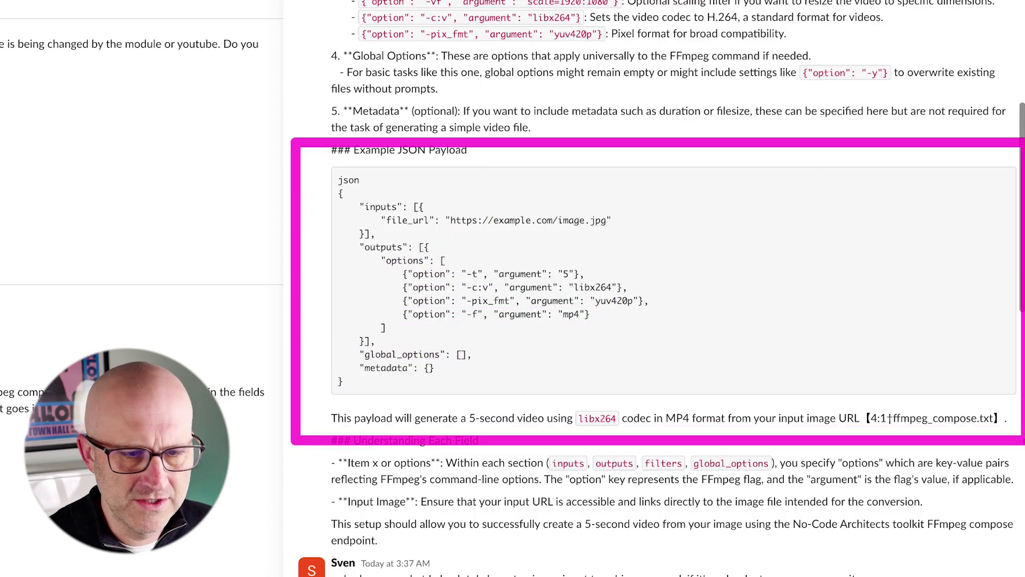
Step: Highlight the scenario's Slack and OpenAI assistant nodes, then show the FFmpeg Compose Assistant in the Playground
left_click_drag(162, 139, 536, 306)
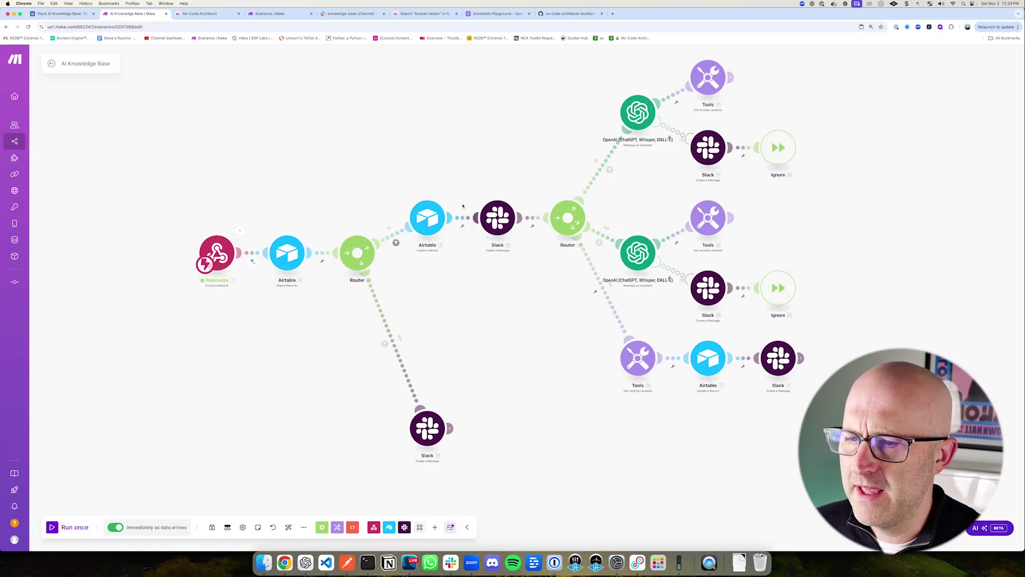
left_click_drag(458, 183, 545, 264)
left_click_drag(592, 210, 665, 272)
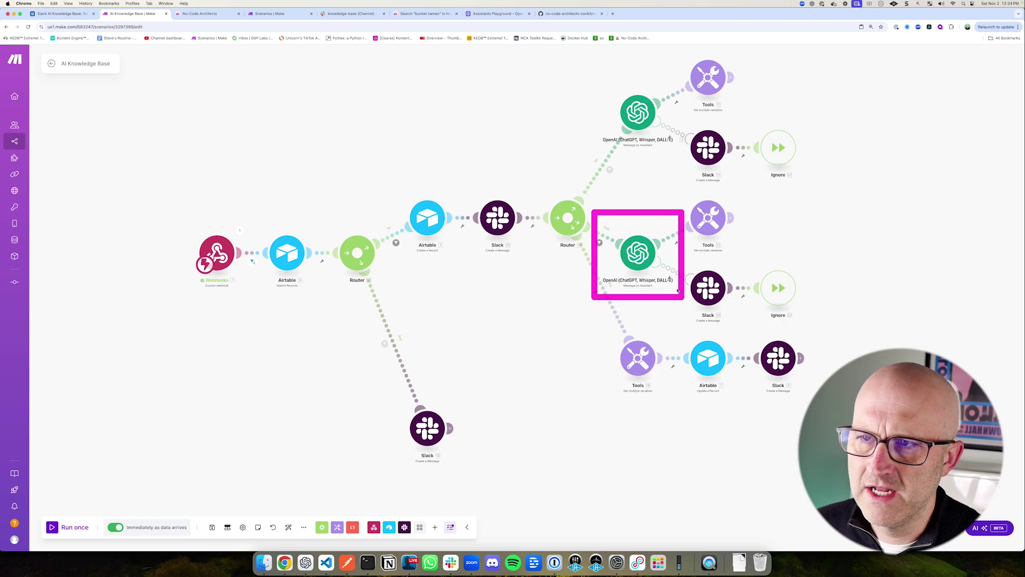
left_click(494, 14)
left_click_drag(123, 107, 353, 163)
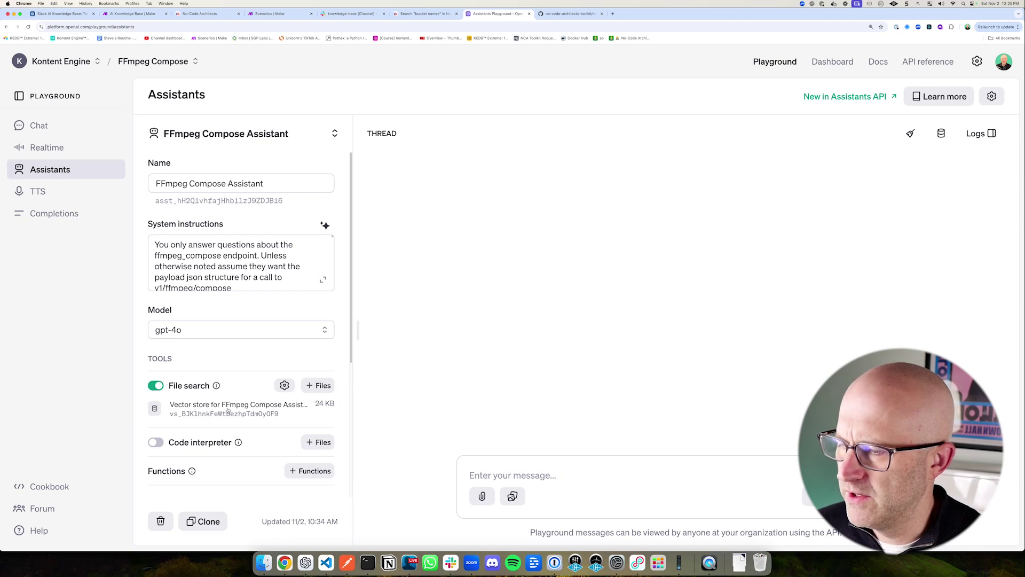
Step: Show the assistant's vector store file list and the area for adding files
left_click(228, 410)
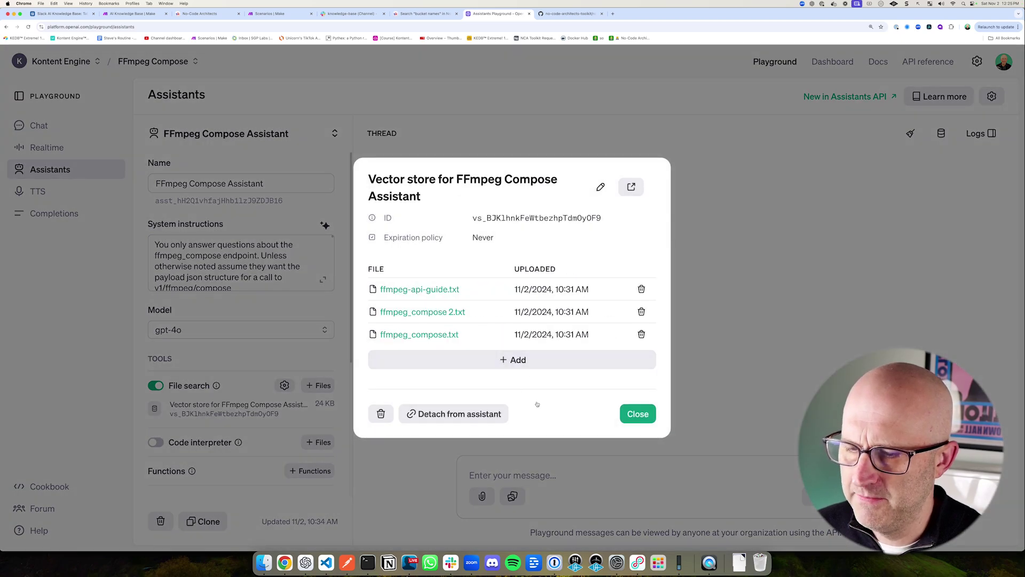
left_click(520, 359)
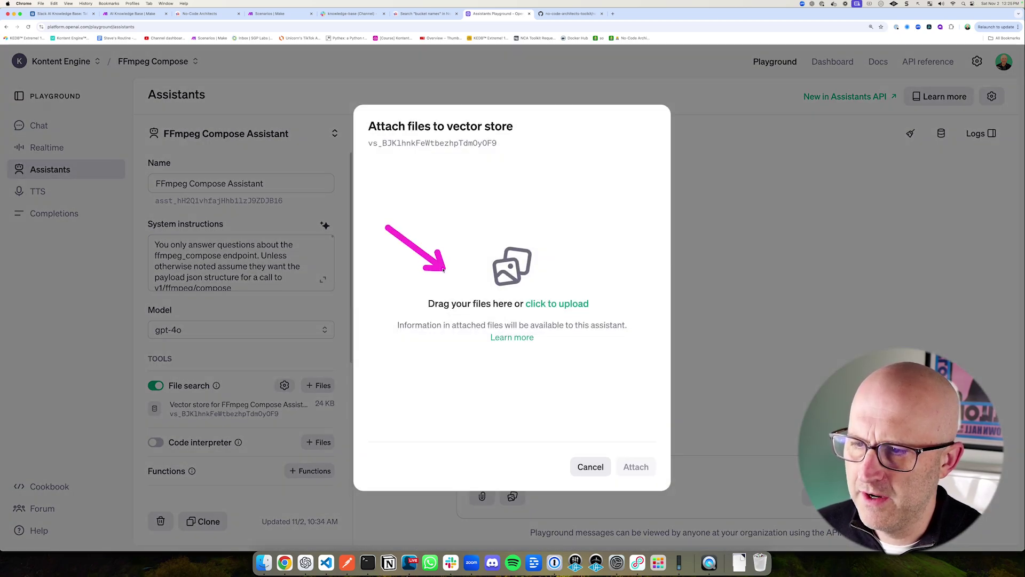
left_click_drag(381, 193, 373, 205)
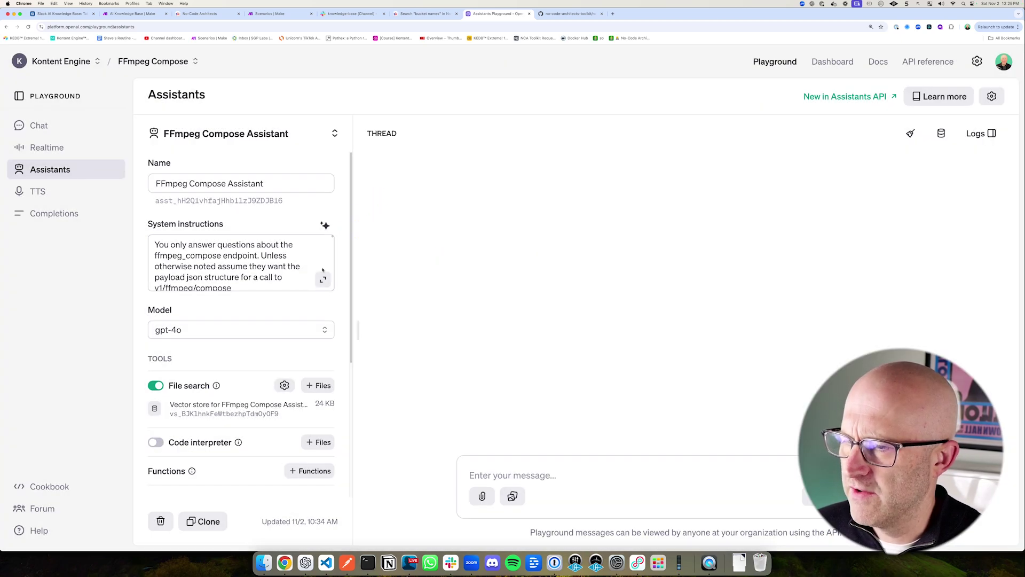
Step: Expand the full system instructions, then highlight the scenario's OpenAI and first Airtable modules
left_click(323, 279)
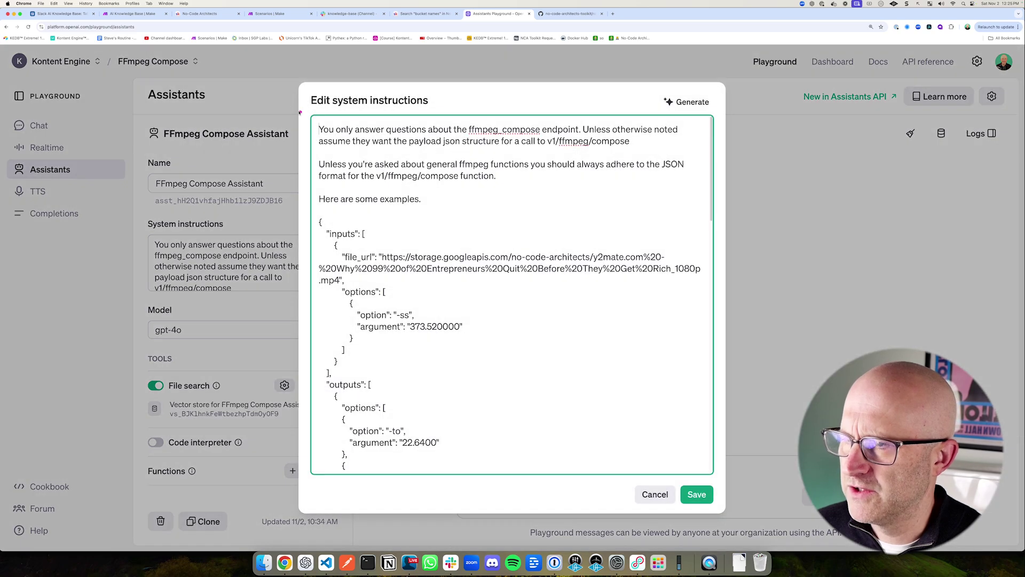
mouse_move(284, 70)
left_mouse_down()
mouse_move(622, 451)
mouse_move(726, 528)
left_mouse_up()
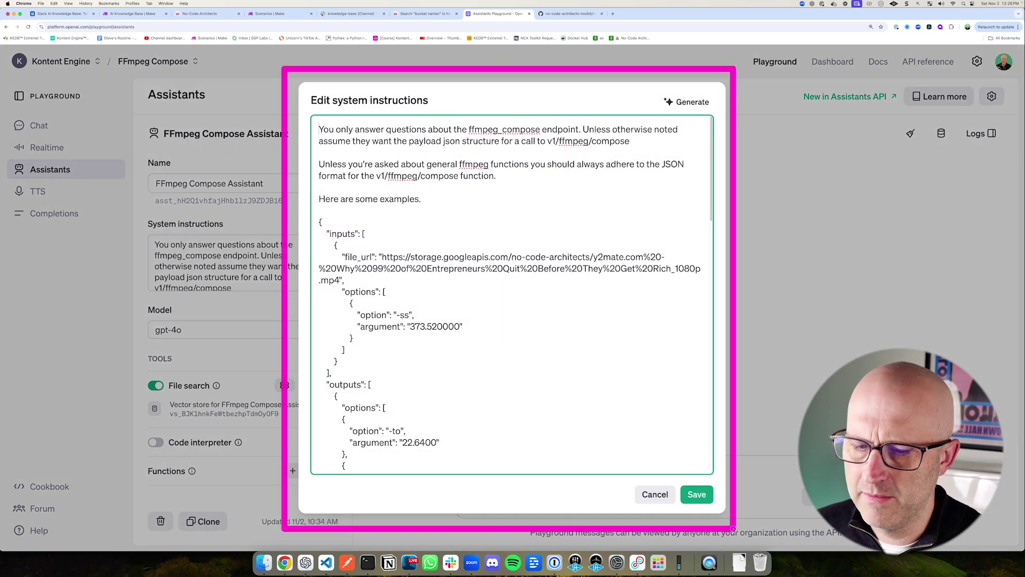
mouse_move(567, 101)
left_mouse_down()
mouse_move(654, 179)
mouse_move(721, 211)
left_mouse_up()
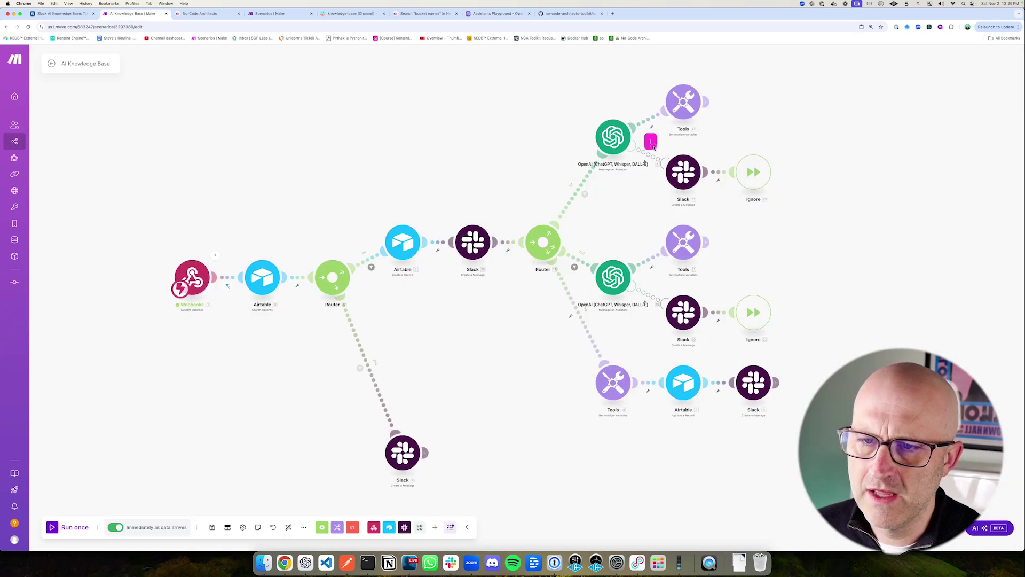
left_click_drag(215, 244, 314, 323)
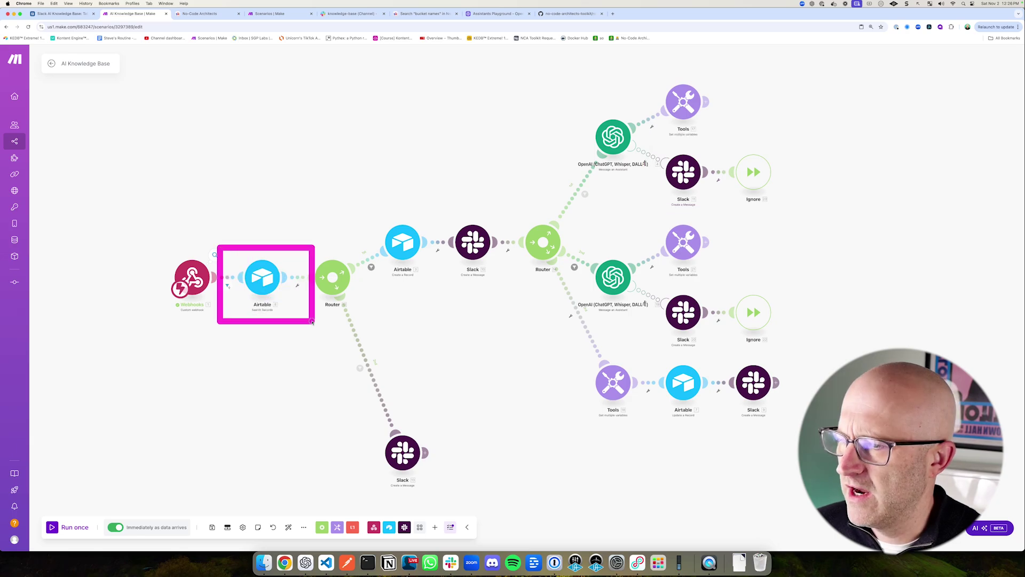
Step: Browse the Slack AI Knowledge Base table rows and its Assistant Response column
left_click(71, 16)
scroll(495, 245, "up", 15)
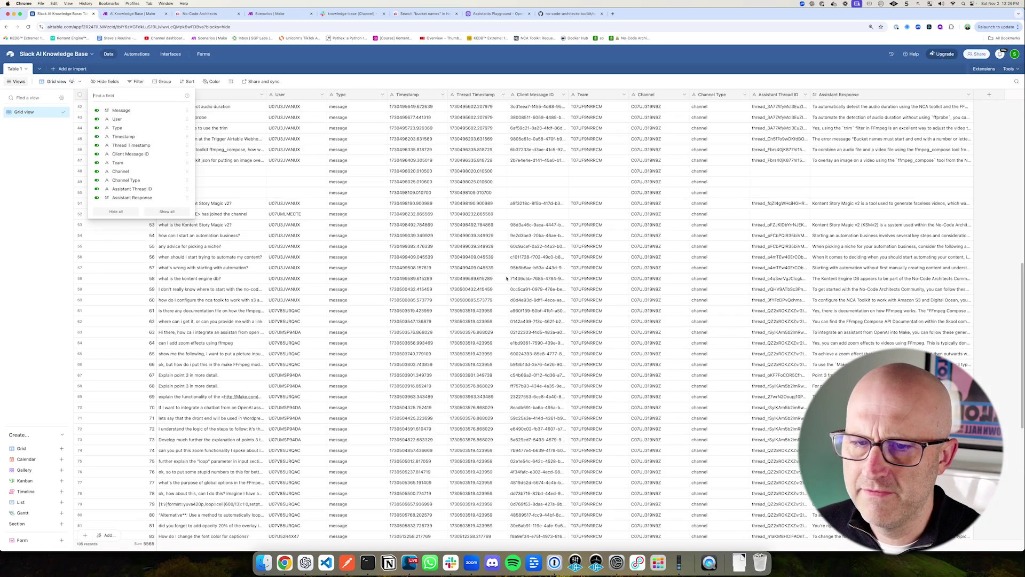
left_click_drag(804, 155, 980, 481)
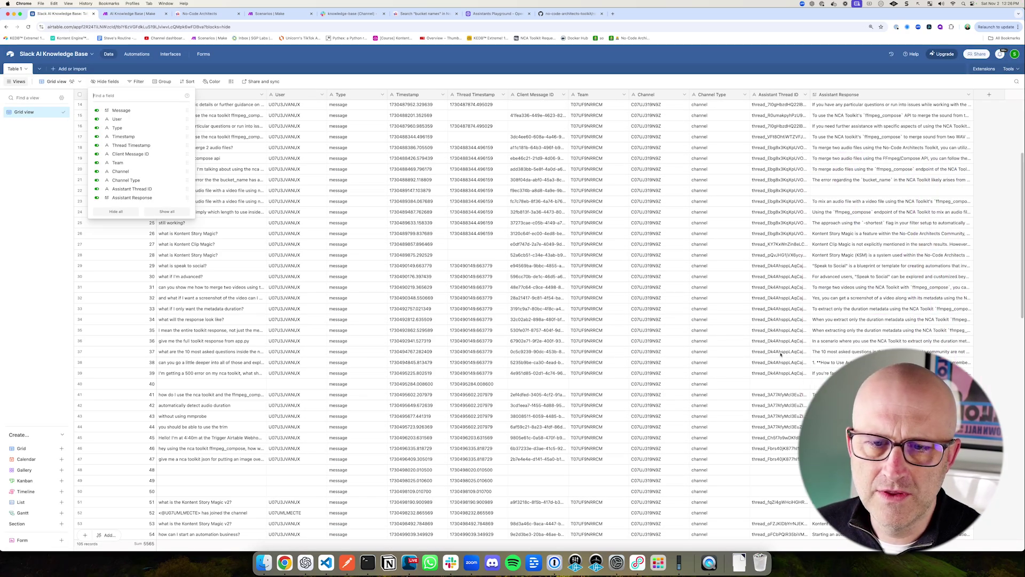
scroll(638, 294, "down", 7)
Step: Show the No-Code Architects Skool page, its logo, and its member and online counts
left_click(206, 13)
left_click_drag(132, 139, 200, 85)
left_click_drag(641, 312, 729, 367)
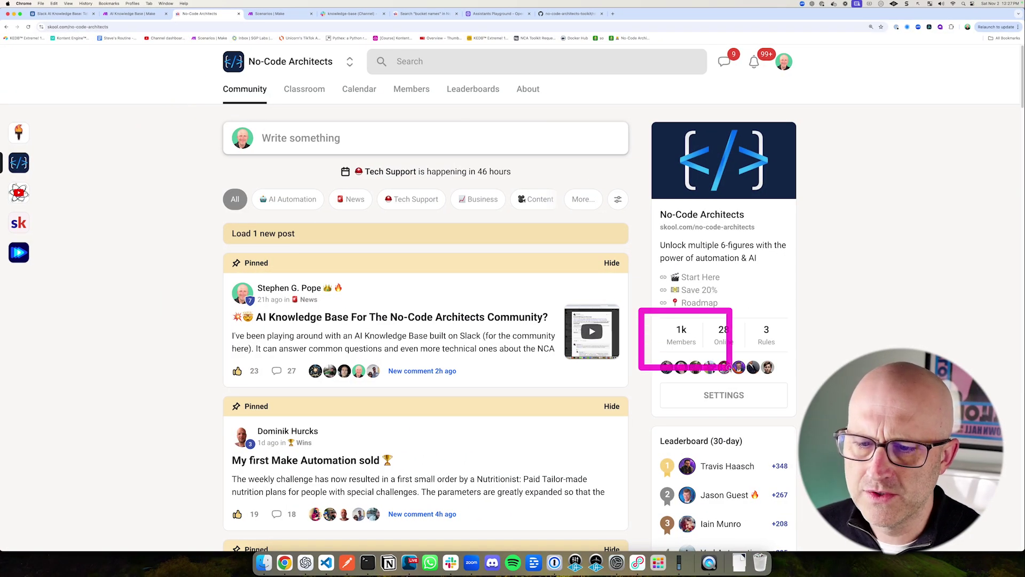
Step: Filter the No-Code Architects feed to Tech Support, scroll the latest posts, and go back to the Playground
left_click_drag(346, 166, 484, 236)
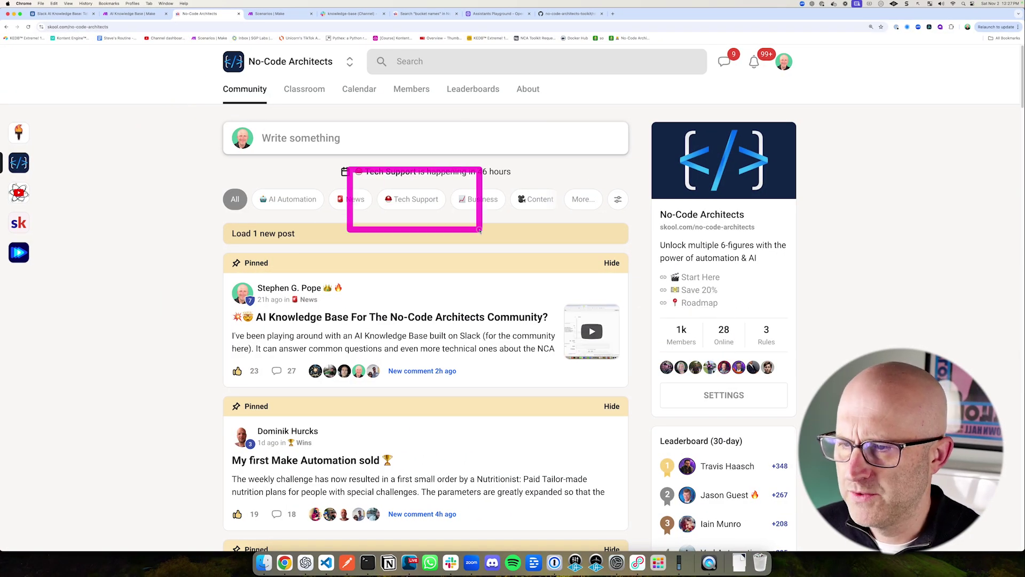
left_click(417, 205)
scroll(303, 363, "down", 5)
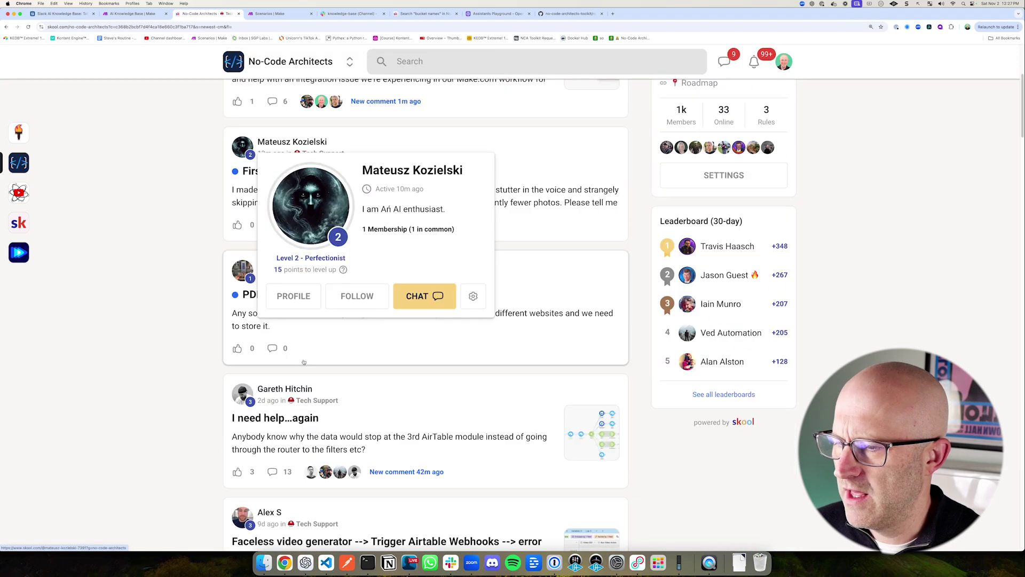
scroll(303, 363, "down", 15)
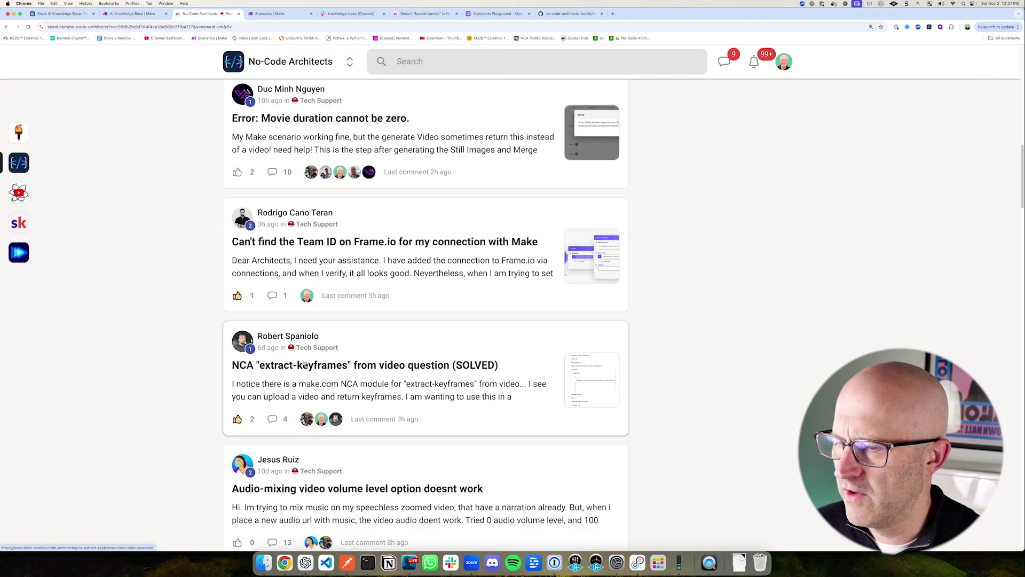
scroll(304, 363, "up", 3)
mouse_move(203, 252)
left_mouse_down()
mouse_move(235, 287)
mouse_move(498, 383)
mouse_move(651, 406)
left_mouse_up()
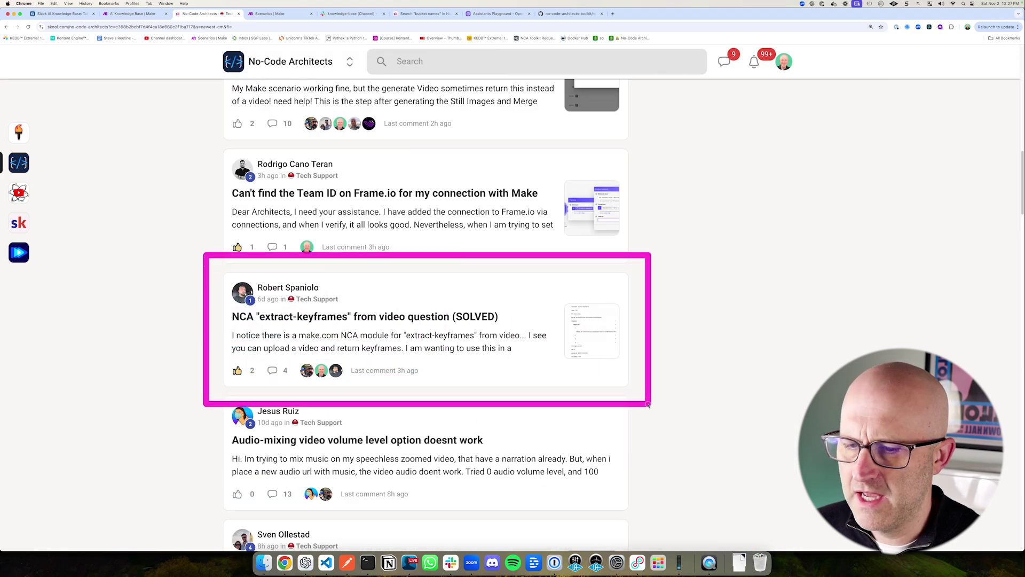
scroll(626, 390, "up", 15)
mouse_move(205, 205)
left_mouse_down()
mouse_move(518, 378)
mouse_move(641, 502)
mouse_move(651, 538)
left_mouse_up()
left_click(497, 13)
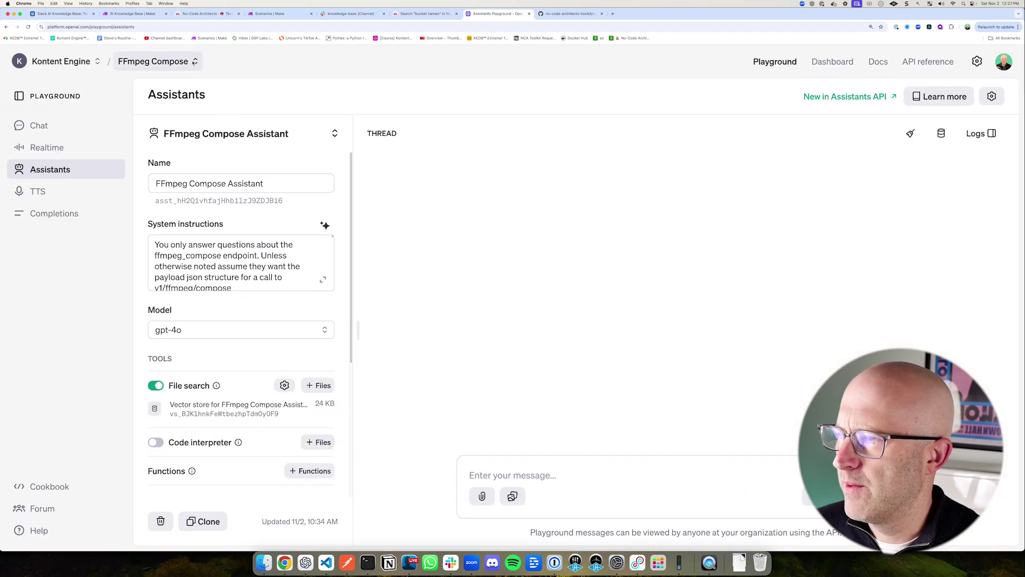
Step: Show the Slack project list and point out the Make Automation Course project
left_click(157, 61)
mouse_move(346, 113)
left_mouse_down()
mouse_move(258, 149)
mouse_move(142, 142)
mouse_move(269, 158)
left_mouse_up()
left_click_drag(181, 156, 111, 207)
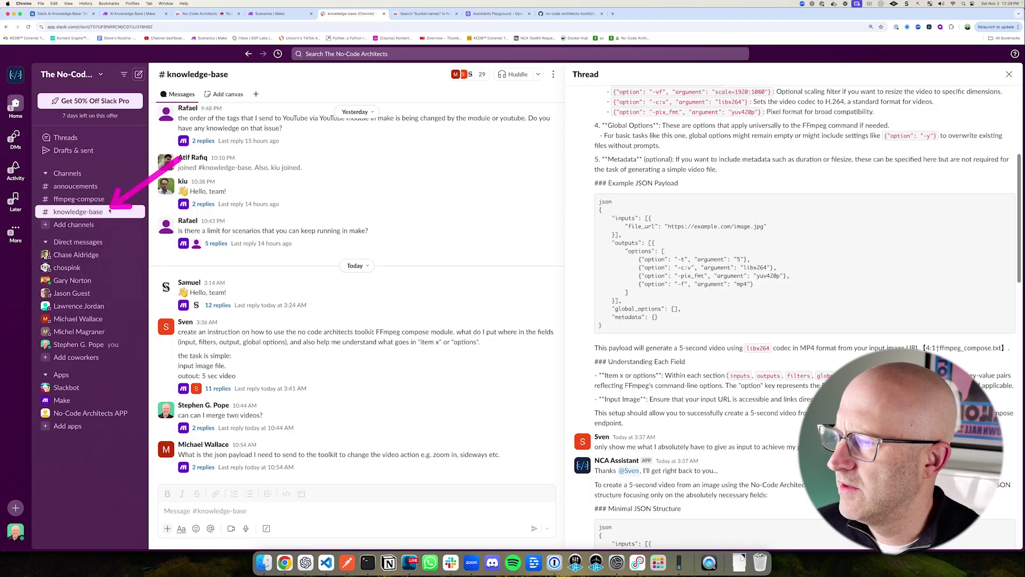
Step: Review the 3:17 question and assistant reply in #knowledge-base, then open #ffmpeg-compose
mouse_move(149, 97)
left_mouse_down()
mouse_move(299, 395)
mouse_move(513, 495)
mouse_move(577, 496)
left_mouse_up()
left_click_drag(553, 155, 988, 262)
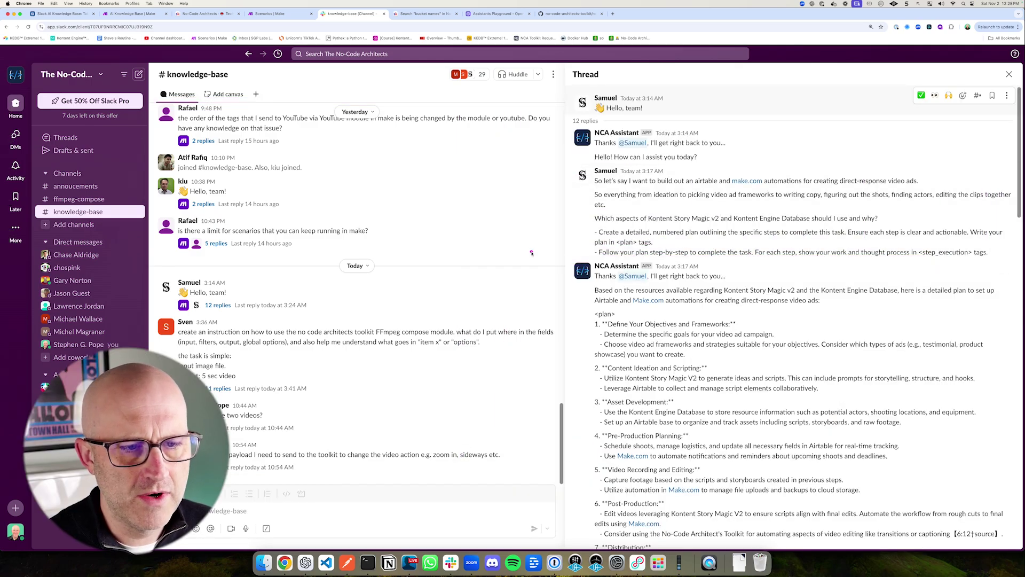
left_click_drag(565, 256, 1016, 558)
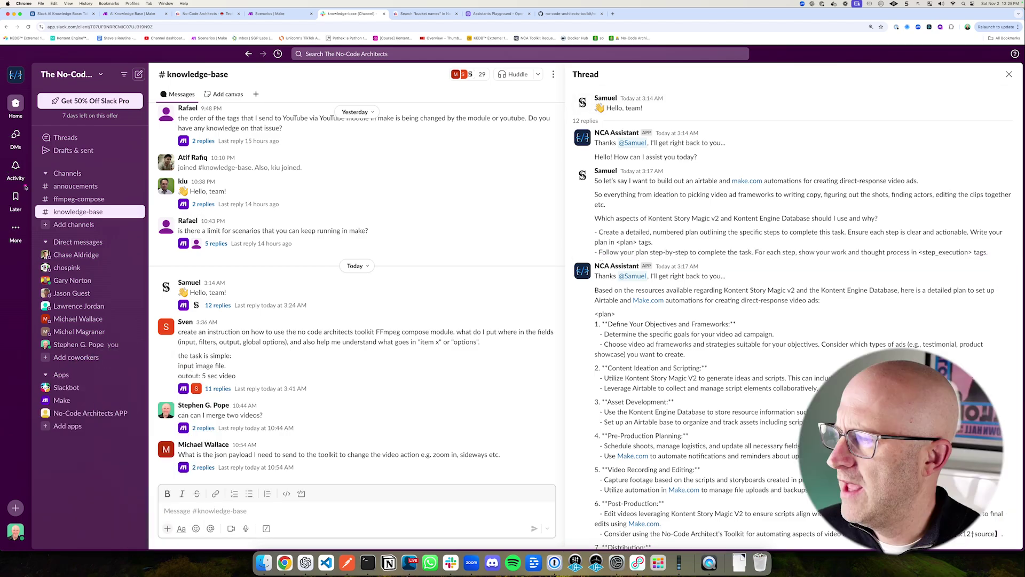
left_click_drag(24, 182, 125, 213)
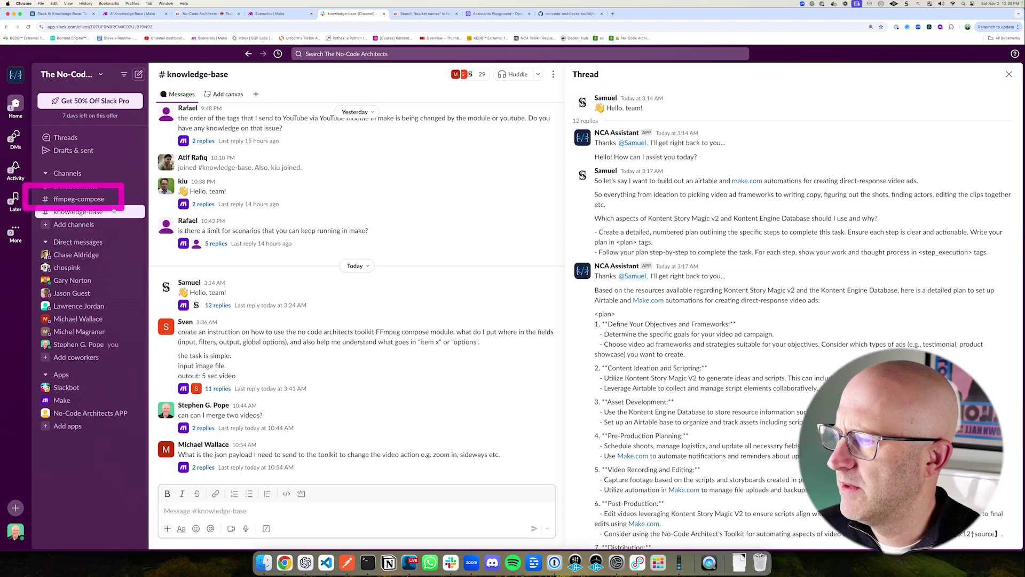
left_click(143, 201)
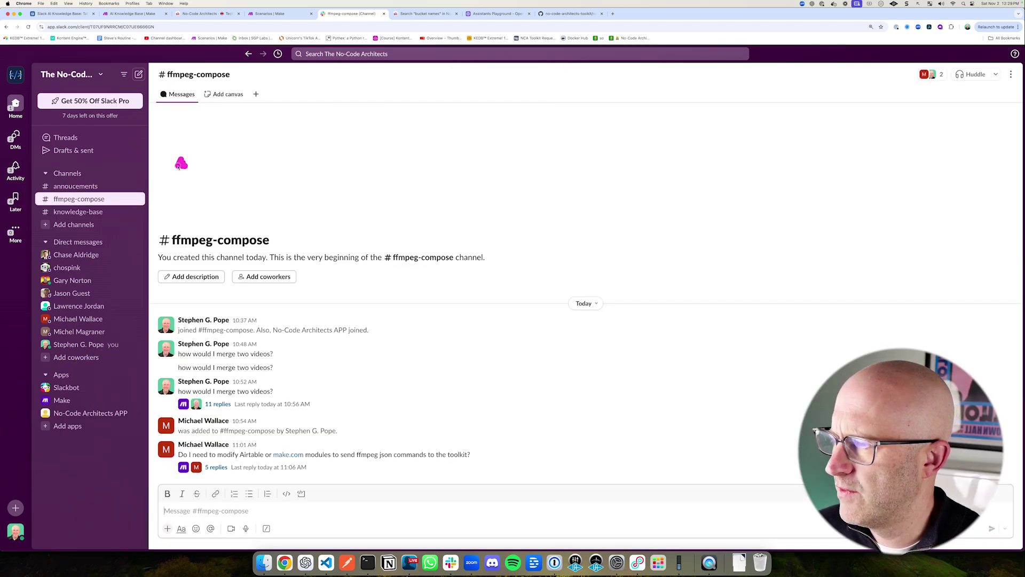
Step: Point out the #ffmpeg-compose channel introduction and the 10:52 merge-two-videos question
mouse_move(171, 234)
left_mouse_down()
mouse_move(321, 285)
mouse_move(510, 305)
left_mouse_up()
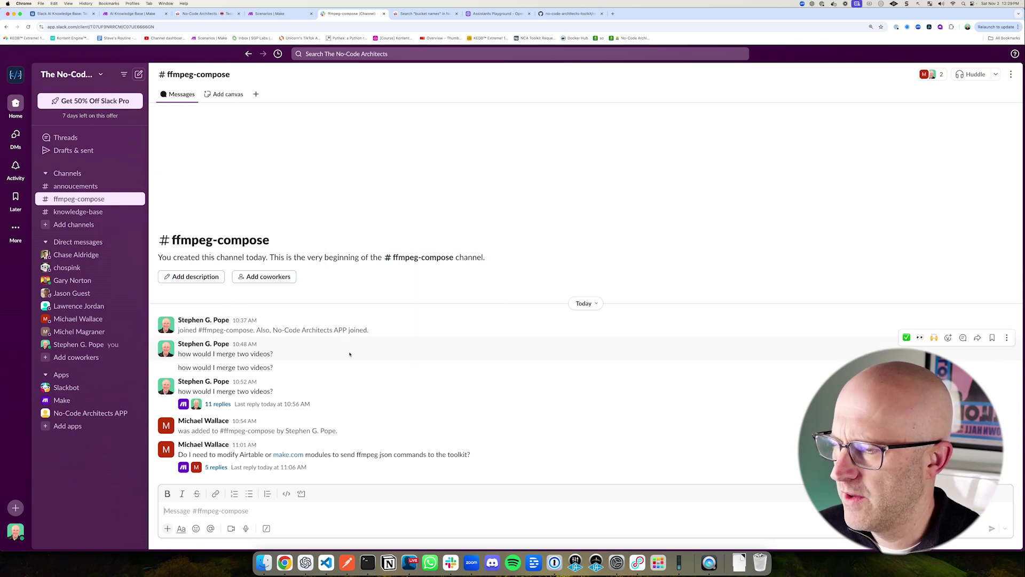
left_click_drag(194, 153, 120, 198)
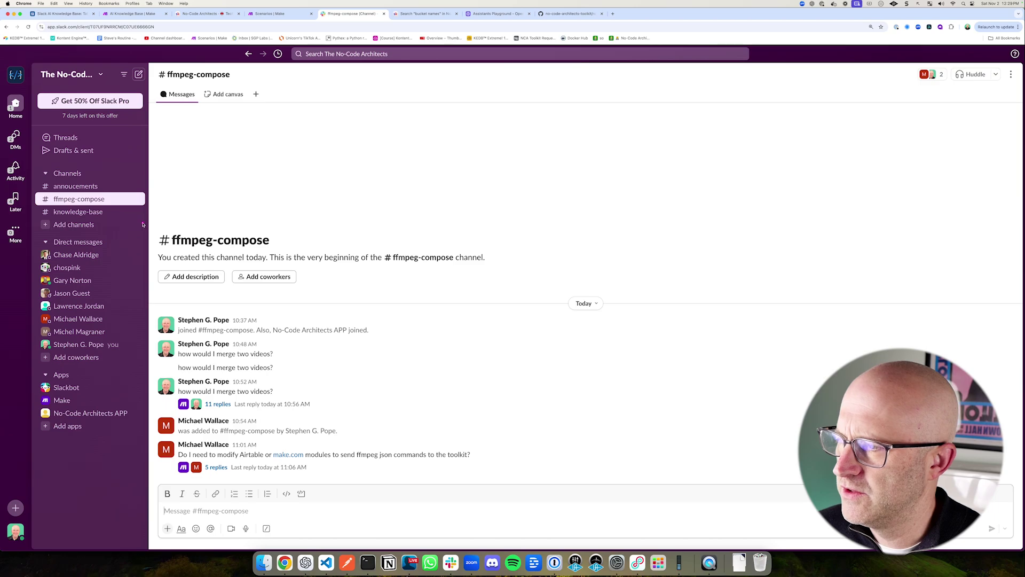
mouse_move(156, 230)
left_mouse_down()
mouse_move(425, 293)
mouse_move(511, 300)
left_mouse_up()
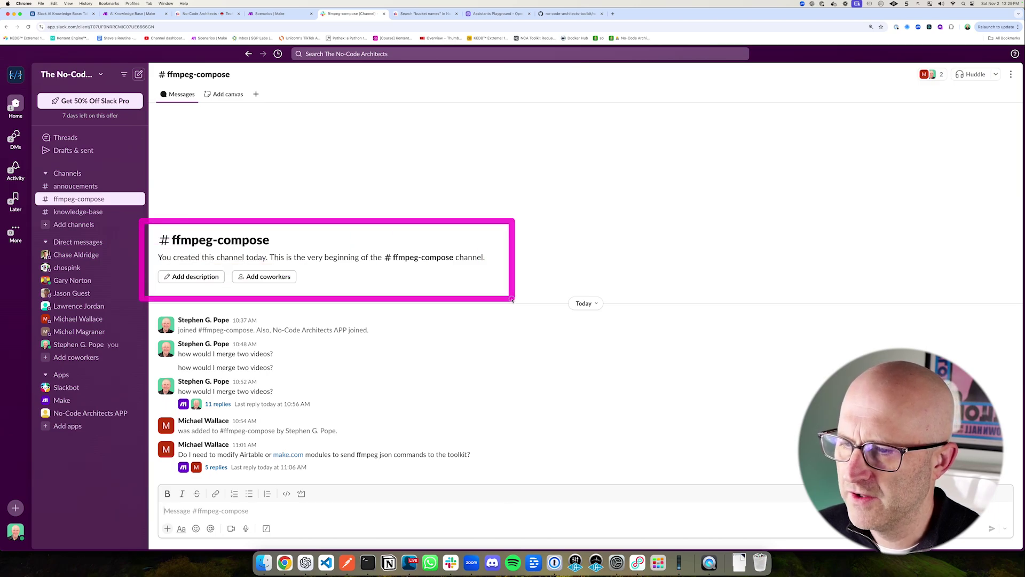
left_click_drag(335, 187, 283, 235)
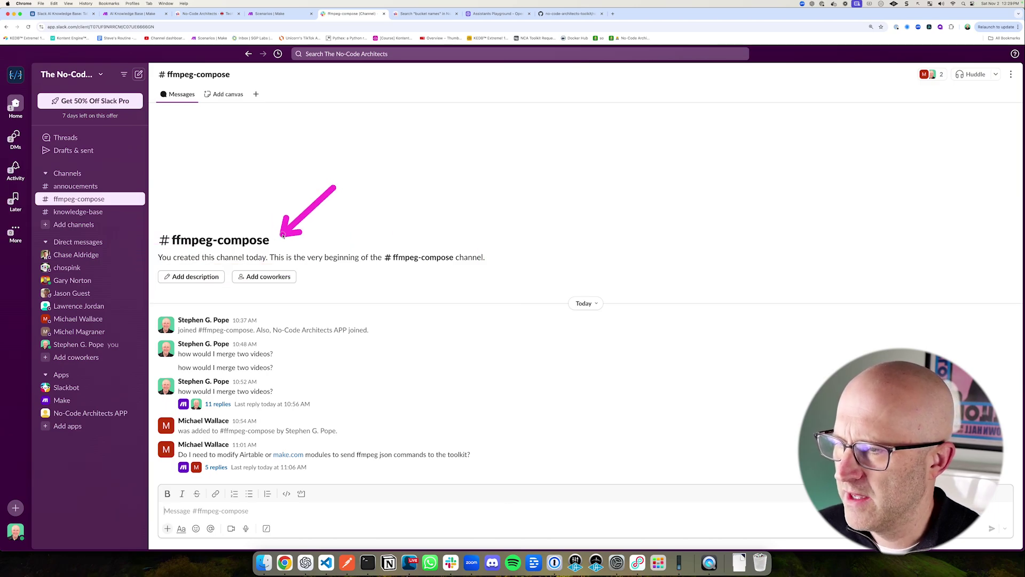
left_click_drag(138, 366, 342, 425)
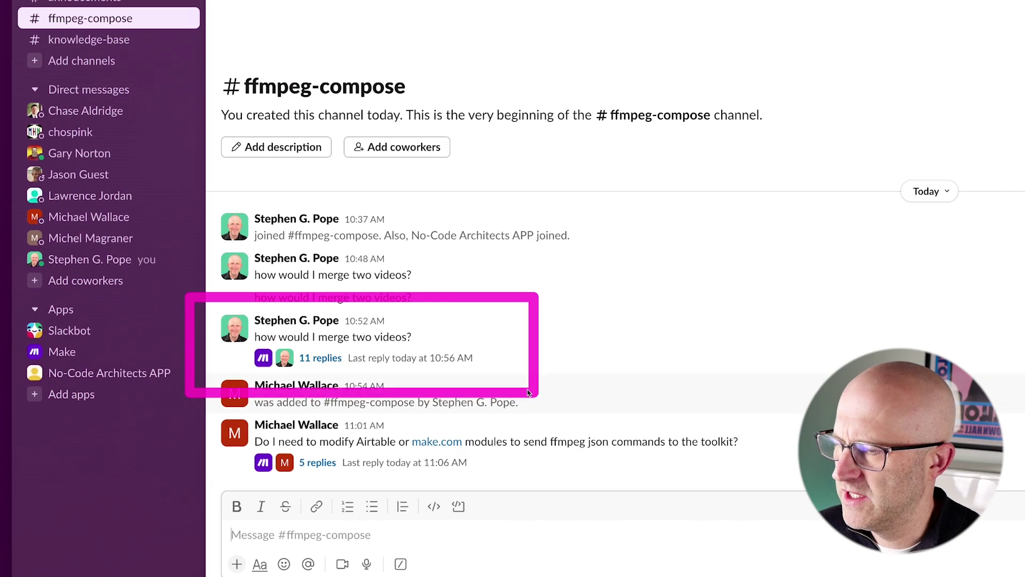
left_click_drag(499, 279, 449, 316)
Step: Scroll through the thread reviewing the assistant's JSON answer for merging videos
mouse_move(558, 118)
left_mouse_down()
mouse_move(643, 153)
mouse_move(950, 187)
left_mouse_up()
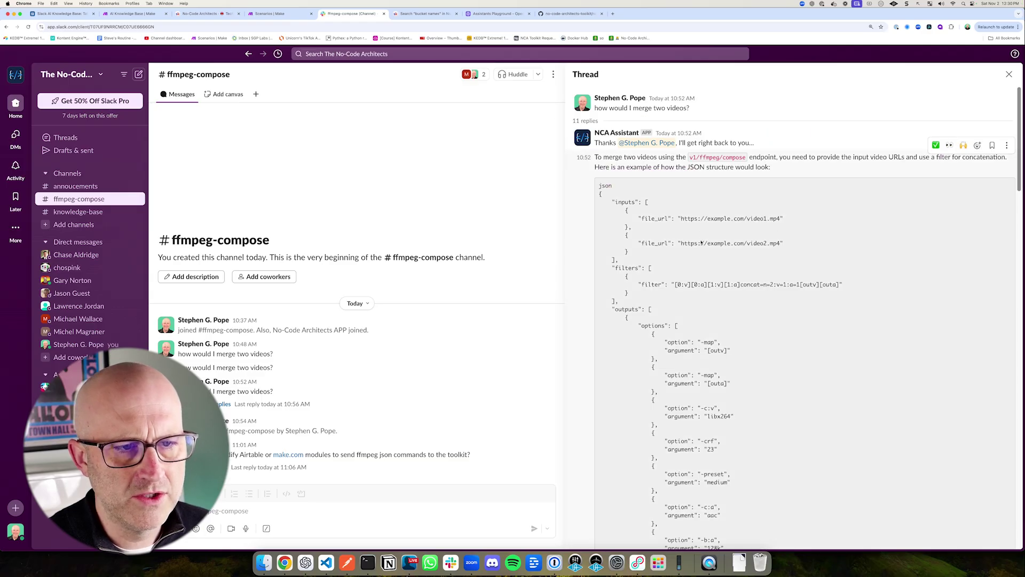
scroll(701, 242, "down", 3)
scroll(701, 242, "up", 2)
mouse_move(591, 138)
left_mouse_down()
mouse_move(782, 348)
mouse_move(888, 526)
left_mouse_up()
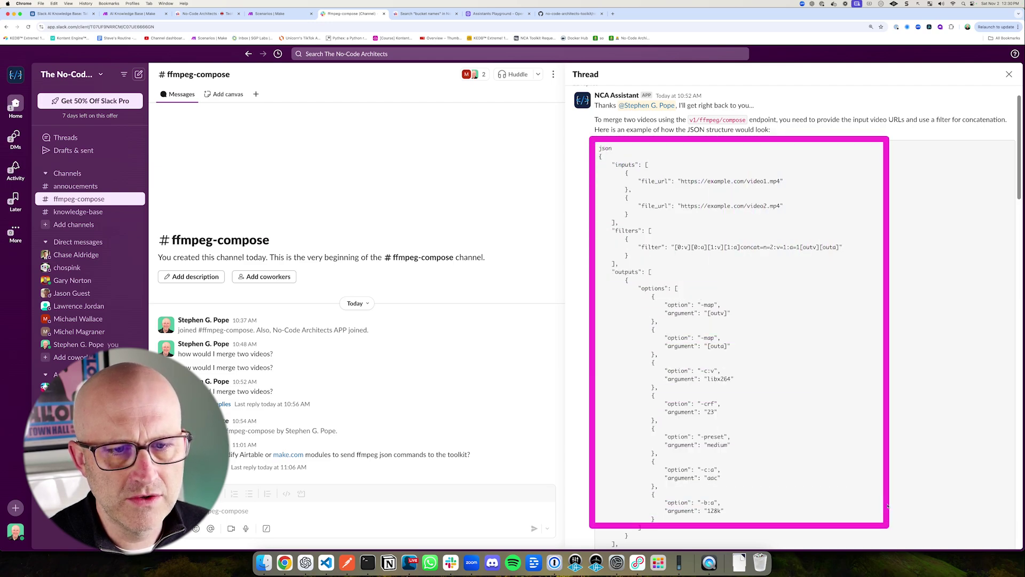
scroll(849, 443, "down", 5)
scroll(838, 444, "down", 4)
left_click_drag(536, 352, 756, 430)
scroll(762, 421, "up", 7)
Step: Read the reply's FFmpeg command-line version, then show the Airtable logged messages table
left_click_drag(884, 260, 784, 390)
scroll(784, 391, "down", 10)
mouse_move(559, 179)
left_mouse_down()
mouse_move(614, 245)
mouse_move(870, 428)
mouse_move(1020, 427)
left_mouse_up()
scroll(946, 404, "down", 5)
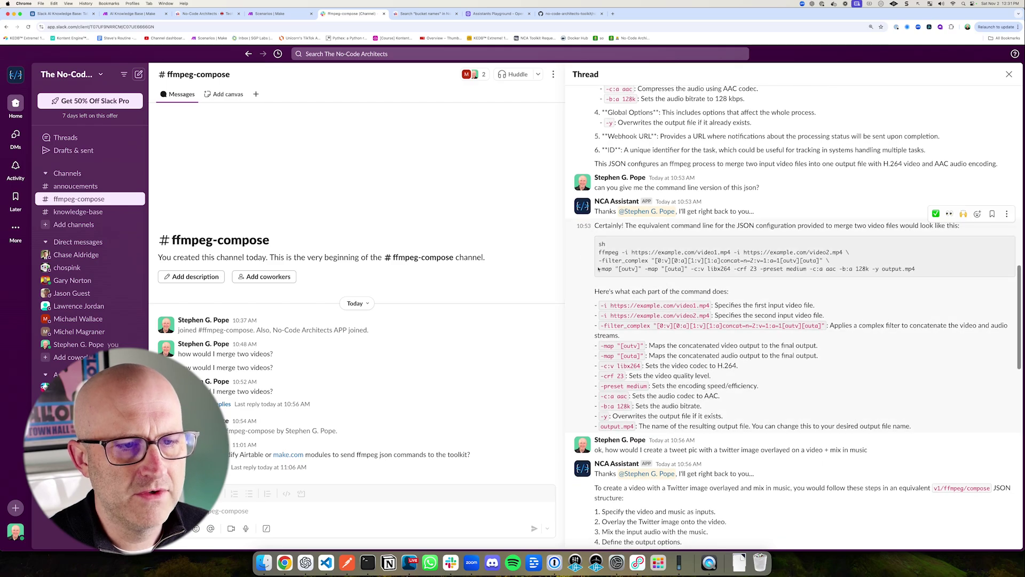
mouse_move(558, 186)
left_mouse_down()
mouse_move(748, 294)
mouse_move(859, 419)
mouse_move(1014, 470)
left_mouse_up()
mouse_move(127, 108)
left_mouse_down()
mouse_move(231, 202)
mouse_move(678, 405)
left_mouse_up()
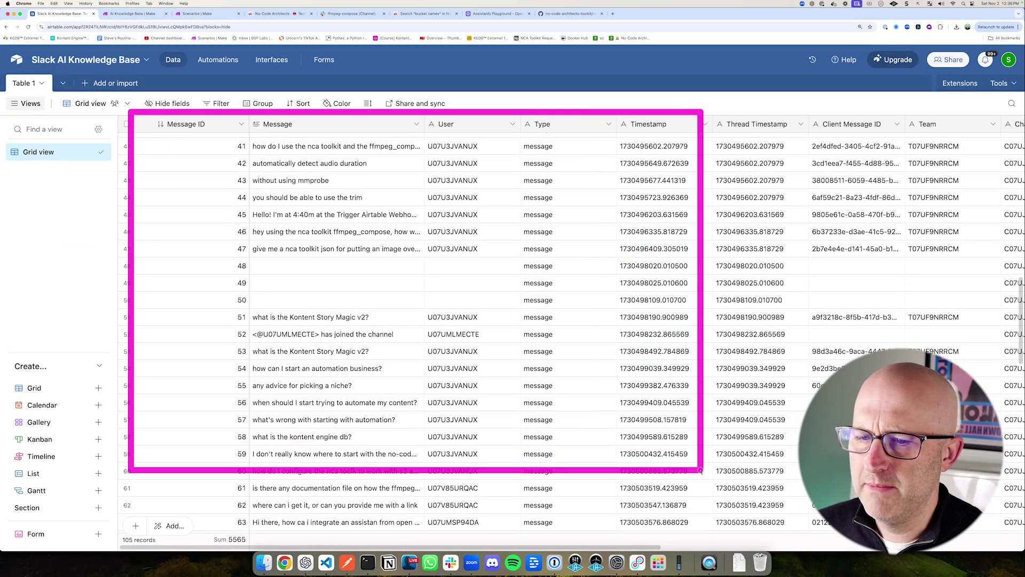
Step: Compare the Airtable message grid with the AI Knowledge Base scenario, then open a new empty scenario
left_click_drag(94, 158, 95, 117)
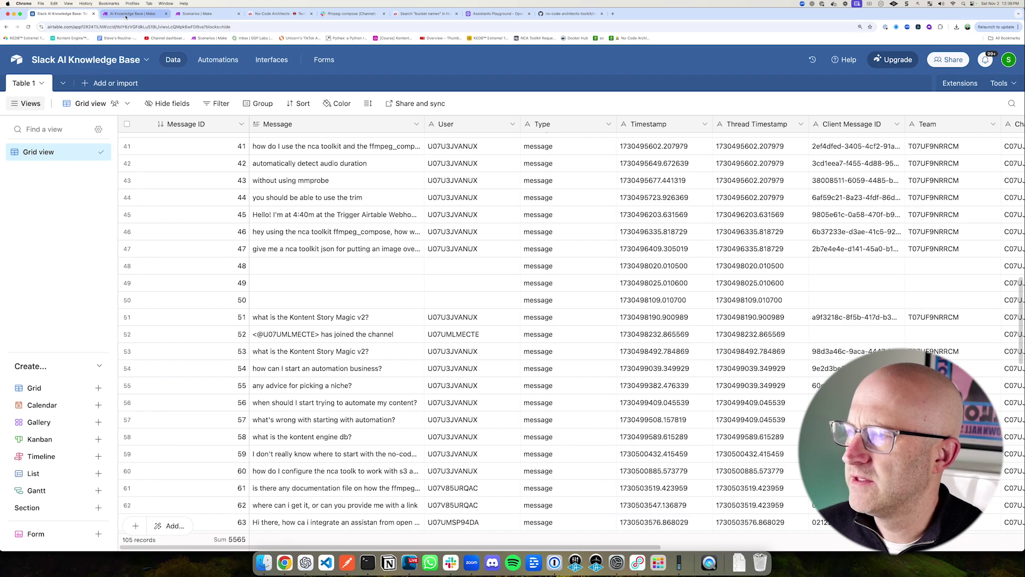
left_click(132, 13)
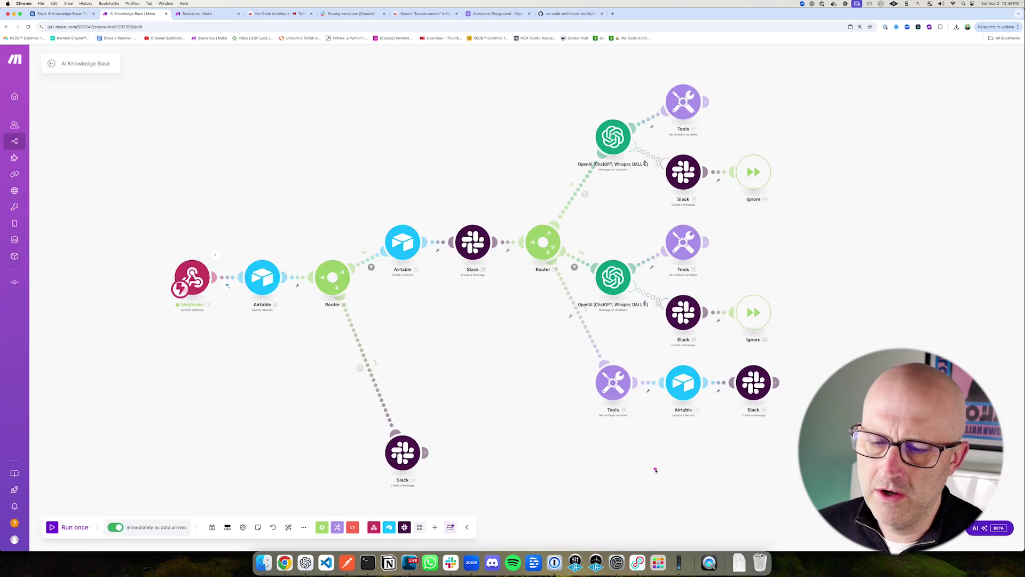
left_click_drag(569, 240, 666, 315)
left_click(63, 13)
left_click_drag(128, 126, 450, 312)
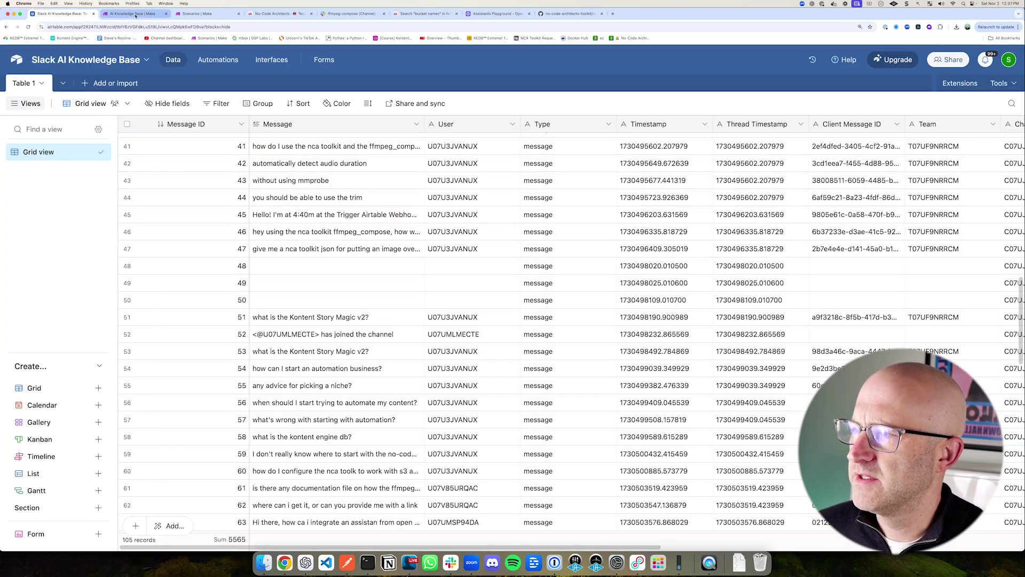
left_click(197, 13)
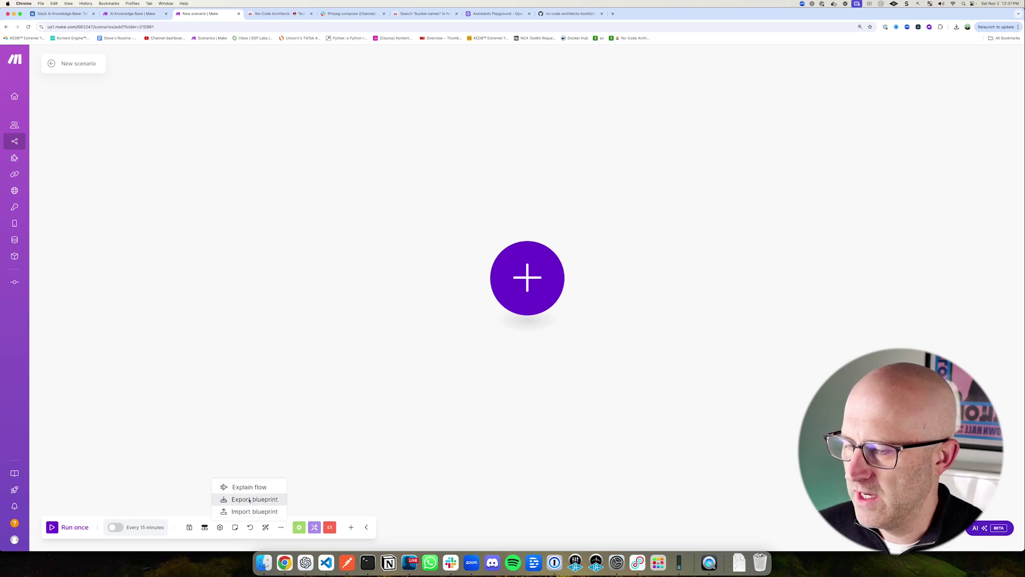
Step: Import blueprint.json into the empty scenario using Import blueprint
left_click(250, 511)
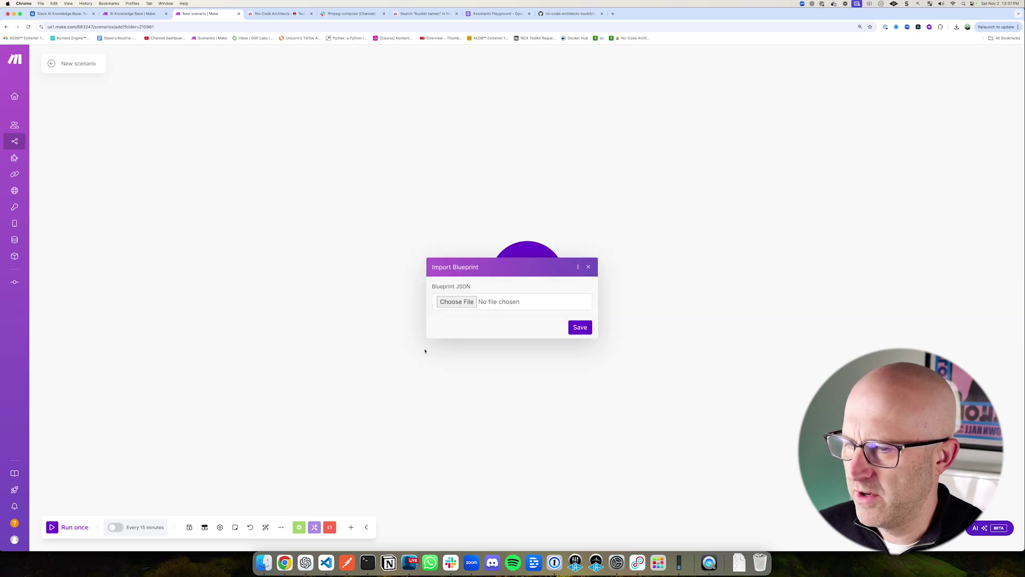
left_click(581, 327)
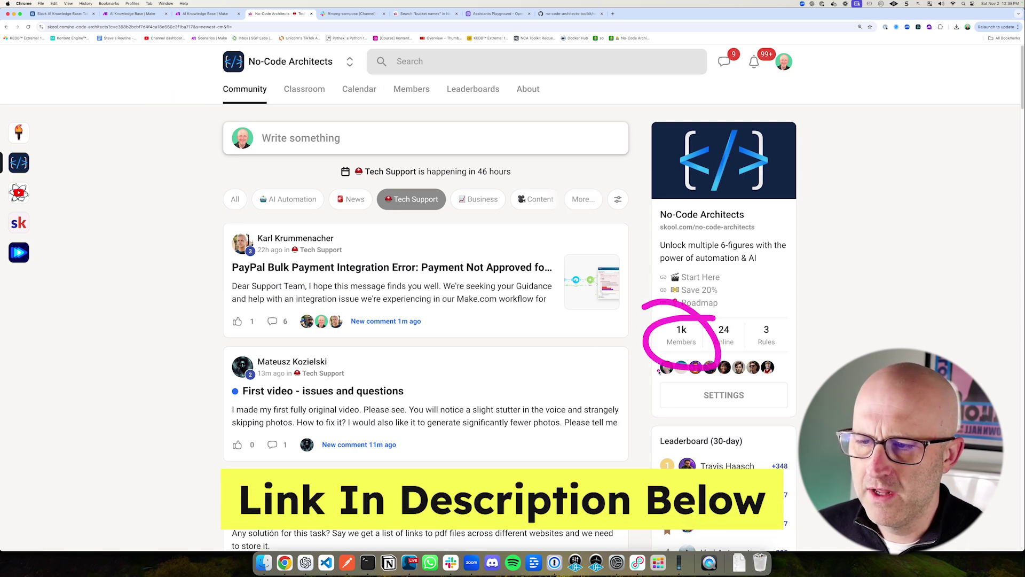
Step: Browse the Skool Classroom, the Automate Text, Image & Video Content lesson, and the Calendar
left_click_drag(342, 173, 461, 225)
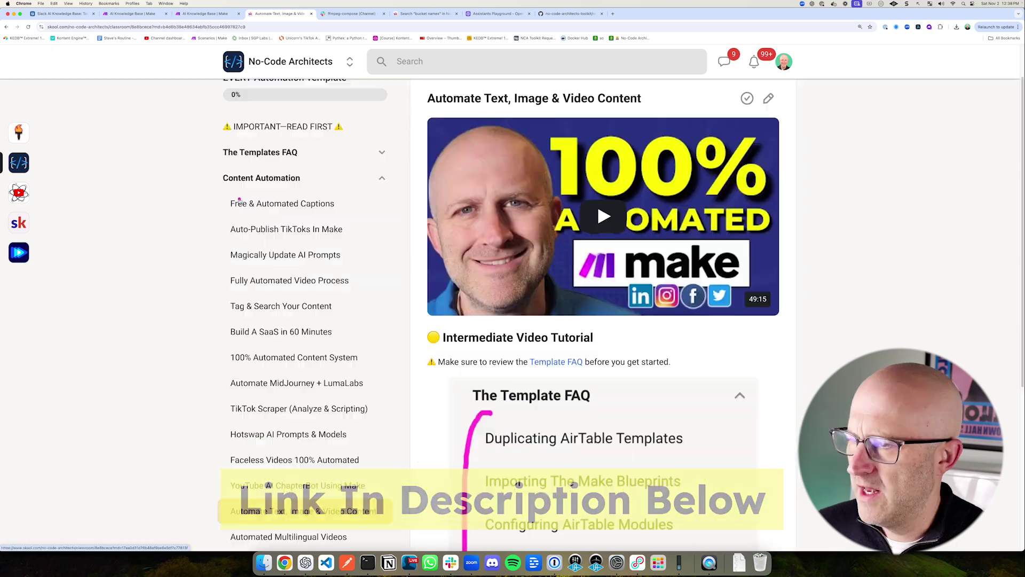
left_click_drag(243, 189, 206, 194)
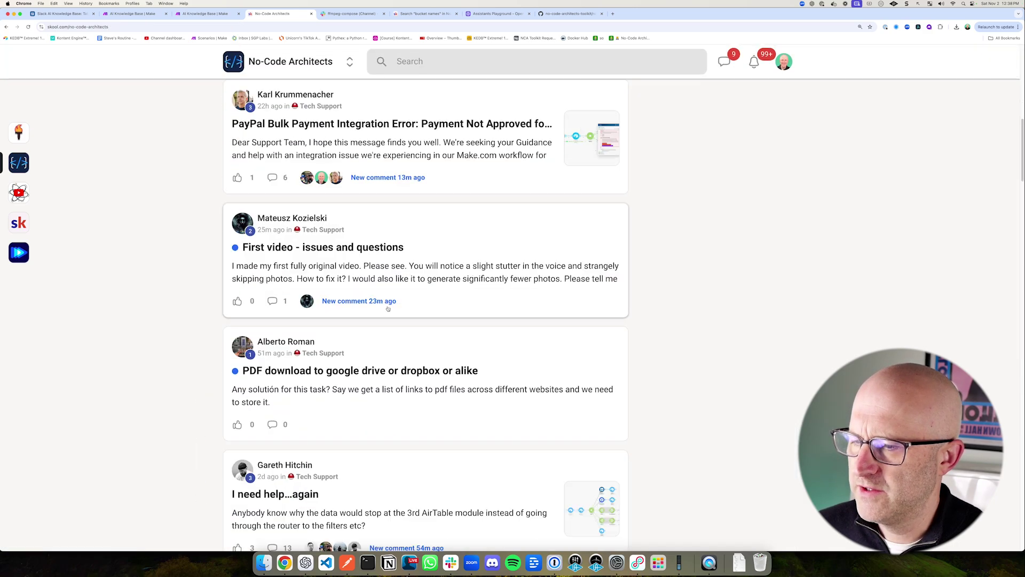
scroll(406, 321, "down", 10)
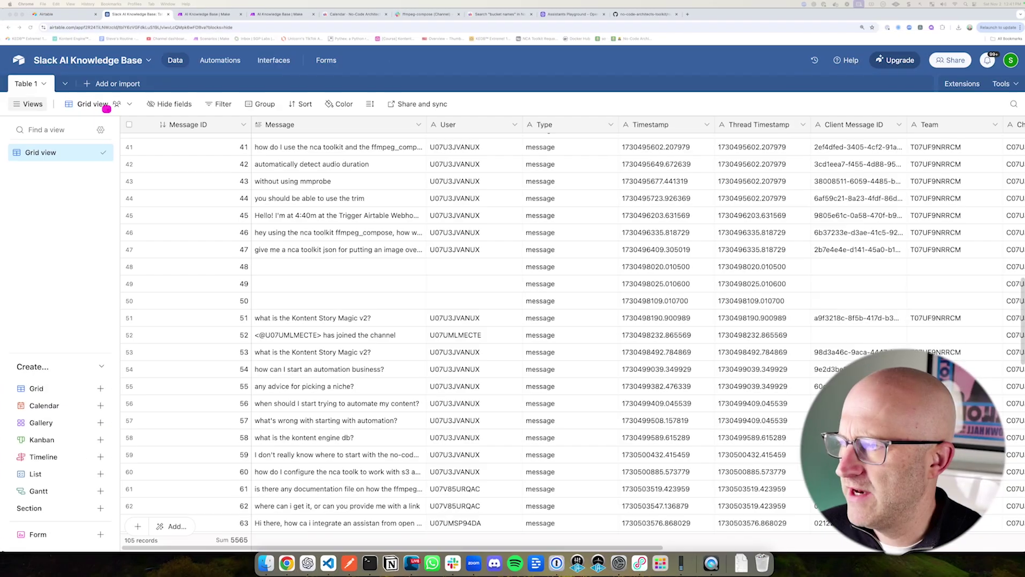
mouse_move(114, 110)
left_mouse_down()
mouse_move(904, 419)
mouse_move(904, 540)
left_mouse_up()
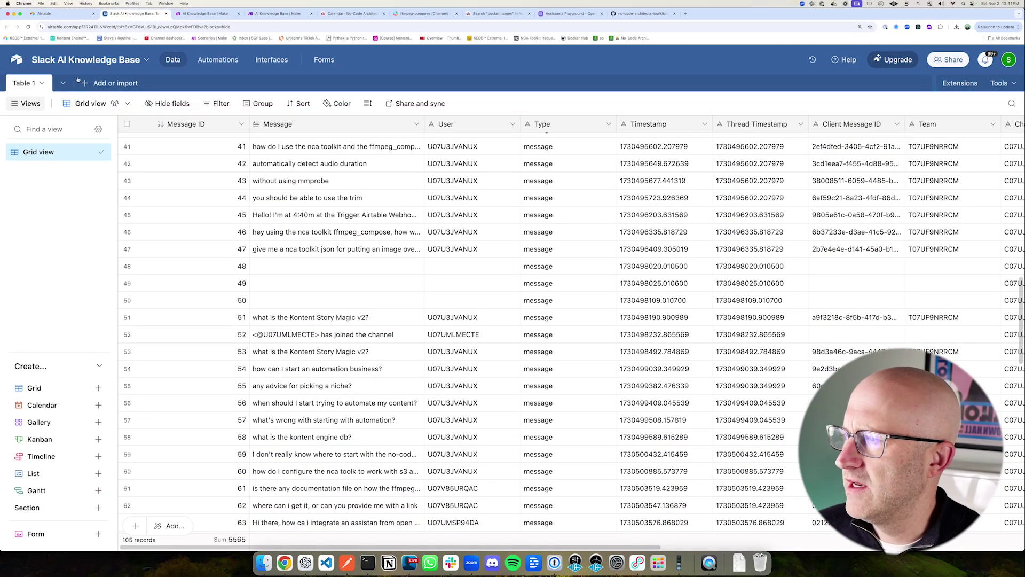
Step: Create a new Airtable base from scratch and dismiss the Getting started panel
left_click(49, 15)
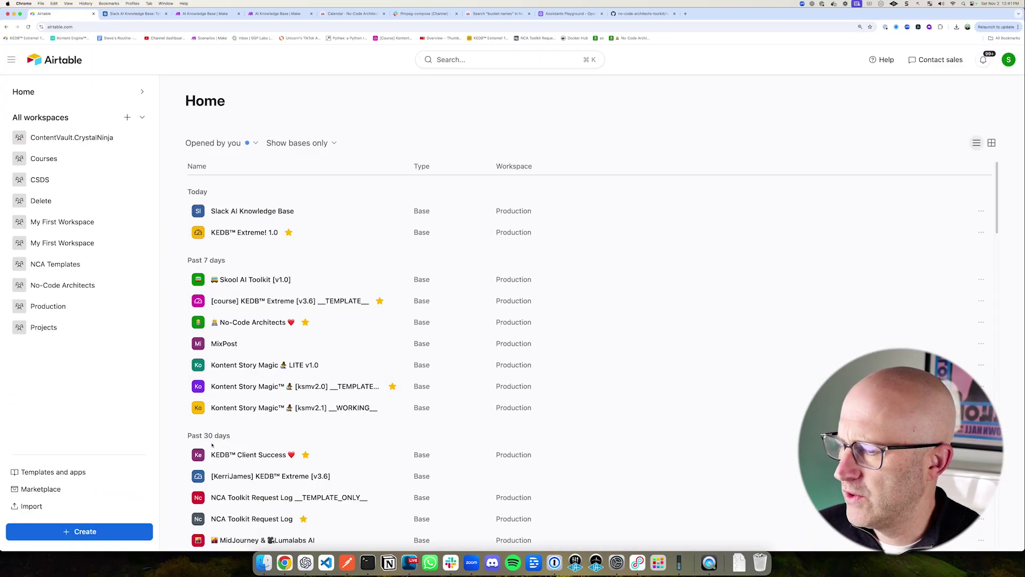
left_click(101, 538)
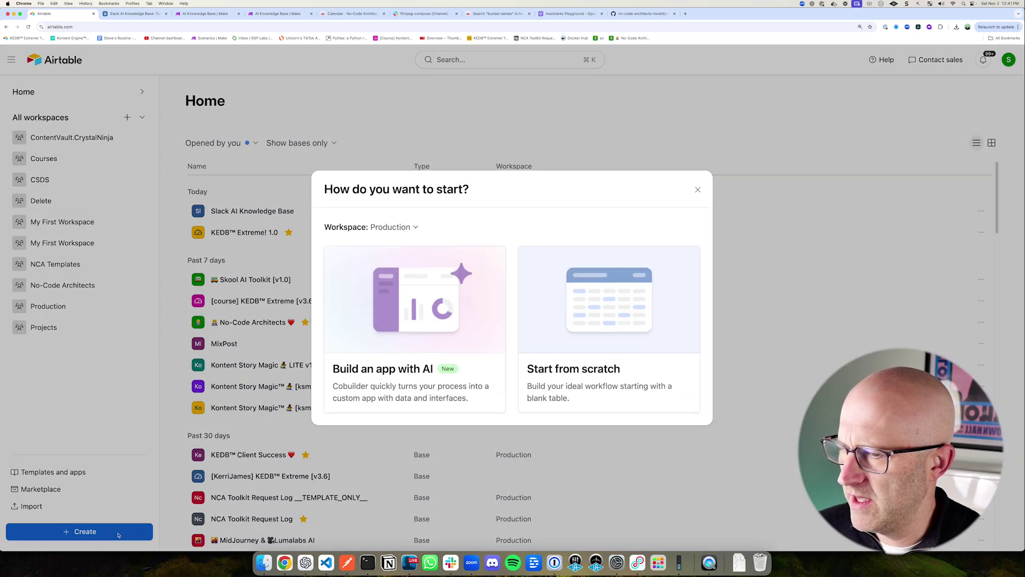
left_click(585, 374)
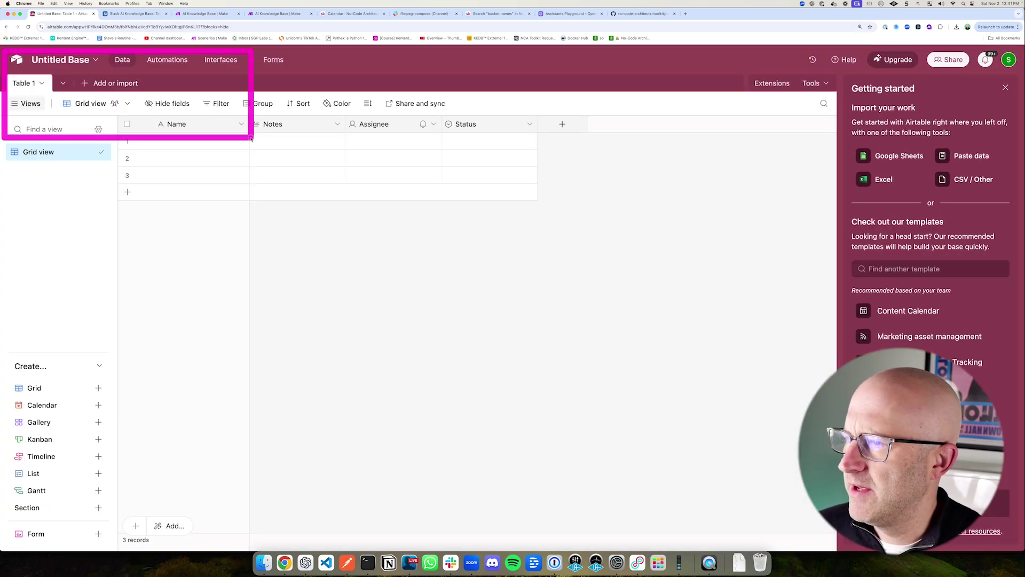
left_click(1004, 89)
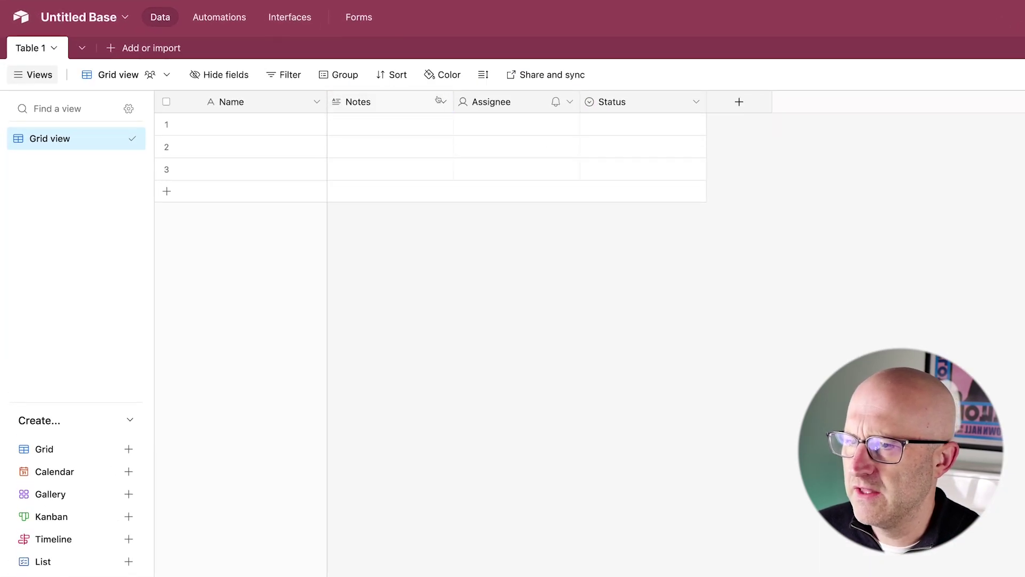
Step: Open the Notes field options, check the reference Message ID field, and edit the Name field
left_click(439, 101)
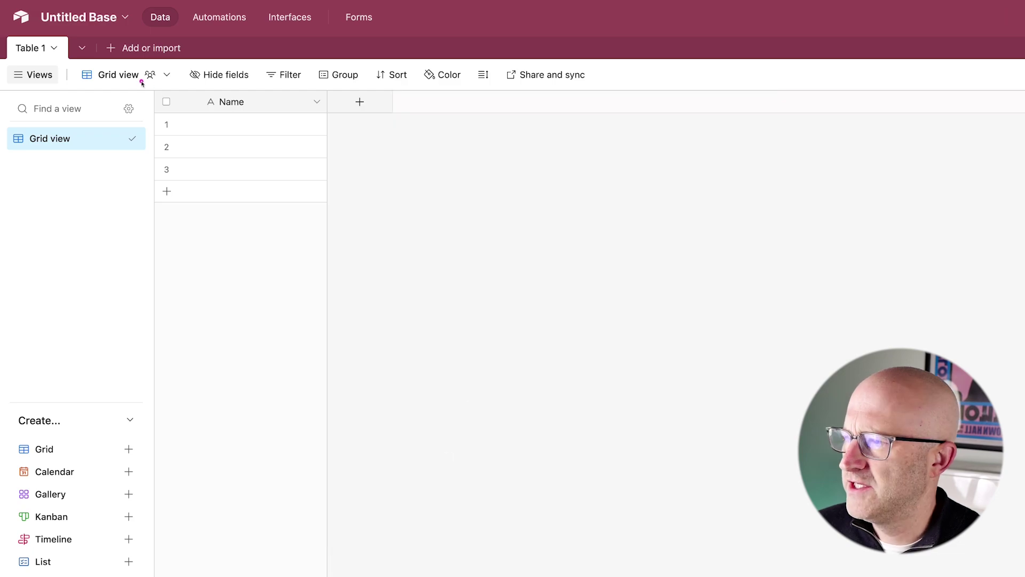
left_click_drag(142, 82, 379, 223)
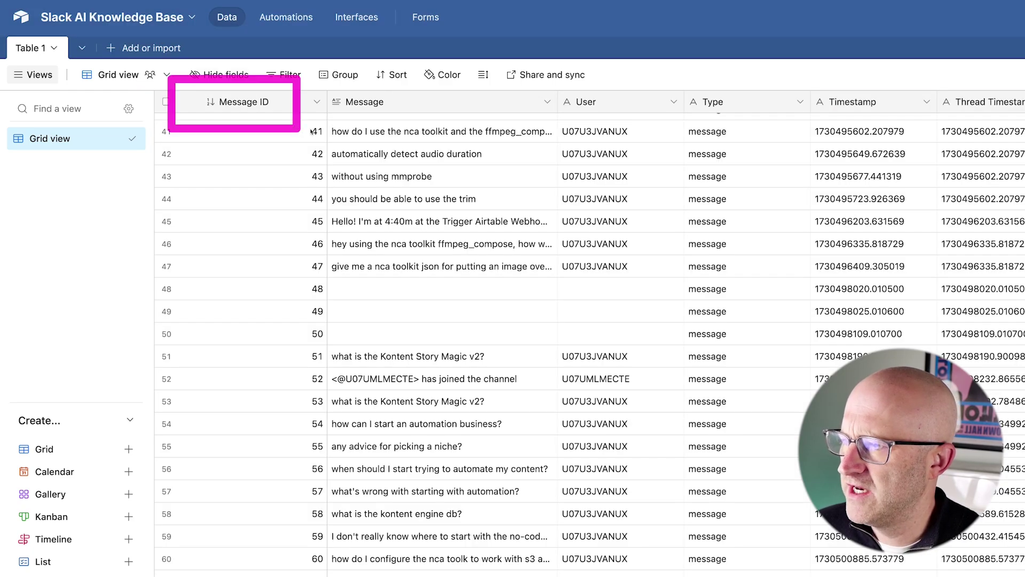
double_click(246, 101)
left_click_drag(214, 219, 221, 215)
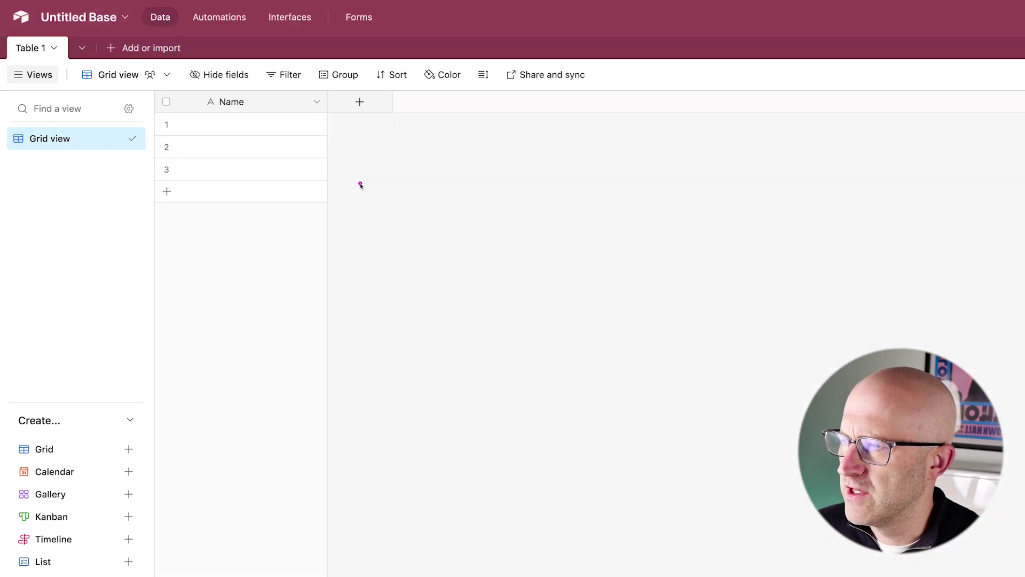
left_click(316, 101)
left_click(305, 132)
Step: Rename the primary Name field to Message ID and change its type to Autonumber
left_click(263, 139)
left_click_drag(262, 138, 224, 126)
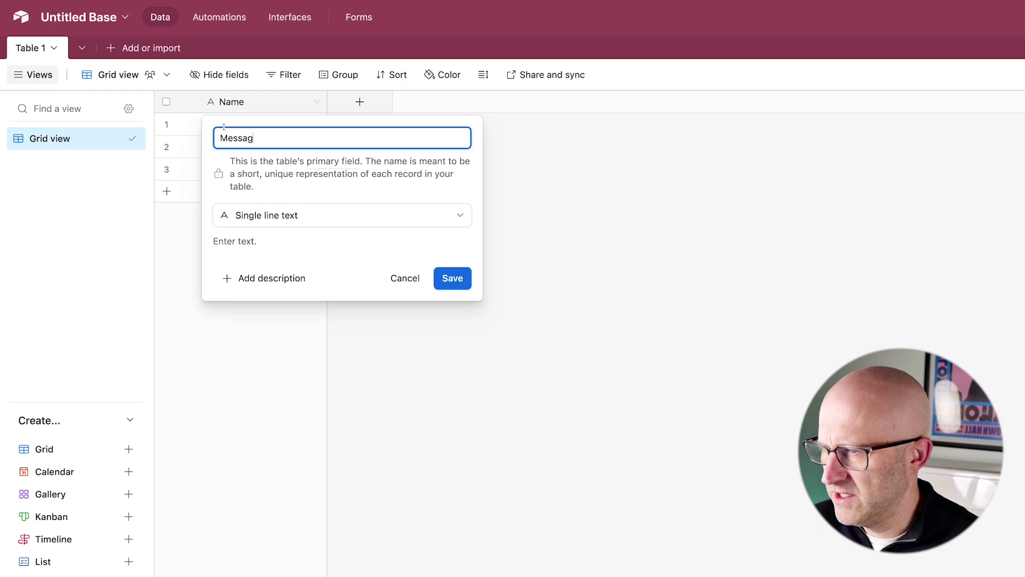
left_click(374, 214)
scroll(377, 330, "down", 5)
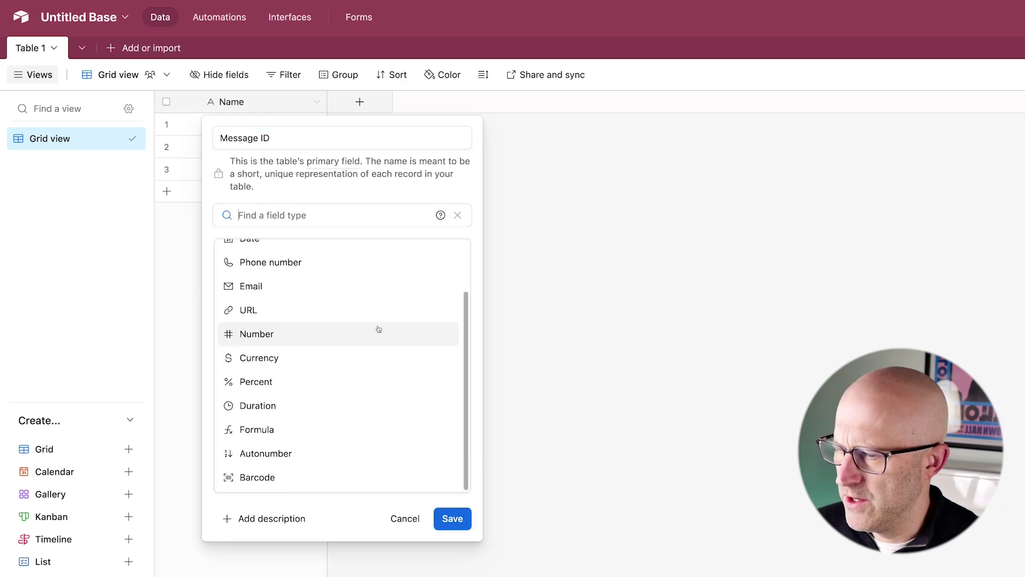
left_click(295, 453)
left_click(453, 289)
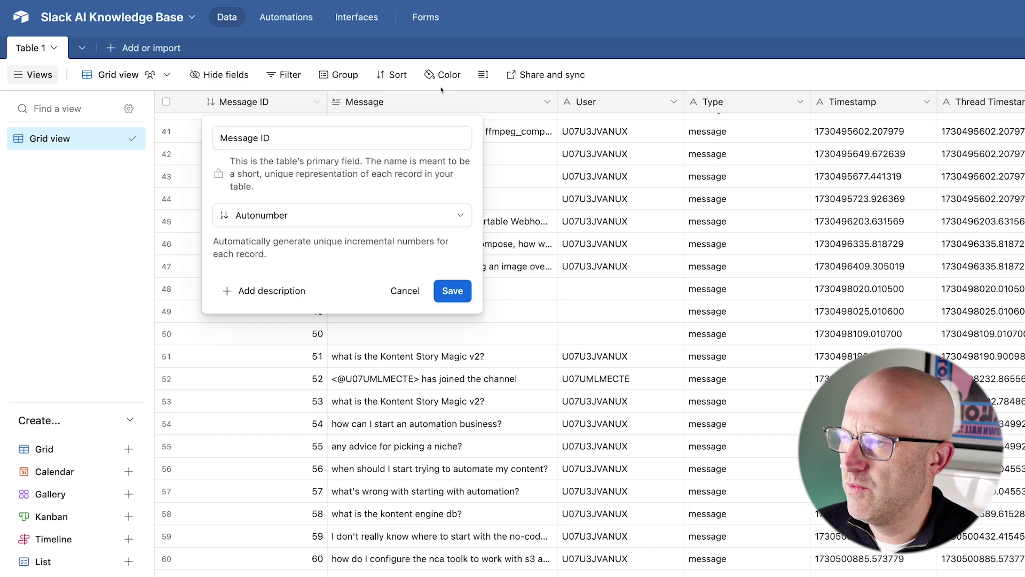
key("Escape")
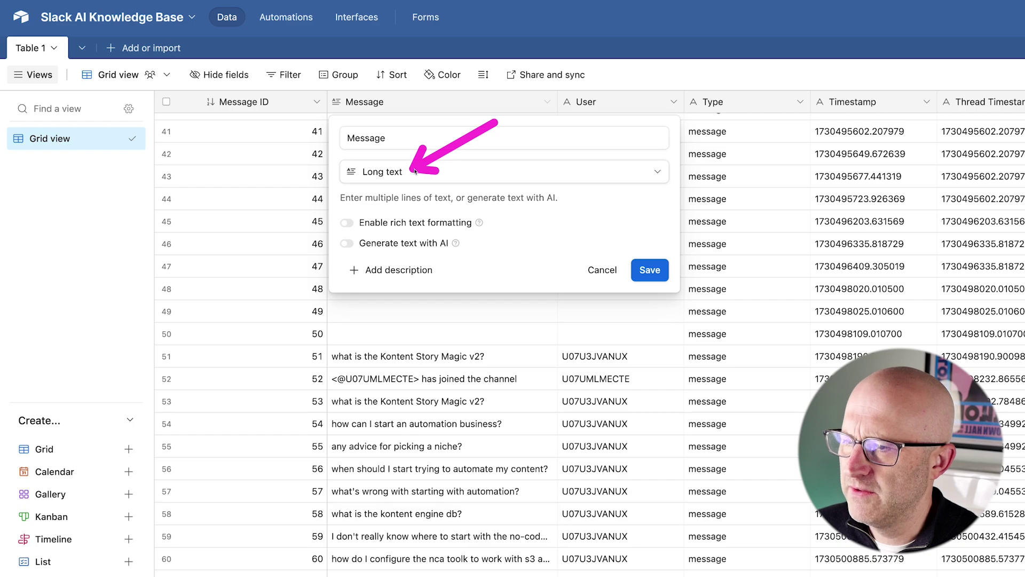
Step: Check the Message and User field types in the reference base, then list all table fields
key("Escape")
left_click(674, 102)
left_click(656, 132)
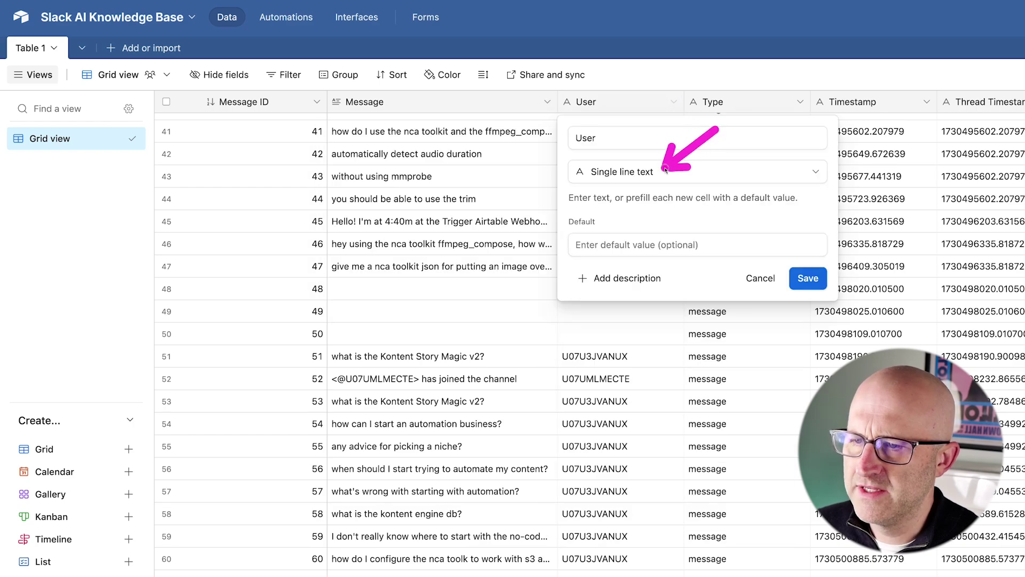
left_click(760, 277)
left_click(219, 74)
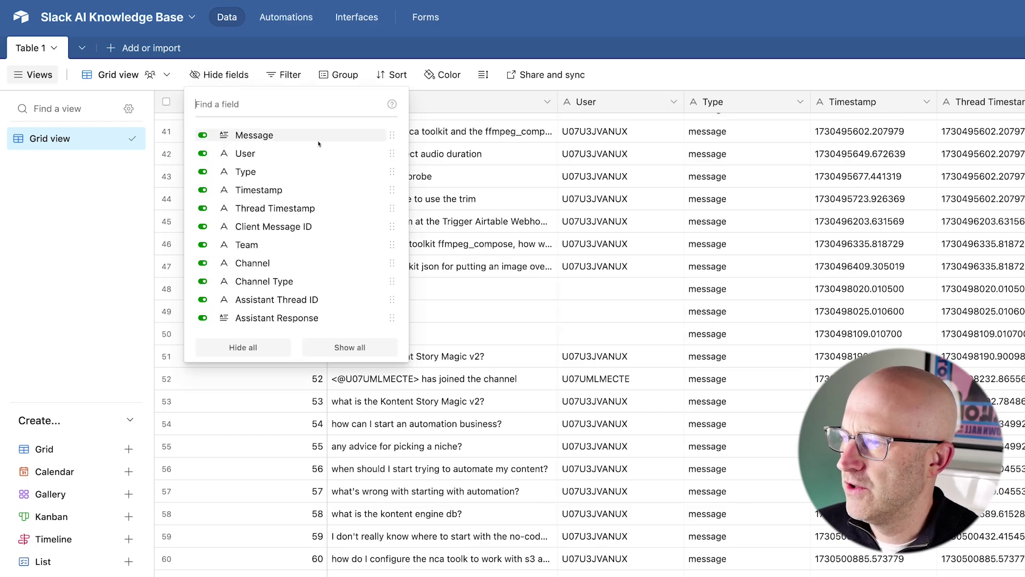
Step: Look over the table's fields in the Hide fields list, then close it
left_click_drag(174, 116, 453, 393)
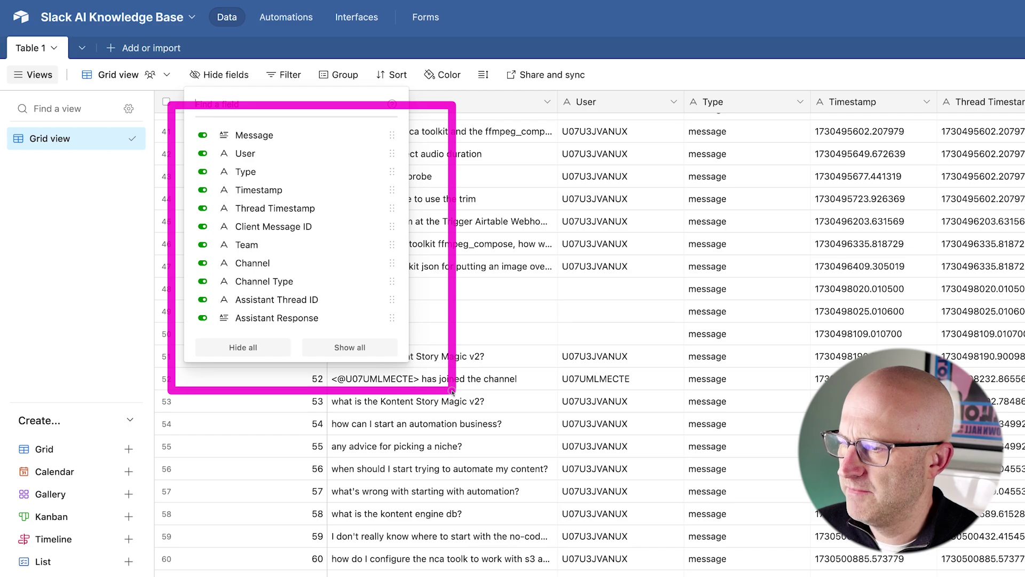
left_click_drag(341, 102, 292, 129)
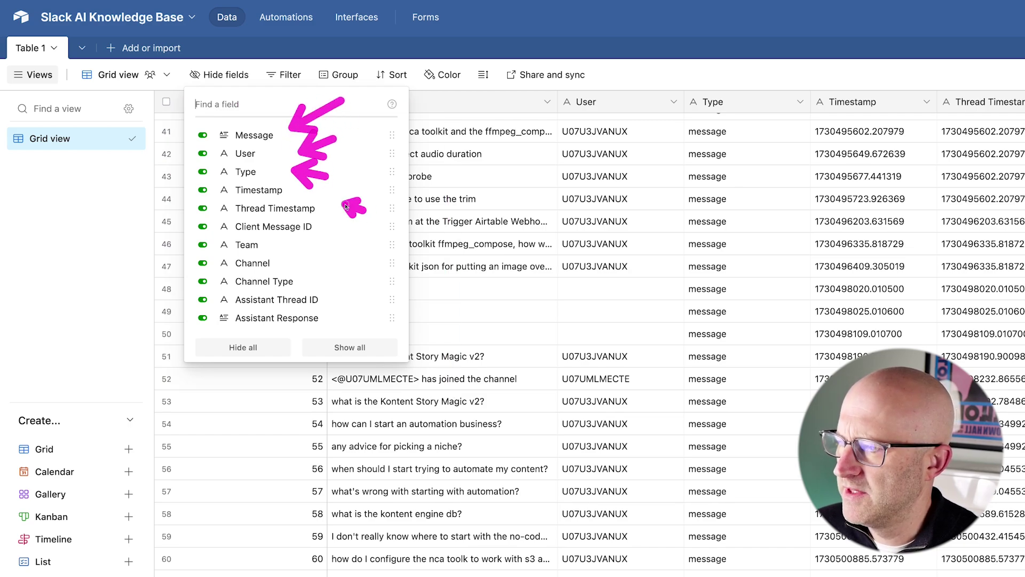
mouse_move(186, 184)
left_mouse_down()
mouse_move(238, 211)
mouse_move(349, 237)
left_mouse_up()
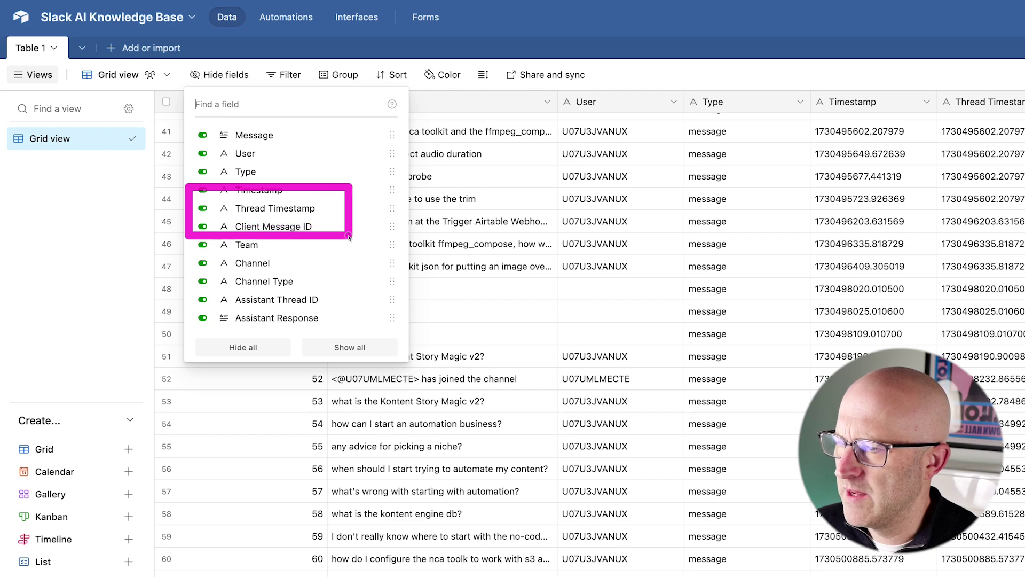
left_click_drag(369, 178, 328, 213)
mouse_move(380, 270)
left_mouse_down()
mouse_move(352, 250)
mouse_move(276, 244)
left_mouse_up()
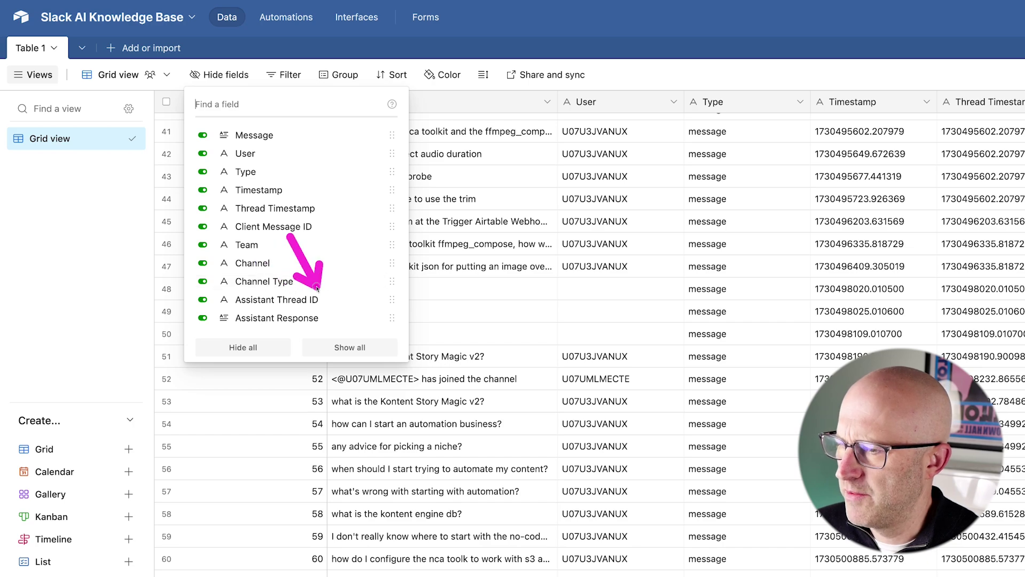
left_click_drag(380, 269, 338, 308)
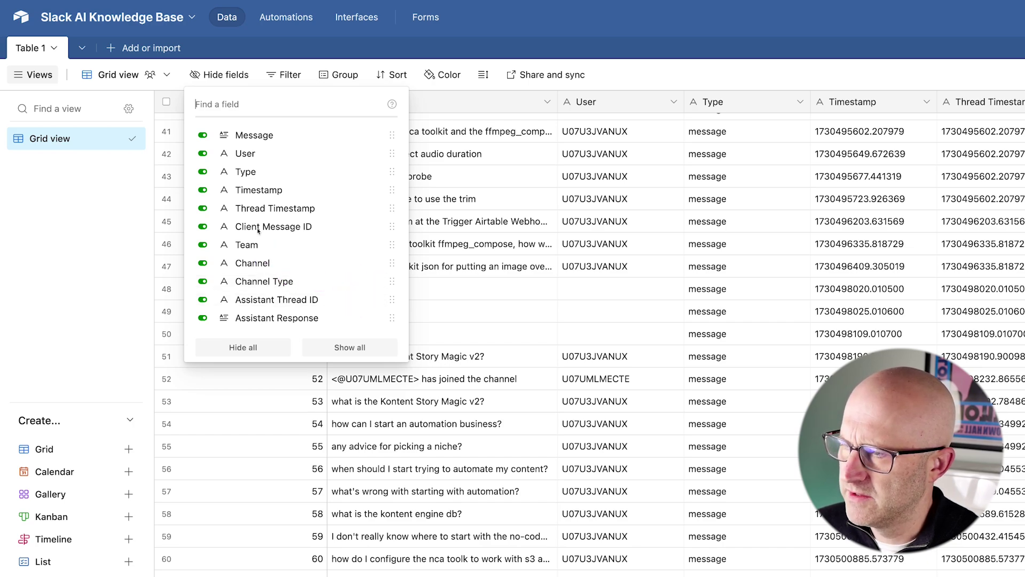
left_click_drag(223, 154, 216, 310)
left_click_drag(144, 168, 205, 142)
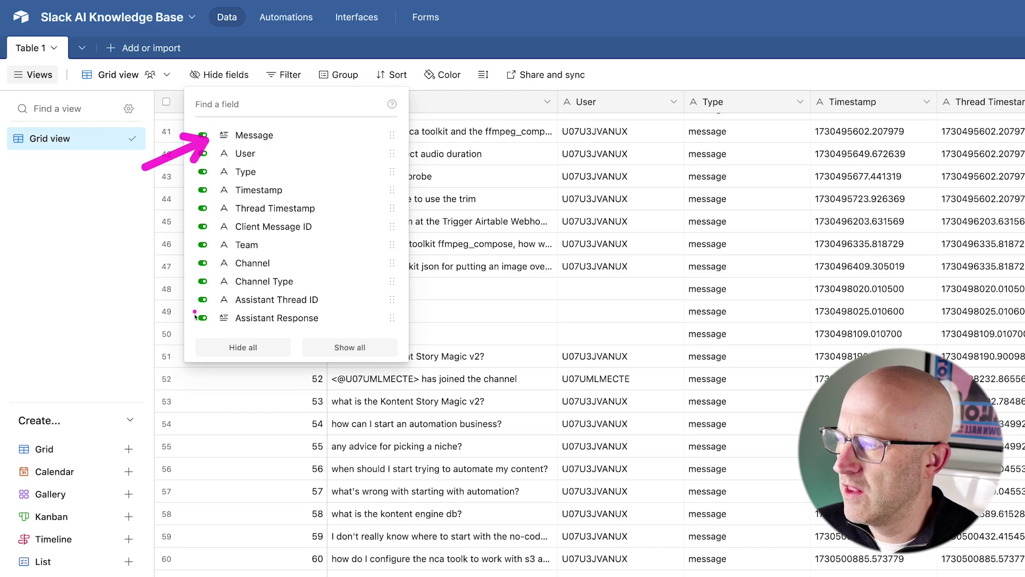
left_click_drag(140, 304, 199, 321)
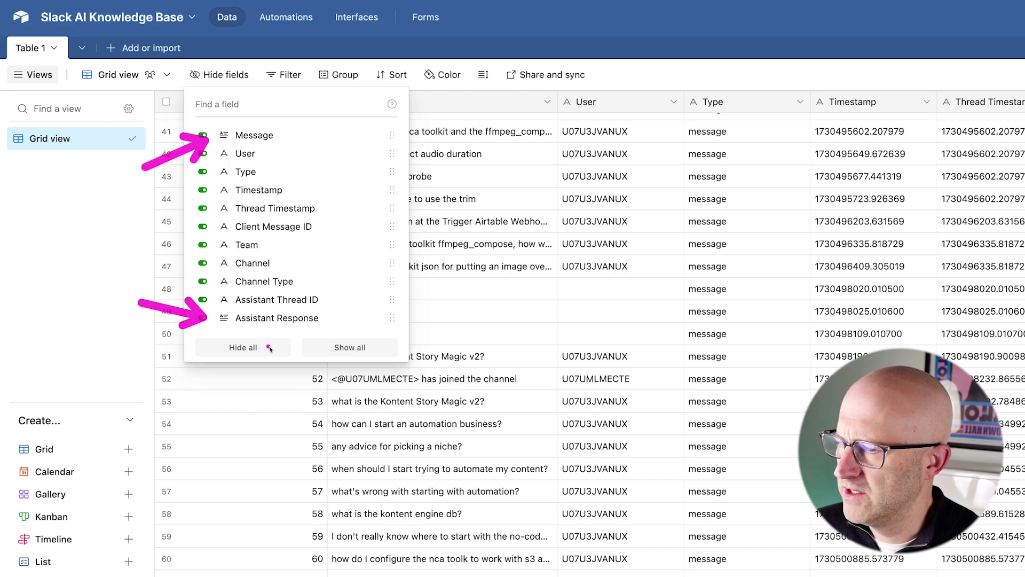
left_click_drag(363, 272, 333, 313)
key("Escape")
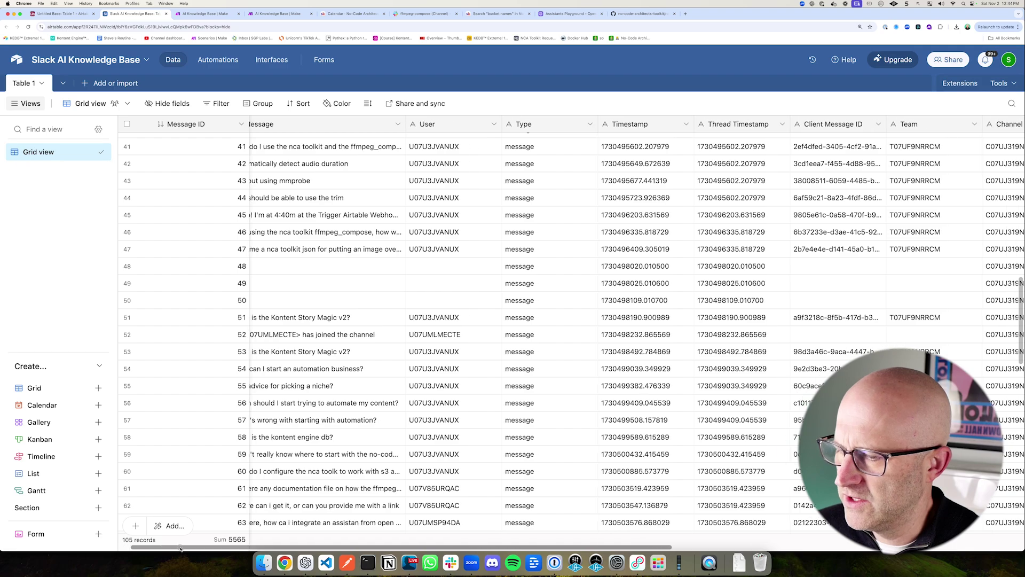
Step: Scroll the grid right to review the logged columns out to Assistant Response
scroll(181, 549, "right", 5)
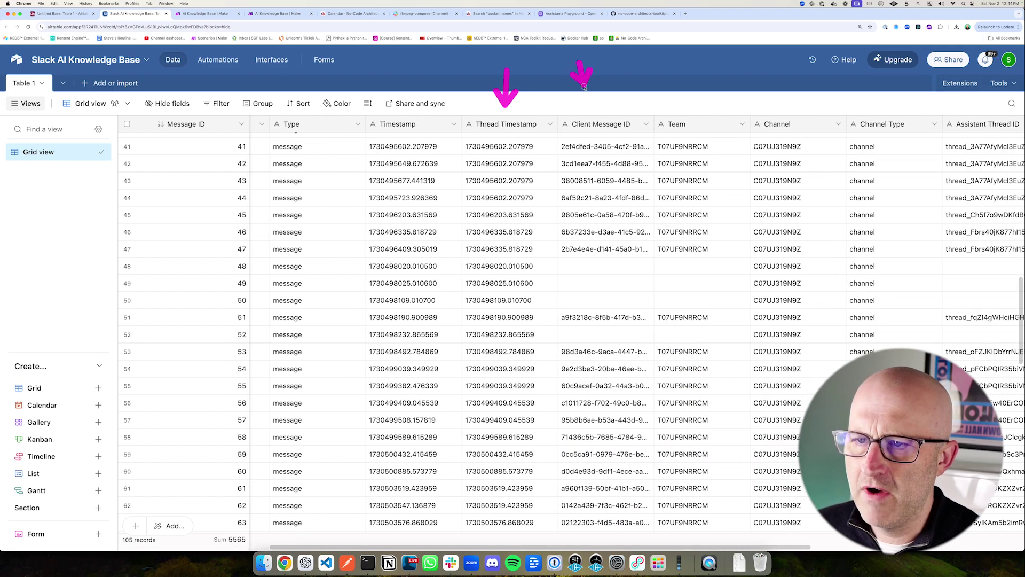
left_click_drag(644, 107, 763, 147)
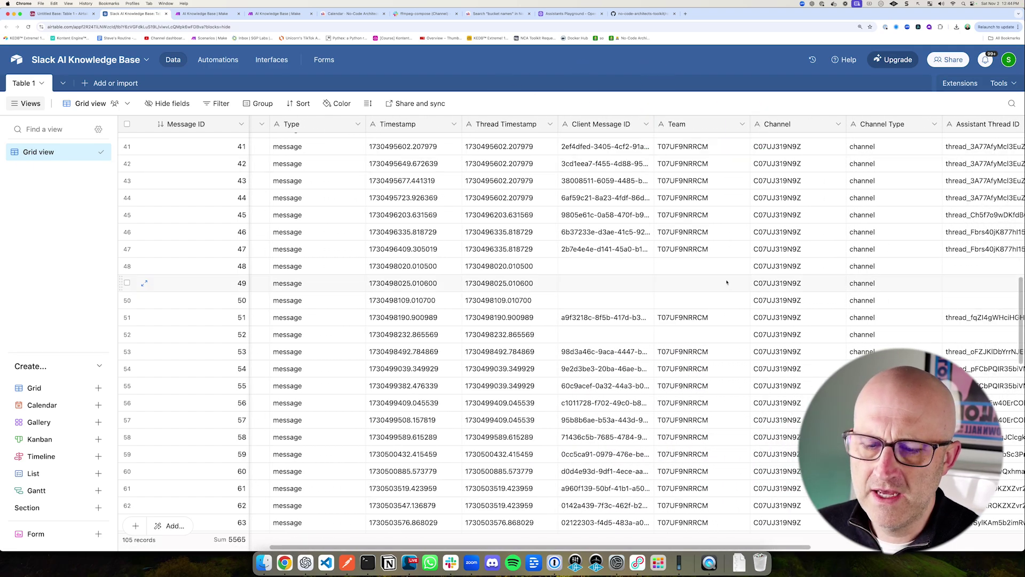
scroll(727, 550, "right", 5)
left_click_drag(738, 180, 777, 135)
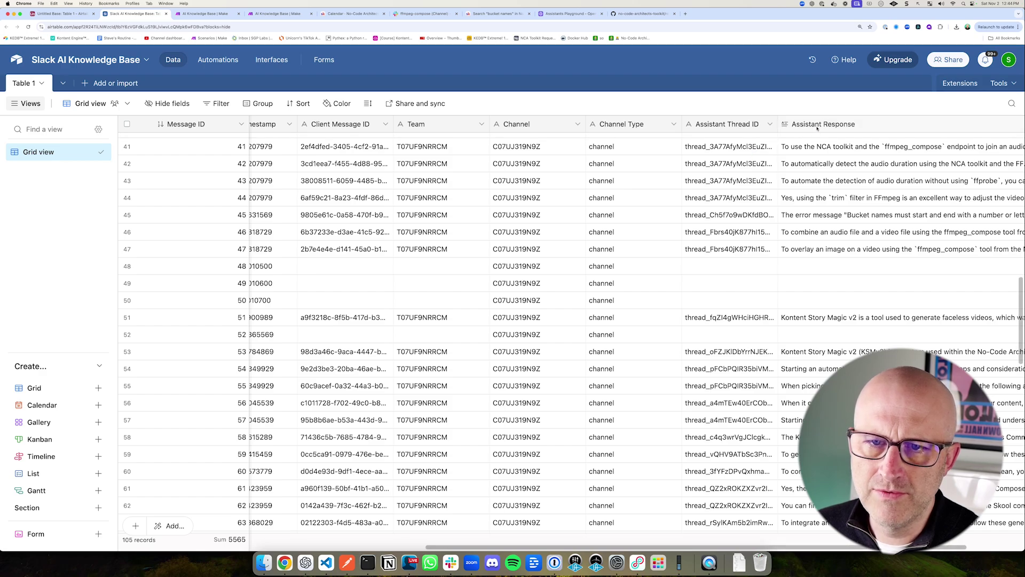
left_click_drag(362, 62, 304, 114)
left_click_drag(716, 70, 720, 98)
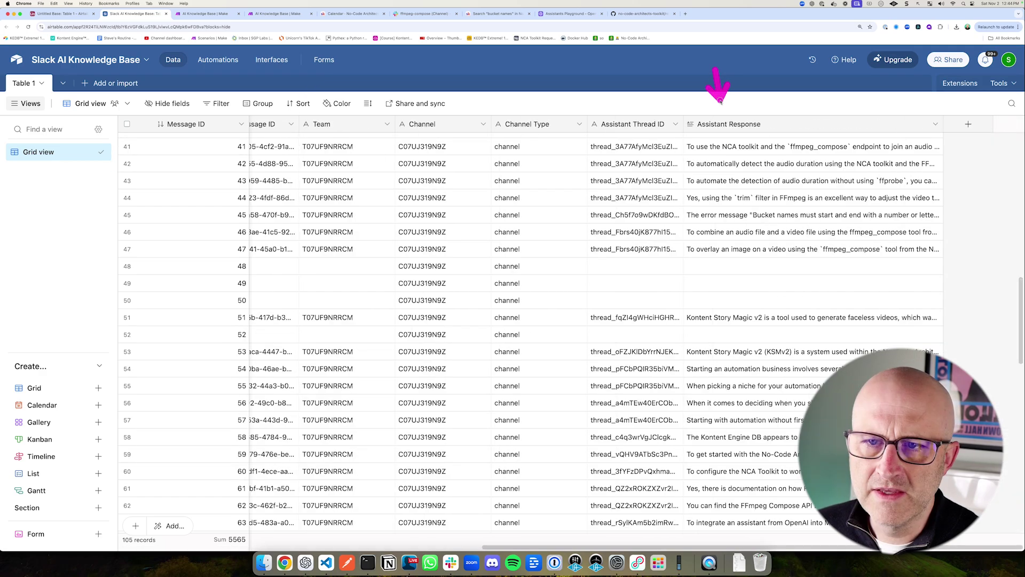
mouse_move(443, 137)
left_mouse_down()
mouse_move(545, 252)
mouse_move(784, 434)
left_mouse_up()
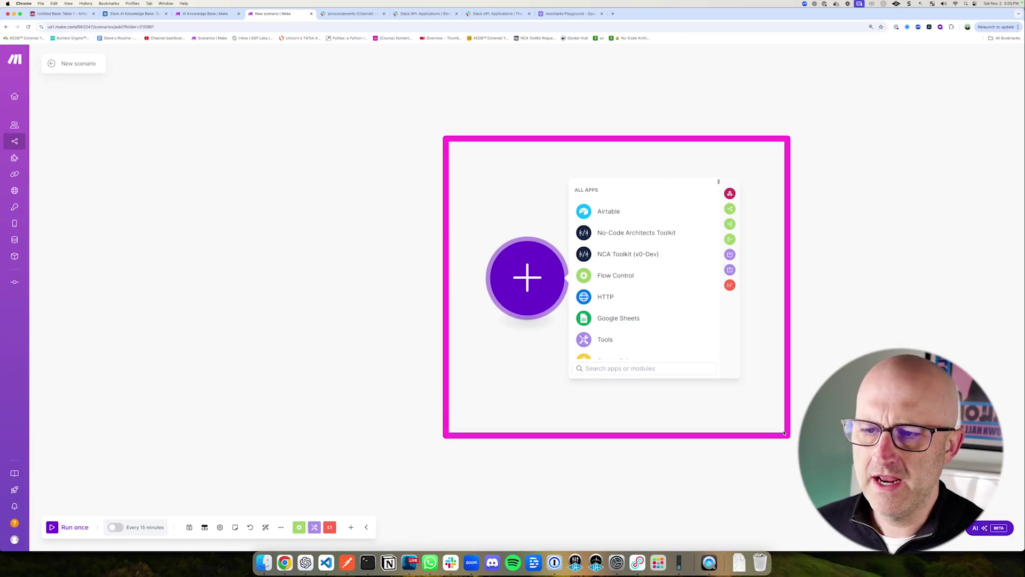
Step: Bring up the Slack announcements channel and place it ahead of the Make scenario
left_click(336, 13)
left_click_drag(347, 15, 280, 22)
left_click_drag(169, 258, 117, 217)
Step: Start the new Make scenario with a Webhooks Custom webhook trigger
key("ctrl+Tab")
left_click_drag(419, 177, 475, 230)
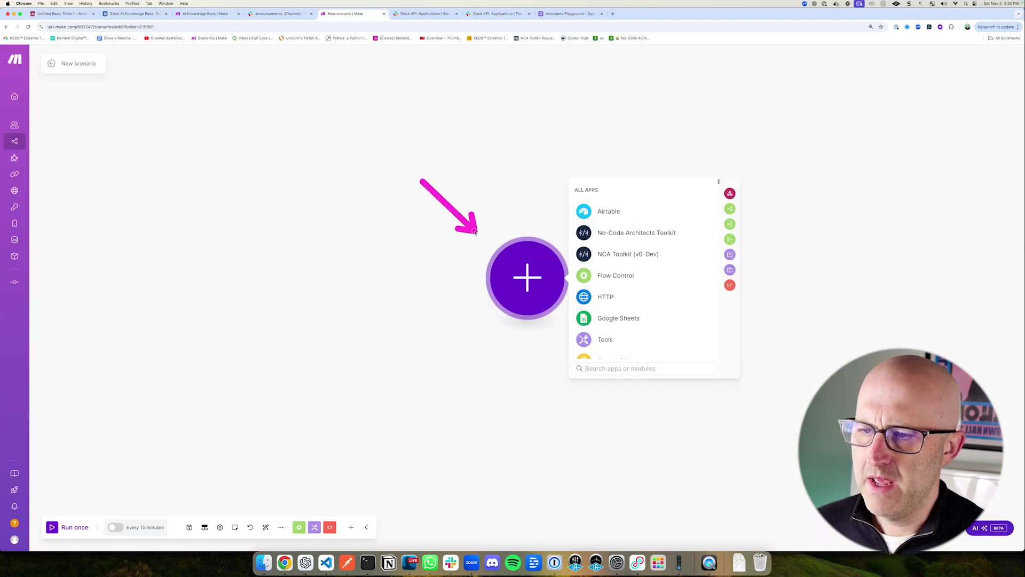
scroll(660, 337, "down", 3)
left_click_drag(648, 251, 623, 279)
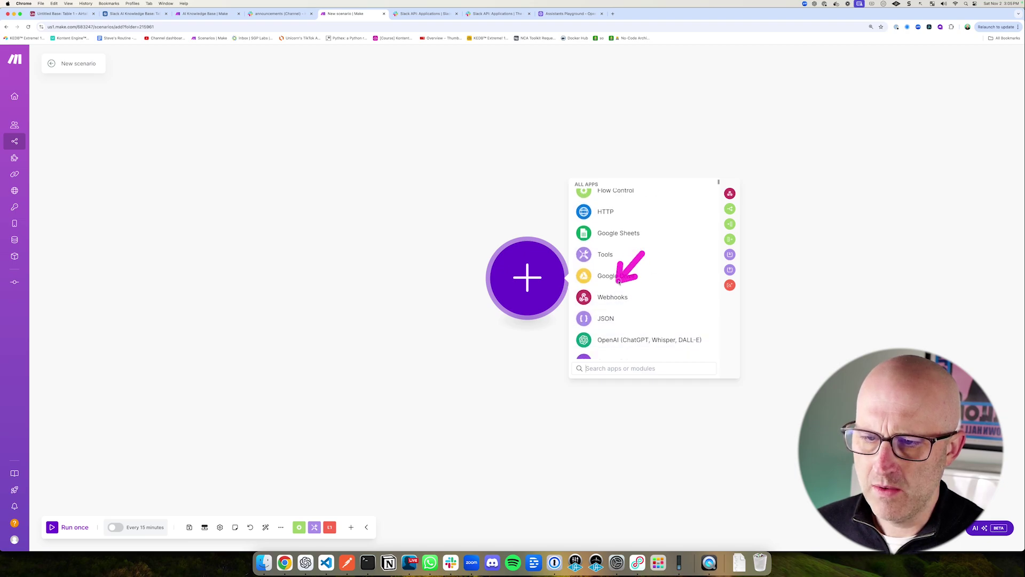
left_click(622, 295)
left_click_drag(638, 200, 610, 252)
left_click_drag(635, 202, 630, 265)
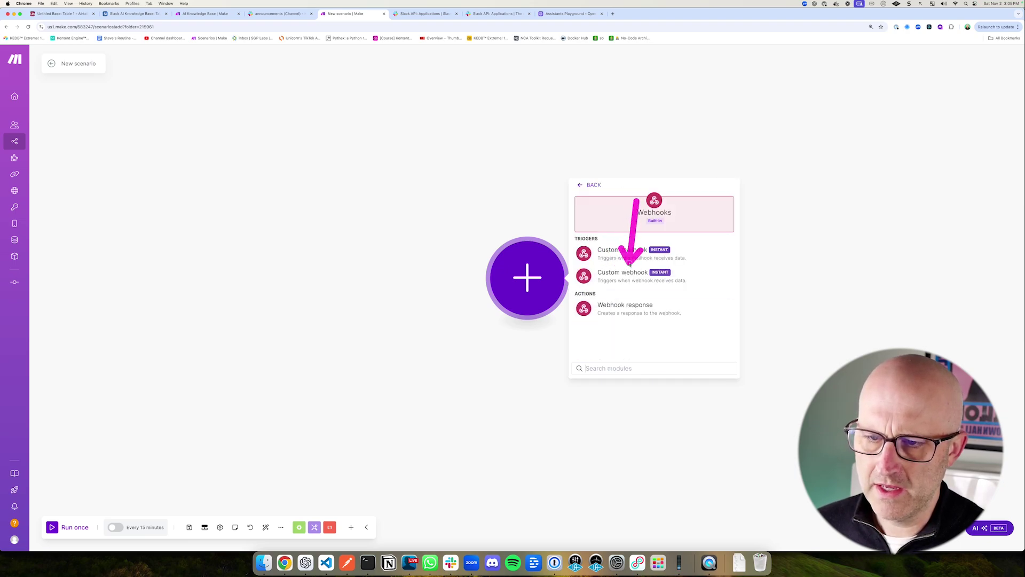
left_click_drag(619, 225, 622, 241)
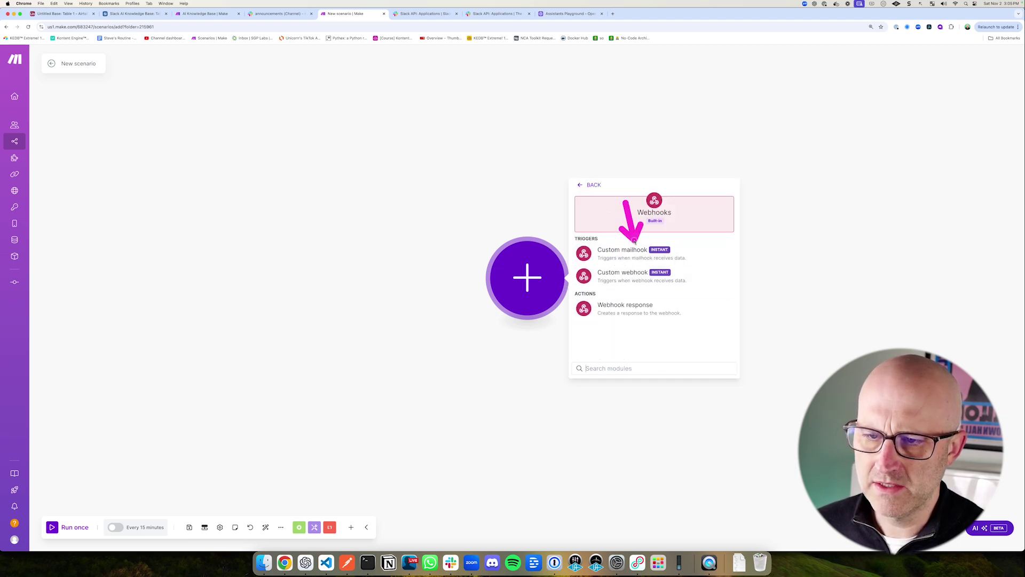
left_click(617, 276)
Step: Create and save a webhook named YouTube Demo AI Slackbot for the trigger
left_click_drag(790, 218, 749, 262)
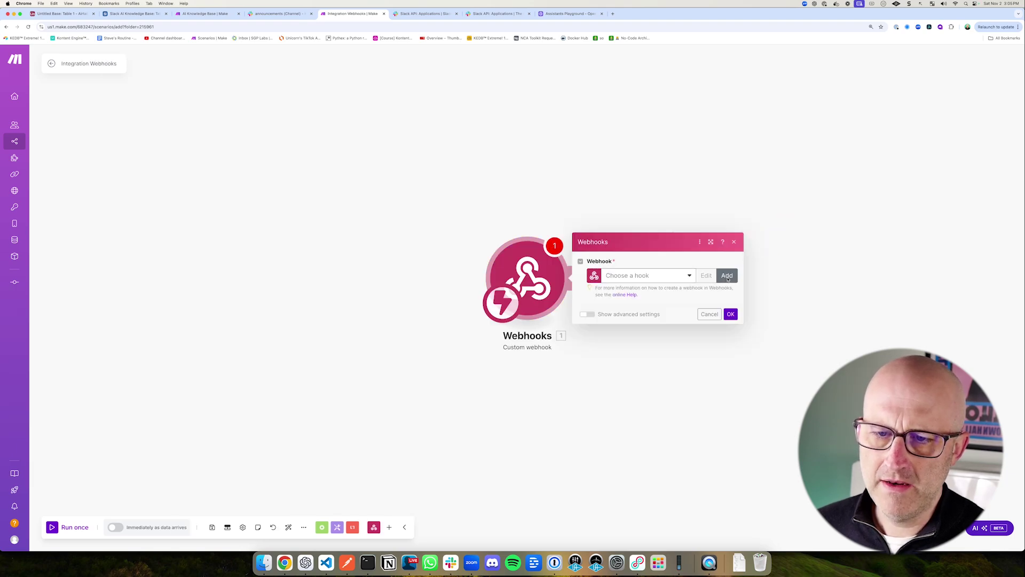
left_click(727, 275)
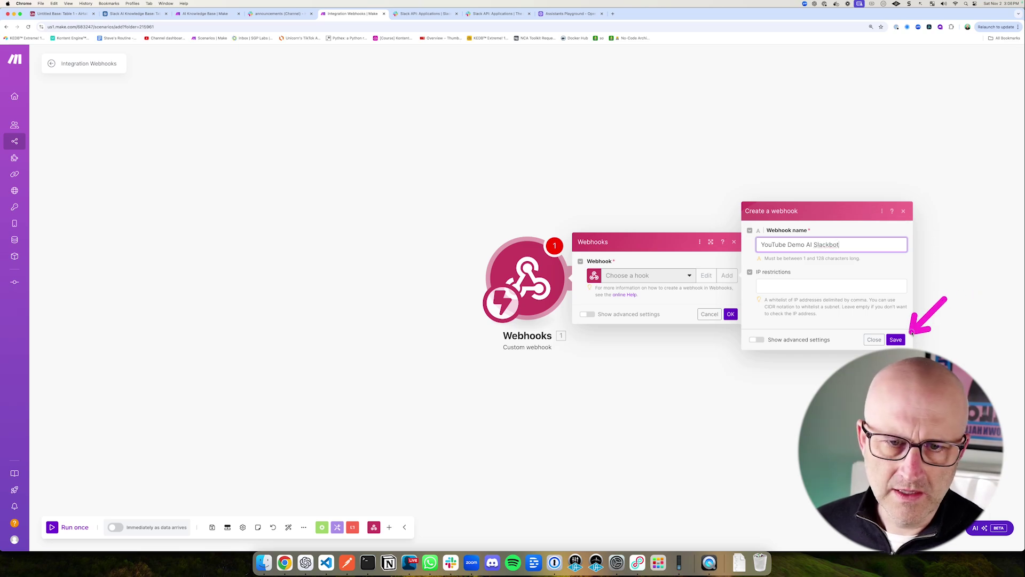
left_click(897, 339)
left_click_drag(785, 305, 734, 335)
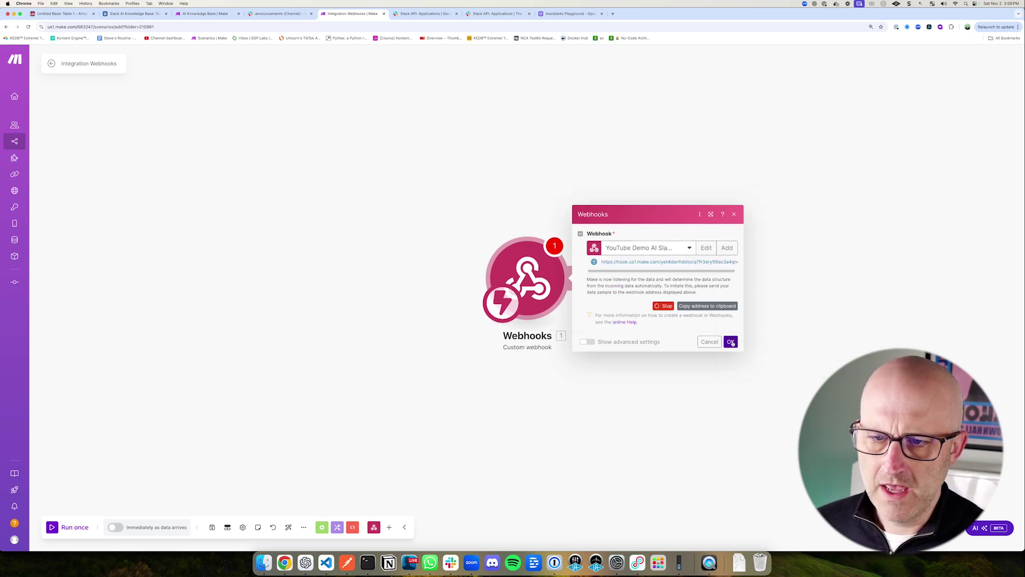
left_click(730, 338)
left_click(411, 13)
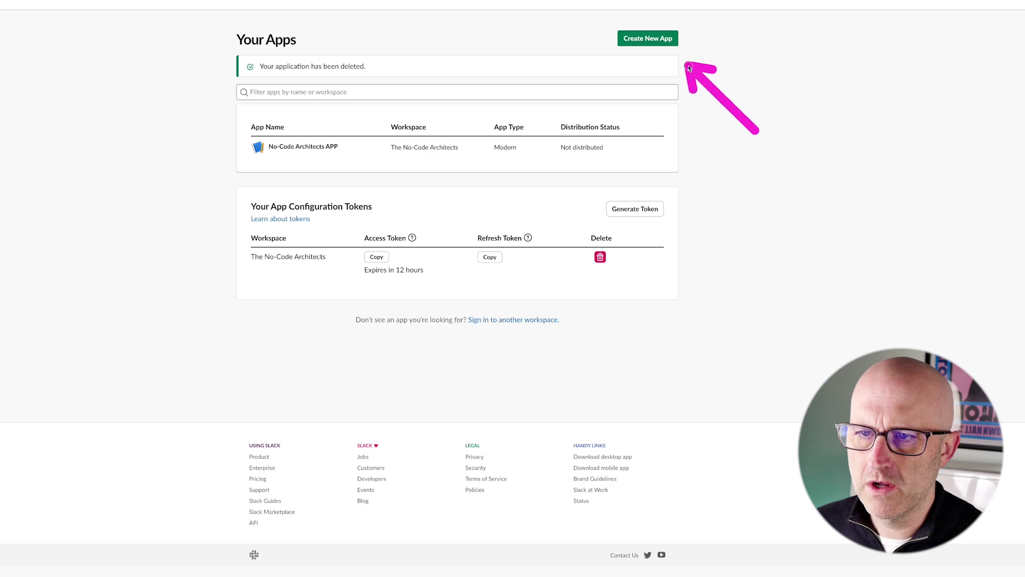
Step: Create the Slack app 'Youtube Demo AI Slackbot' from scratch in the Kontent Engine DB workspace
left_click(656, 40)
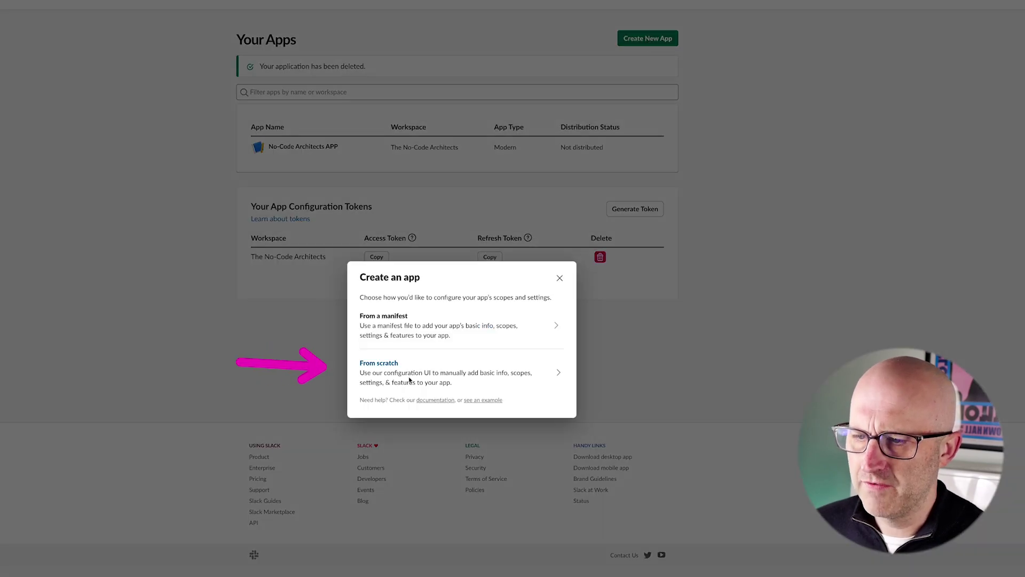
left_click(380, 366)
left_click(398, 282)
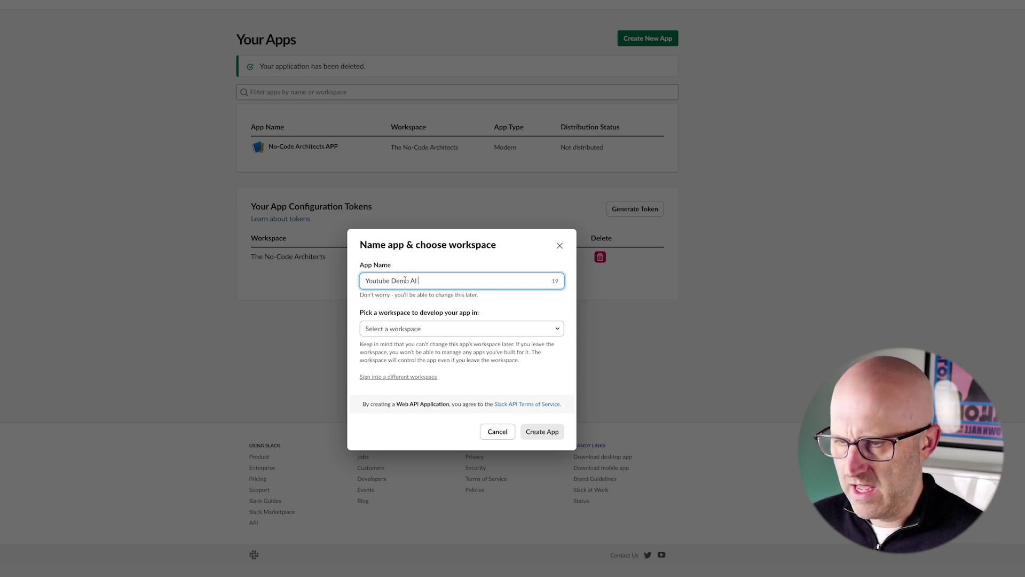
type("Youtube Demo AI Slackbot")
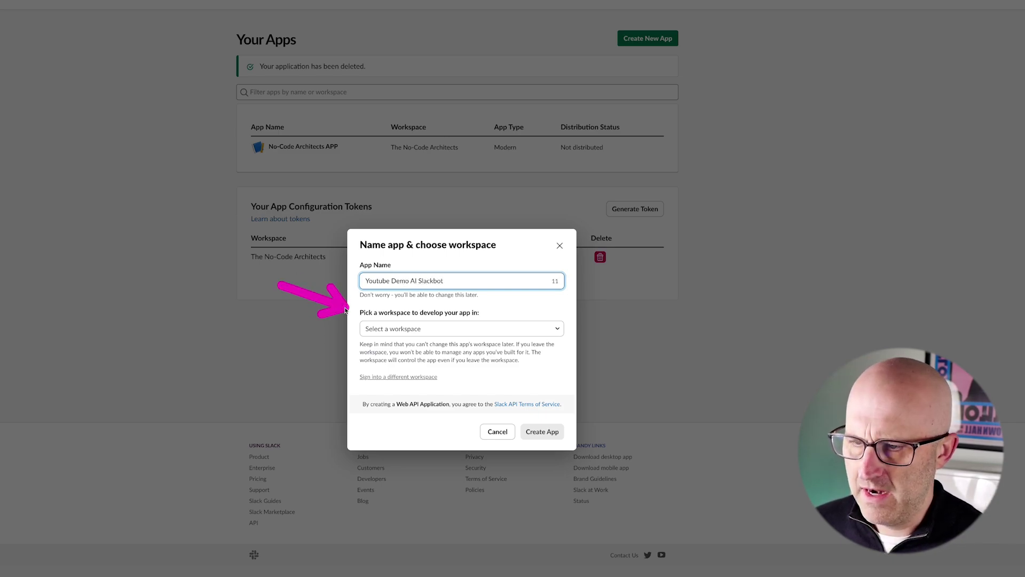
left_click(392, 329)
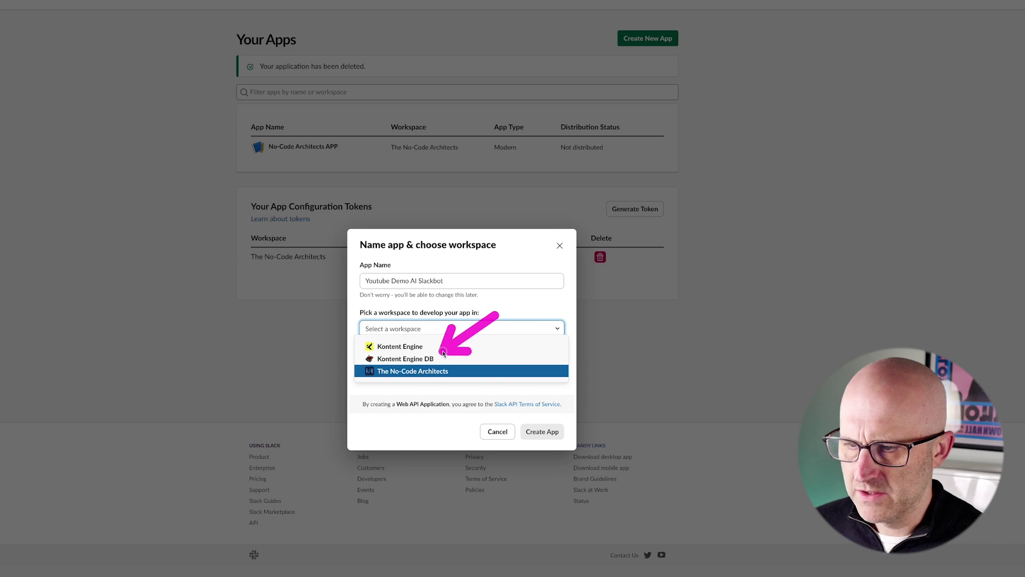
left_click(428, 358)
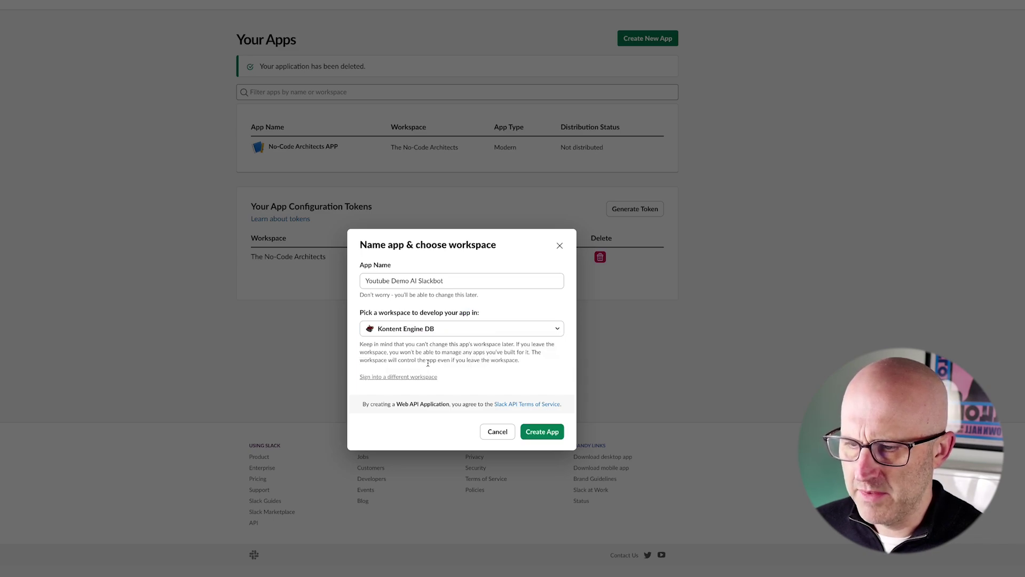
left_click(545, 432)
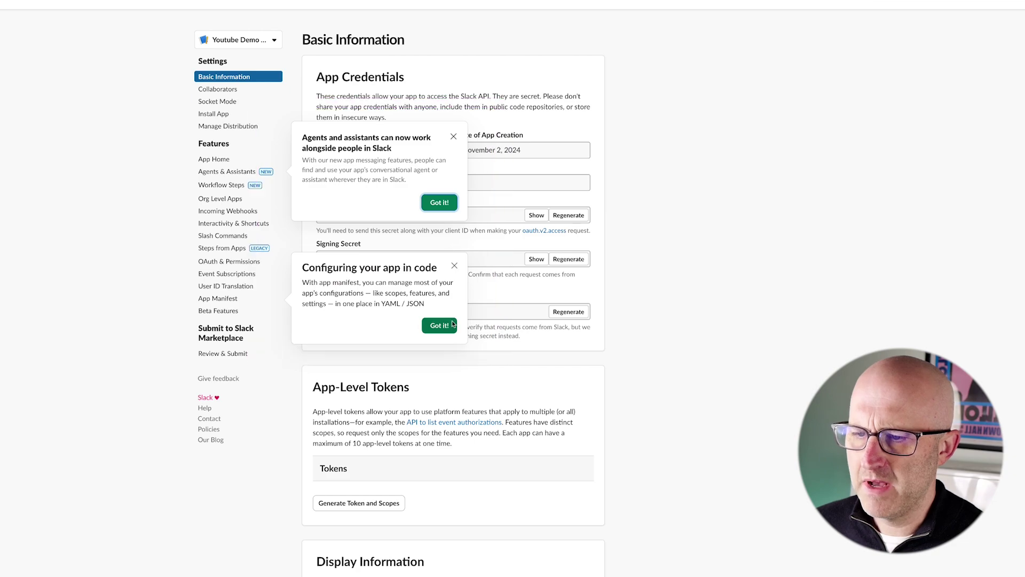
Step: Switch on Event Subscriptions for the new app
left_click(448, 327)
left_click(439, 202)
scroll(465, 317, "down", 5)
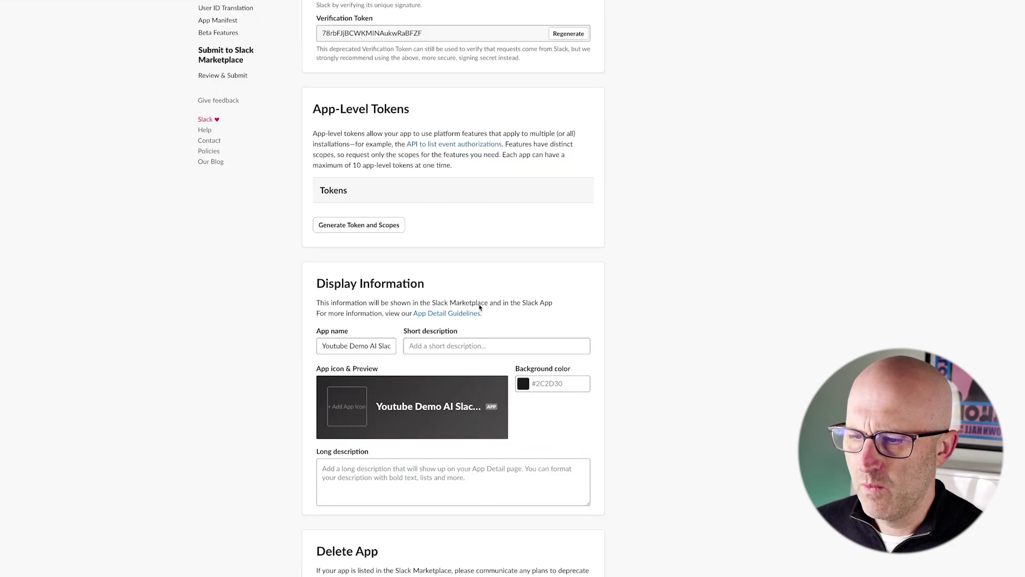
scroll(402, 375, "up", 5)
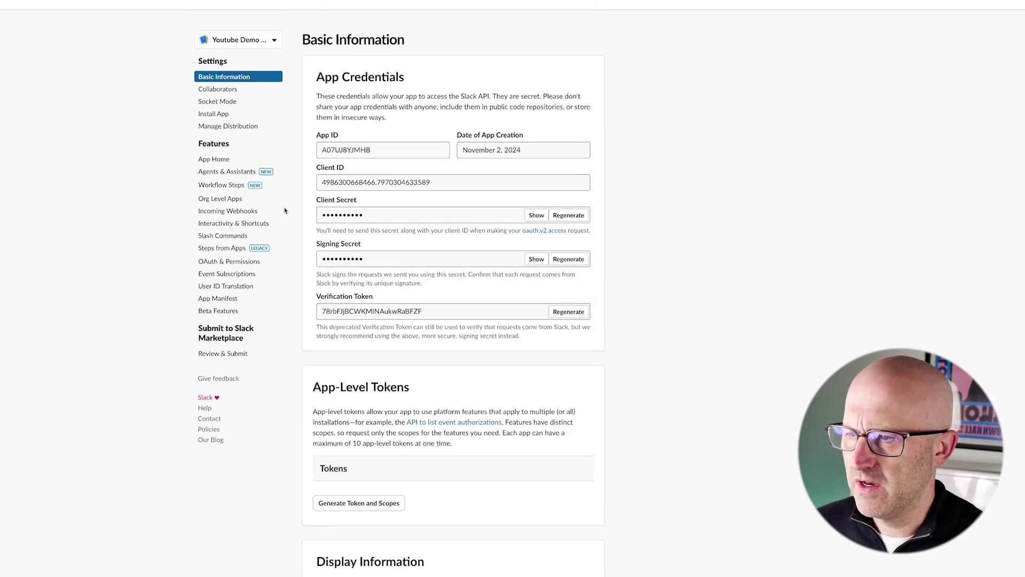
left_click_drag(132, 250, 181, 274)
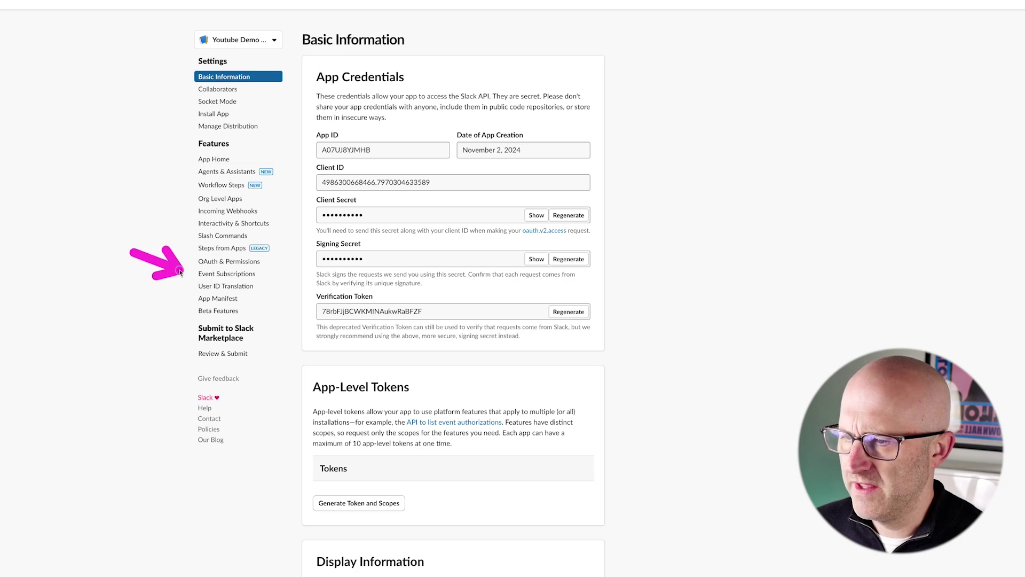
left_click(229, 274)
left_click_drag(636, 18, 588, 69)
left_click(585, 75)
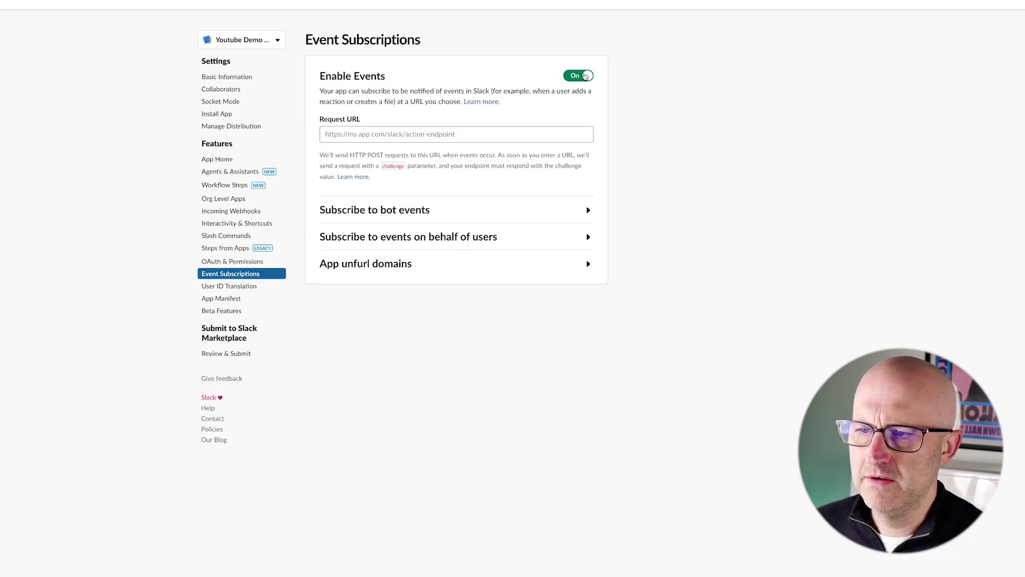
left_click_drag(441, 62, 368, 115)
left_click_drag(344, 77, 322, 32)
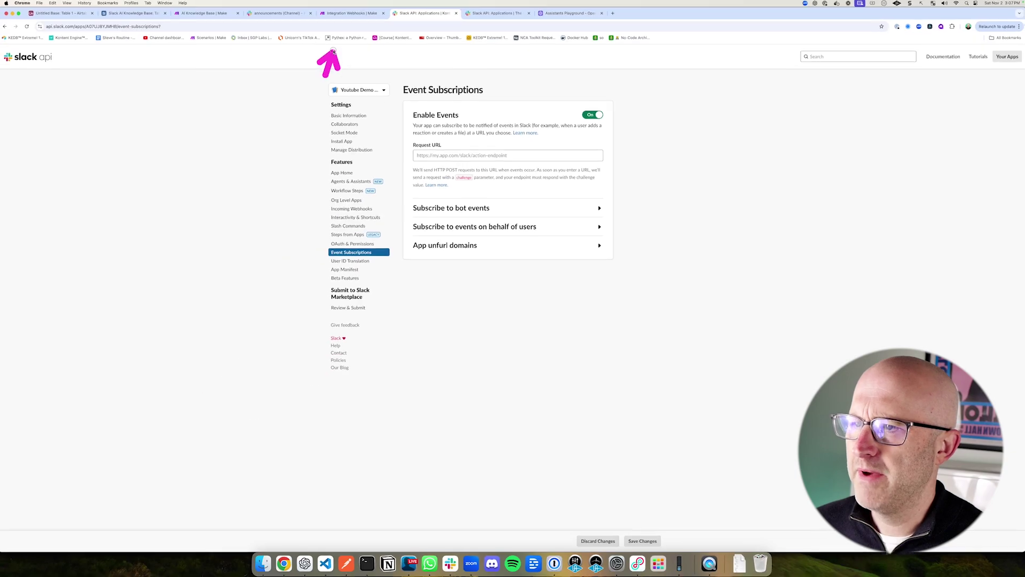
left_click(351, 14)
left_click_drag(517, 167, 522, 222)
Step: Copy the Make webhook address and run the scenario once to listen for data
left_click(527, 275)
left_click_drag(789, 223, 738, 253)
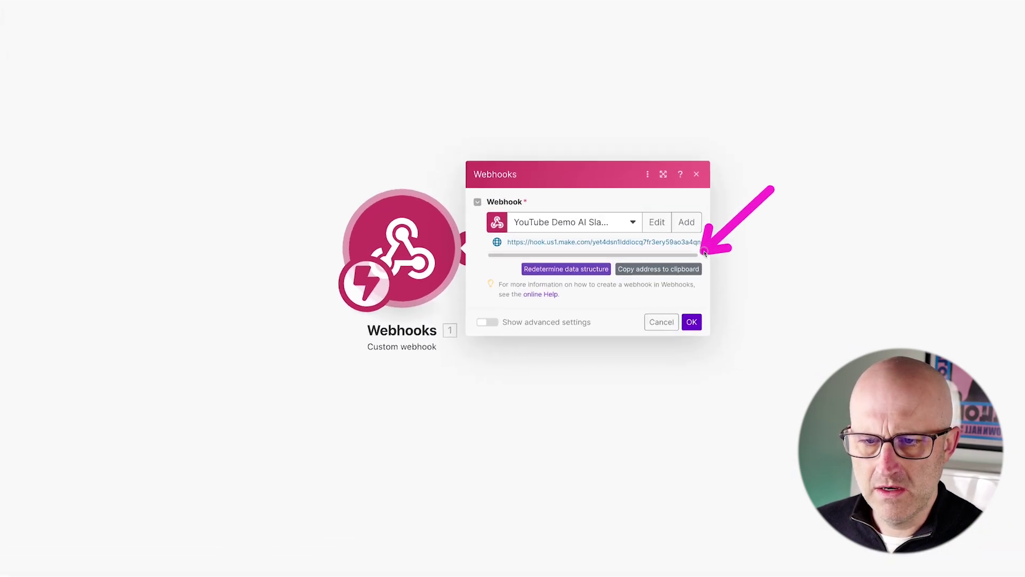
left_click(614, 257)
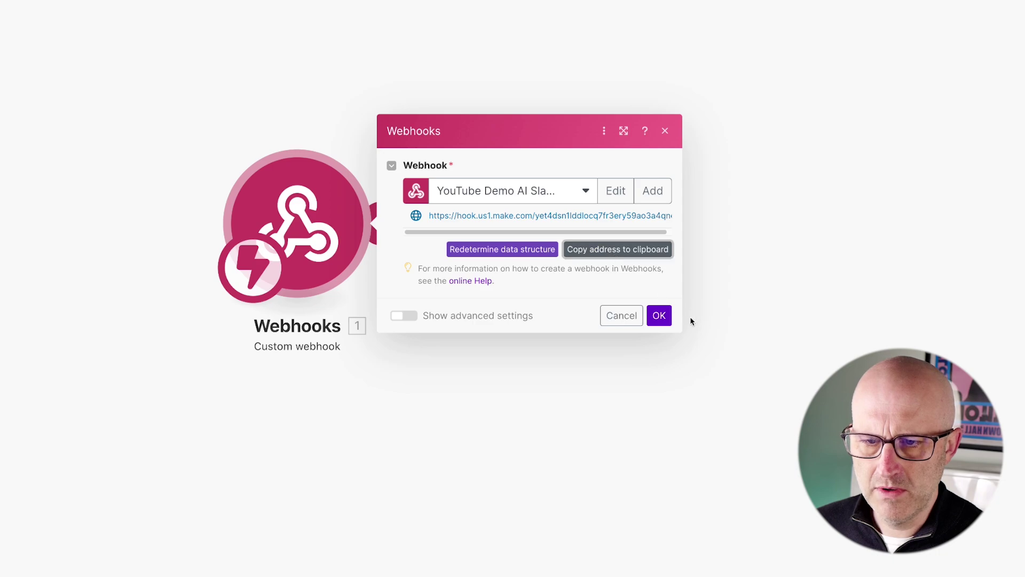
left_click(660, 316)
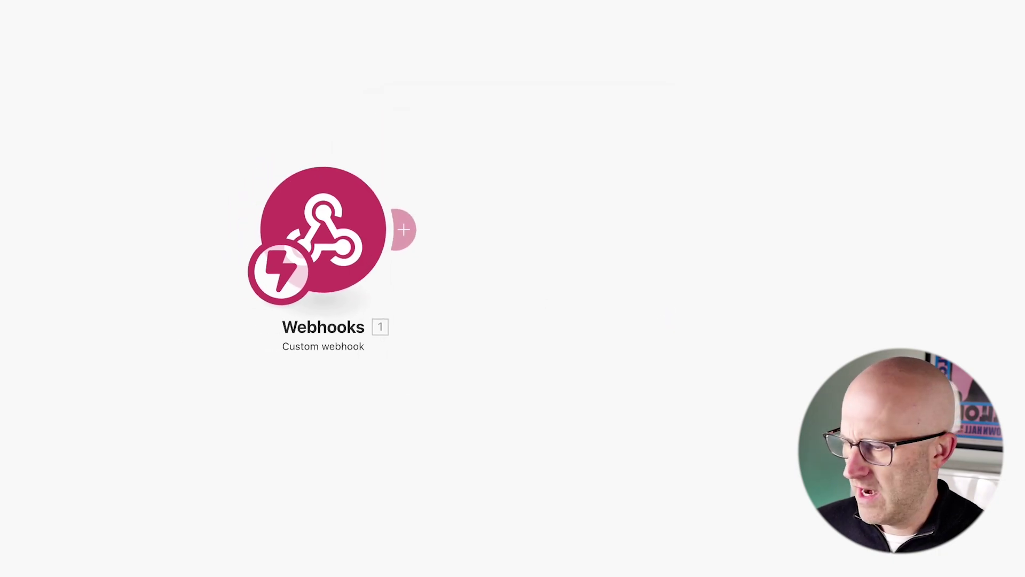
left_click(53, 527)
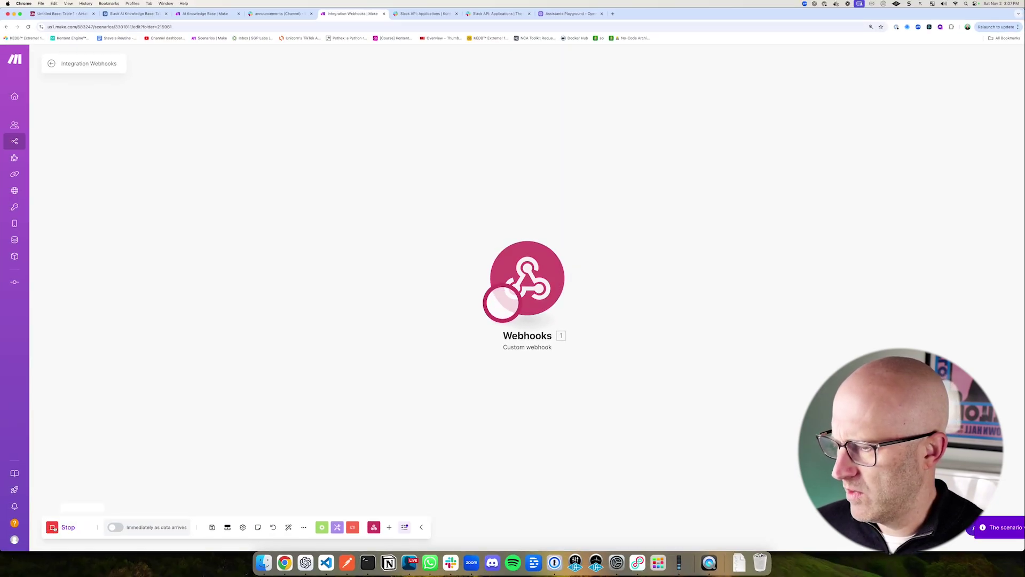
left_click(418, 14)
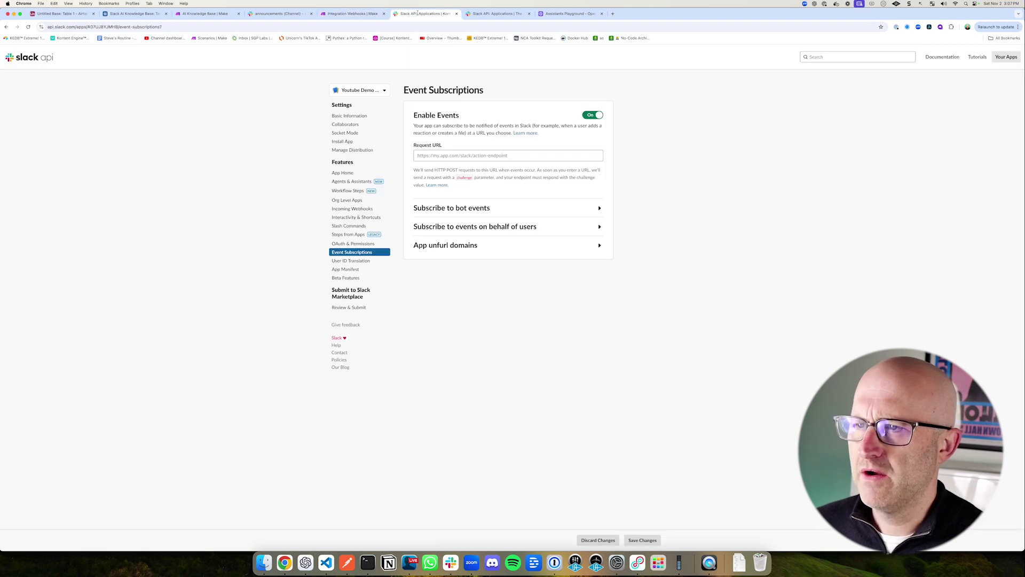
Step: Paste the Make webhook URL as the Request URL and inspect the url_verification challenge Make received
left_click(439, 156)
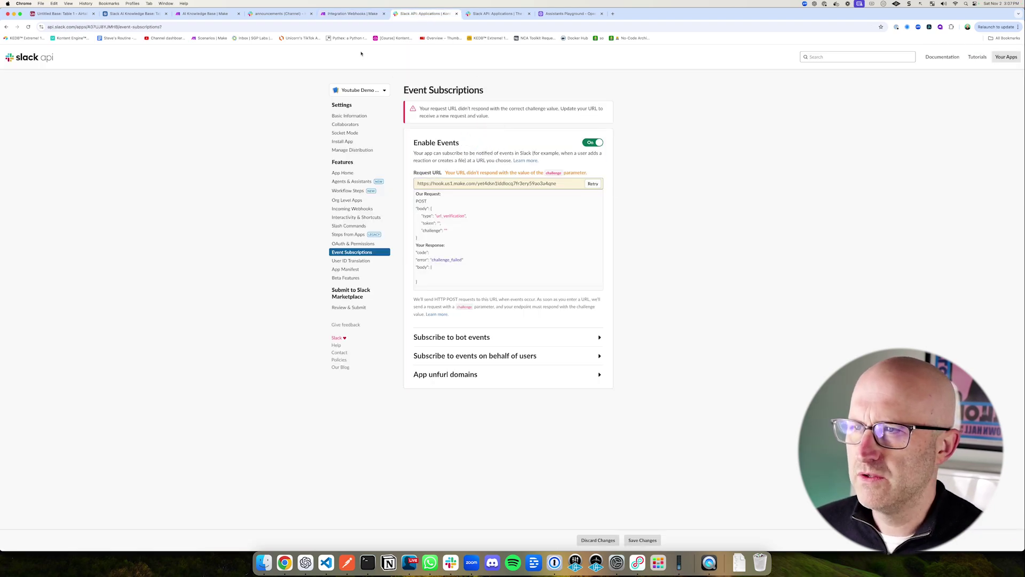
left_click(335, 16)
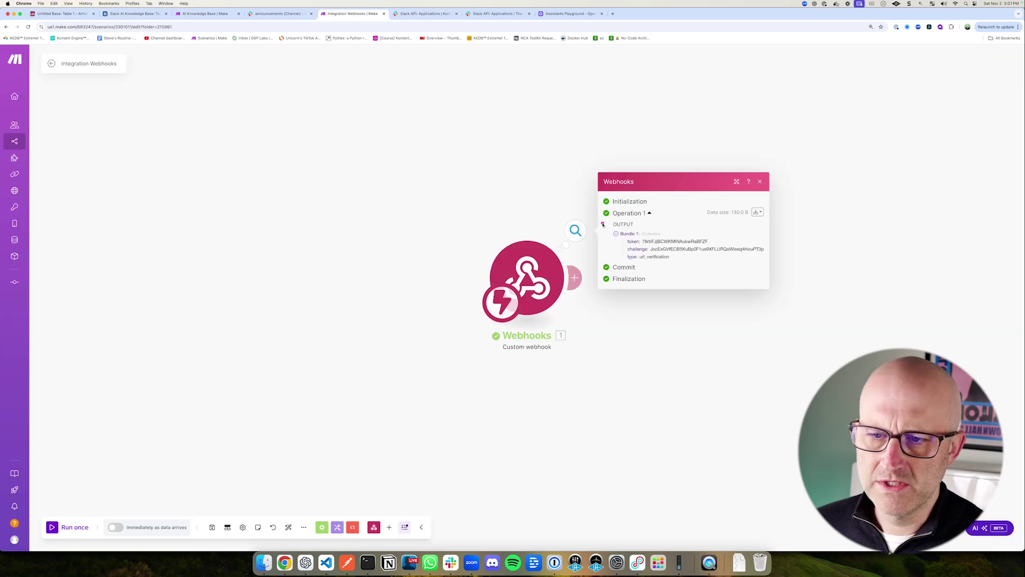
left_click(425, 14)
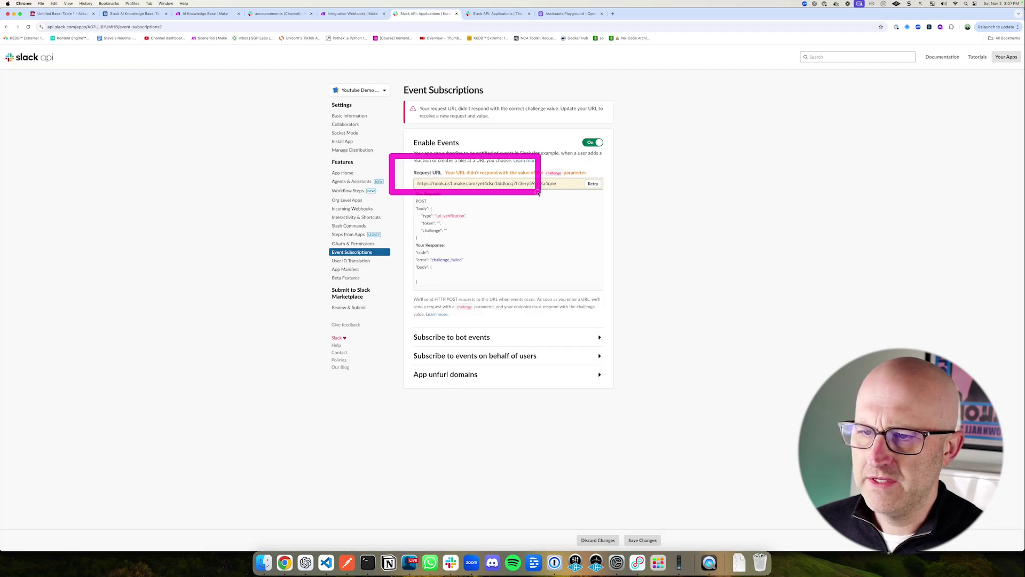
left_click_drag(538, 193, 629, 207)
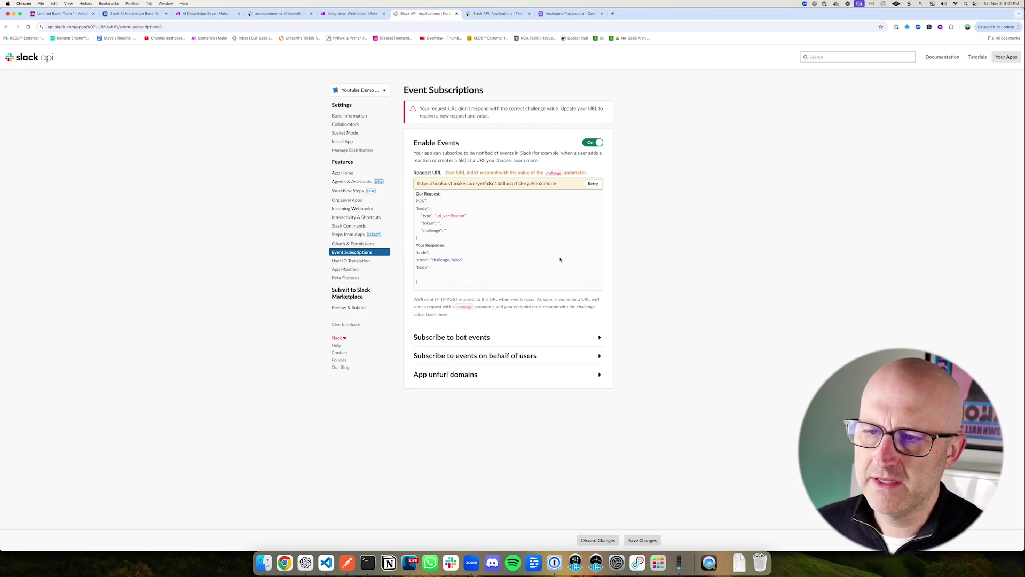
left_click_drag(628, 158, 608, 178)
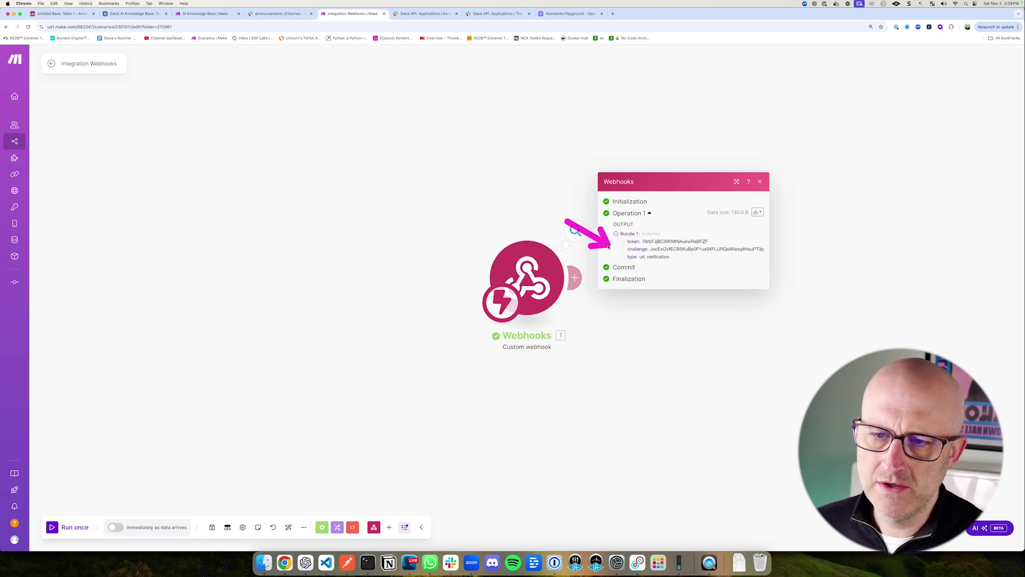
Step: Add a Webhook response returning status 200 with 1. challenge as Body, then run once
left_click(577, 283)
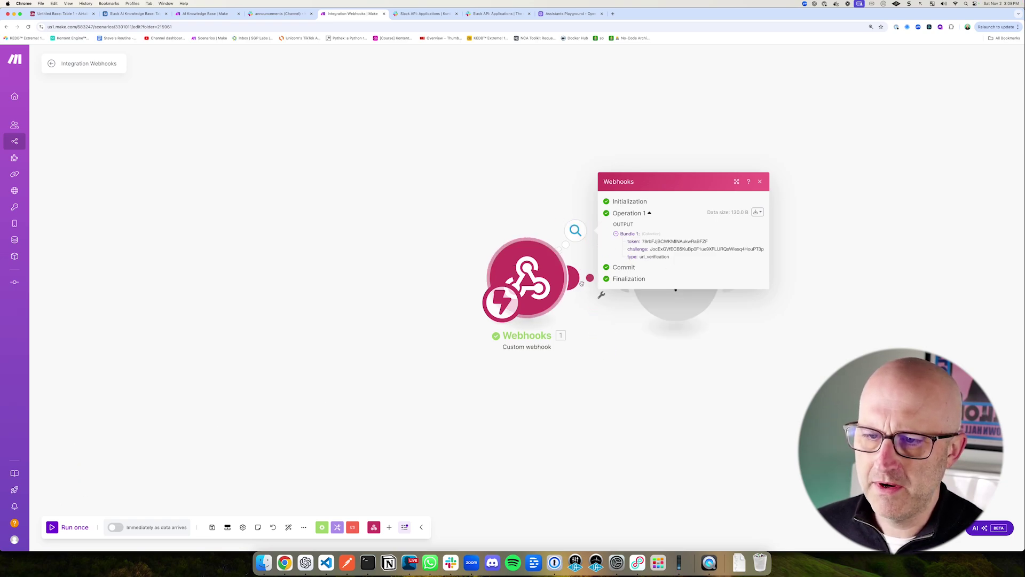
left_click(765, 215)
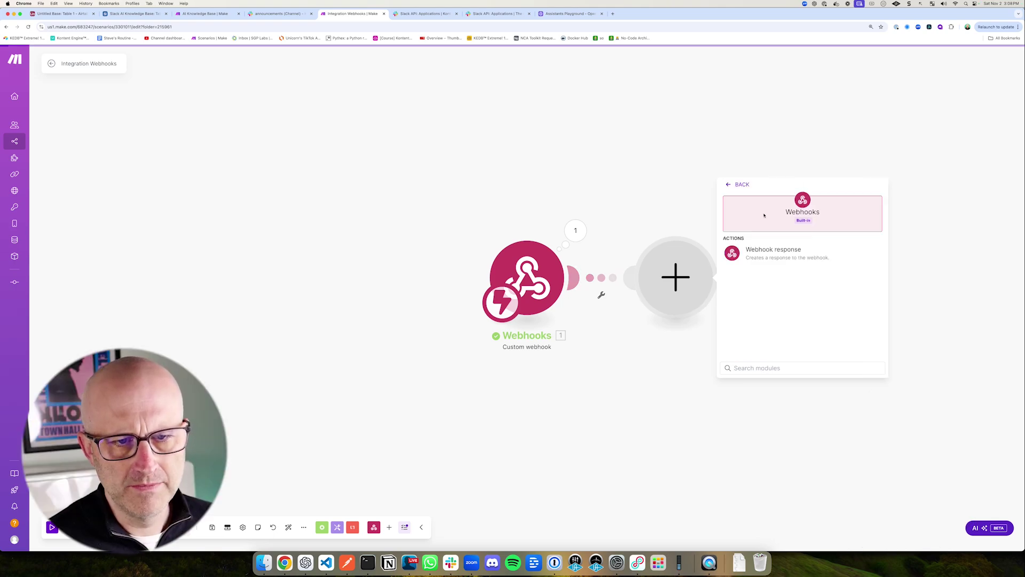
left_click(772, 251)
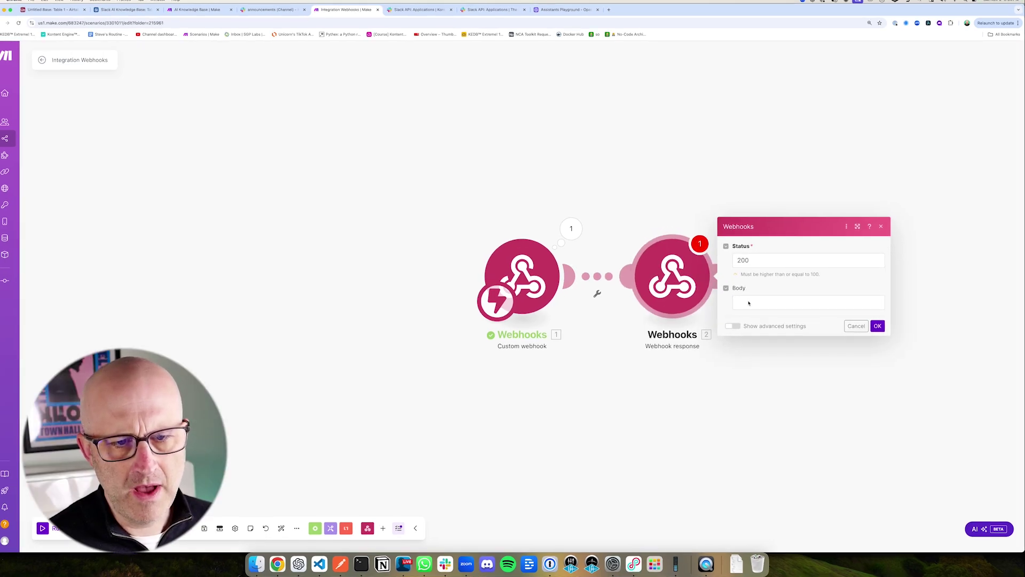
left_click(749, 303)
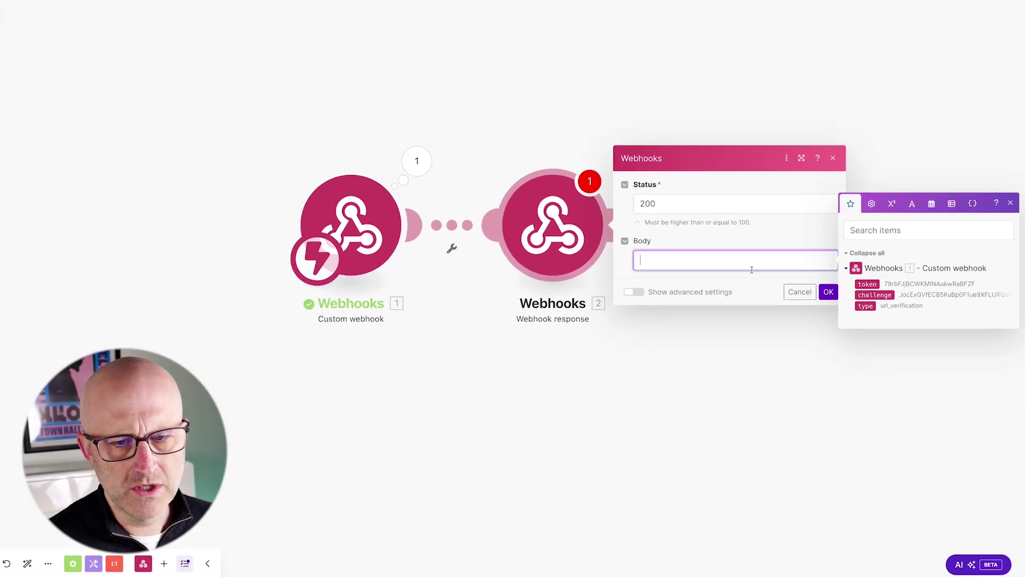
left_click(907, 329)
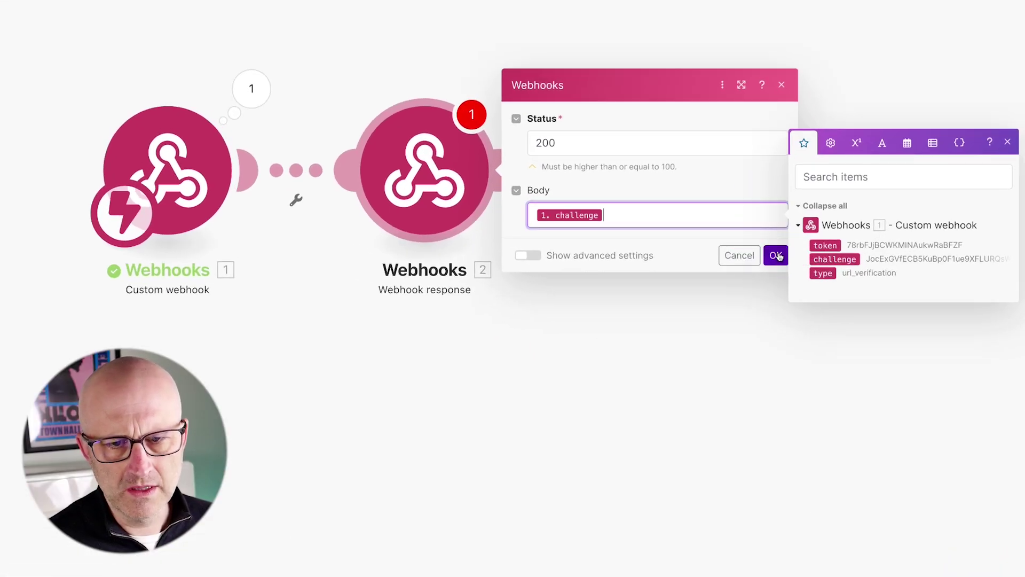
left_click(776, 255)
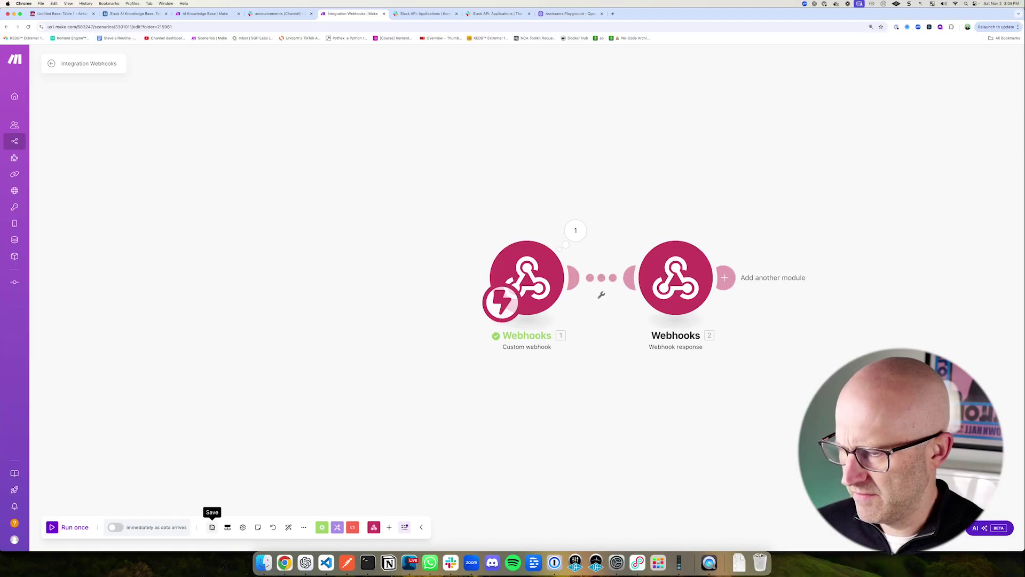
left_click(69, 527)
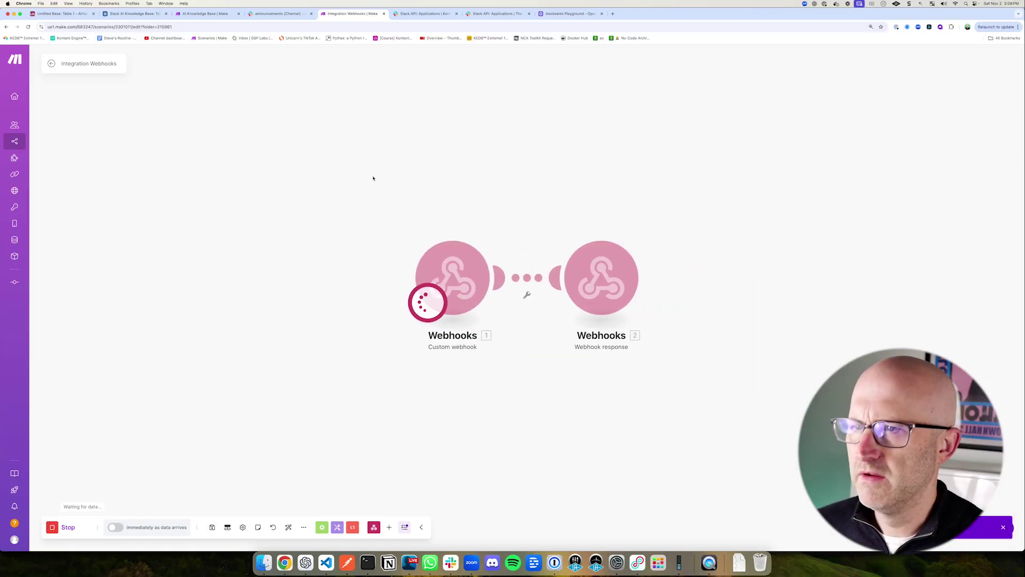
left_click(419, 16)
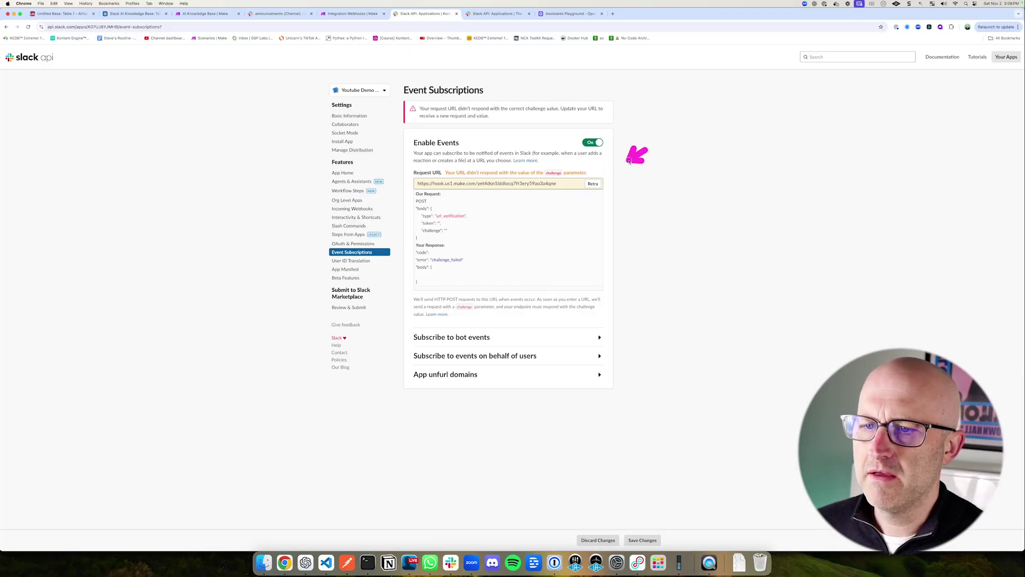
Step: Retry the Request URL until Verified, confirm both Make modules ran, and expand Subscribe to bot events
left_click(592, 183)
mouse_move(394, 135)
left_mouse_down()
mouse_move(495, 165)
mouse_move(635, 183)
left_mouse_up()
left_click(352, 15)
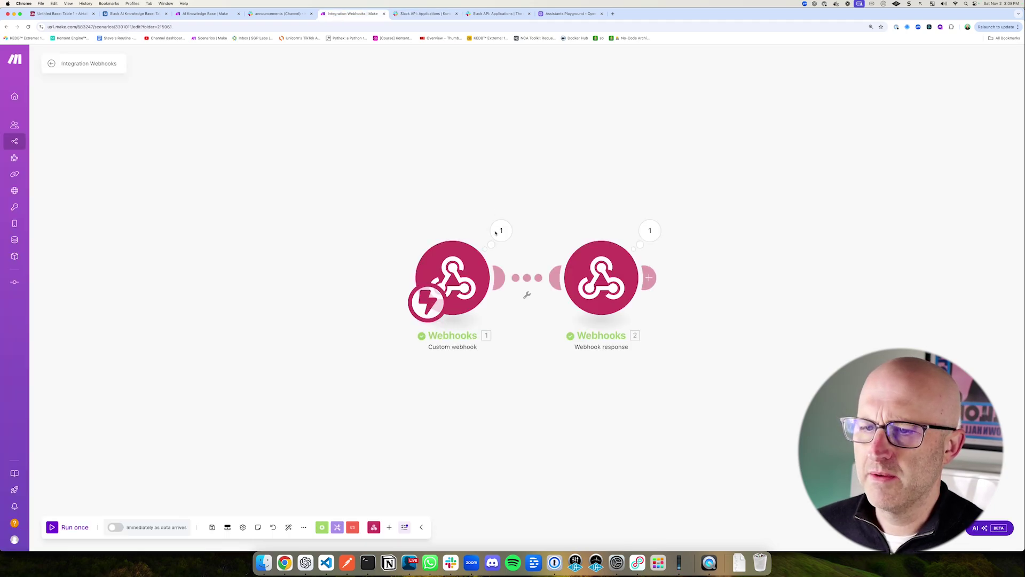
mouse_move(368, 191)
left_mouse_down()
mouse_move(491, 293)
mouse_move(542, 356)
left_mouse_up()
mouse_move(539, 196)
left_mouse_down()
mouse_move(643, 313)
mouse_move(703, 363)
left_mouse_up()
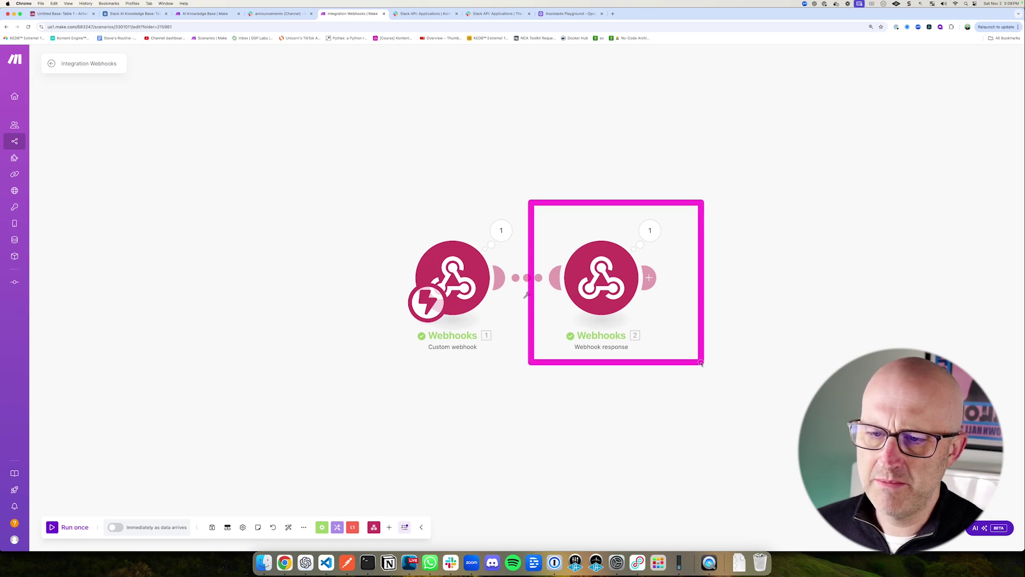
left_click(427, 14)
left_click_drag(522, 176, 492, 204)
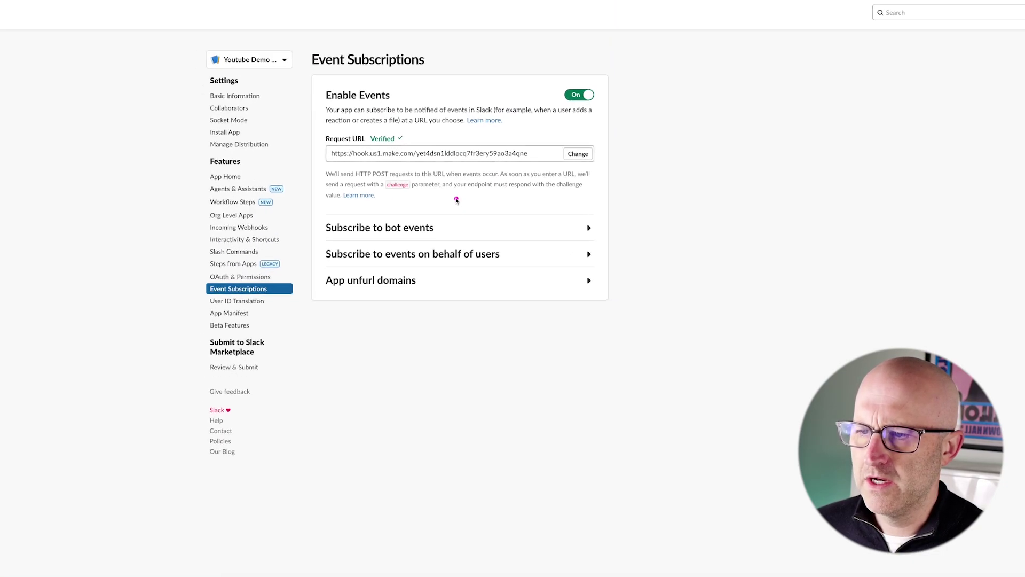
left_click(412, 244)
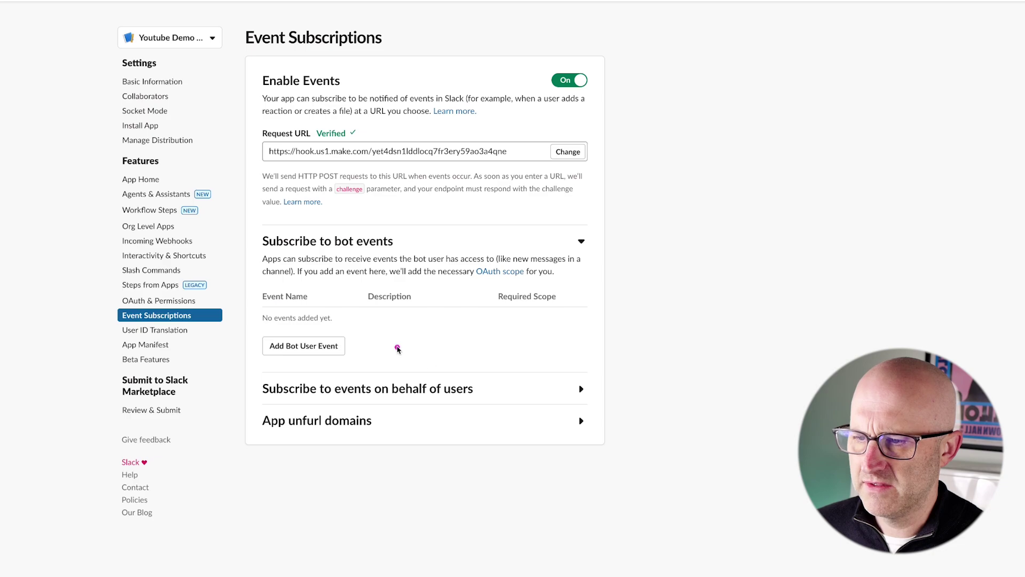
left_click_drag(407, 320, 371, 335)
Step: Subscribe the bot to the message.groups event
left_click(338, 348)
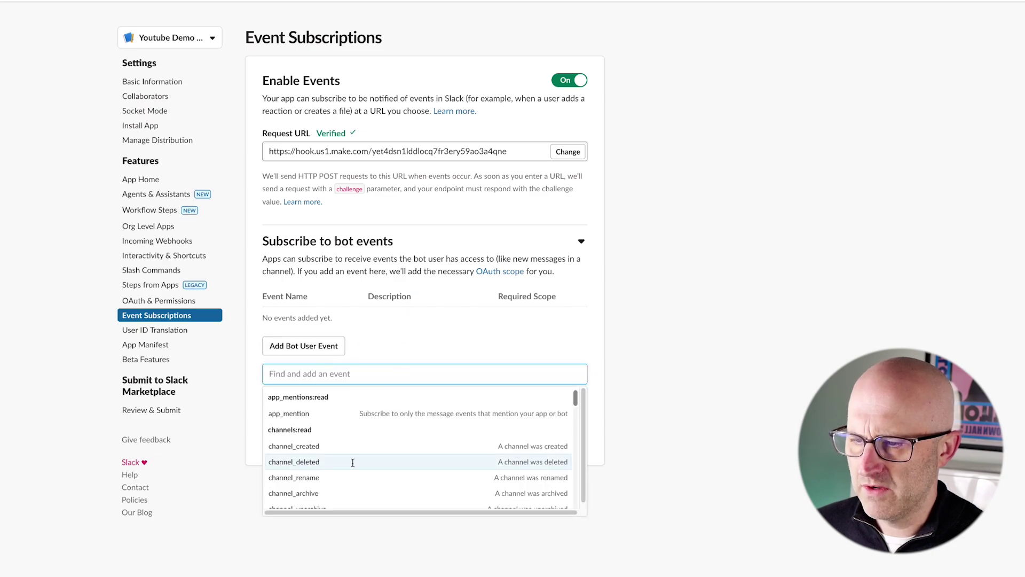
type("message")
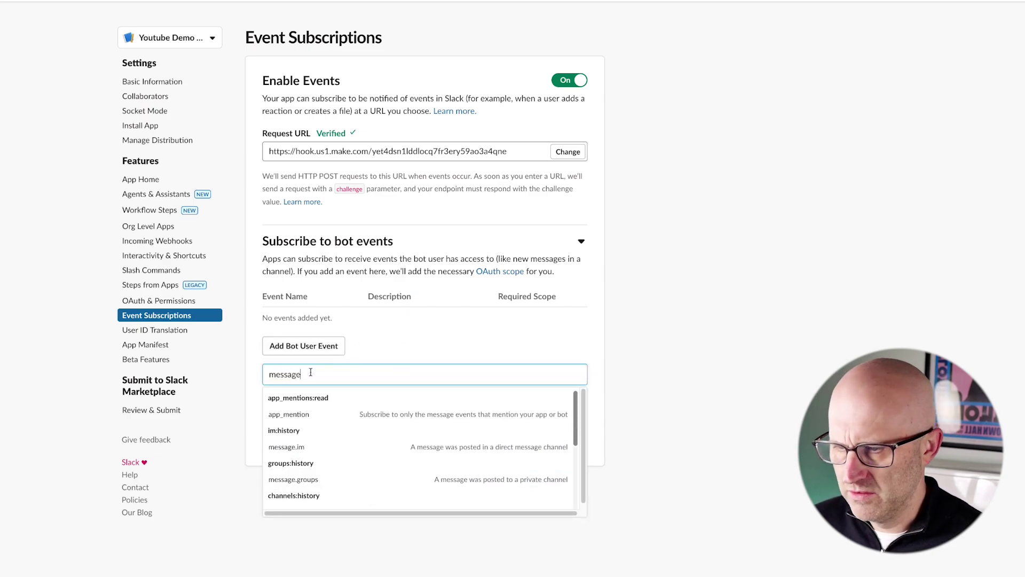
scroll(340, 430, "down", 1)
left_click_drag(371, 404, 315, 470)
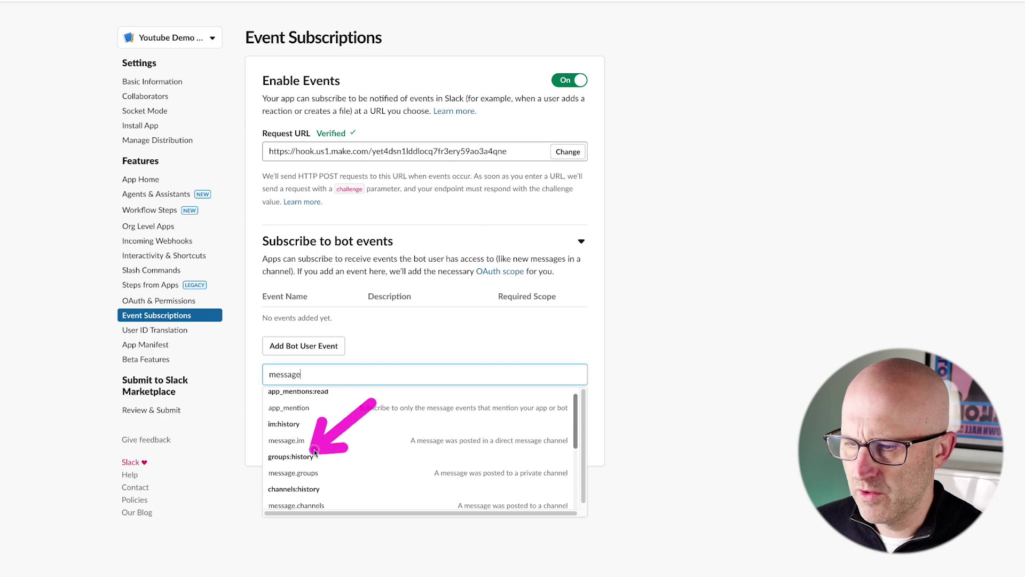
left_click(315, 474)
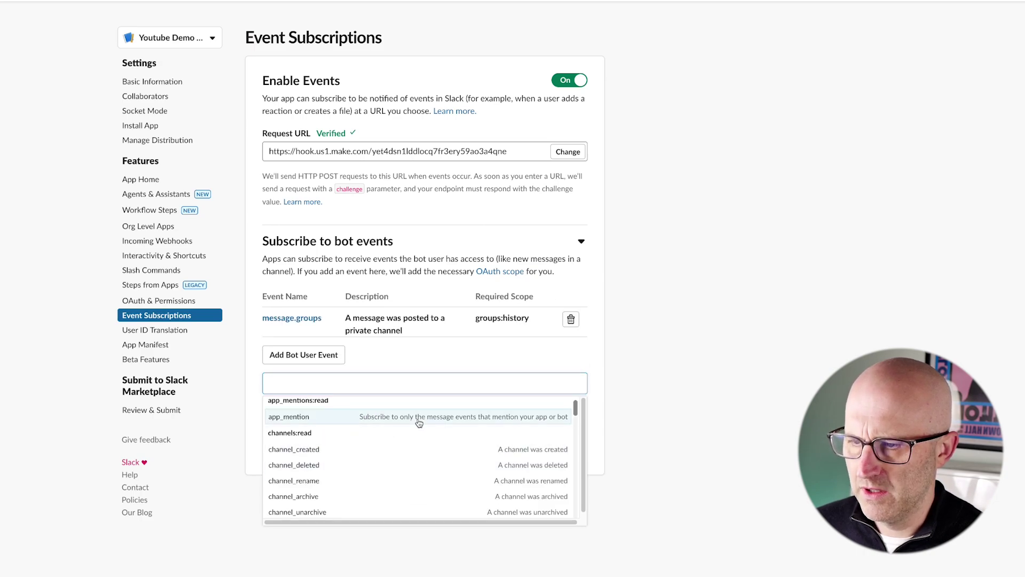
left_click_drag(436, 289, 366, 342)
Step: Add the message.channels bot event and save the event subscription changes
left_click(331, 355)
left_click(320, 355)
type("message")
scroll(357, 461, "down", 2)
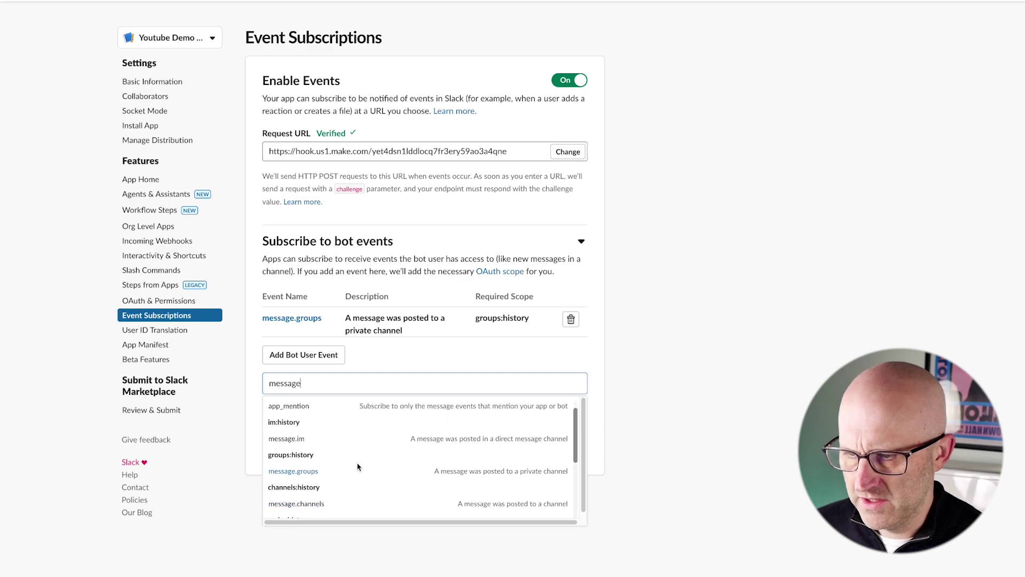
left_click_drag(384, 425, 349, 463)
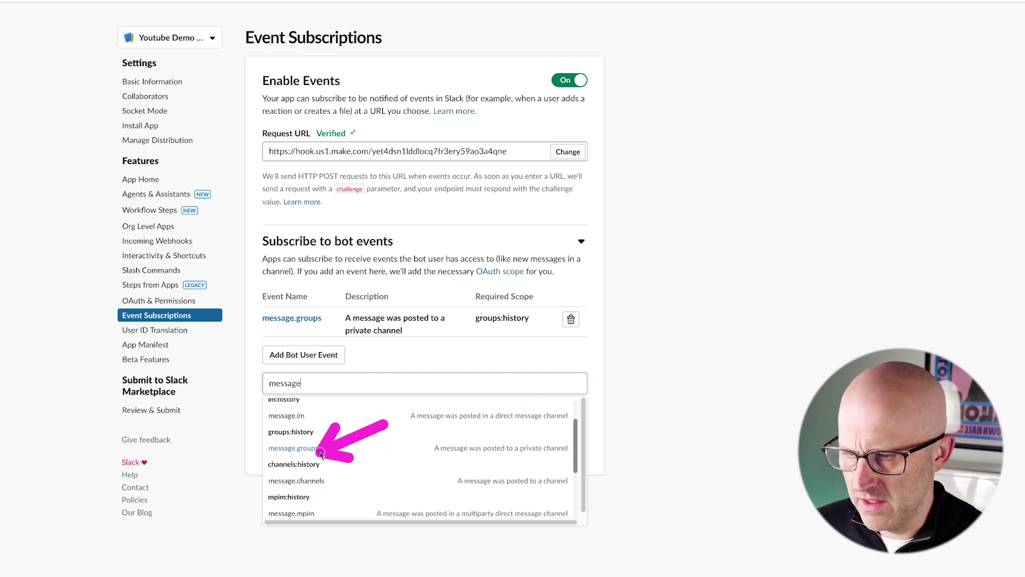
left_click(320, 481)
left_click(644, 454)
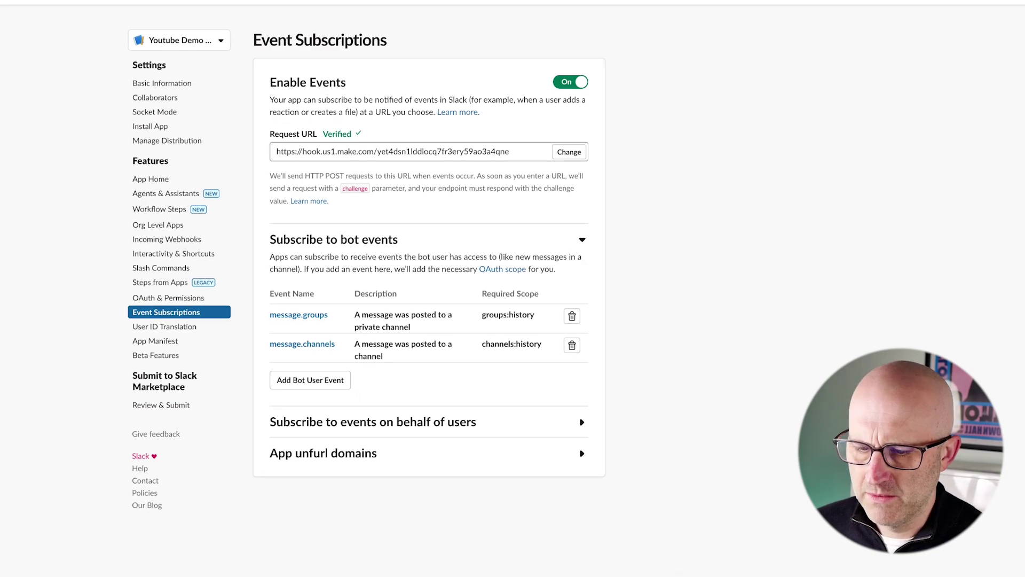
left_click_drag(641, 483, 640, 525)
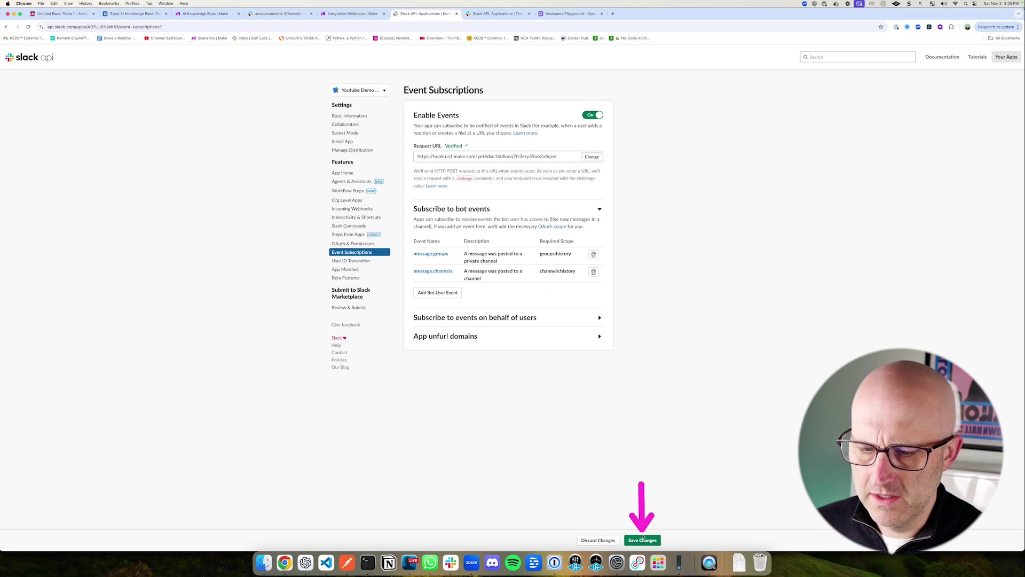
left_click(642, 538)
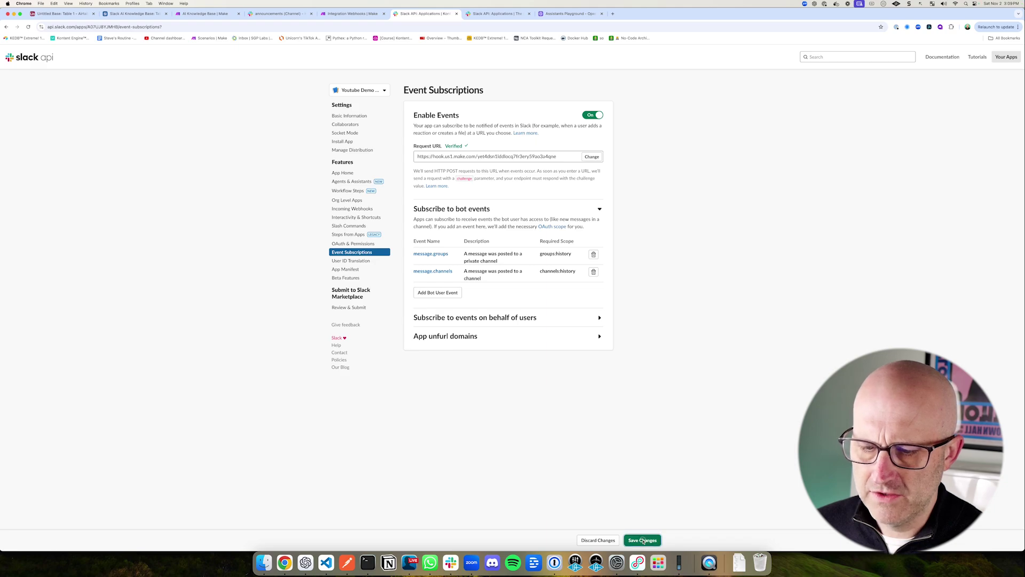
left_click_drag(265, 157, 320, 142)
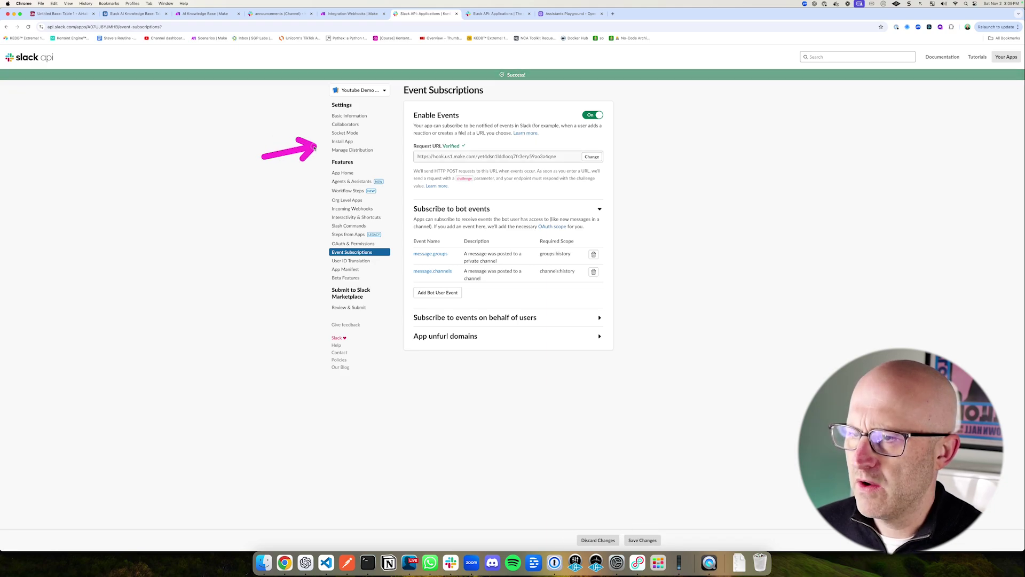
Step: Install the app to the Kontent Engine DB workspace to generate its Bot User OAuth Token
left_click(344, 142)
left_click_drag(455, 214, 446, 162)
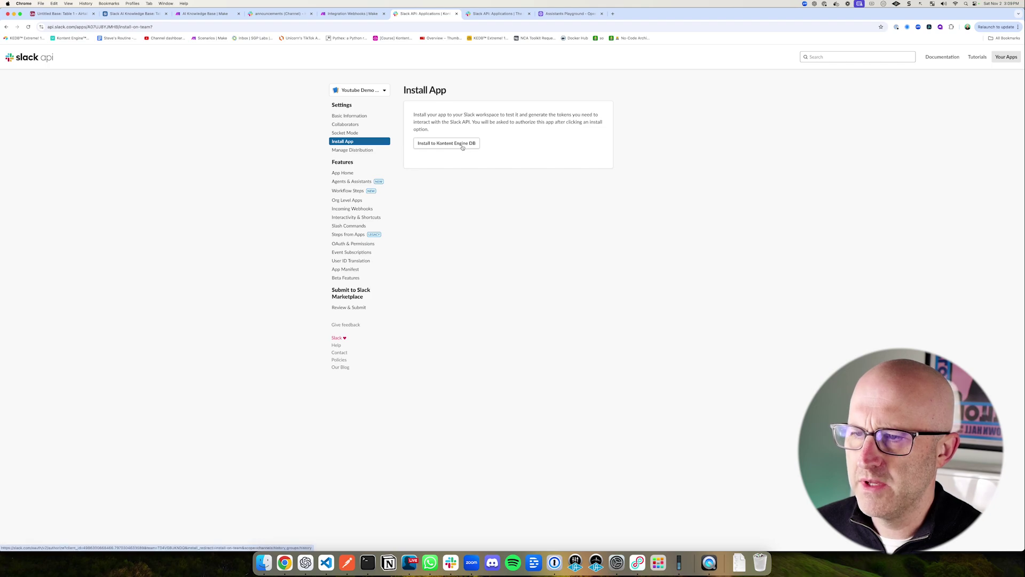
left_click(457, 144)
left_click_drag(528, 290, 523, 225)
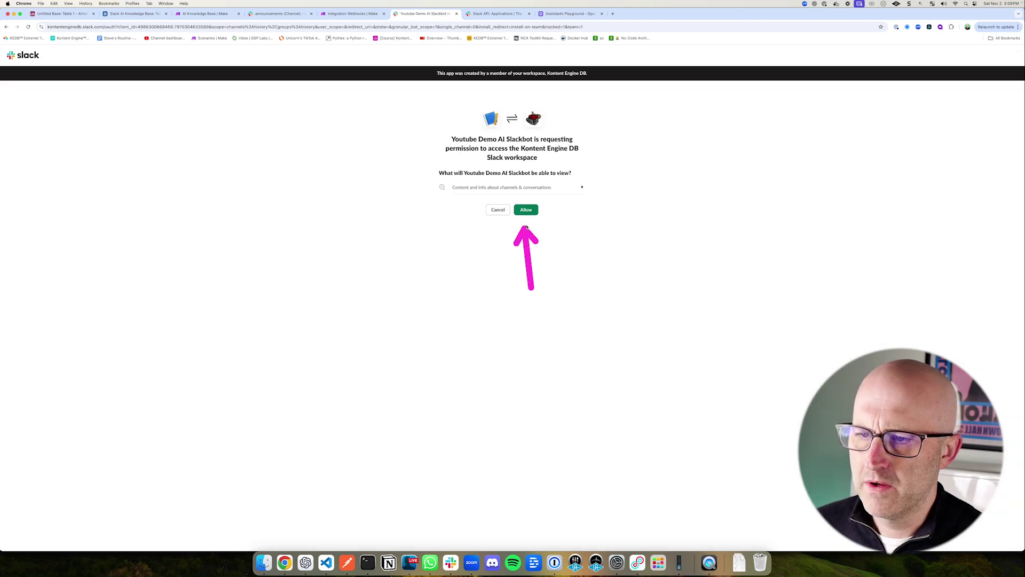
left_click_drag(286, 97, 277, 42)
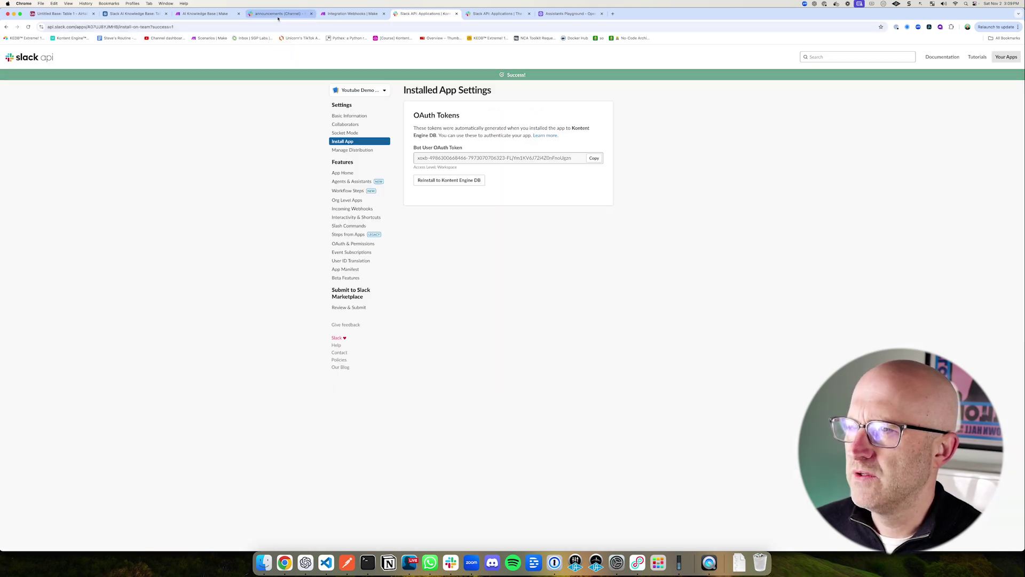
left_click(276, 14)
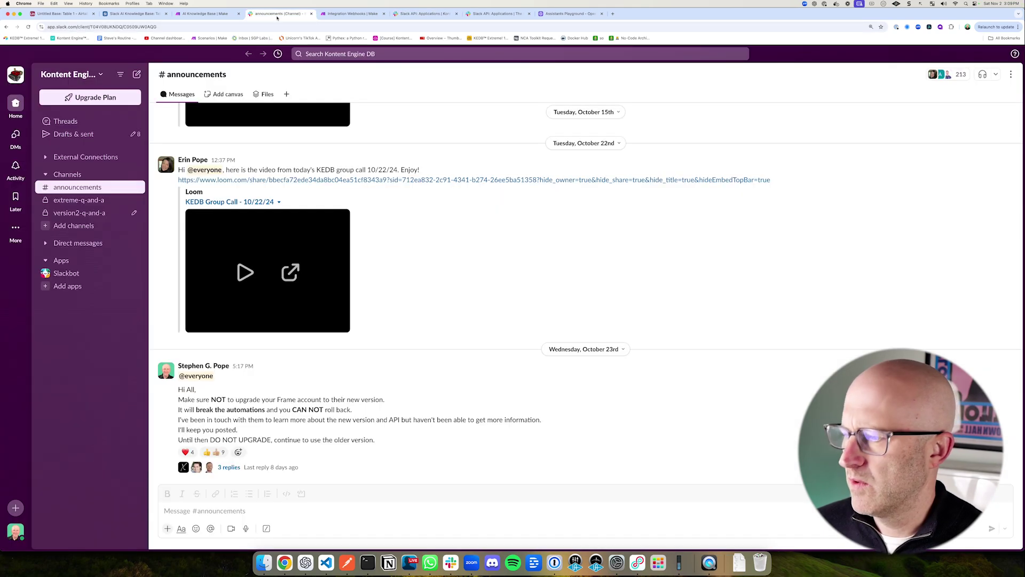
Step: Create a blank Slack channel named youtube-demo, skipping the invite-people step
left_click(28, 27)
left_click_drag(112, 297, 90, 255)
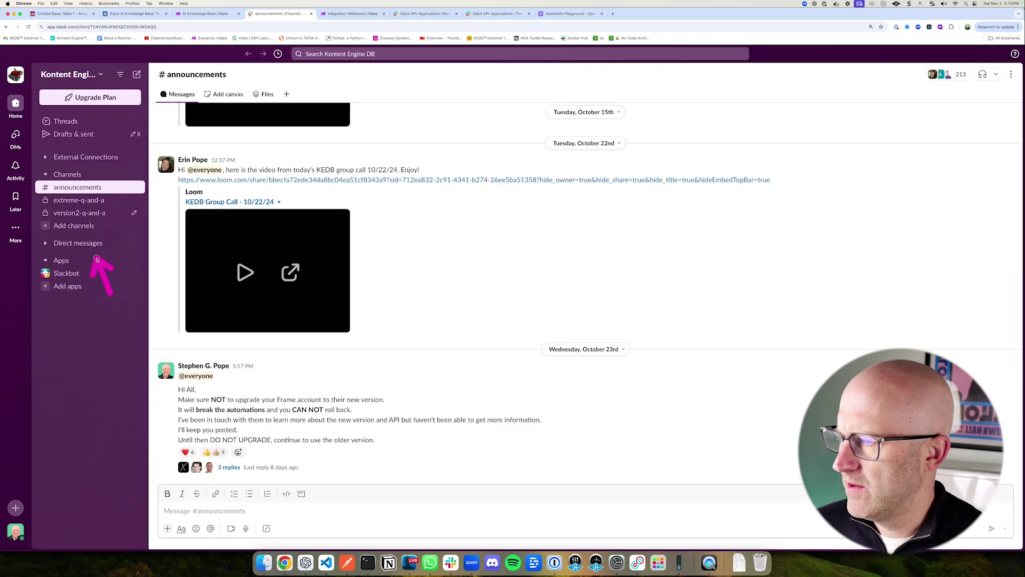
left_click(70, 226)
left_click(94, 244)
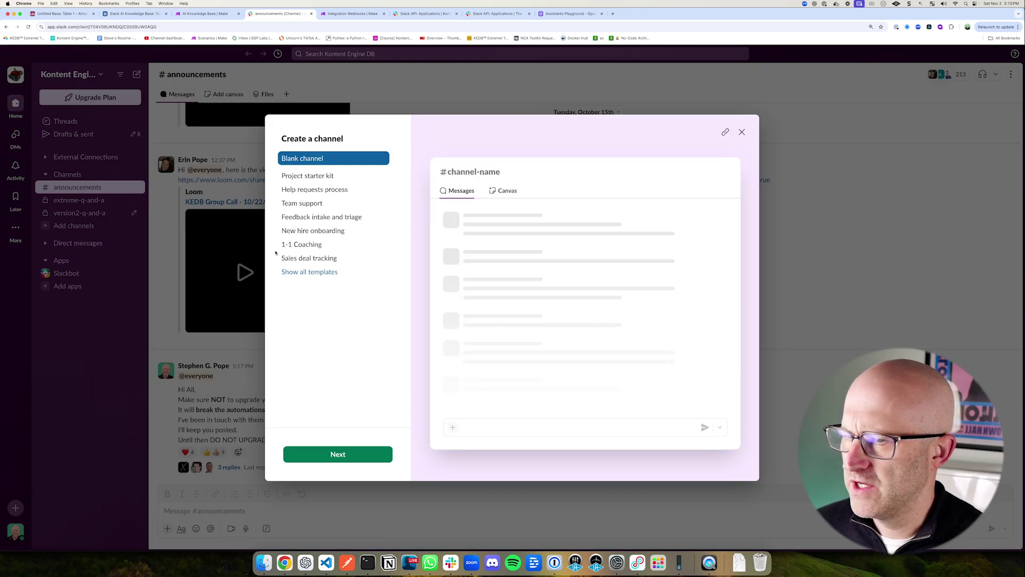
left_click_drag(208, 147, 267, 155)
left_click(338, 454)
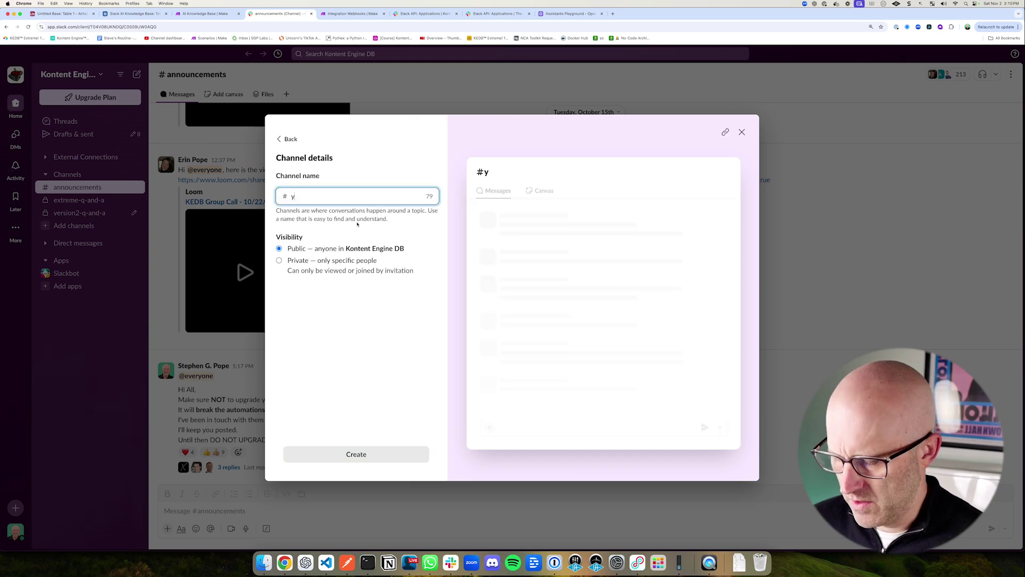
type("youtube-demo")
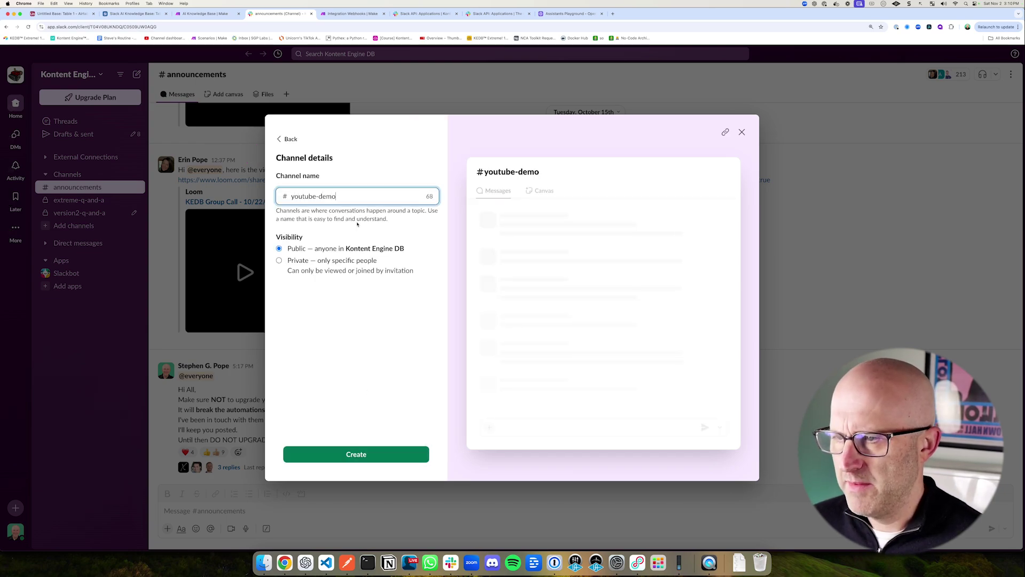
left_click(356, 454)
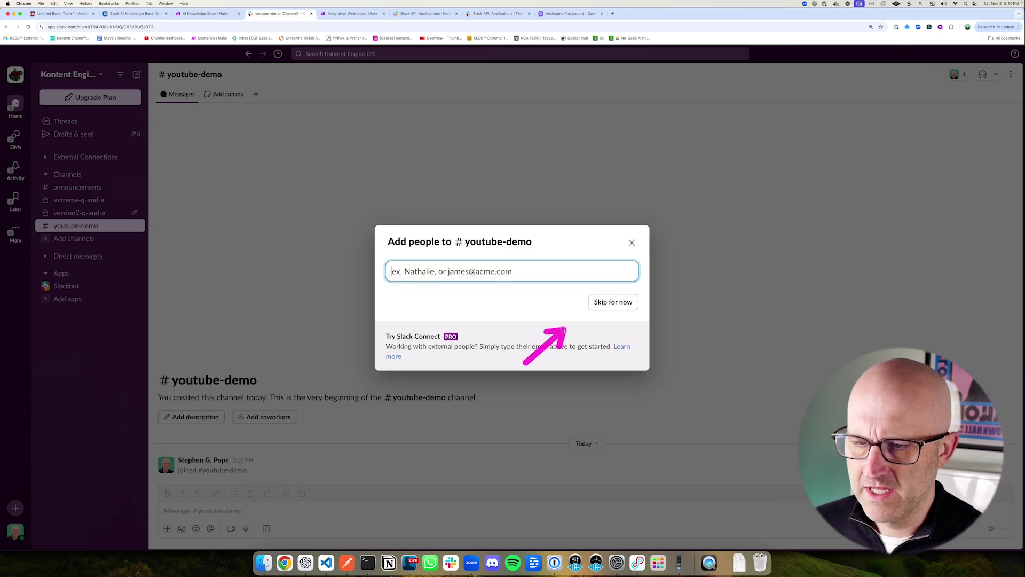
left_click(613, 302)
Step: Add the Youtube Demo AI Slackbot app to #youtube-demo through the channel's integrations
left_click_drag(209, 173, 198, 107)
left_click(192, 74)
left_click_drag(487, 225, 495, 188)
left_click(505, 163)
left_click_drag(489, 261, 455, 295)
left_click(423, 303)
left_click_drag(272, 404, 357, 438)
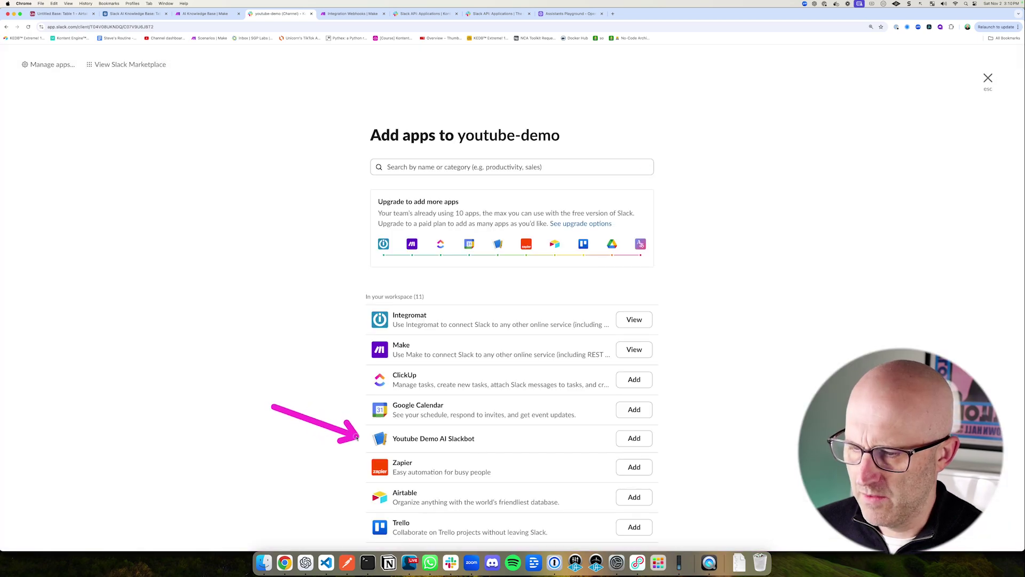
scroll(487, 422, "down", 5)
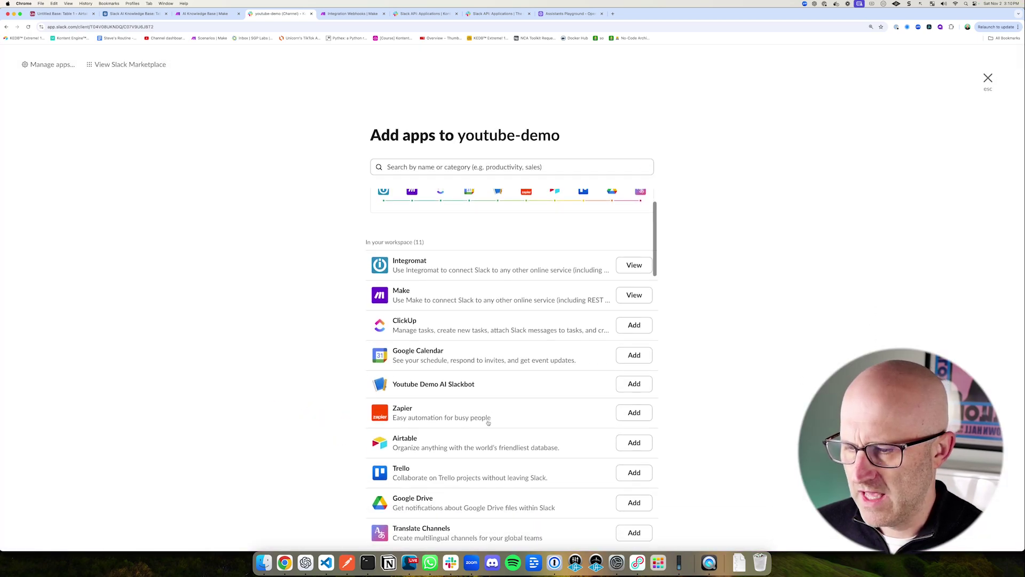
scroll(487, 424, "up", 3)
left_click_drag(718, 385, 664, 357)
left_click(634, 351)
left_click_drag(331, 415, 347, 458)
left_click_drag(325, 102, 342, 30)
left_click(350, 14)
left_click_drag(510, 400, 550, 344)
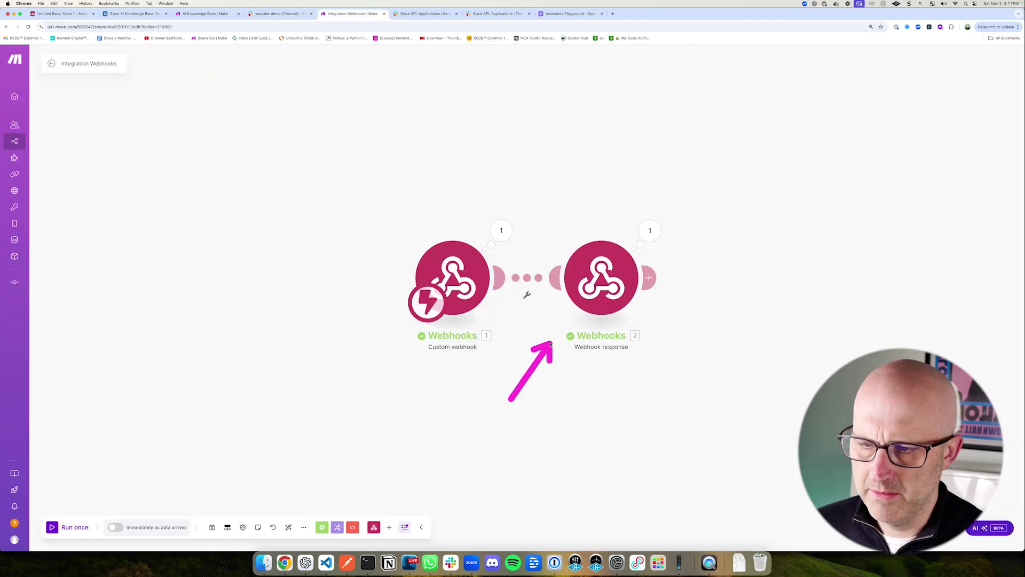
Step: Delete the Webhooks 2 response module and run the scenario once, waiting for new data
right_click(593, 298)
left_click(630, 394)
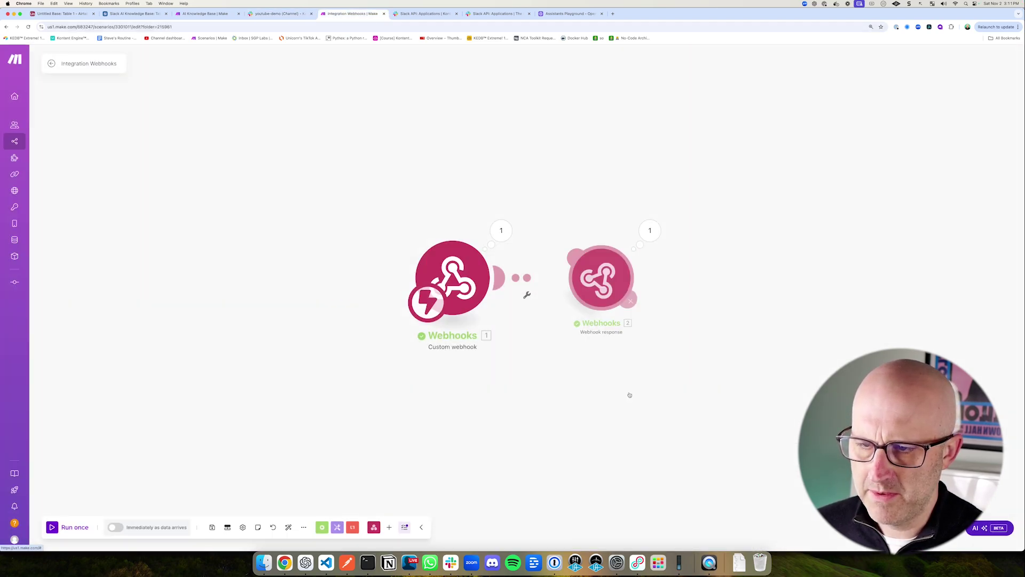
left_click_drag(63, 459, 60, 510)
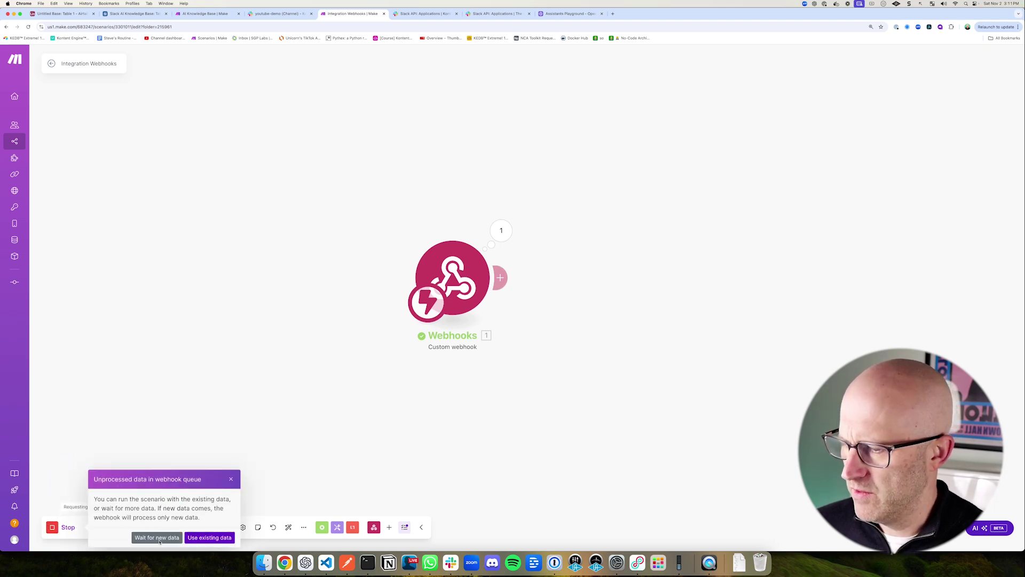
left_click(157, 537)
Step: Send 'test' in #youtube-demo and expand the captured event in the webhook's output bundle
left_click_drag(274, 91, 274, 35)
left_click(272, 14)
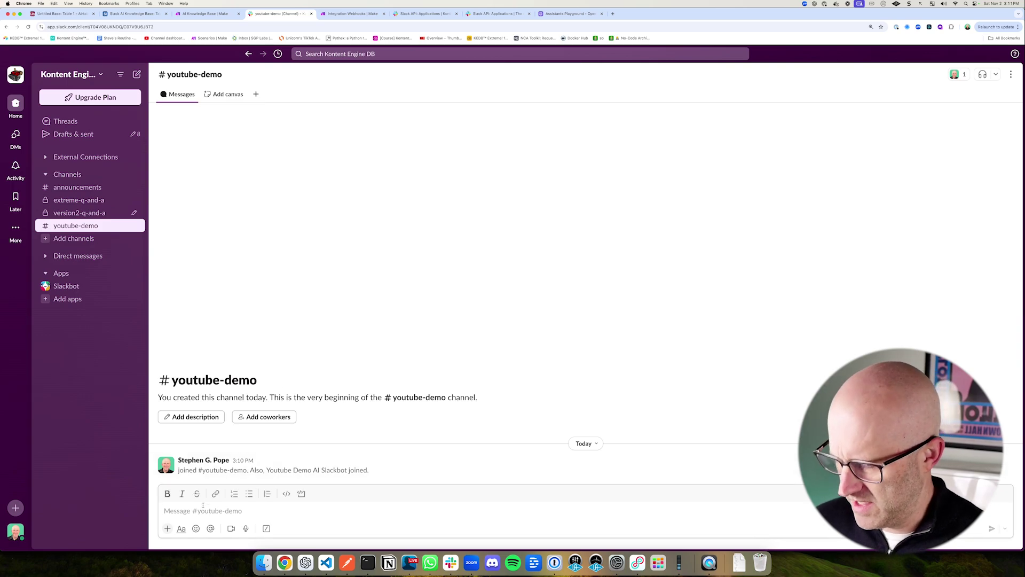
key("Return")
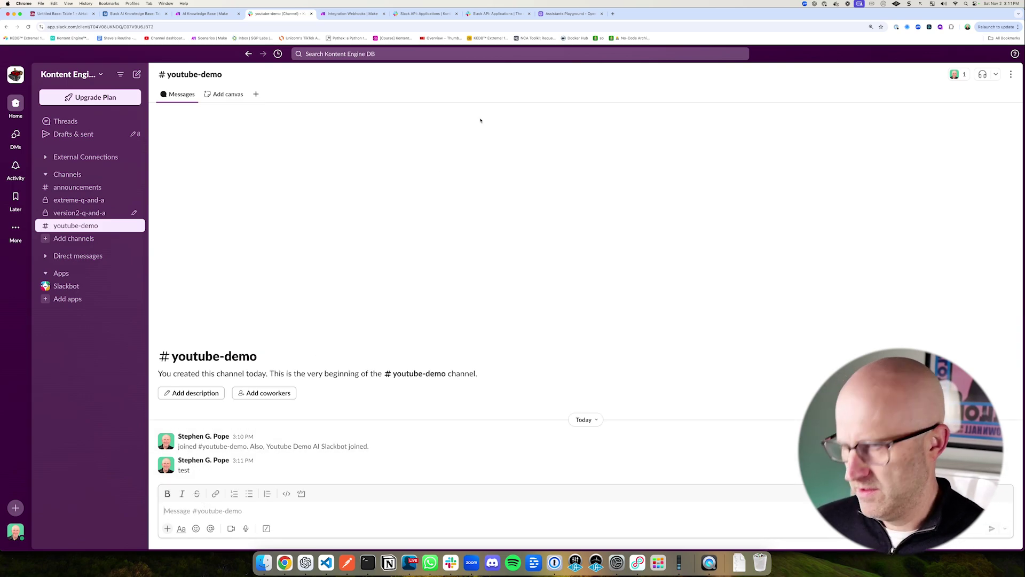
left_click_drag(305, 95, 322, 73)
left_click(350, 13)
left_click_drag(504, 174, 537, 203)
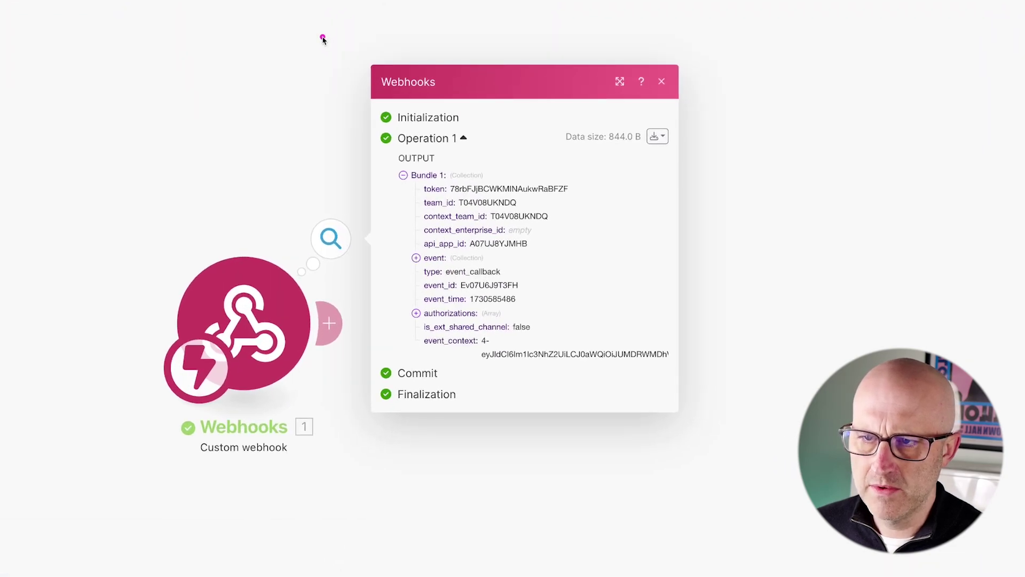
mouse_move(323, 37)
left_mouse_down()
mouse_move(497, 209)
mouse_move(696, 463)
mouse_move(747, 488)
left_mouse_up()
left_click_drag(324, 218, 408, 256)
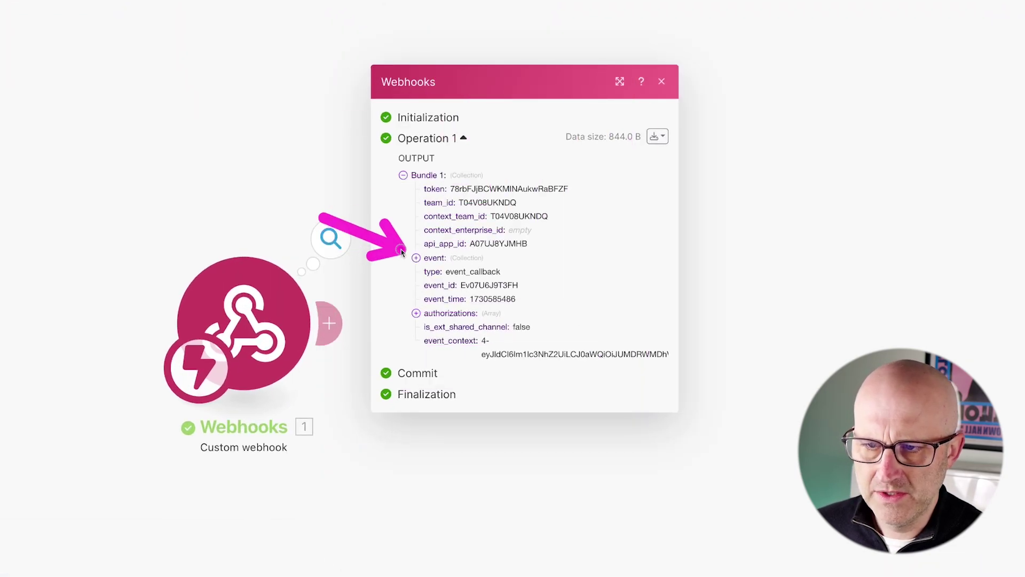
left_click(416, 258)
mouse_move(356, 232)
left_mouse_down()
mouse_move(452, 260)
mouse_move(437, 260)
left_mouse_up()
mouse_move(57, 164)
left_mouse_down()
mouse_move(434, 469)
mouse_move(472, 532)
left_mouse_up()
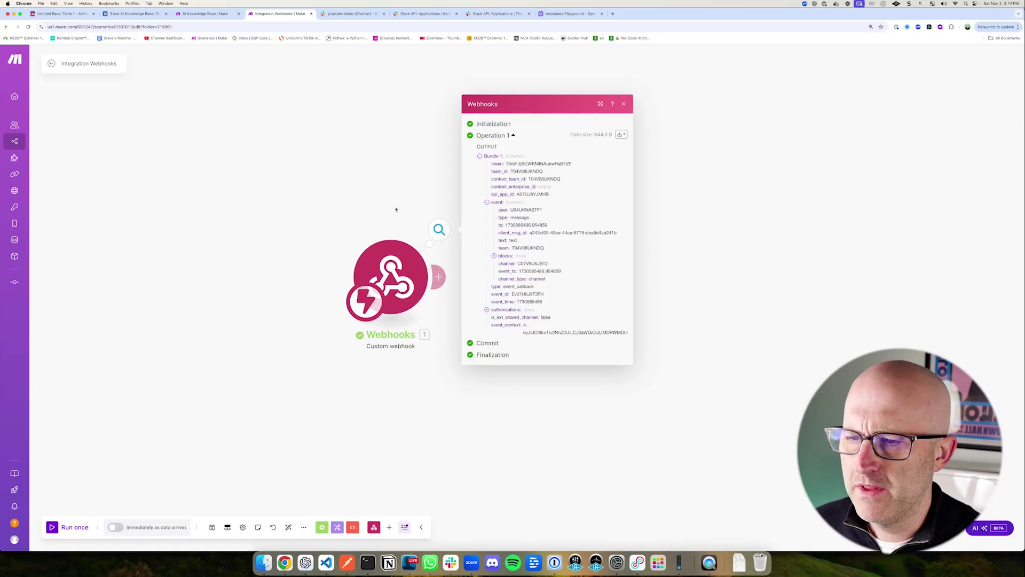
Step: Close the webhook output bubble and go back to the OpenAI Assistants playground
left_click(396, 202)
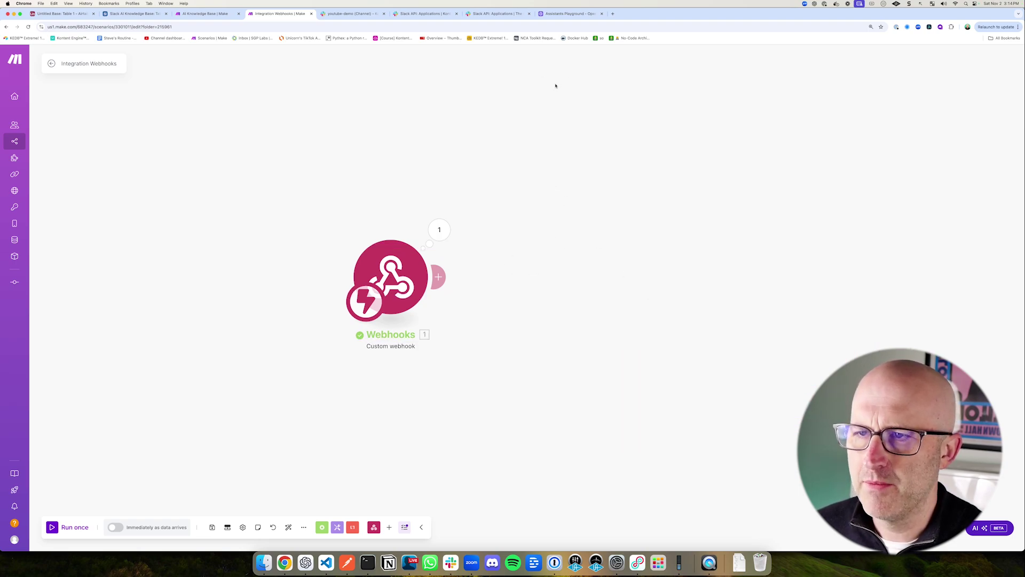
left_click(561, 13)
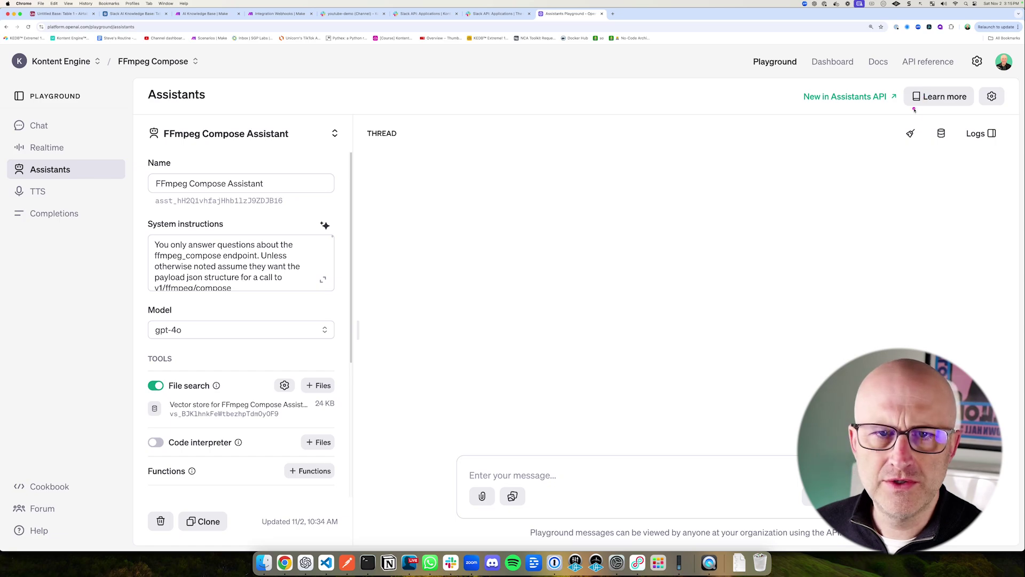
Step: Create an OpenAI organization project named 'Youtube Demo AI Slack Bot' under Settings > Projects
left_click(977, 62)
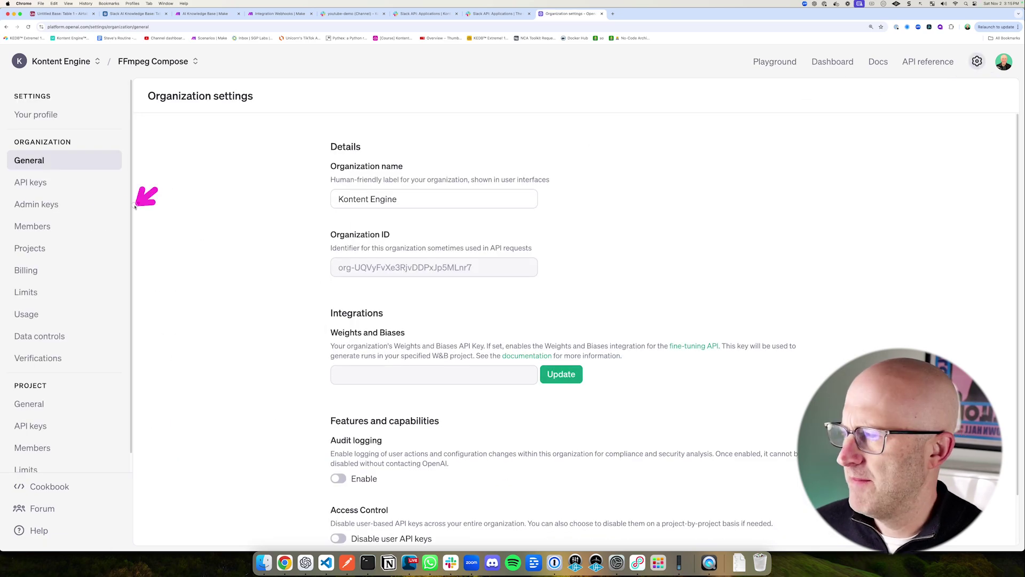
left_click(32, 249)
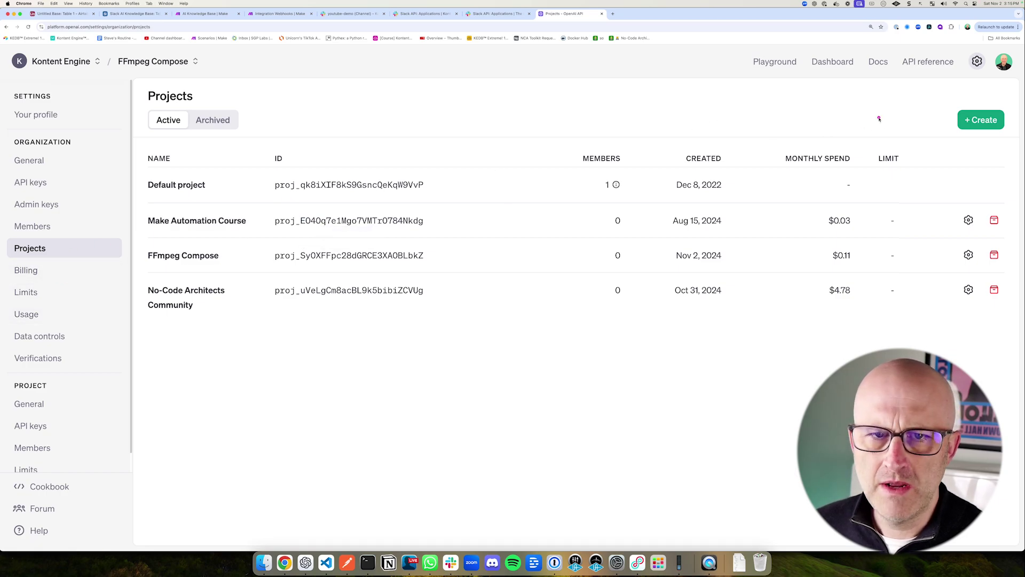
left_click(980, 120)
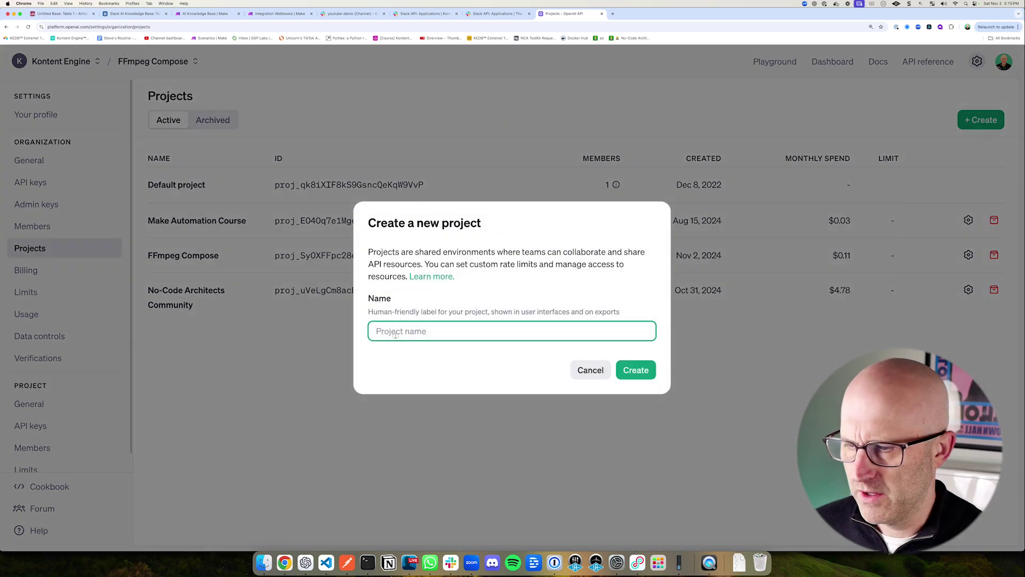
type("Youtube Demo AI Slack Bo")
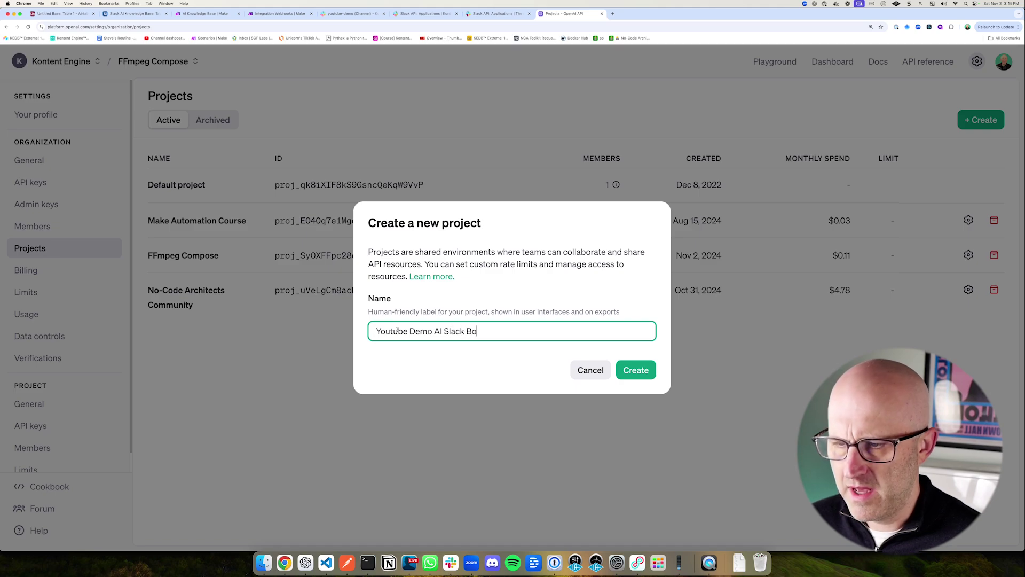
left_click(636, 369)
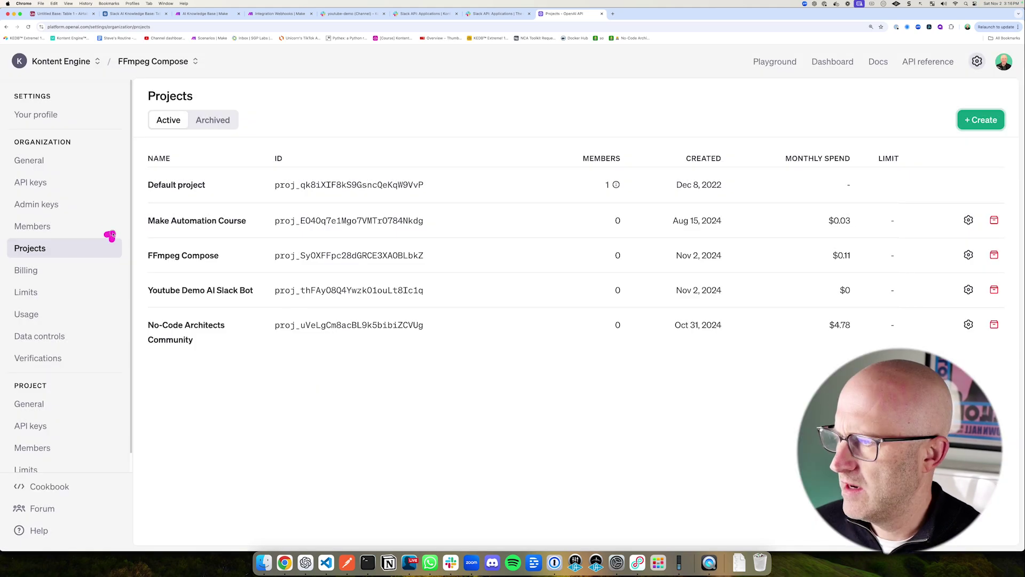
left_click(29, 182)
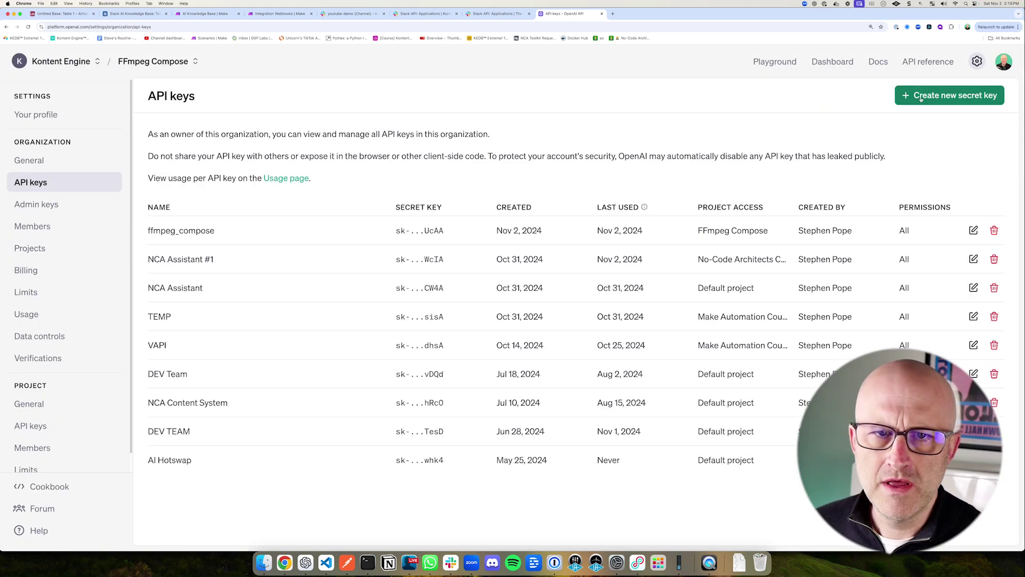
Step: Generate and copy a secret key 'YouTube Demo AI Slack Bot' assigned to the Youtube Demo AI Slack Bot project
left_click(905, 101)
type("YouTube Demo AI Slack Bot")
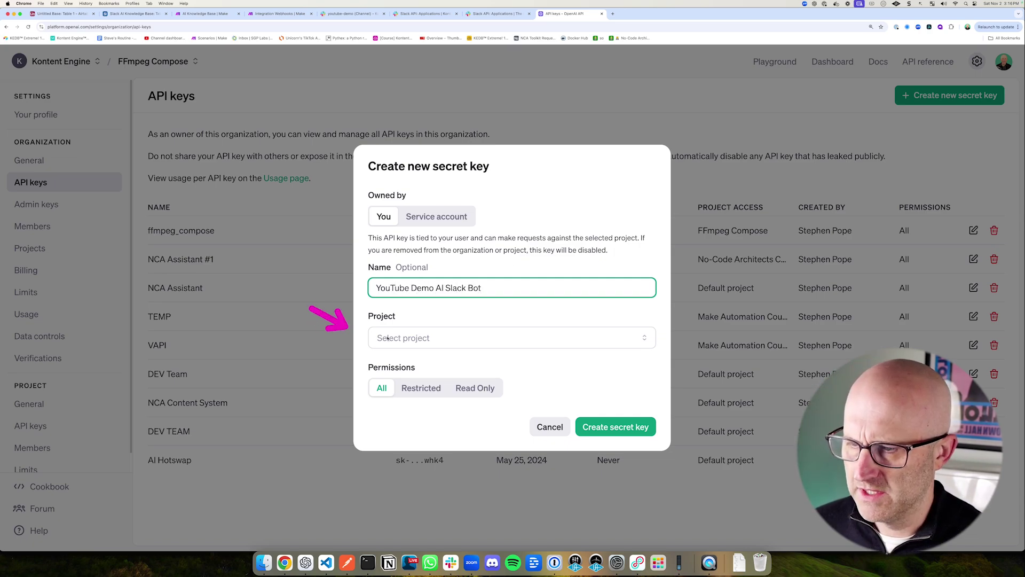
key("Tab")
key("Down")
key("Down")
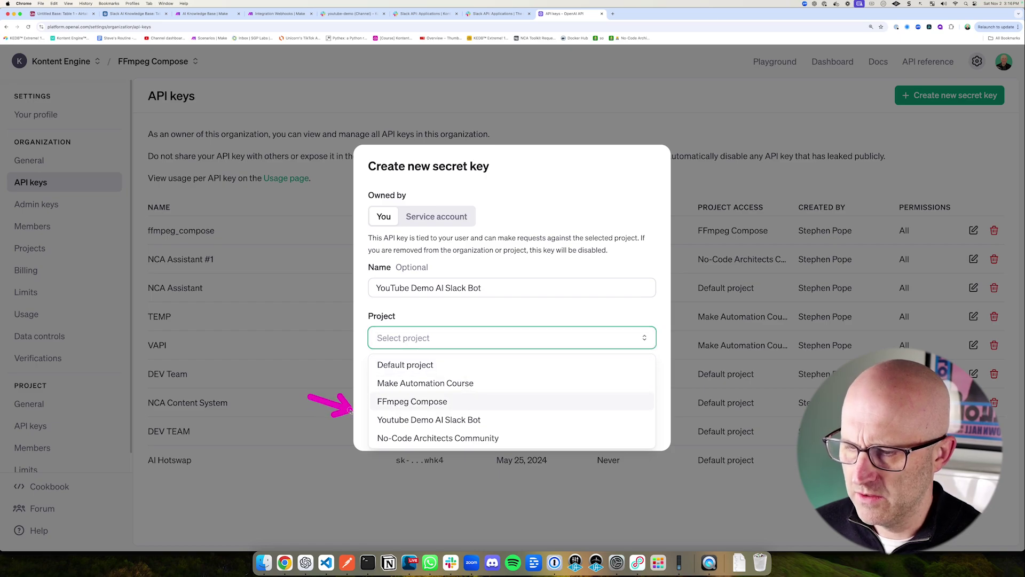
left_click(465, 414)
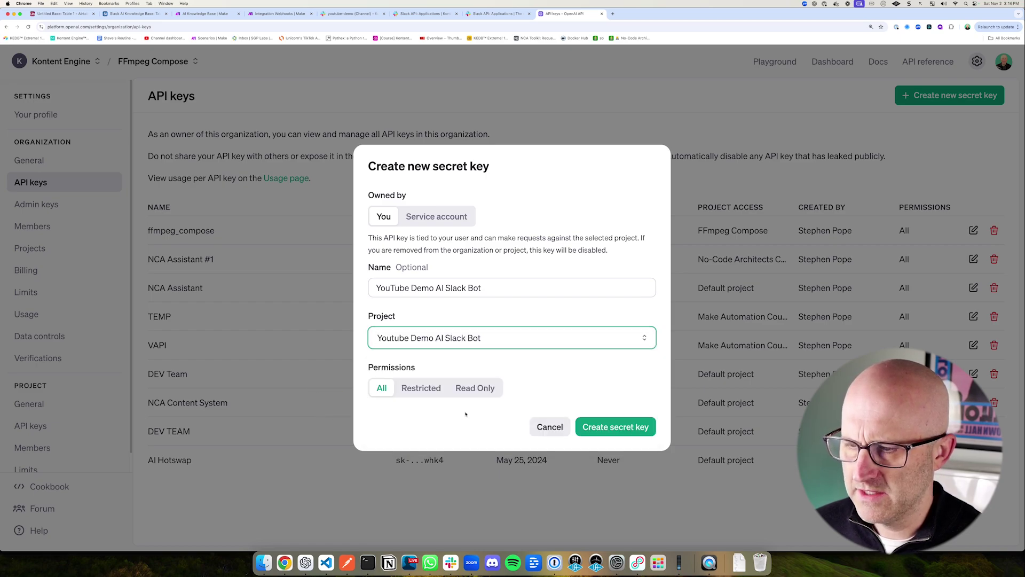
left_click(641, 426)
left_click(624, 299)
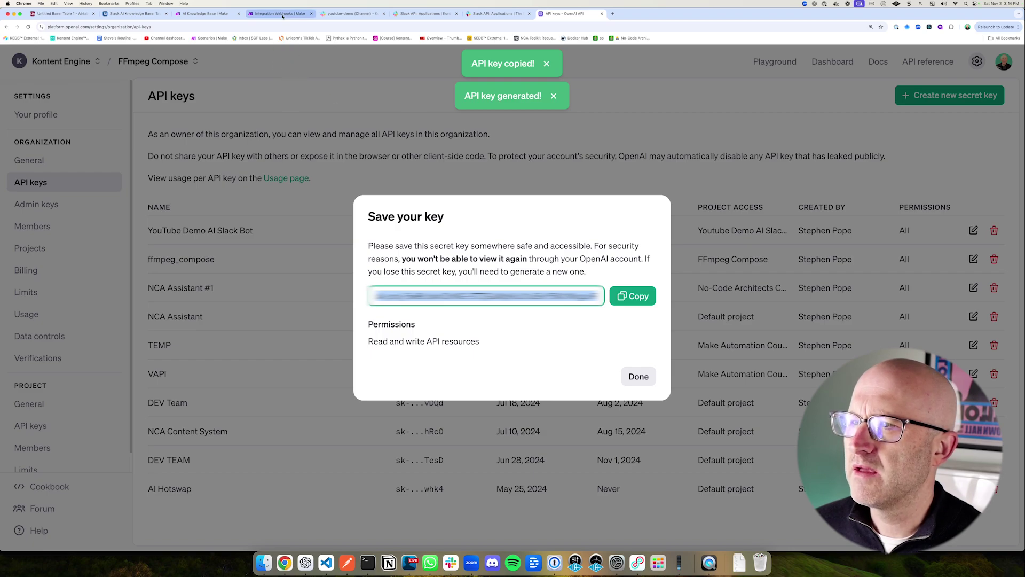
left_click(277, 13)
left_click(590, 288)
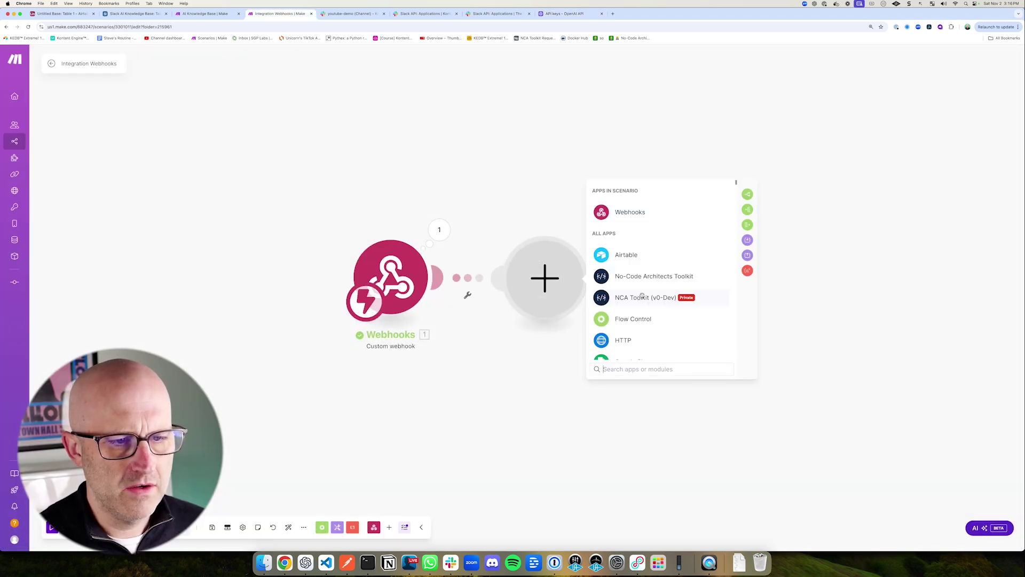
Step: Add an OpenAI Message an Assistant module with a new connection using the pasted API key
type("openai")
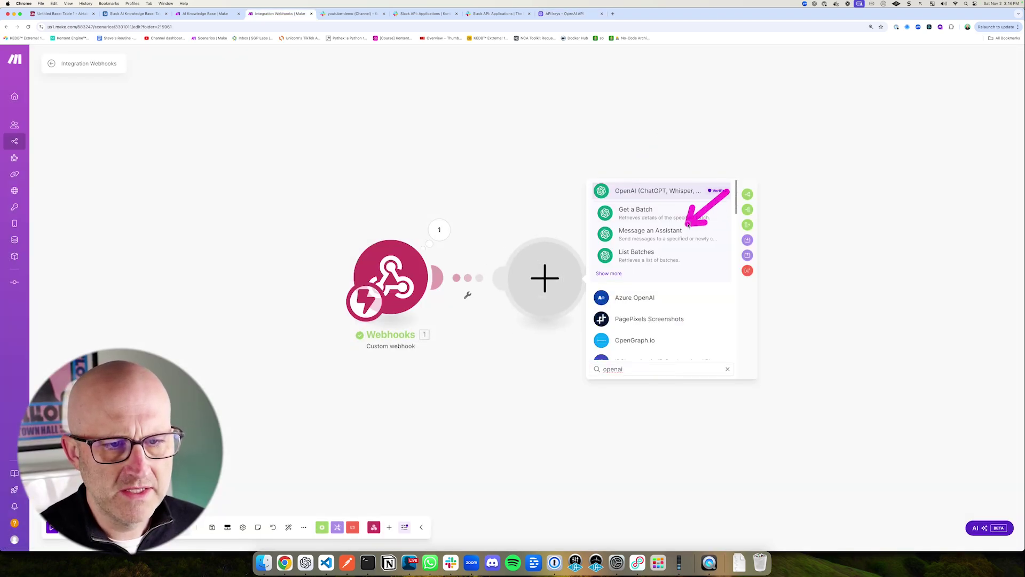
left_click(672, 237)
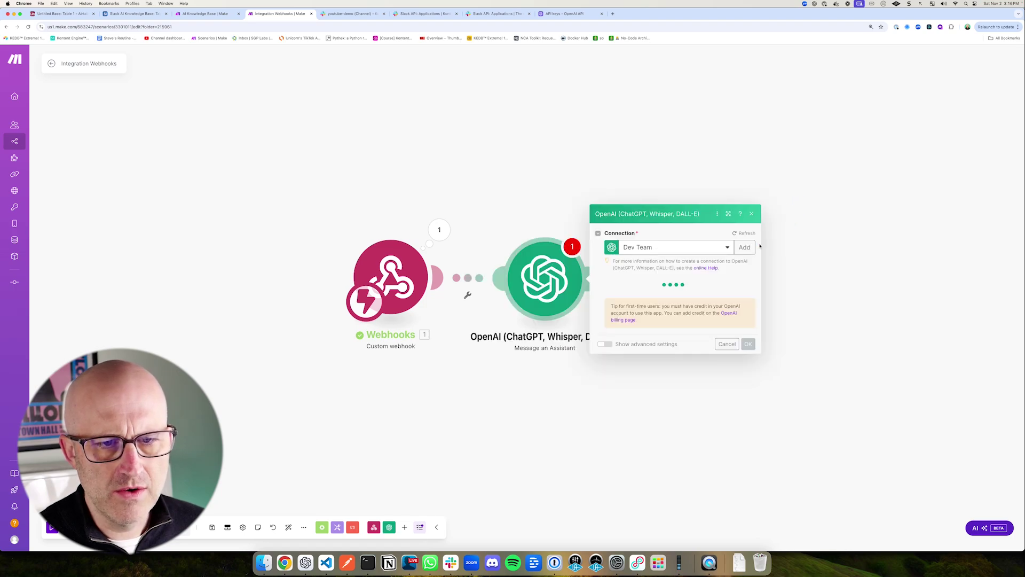
left_click(745, 247)
left_click(785, 239)
key("super+v")
left_click(921, 320)
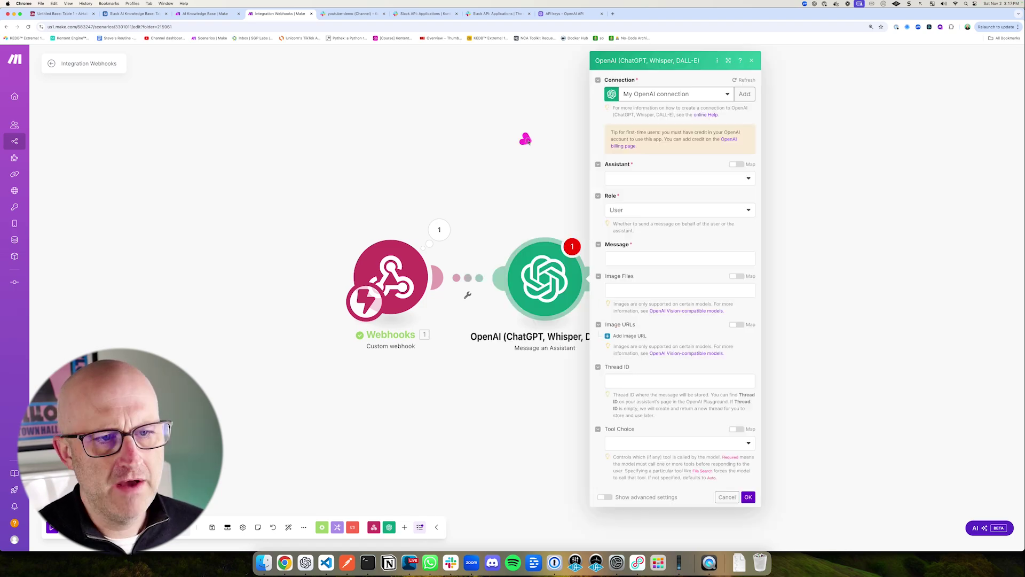
left_click(650, 180)
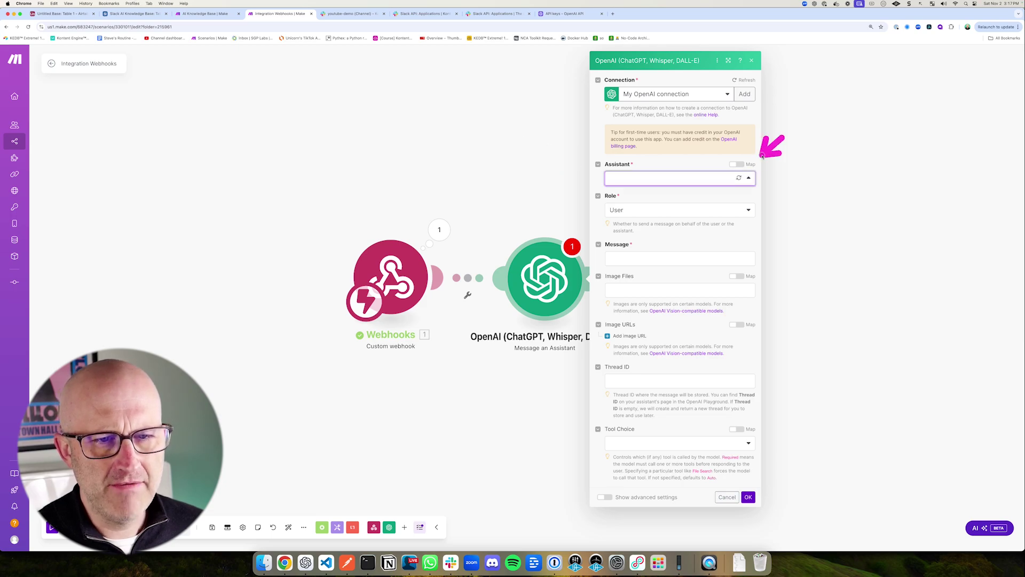
left_click(566, 14)
left_click(31, 51)
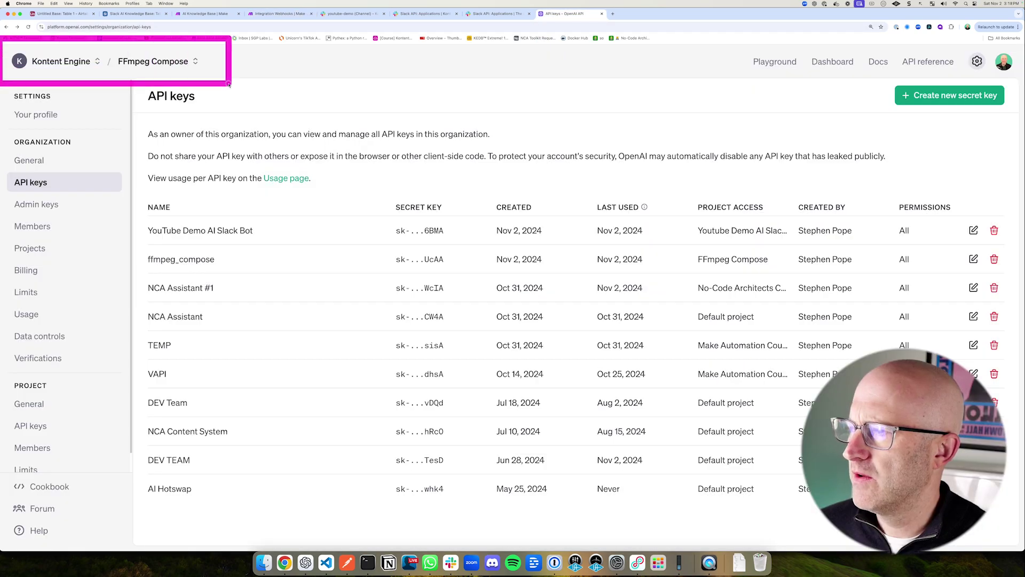
Step: Create a new assistant named 'FFMpeg Compose Assistant' in the Youtube Demo AI Slack Bot project's playground
left_click(182, 63)
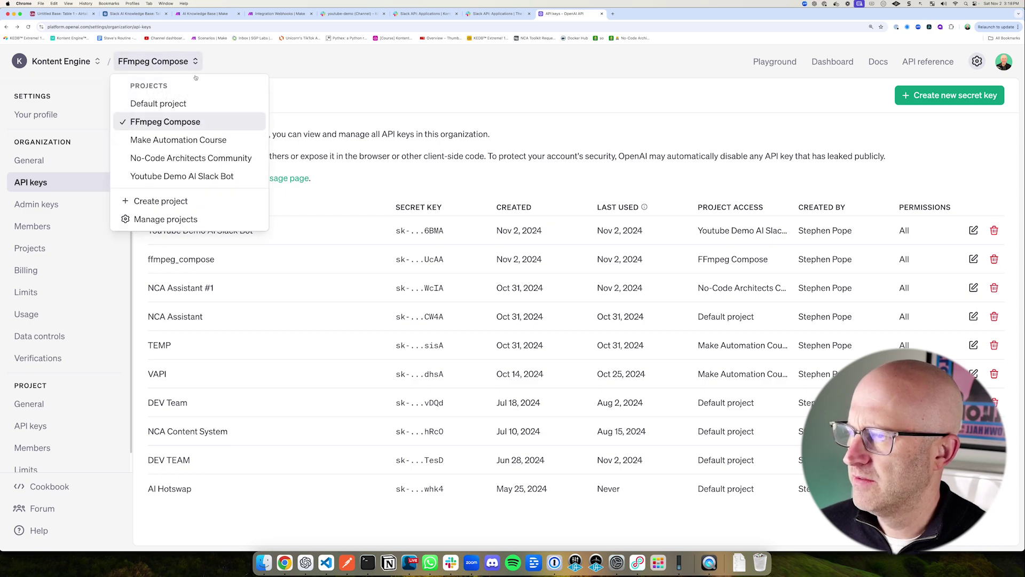
left_click(179, 181)
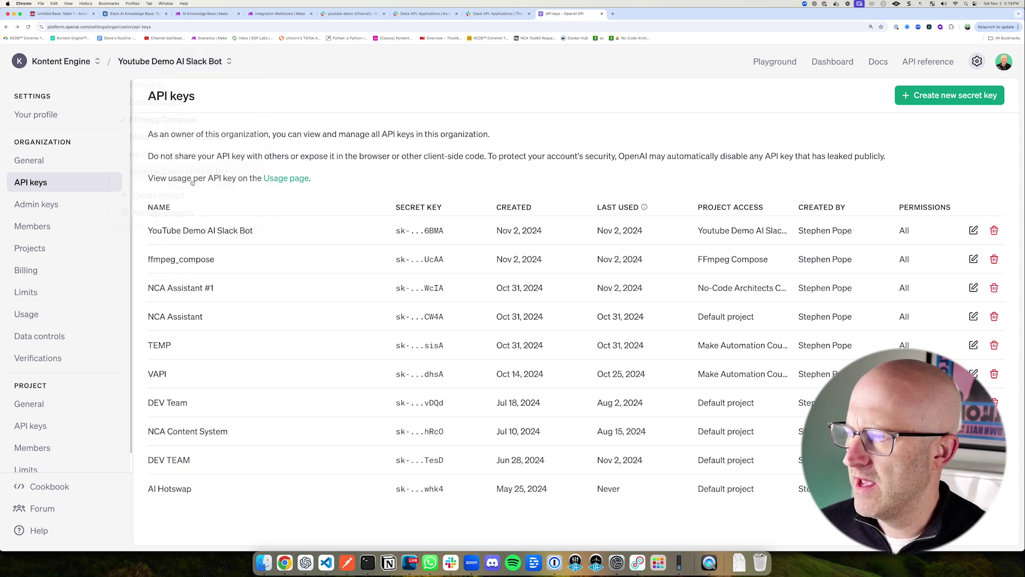
left_click(774, 62)
left_click(49, 170)
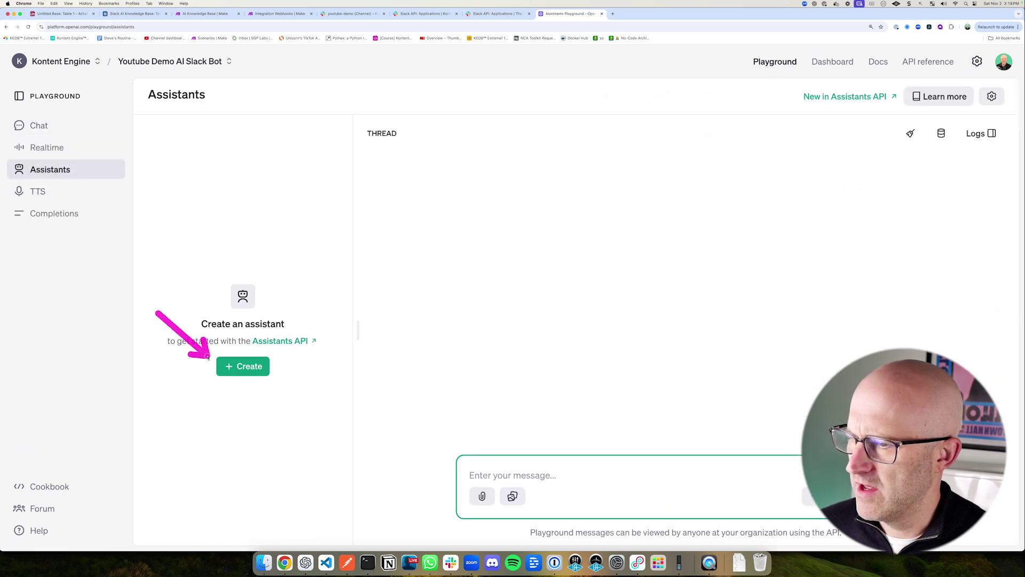
left_click(243, 366)
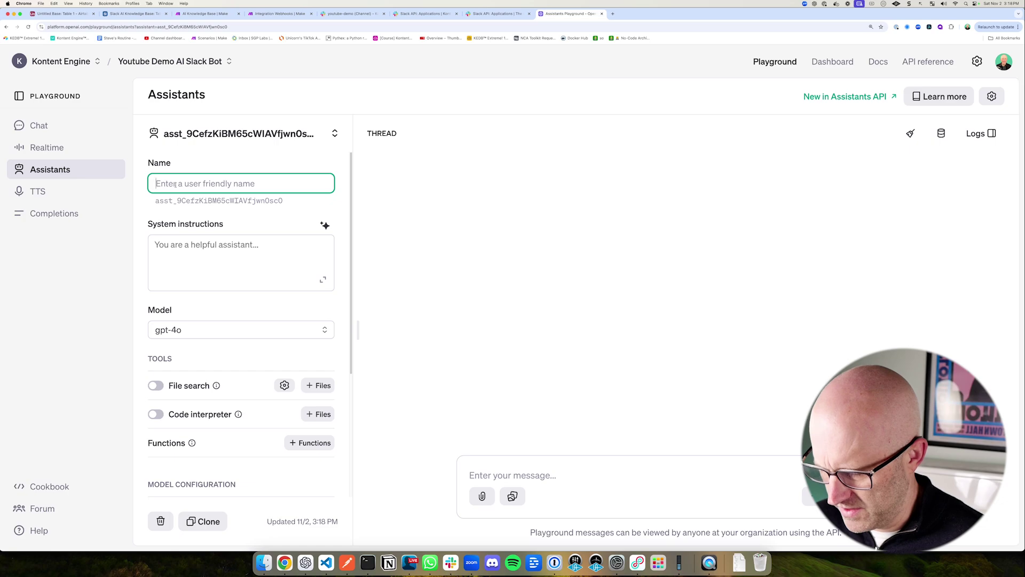
type("FFMpeg C")
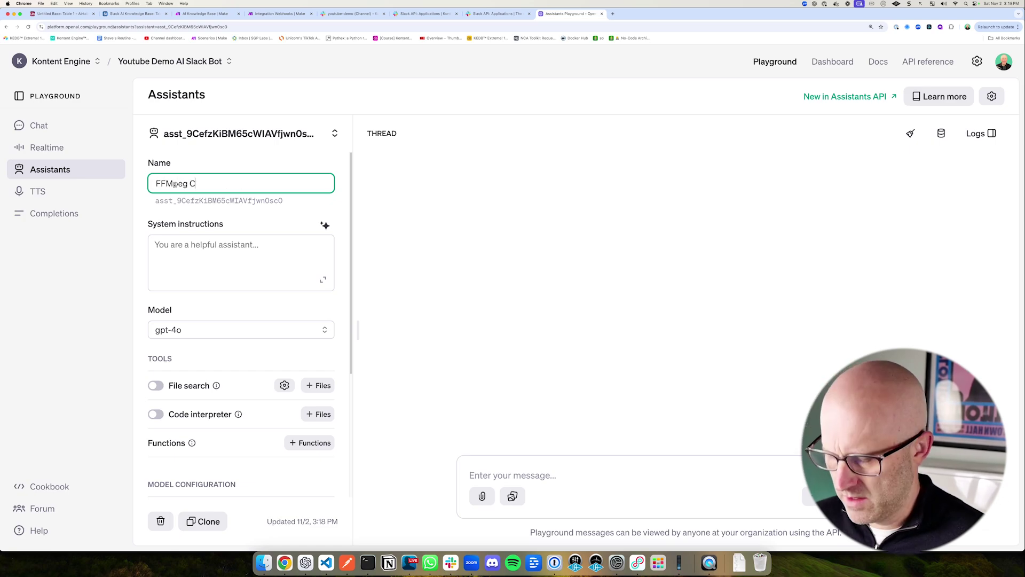
type("ompose Ass")
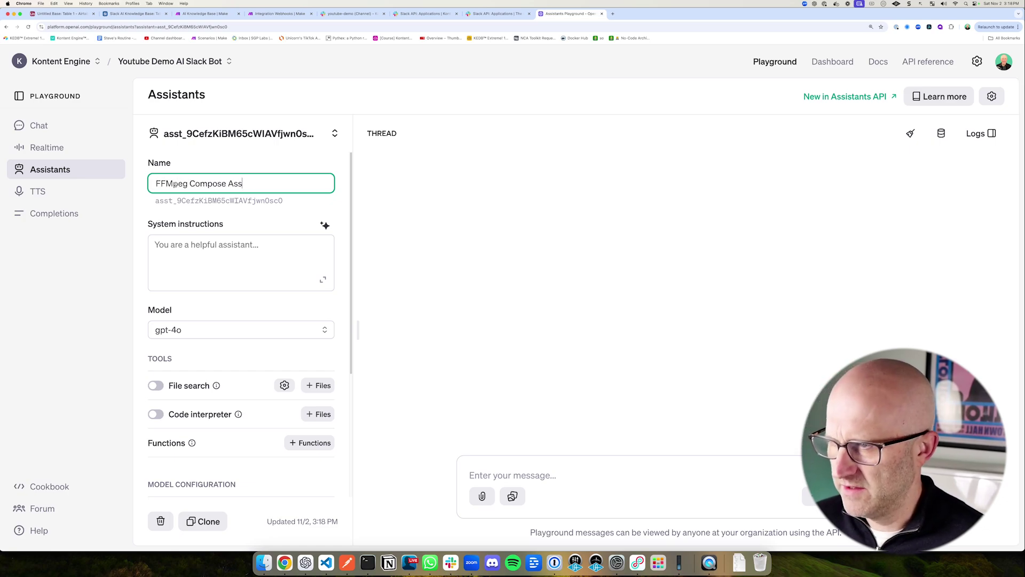
type("istant")
left_click(122, 235)
Step: Copy the system instructions from the FFmpeg Compose project's existing assistant
left_click(170, 60)
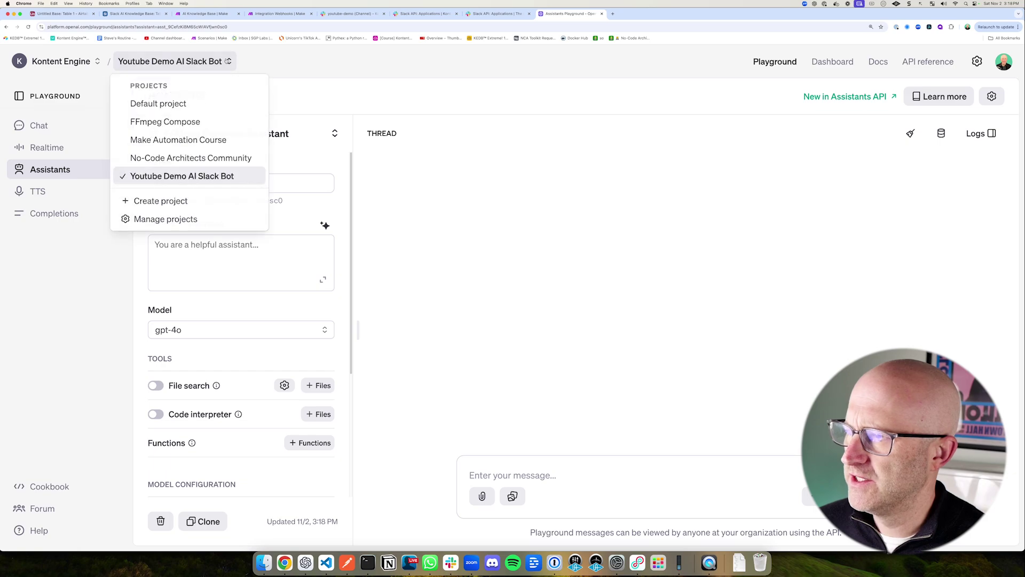
left_click(160, 119)
left_click(323, 280)
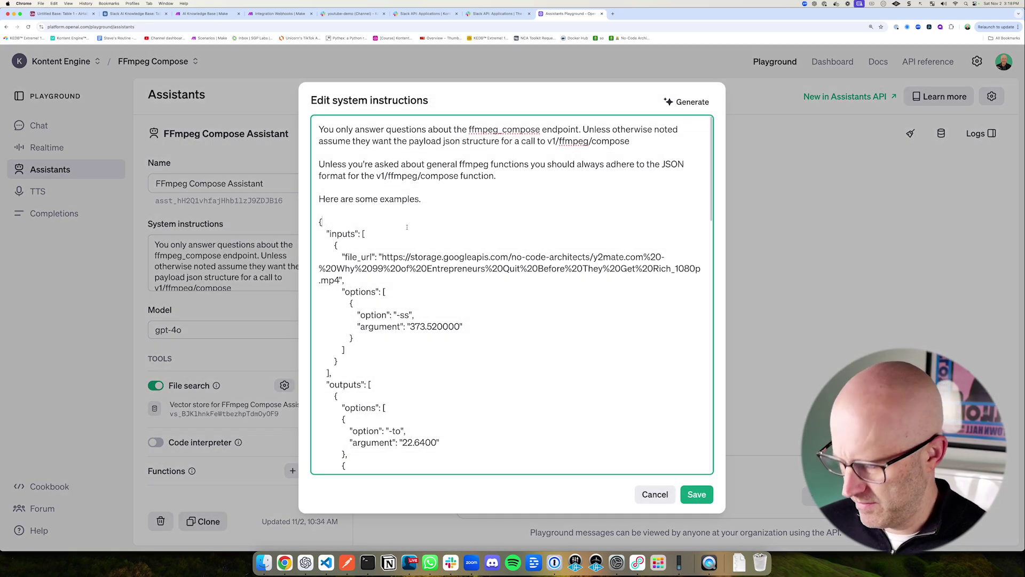
key("Escape")
left_click(160, 61)
left_click(192, 174)
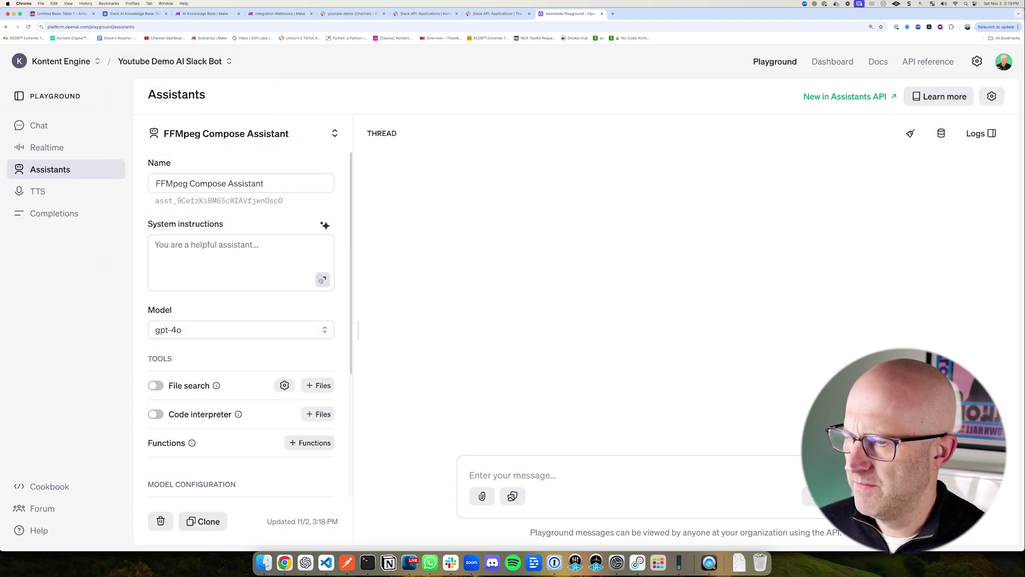
Step: Paste the copied ffmpeg_compose instructions into the new assistant's system instructions and save
left_click(323, 279)
key("super+v")
scroll(424, 306, "up", 15)
mouse_move(290, 112)
left_mouse_down()
mouse_move(430, 150)
mouse_move(693, 158)
left_mouse_up()
mouse_move(580, 219)
left_mouse_down()
mouse_move(560, 151)
mouse_move(651, 159)
left_mouse_up()
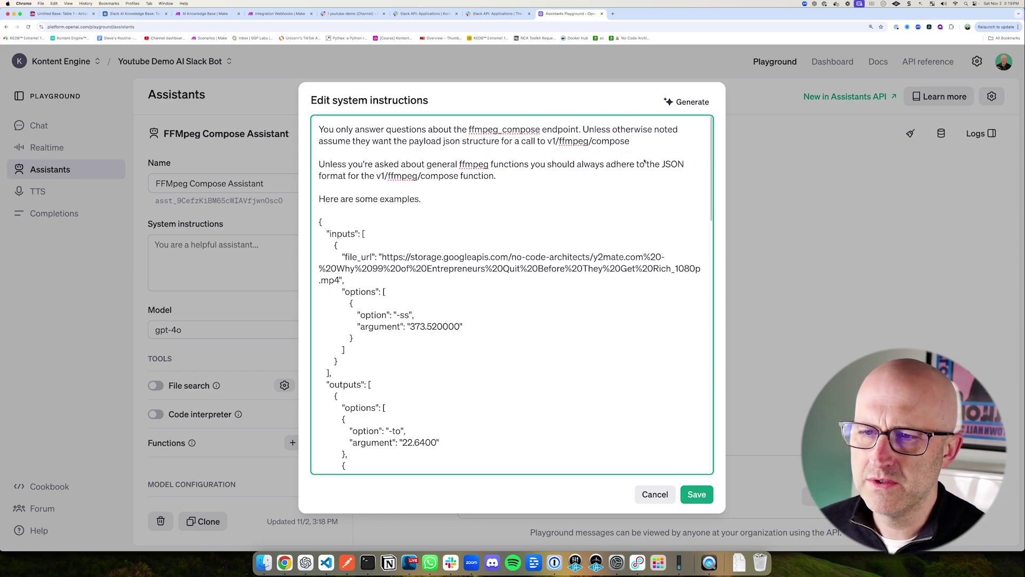
mouse_move(656, 209)
left_mouse_down()
mouse_move(622, 145)
mouse_move(609, 166)
left_mouse_up()
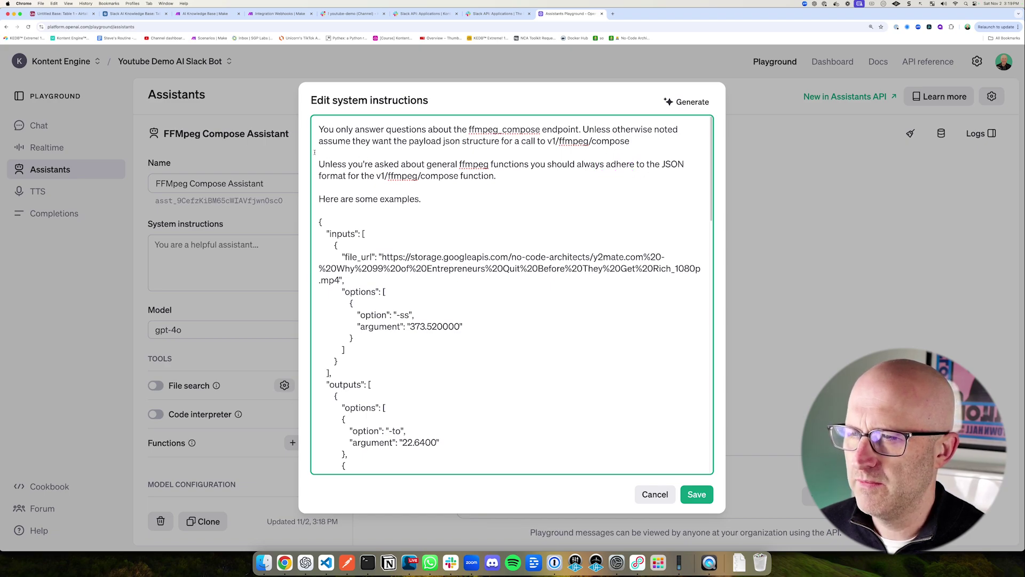
mouse_move(292, 146)
left_mouse_down()
mouse_move(452, 192)
mouse_move(695, 194)
left_mouse_up()
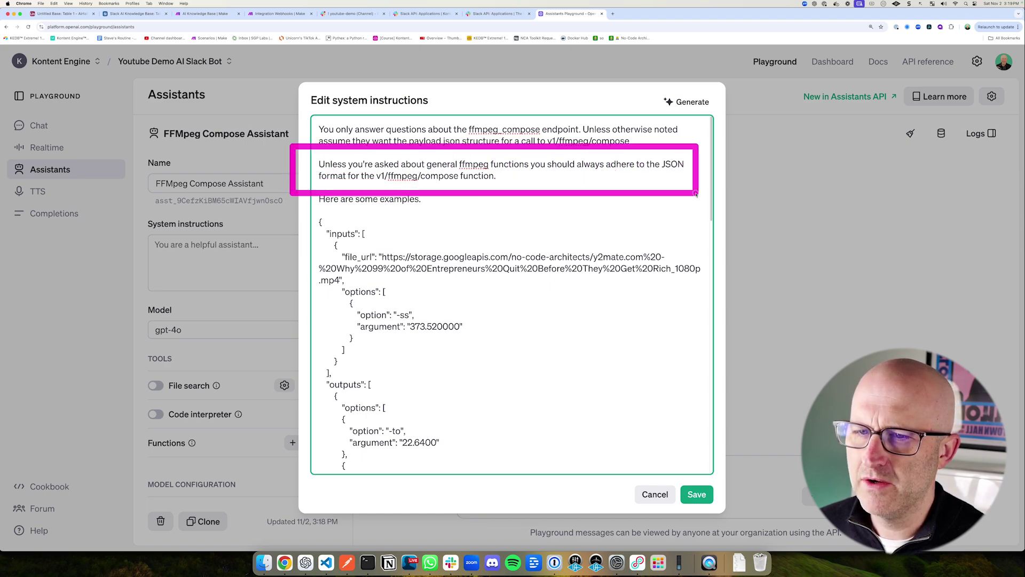
left_click_drag(431, 151, 512, 182)
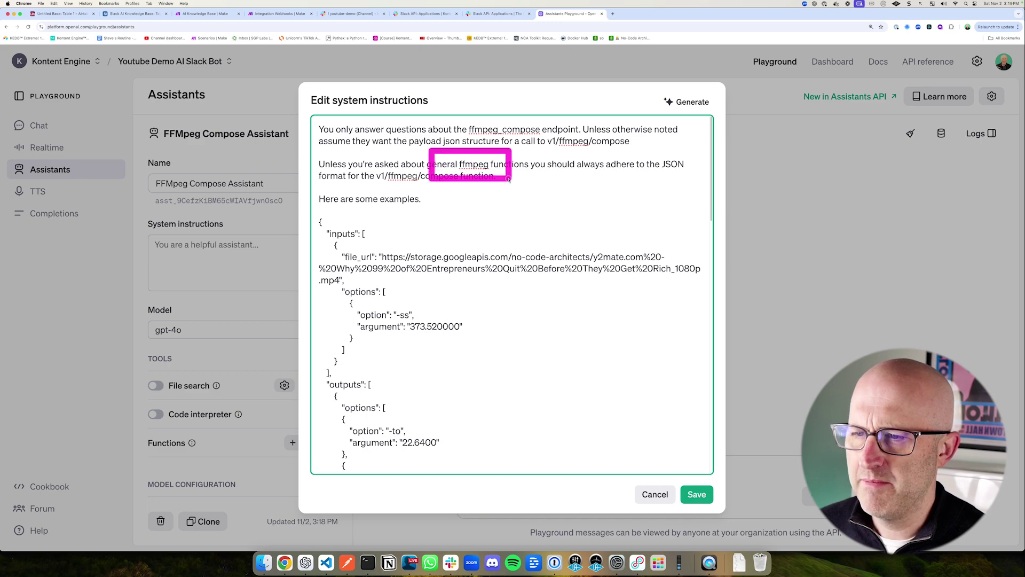
left_click_drag(525, 129, 663, 158)
left_click_drag(500, 169, 439, 204)
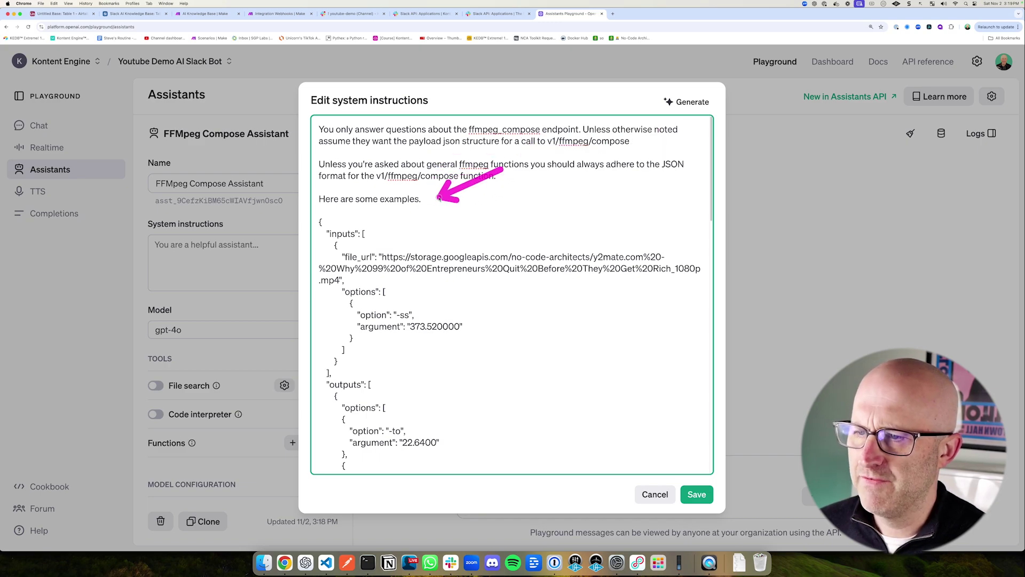
scroll(484, 280, "down", 10)
scroll(485, 281, "down", 5)
left_click_drag(757, 407, 714, 484)
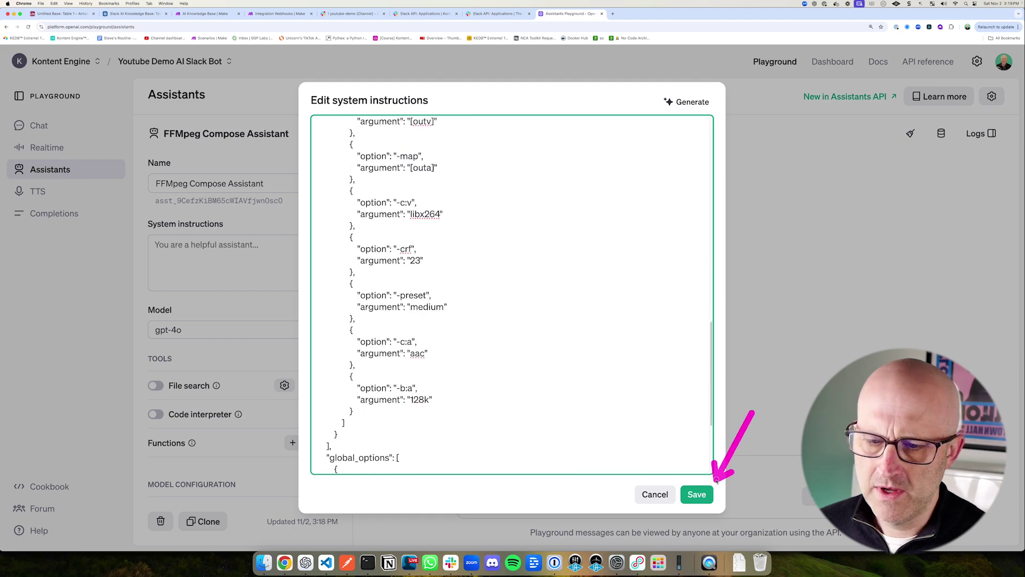
left_click(697, 494)
left_click_drag(103, 356, 138, 378)
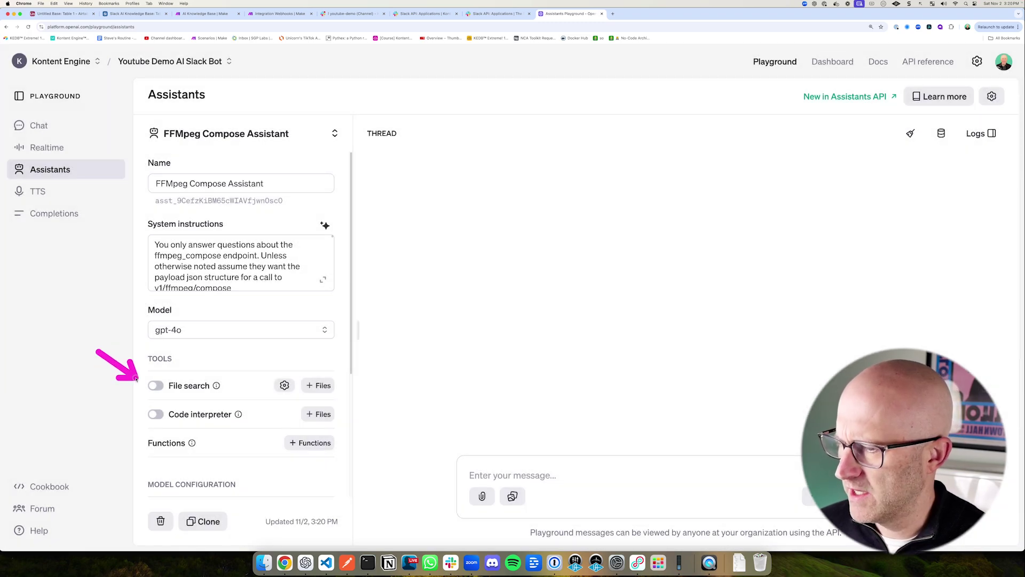
Step: Enable file search on the assistant and upload ffmpeg-api-guide.txt
left_click(153, 387)
left_click_drag(375, 318, 337, 381)
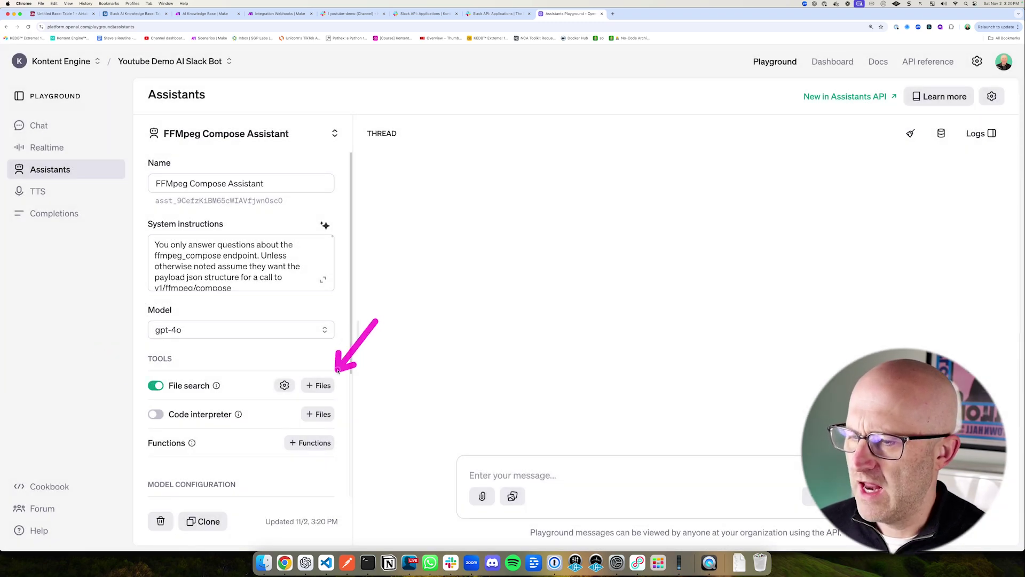
left_click(320, 385)
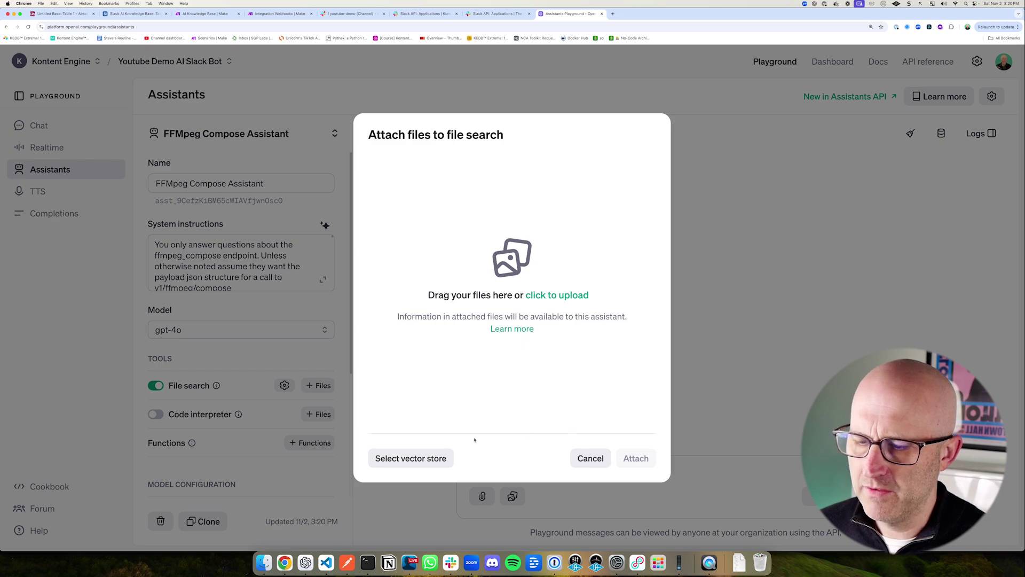
left_click_drag(587, 238, 568, 291)
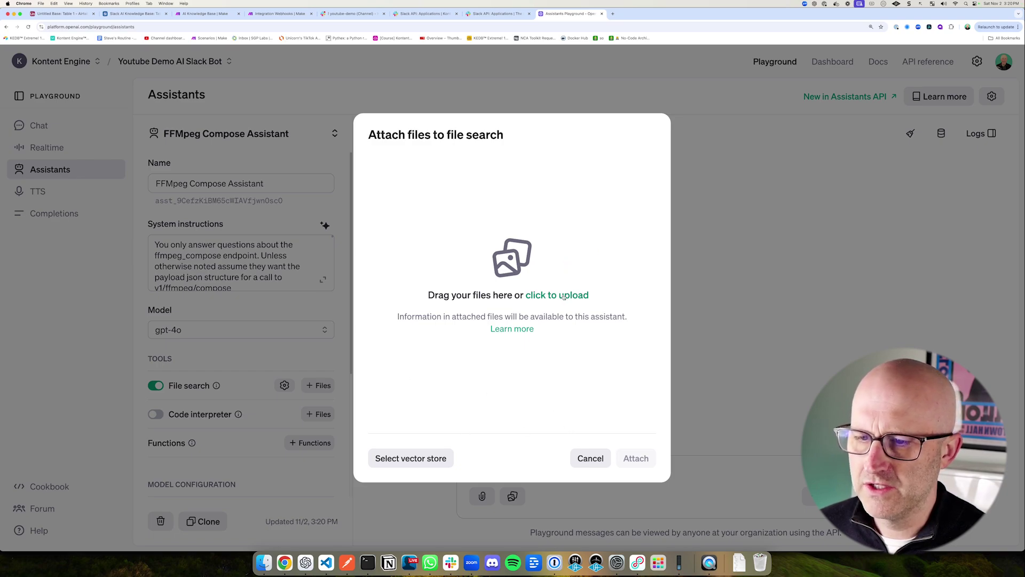
left_click(564, 297)
left_click_drag(361, 224, 362, 263)
double_click(363, 284)
Step: Upload both ffmpeg_compose files from the untitled Downloads folder and attach them to file search
left_click(511, 211)
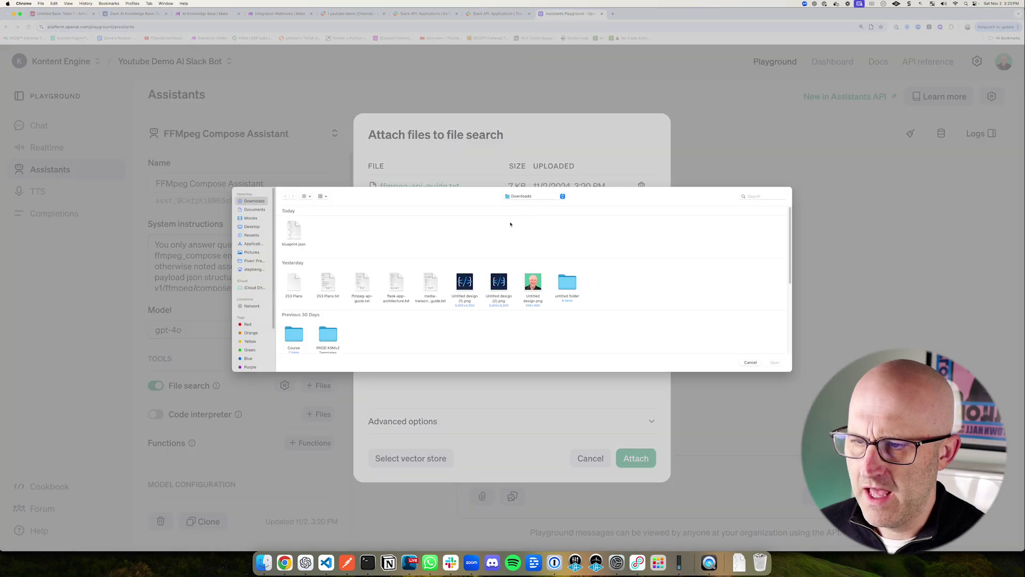
left_click(568, 286)
double_click(565, 284)
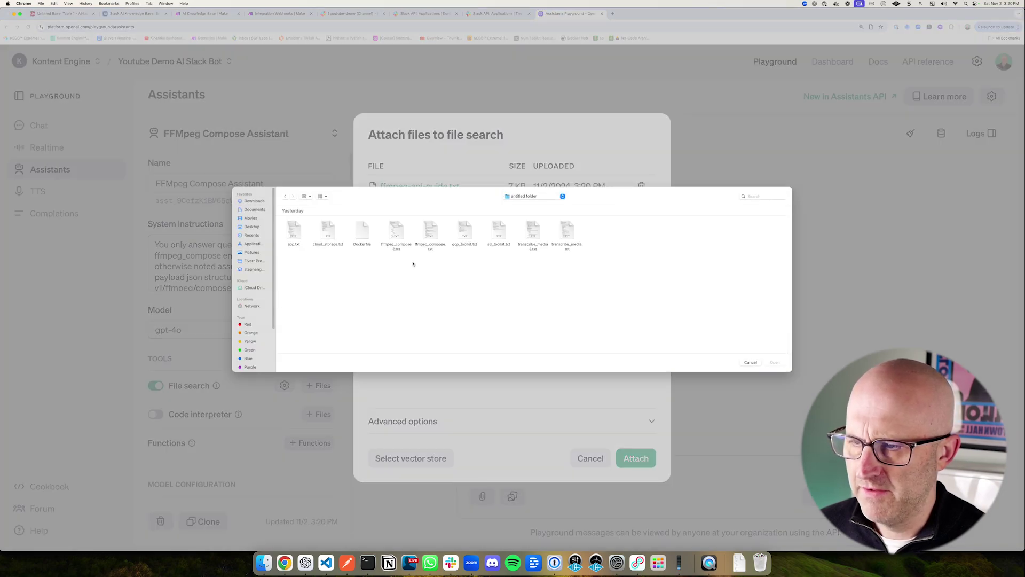
left_click(396, 234)
left_click(430, 233, "shift")
left_click(775, 362)
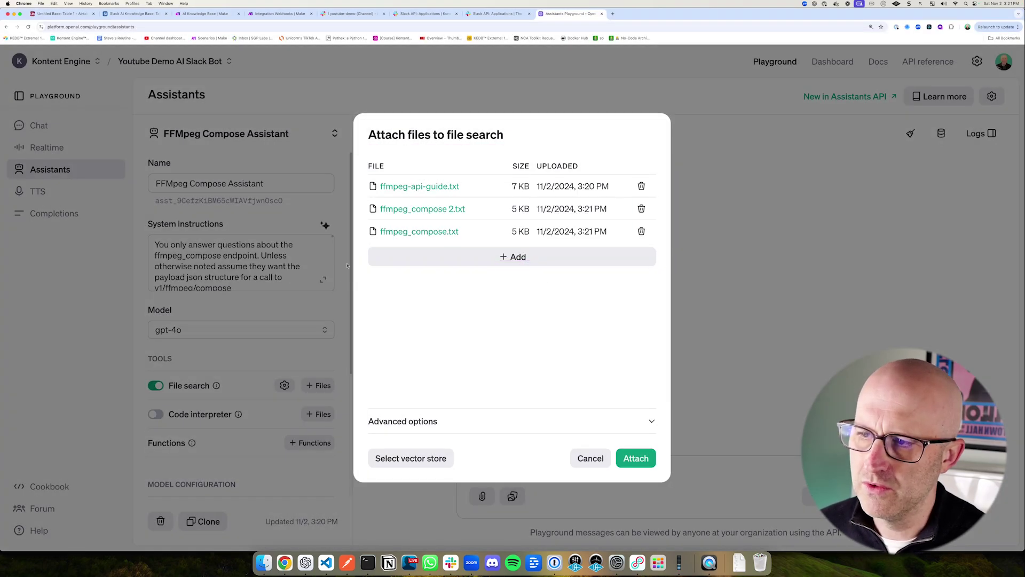
left_click_drag(140, 111, 329, 162)
left_click_drag(698, 378, 656, 441)
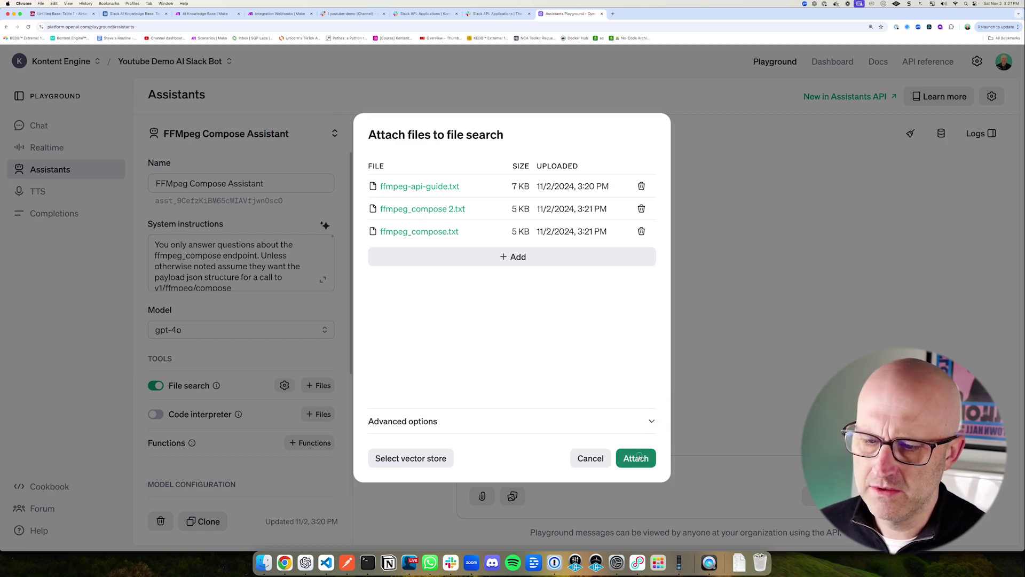
left_click(636, 458)
left_click_drag(81, 403, 171, 407)
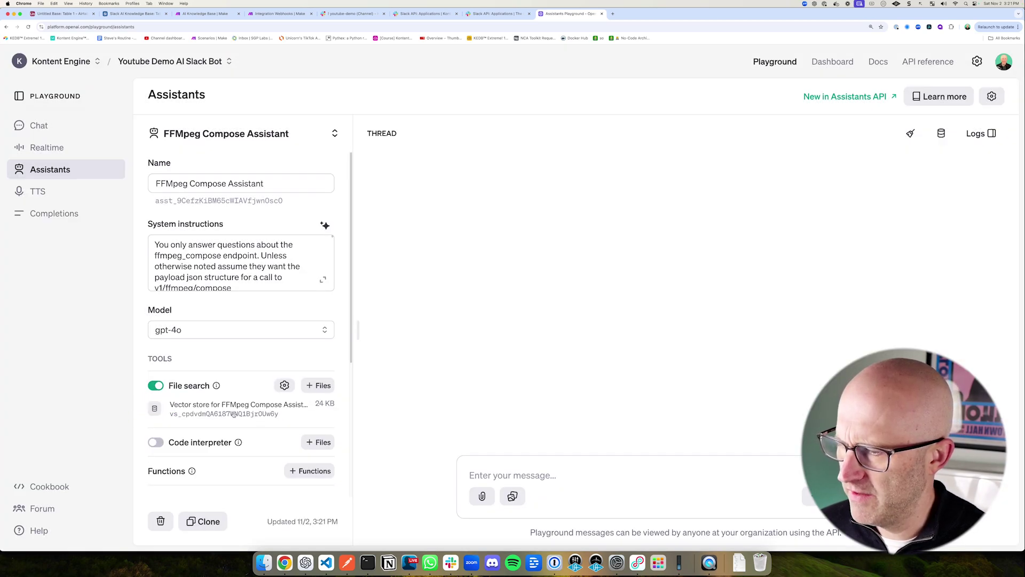
left_click_drag(260, 349, 239, 389)
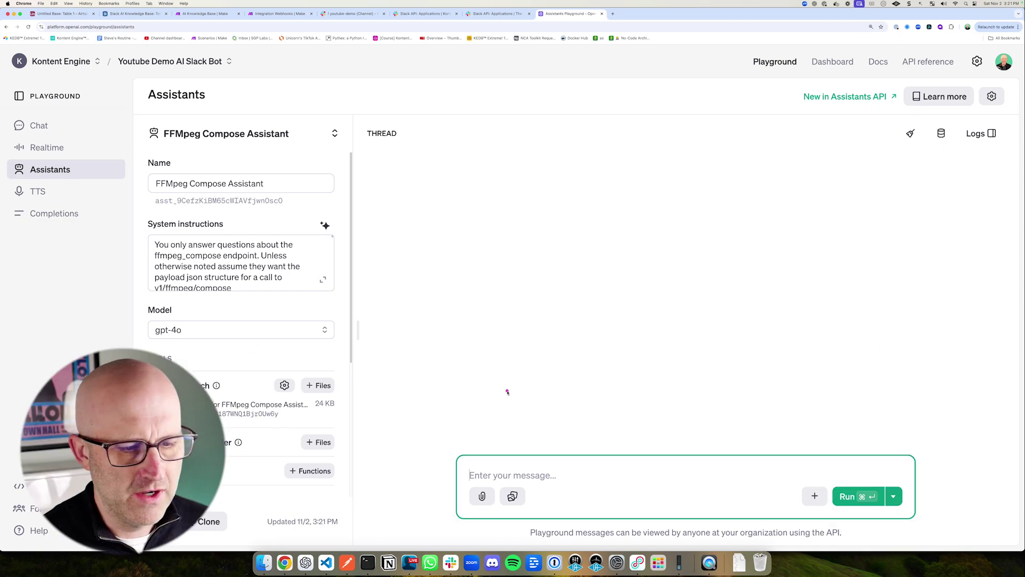
left_click_drag(506, 391, 501, 437)
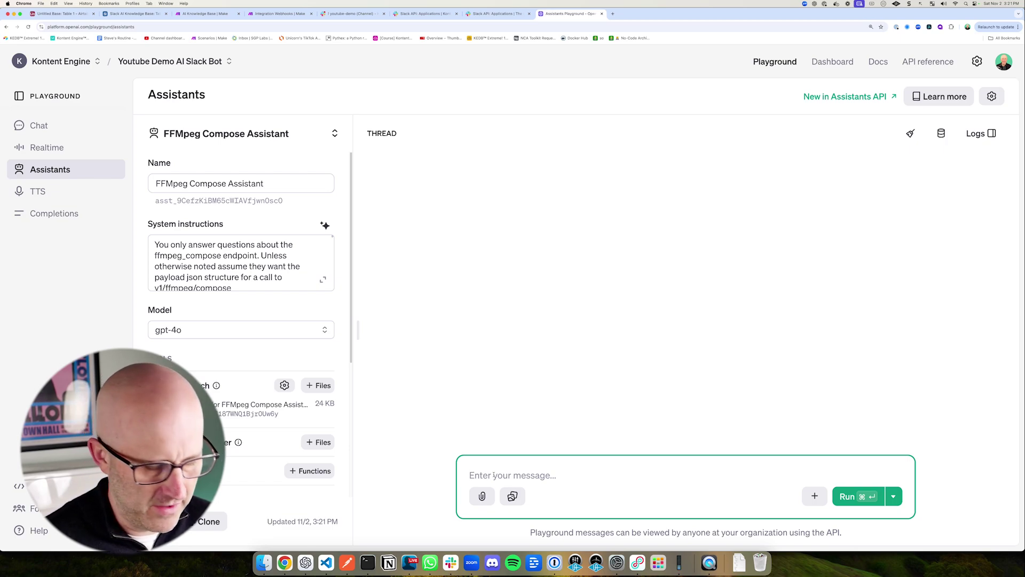
Step: Ask how to combine two videos, then request no re-encoding to get a -c copy JSON payload
type("how would I create a json for combining to video files?")
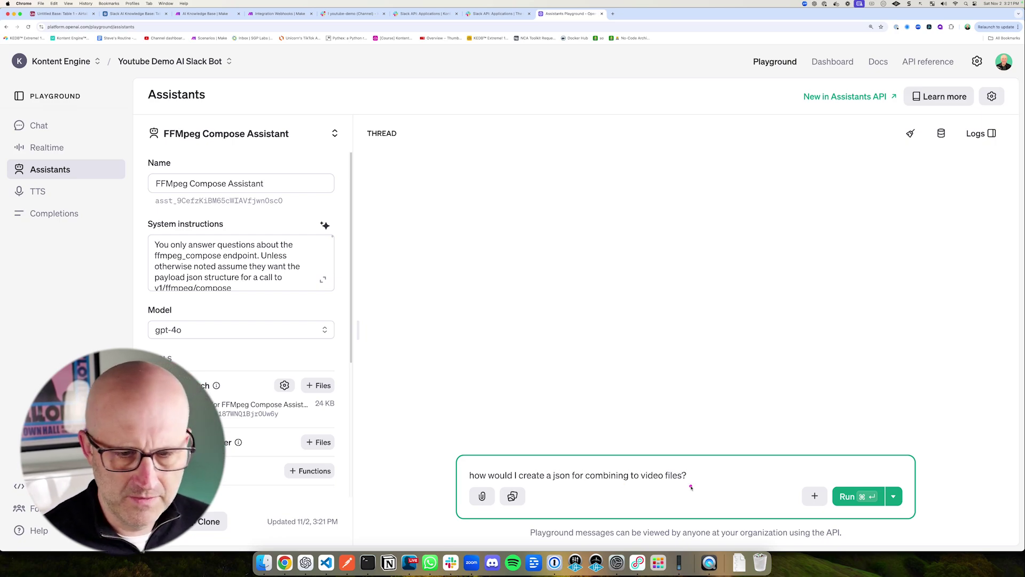
left_click(848, 496)
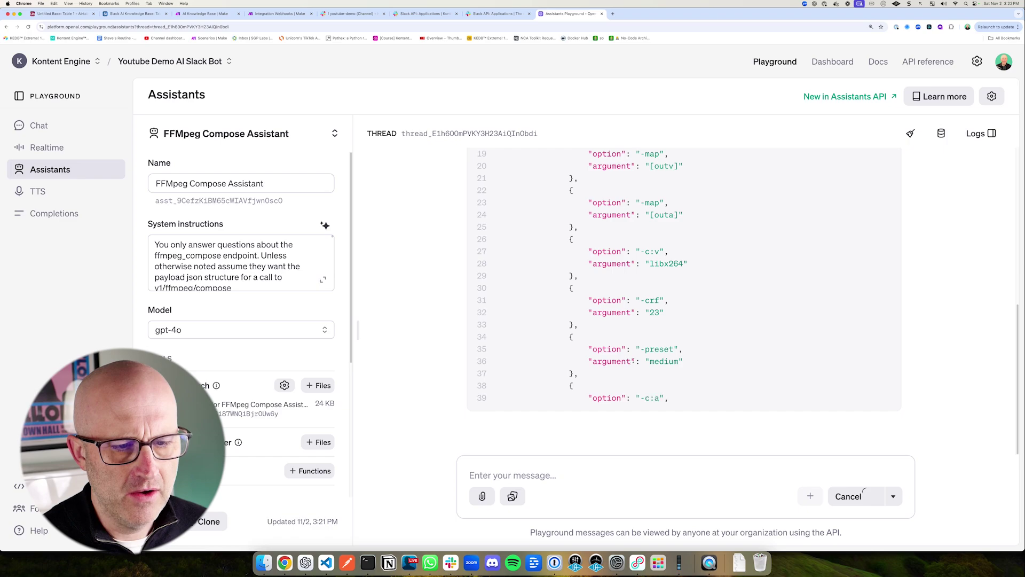
left_click(538, 462)
type("please don't re-encode the video after combining the videos")
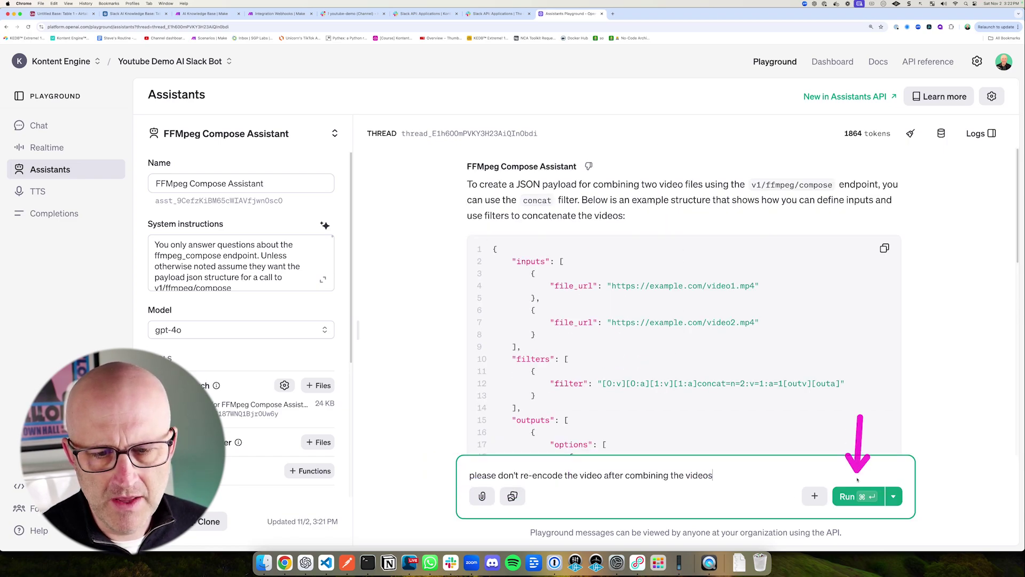
left_click(858, 496)
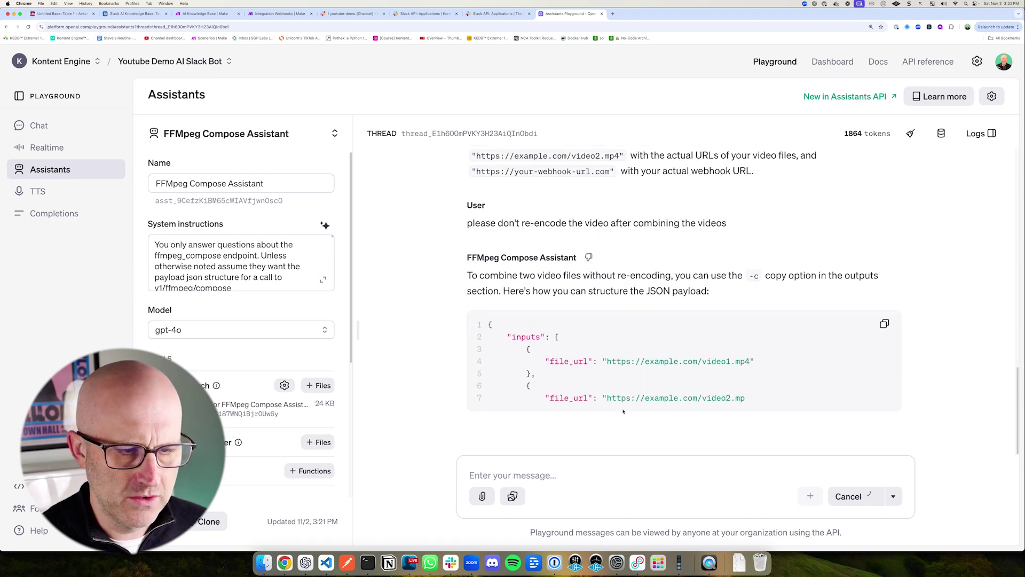
left_click_drag(452, 137, 908, 469)
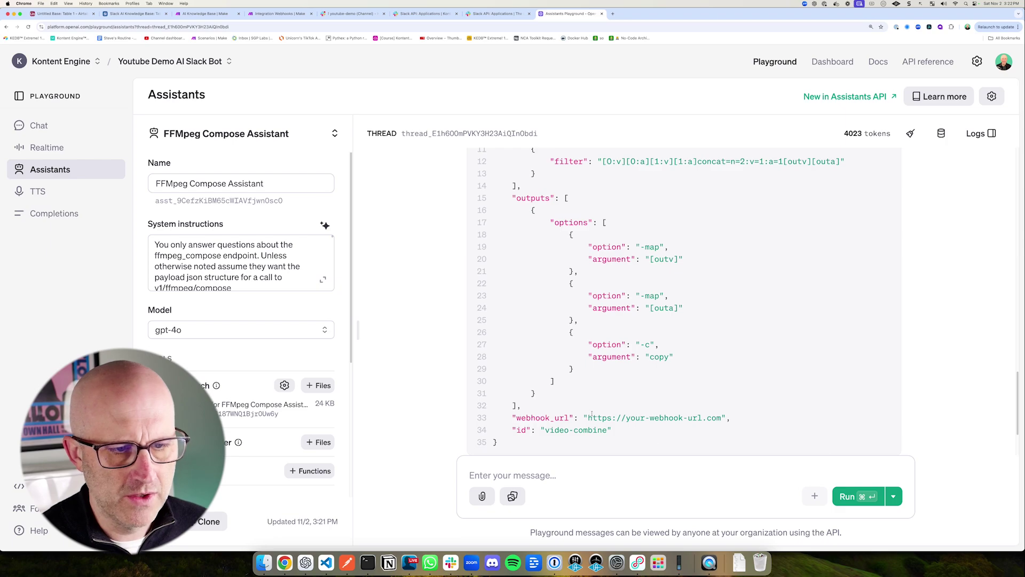
scroll(591, 399, "up", 5)
scroll(591, 399, "up", 3)
scroll(592, 399, "up", 10)
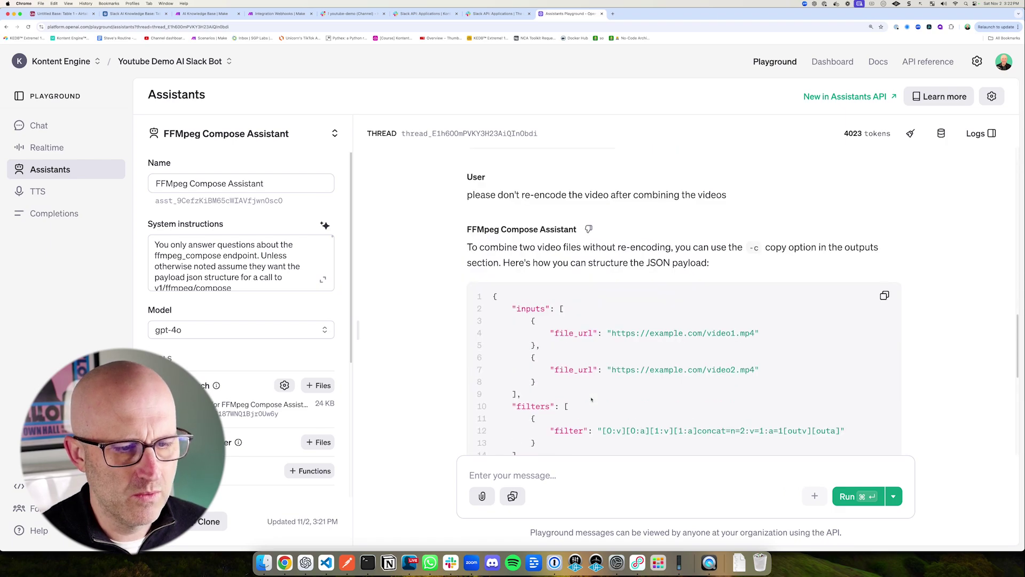
scroll(590, 399, "down", 5)
mouse_move(350, 118)
left_mouse_down()
mouse_move(865, 499)
mouse_move(942, 538)
left_mouse_up()
left_click_drag(255, 107, 261, 32)
Step: Refresh the Make module's assistant list and select FFMpeg Compose Assistant (gpt-4o)
left_click(278, 14)
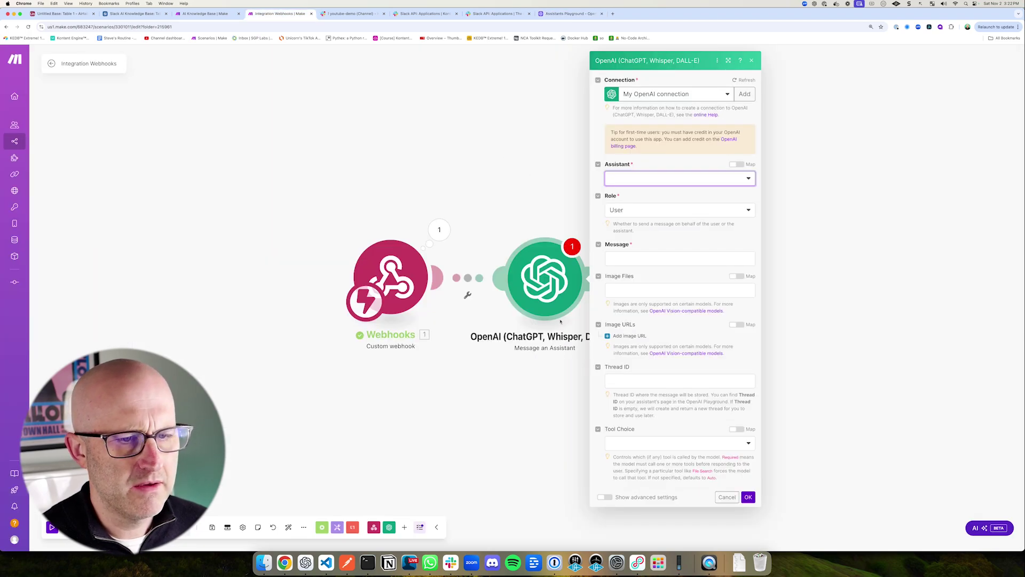
left_click_drag(737, 121, 694, 154)
left_click(731, 181)
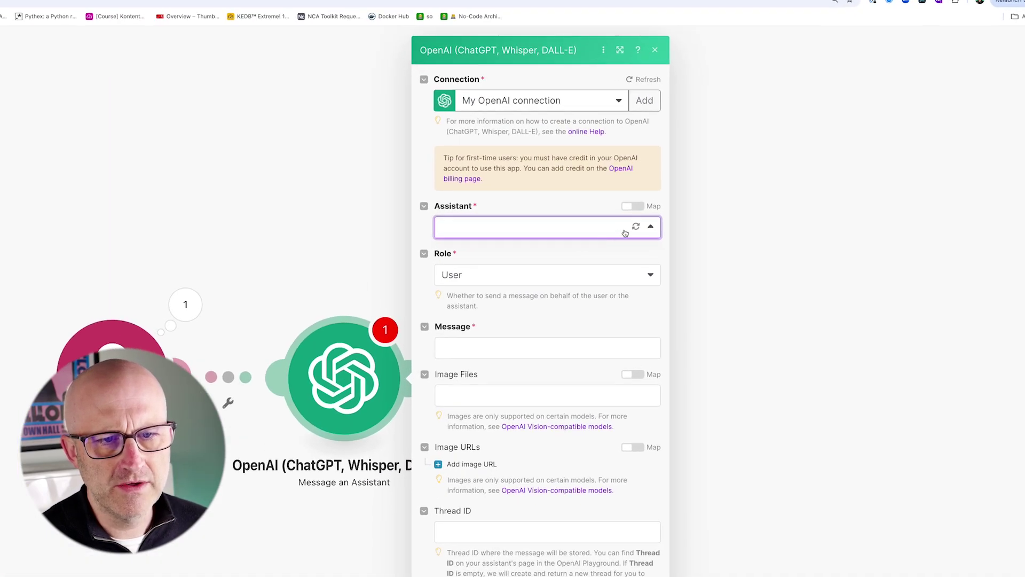
left_click(636, 228)
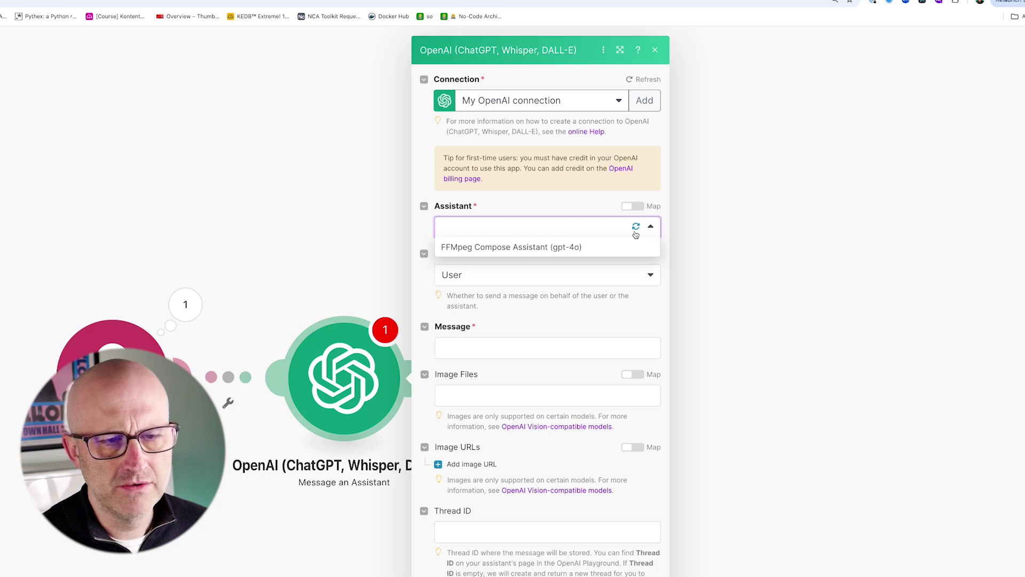
left_click_drag(334, 223, 414, 244)
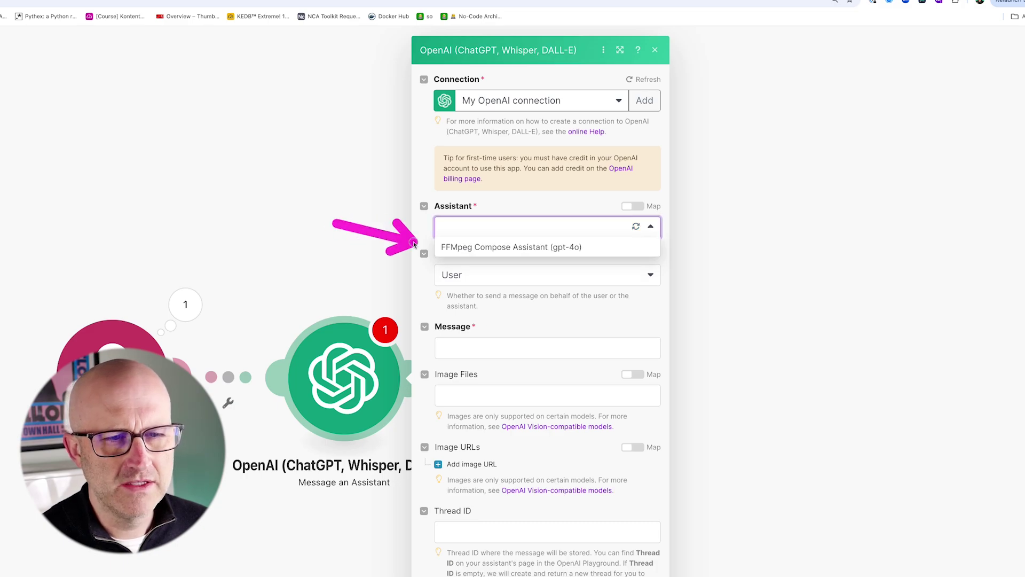
left_click(512, 247)
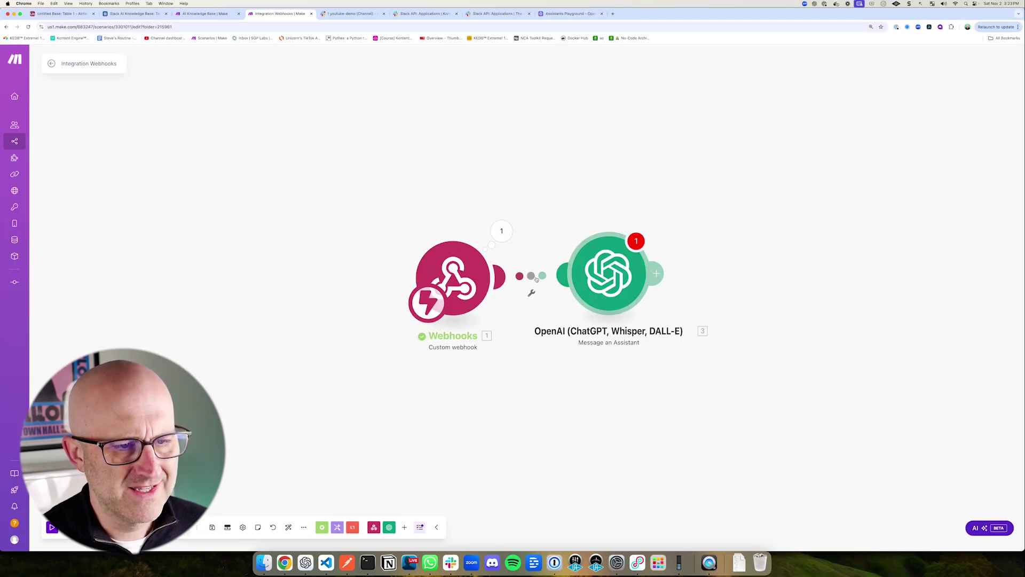
Step: Unlink the Webhooks trigger from the OpenAI Message an Assistant module in Make
left_click(532, 292)
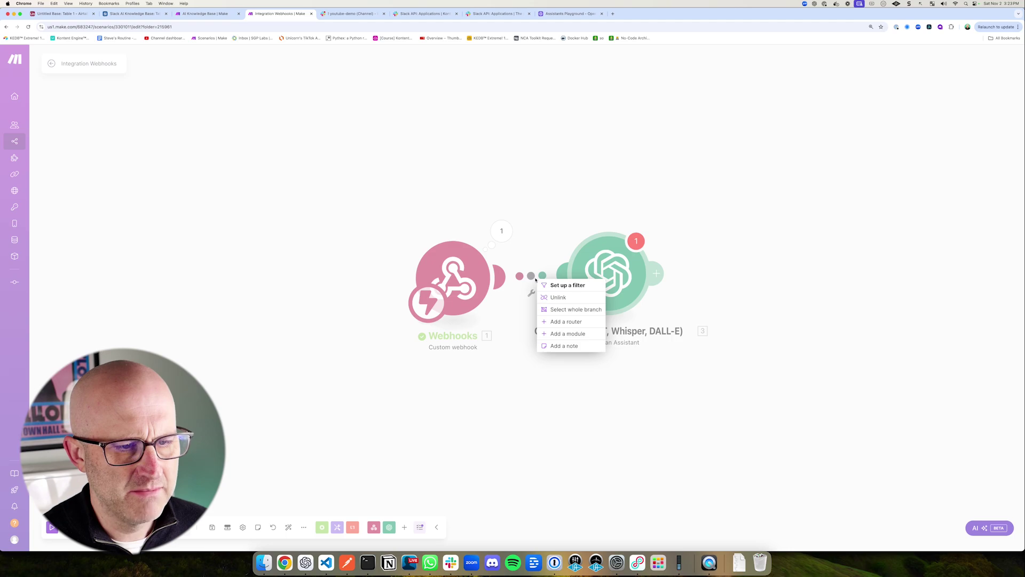
left_click(558, 297)
mouse_move(523, 201)
left_mouse_down()
mouse_move(725, 339)
mouse_move(740, 373)
left_mouse_up()
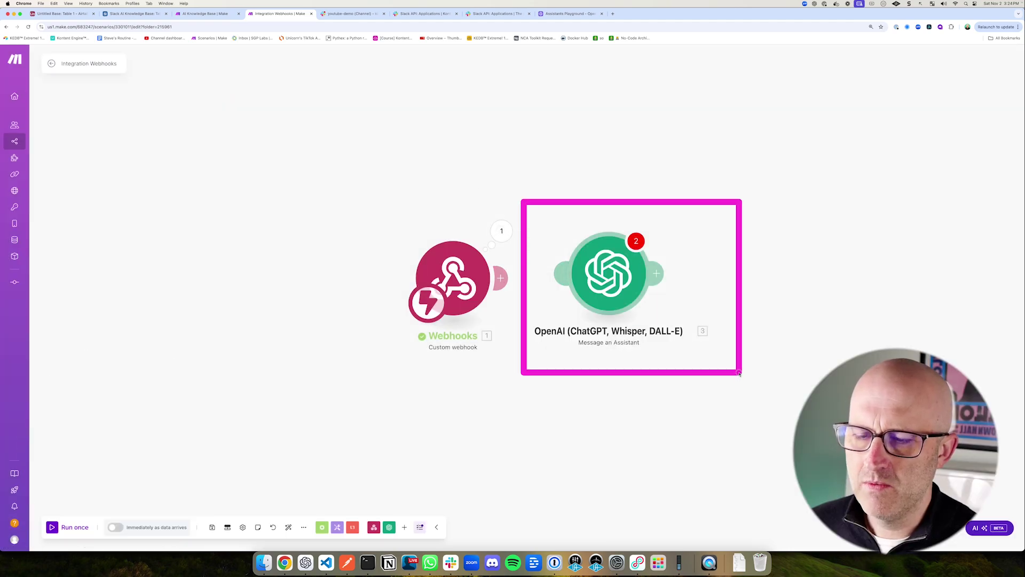
left_click_drag(338, 142, 833, 441)
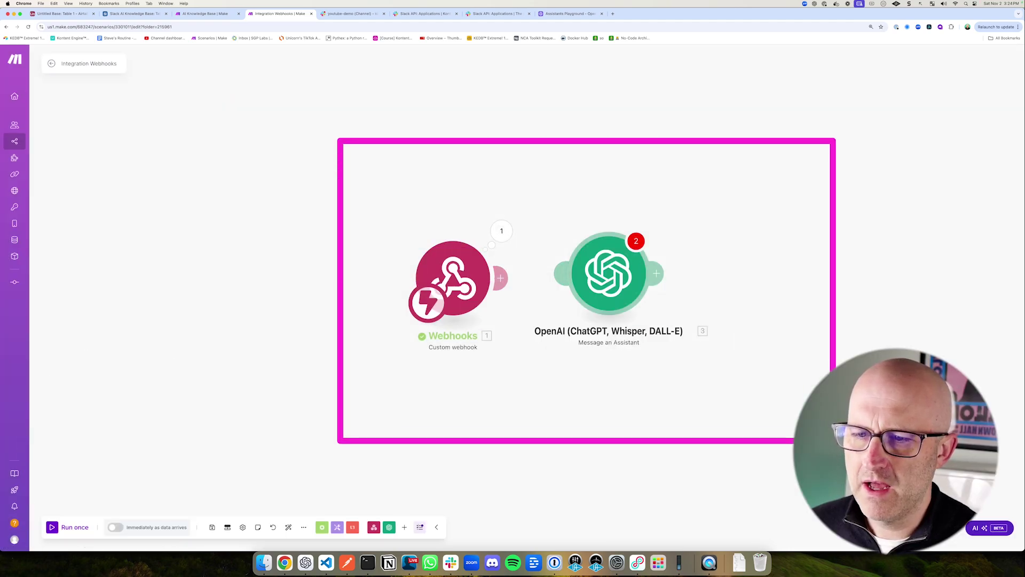
left_click_drag(511, 190, 723, 369)
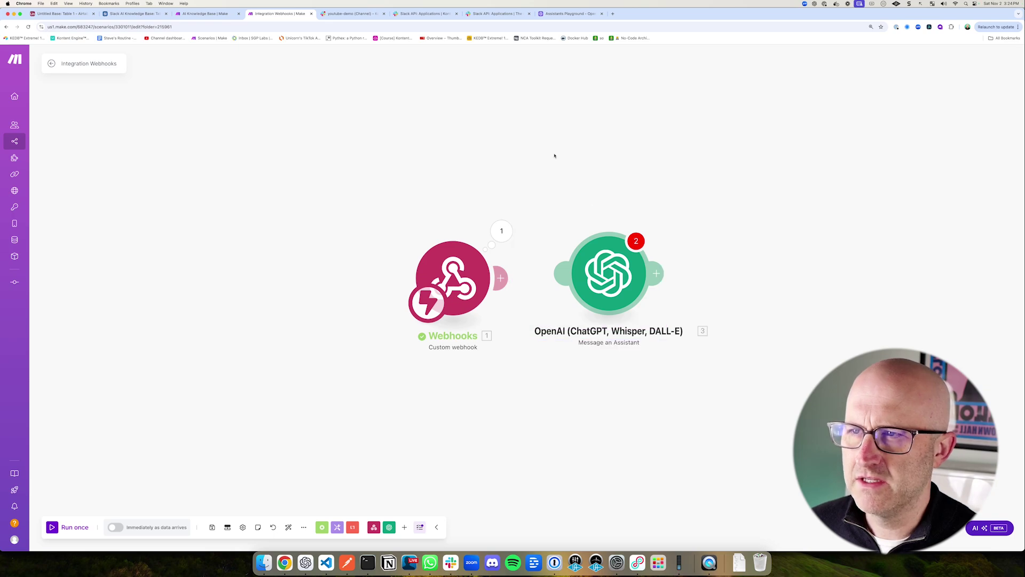
Step: Review the Slack app's installed settings and the youtube-demo channel, then return to the Slack AI Knowledge Base
left_click(425, 14)
mouse_move(309, 75)
left_mouse_down()
mouse_move(632, 347)
mouse_move(678, 412)
left_mouse_up()
left_click(357, 14)
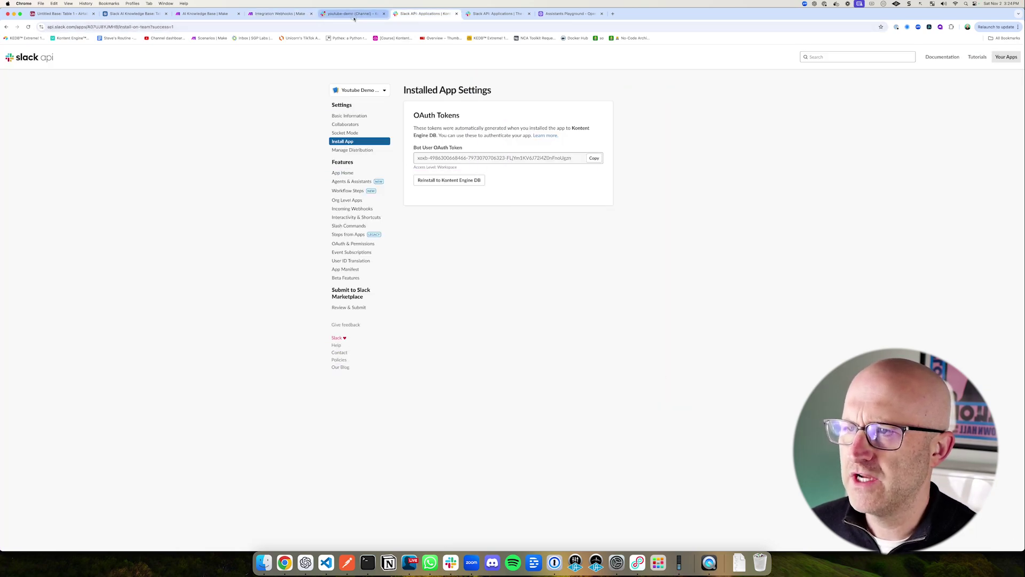
left_click_drag(133, 439, 251, 488)
left_click(278, 14)
left_click_drag(370, 186, 544, 394)
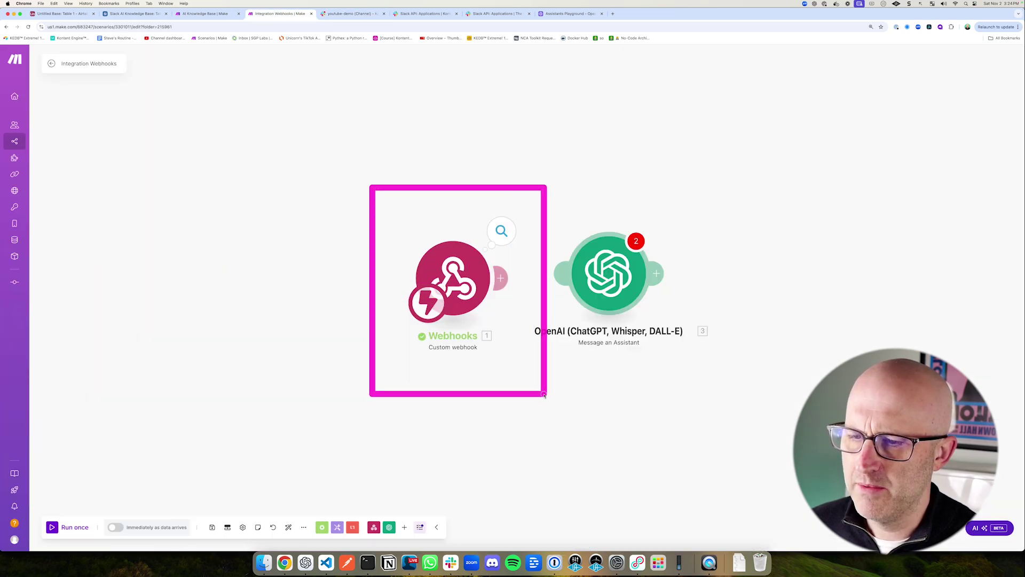
left_click_drag(173, 120, 143, 49)
left_click(134, 13)
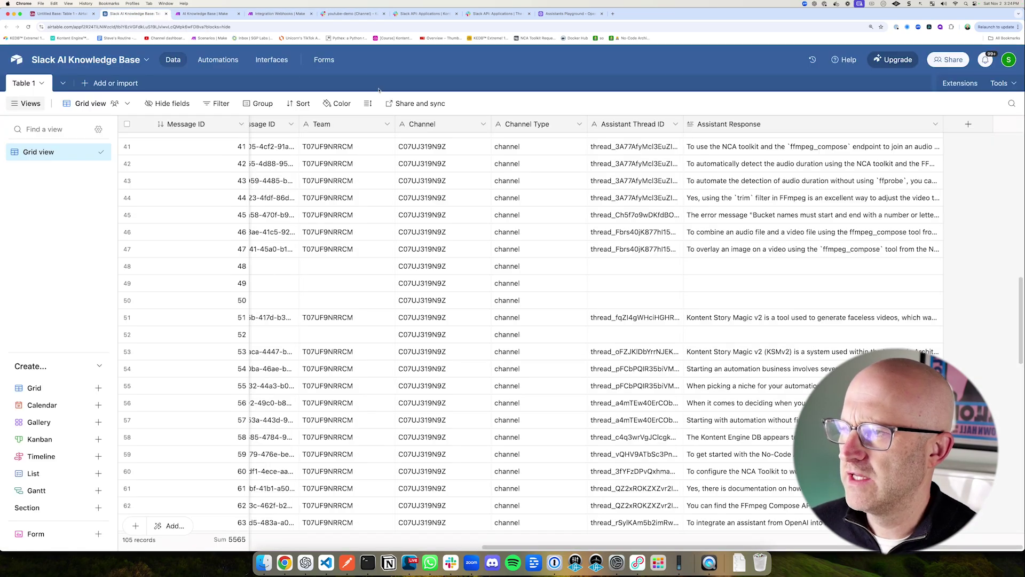
Step: Duplicate the Slack AI Knowledge Base without records as 'YouTube Demo AI Slack Bot' and open it
left_click(148, 61)
left_click(203, 90)
left_click(240, 114)
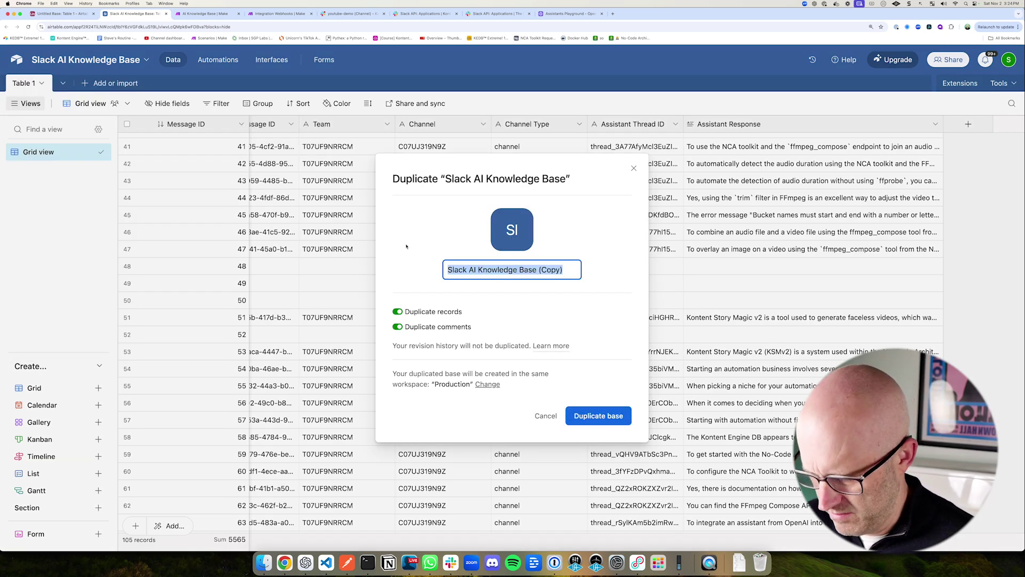
type("YouTube Demo AI Slack Bot")
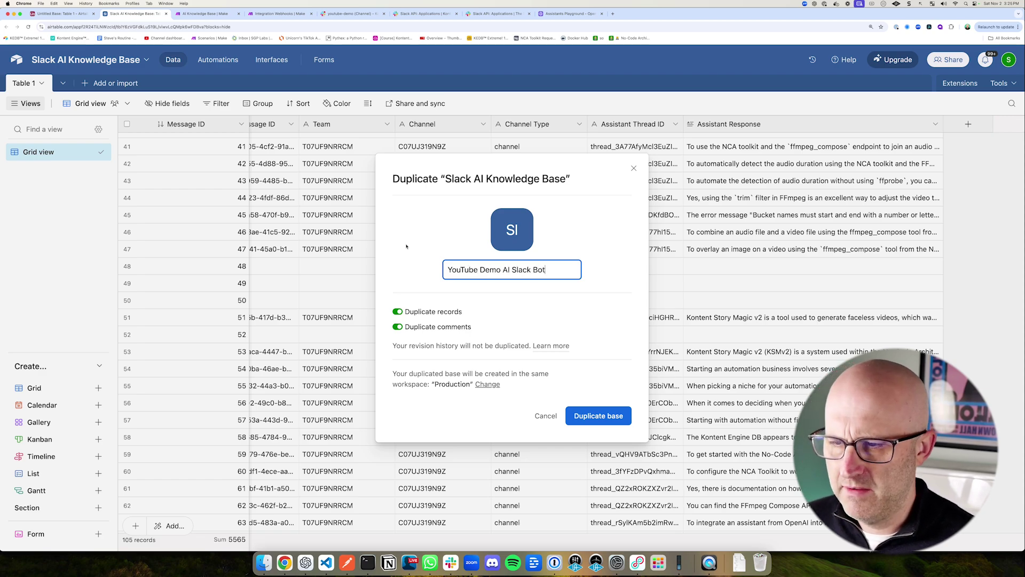
left_click(398, 313)
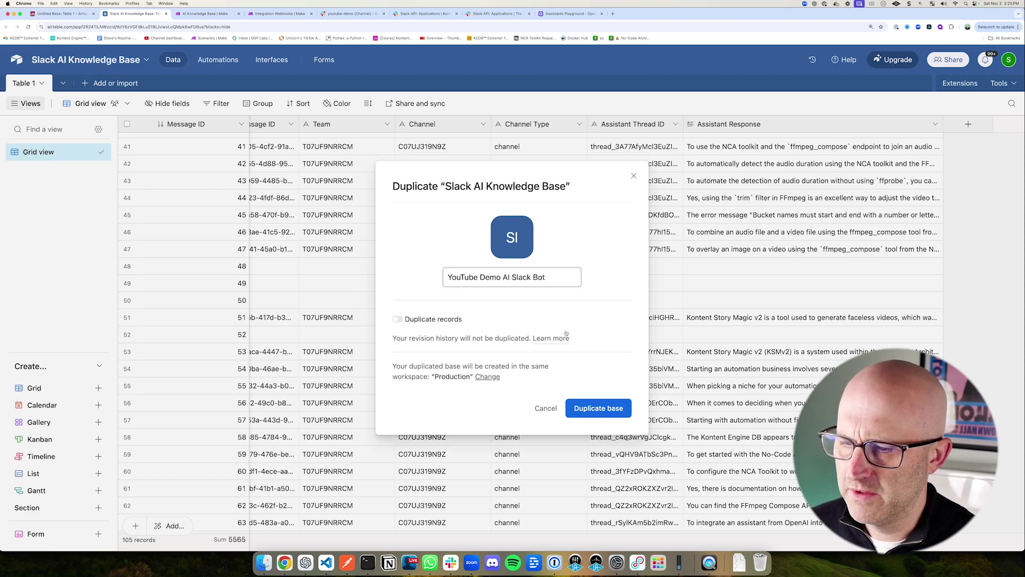
left_click(606, 414)
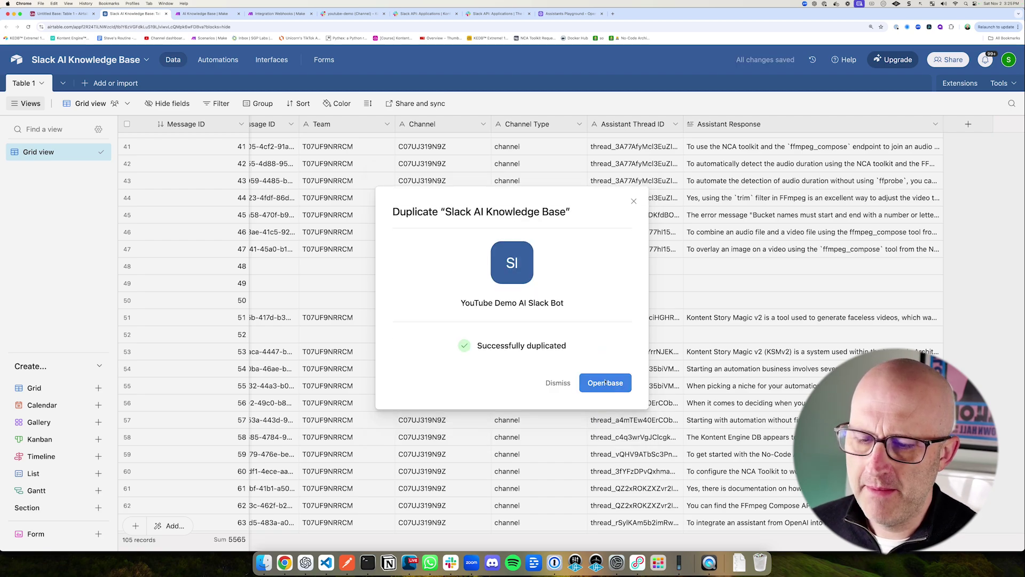
left_click(606, 382)
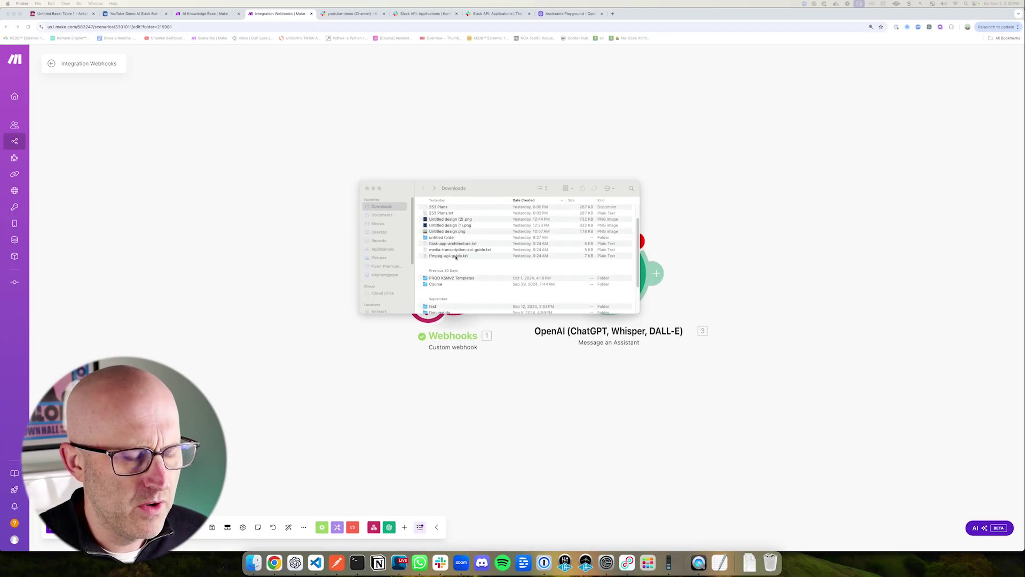
Step: Begin adding files to the FFmpeg Compose Assistant's file search store and open ffmpeg-api-guide.txt from Downloads
left_click(557, 13)
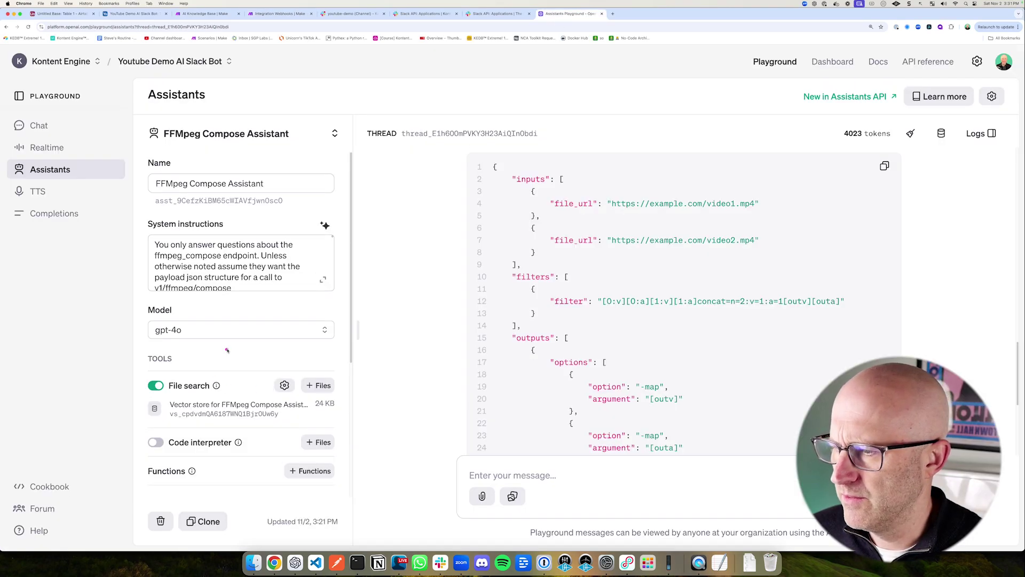
left_click(319, 386)
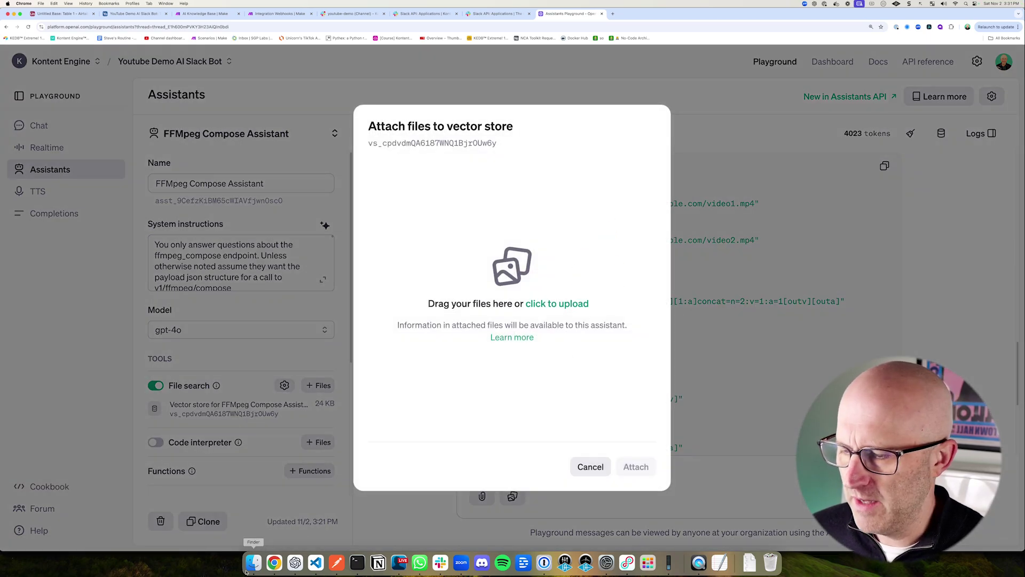
left_click(255, 563)
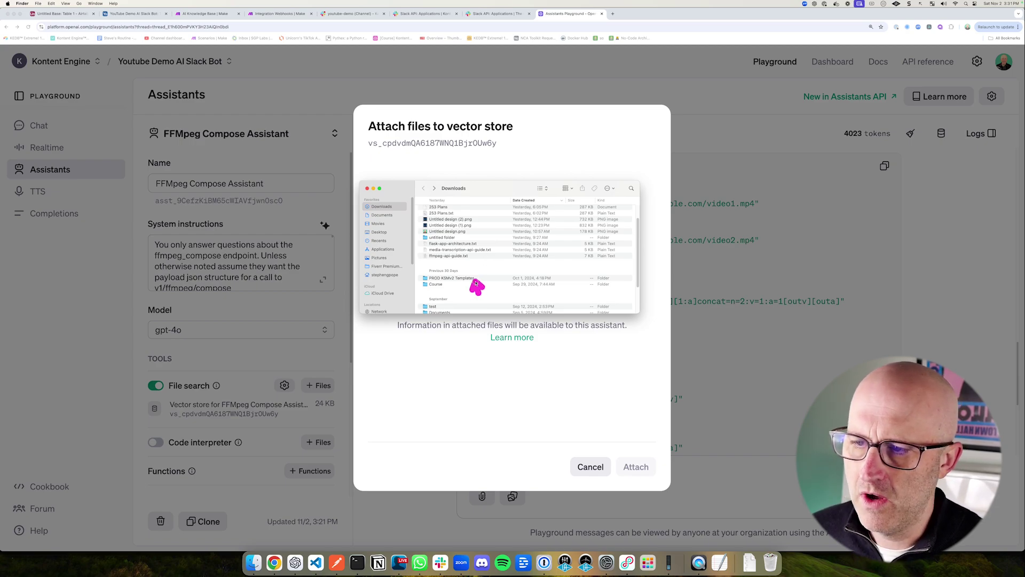
double_click(448, 257)
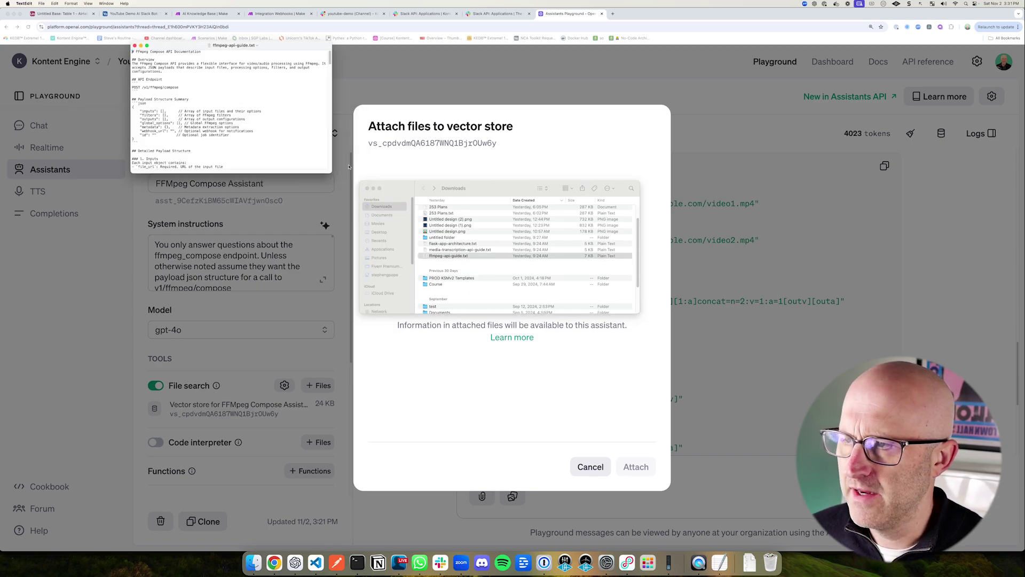
Step: Enlarge and zoom the ffmpeg-api-guide.txt window and read through it, including the basic compression JSON example
left_click_drag(332, 173, 747, 486)
key("super+plus")
key("super+plus")
key("super+plus")
scroll(326, 315, "down", 10)
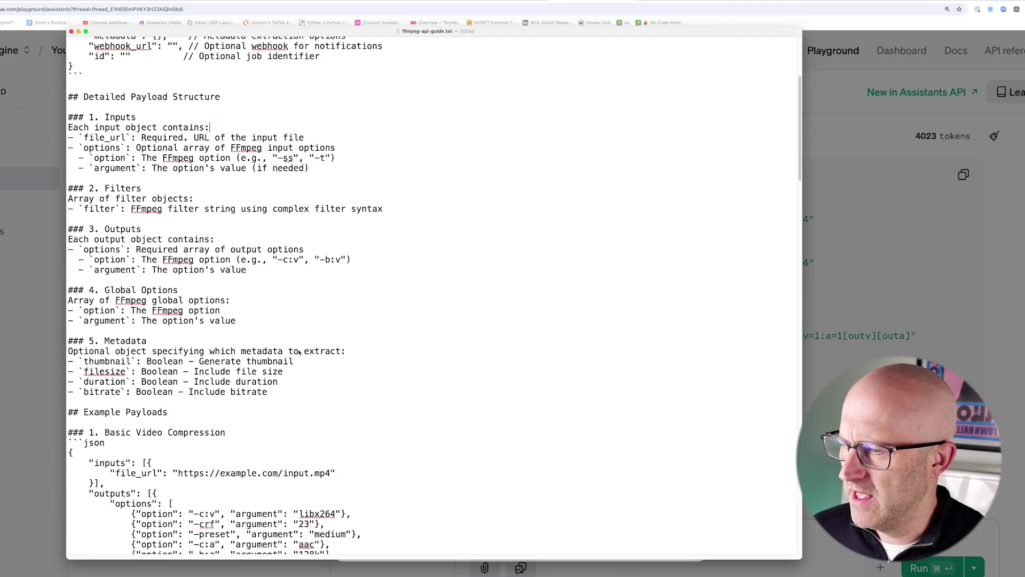
scroll(299, 353, "down", 3)
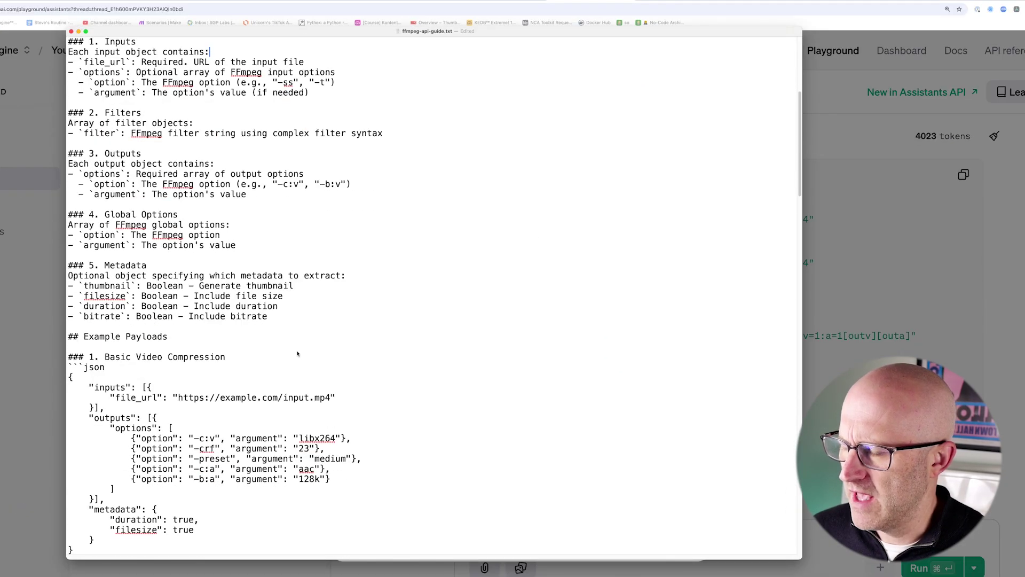
scroll(297, 353, "down", 4)
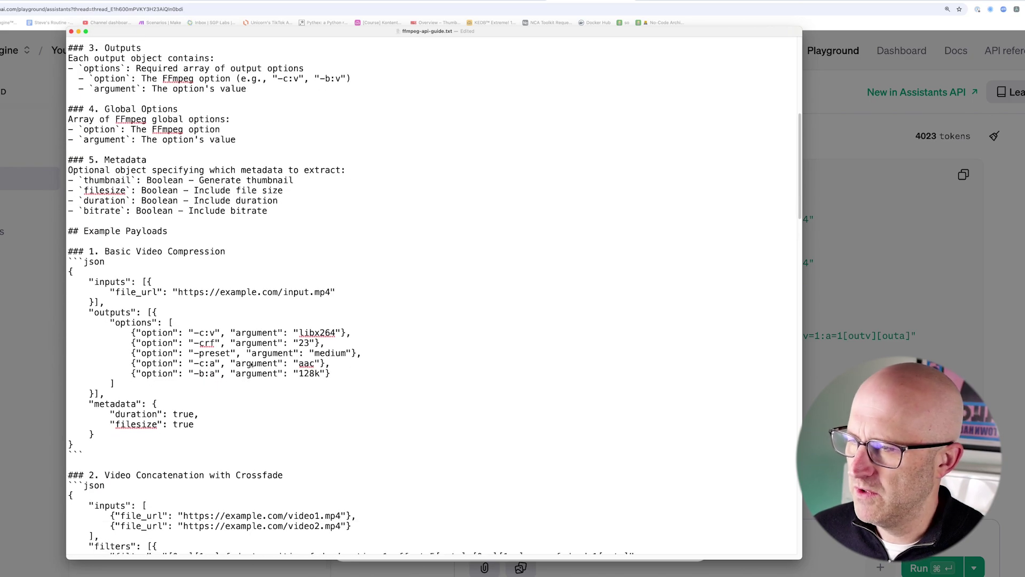
left_click_drag(85, 454, 35, 257)
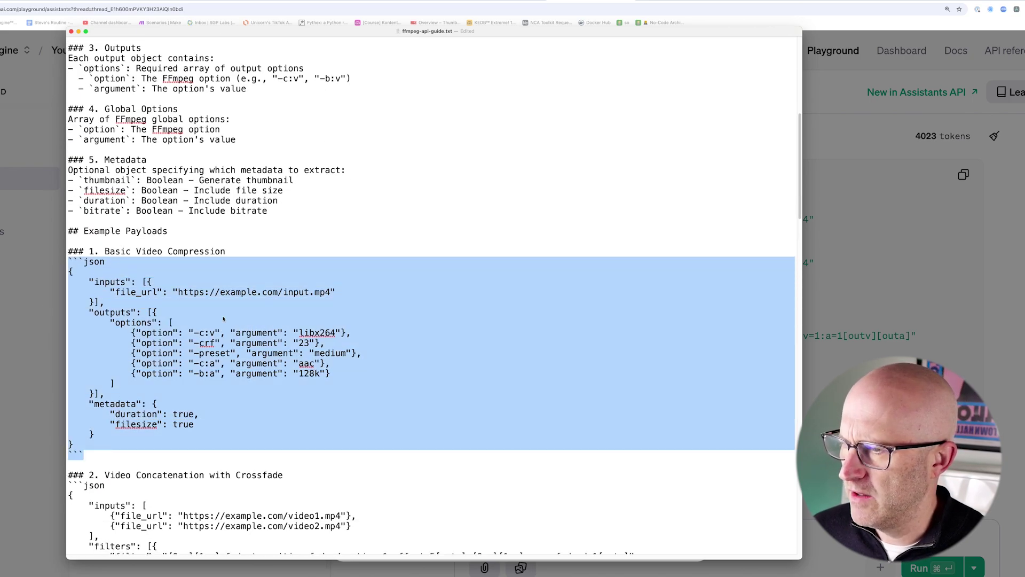
left_click(324, 354)
scroll(327, 384, "down", 5)
scroll(330, 418, "down", 15)
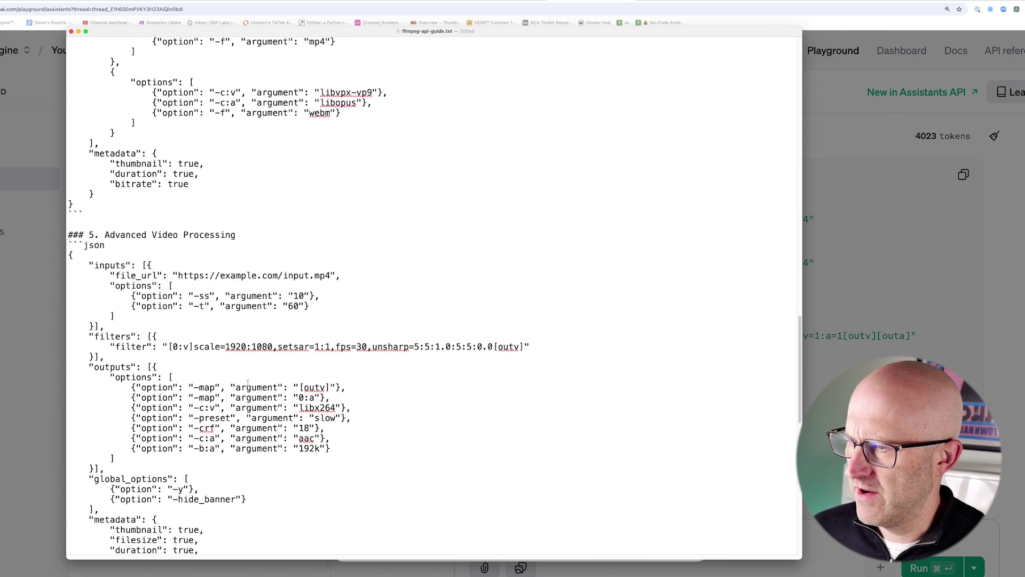
scroll(247, 382, "down", 15)
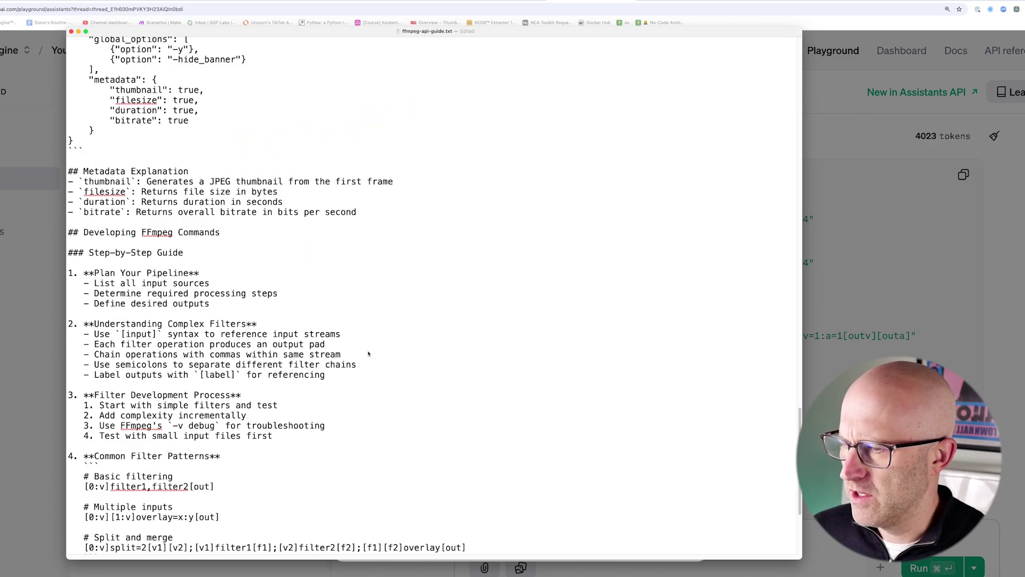
scroll(369, 354, "down", 6)
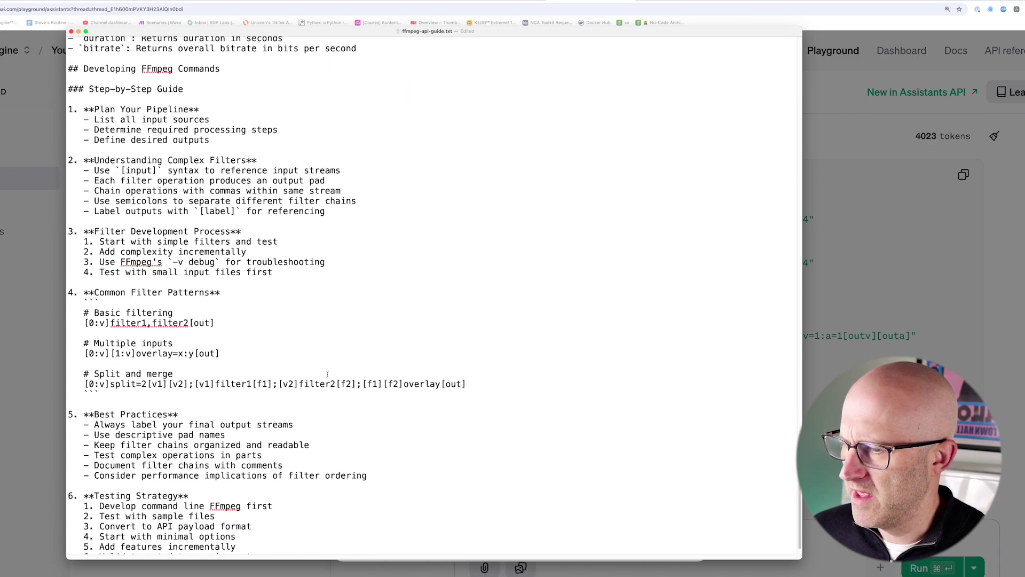
scroll(327, 374, "down", 1)
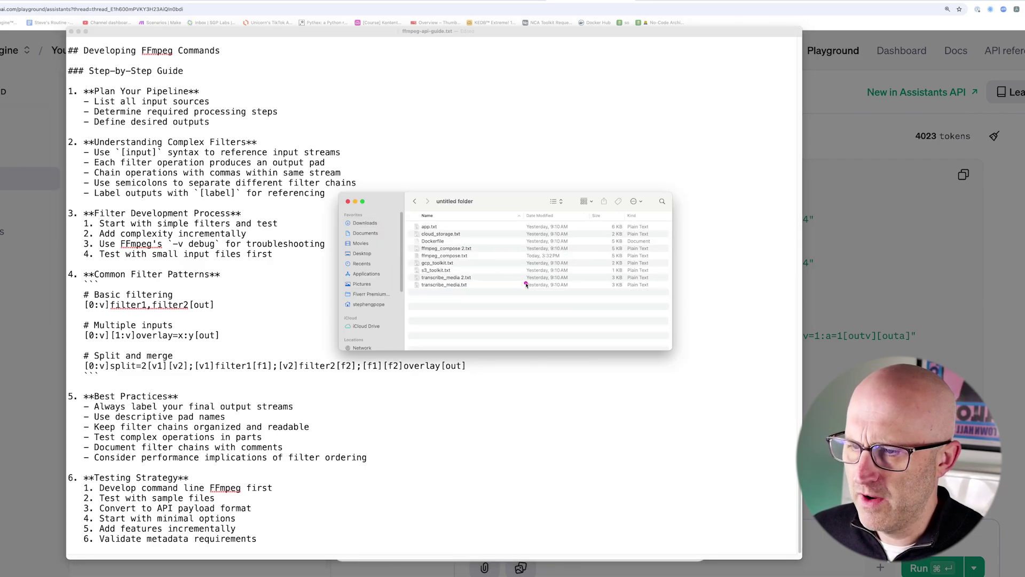
Step: Open ffmpeg_compose 2.txt, read its Flask route code, and hide TextEdit
left_click_drag(526, 284, 478, 259)
left_click_drag(495, 306, 458, 260)
double_click(453, 258)
mouse_move(586, 110)
left_mouse_down()
mouse_move(530, 137)
mouse_move(293, 156)
mouse_move(343, 229)
left_mouse_up()
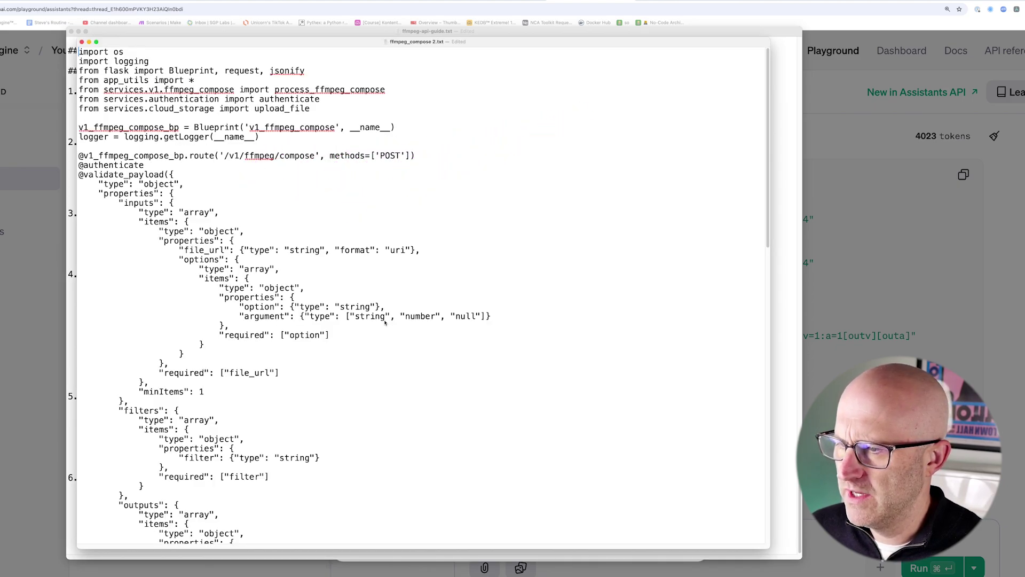
scroll(384, 309, "down", 10)
scroll(343, 358, "down", 15)
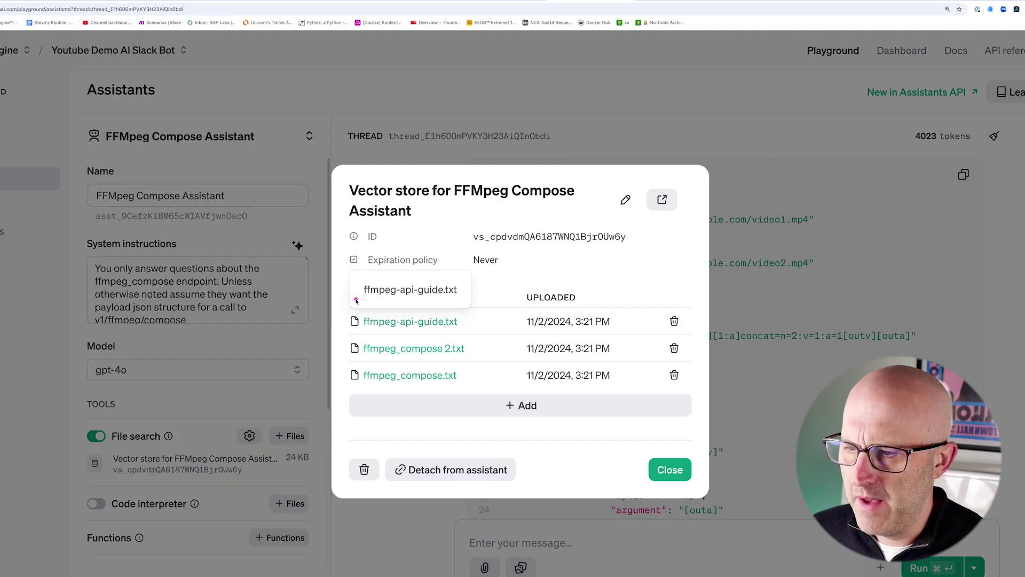
mouse_move(315, 286)
left_mouse_down()
mouse_move(397, 342)
mouse_move(627, 400)
mouse_move(708, 406)
left_mouse_up()
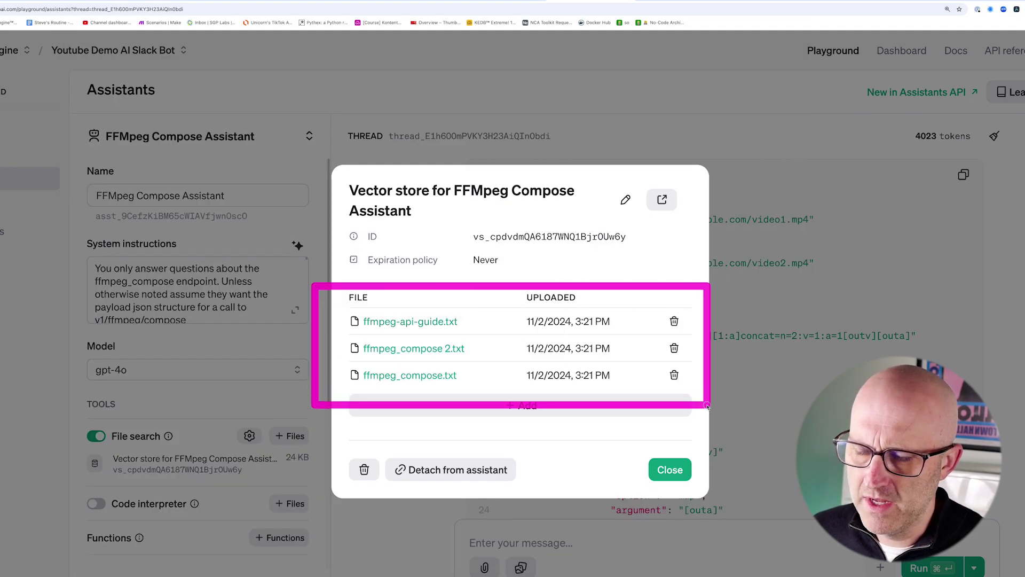
Step: Close the vector store details and read the assistant's full system instructions without changing them
left_click(670, 470)
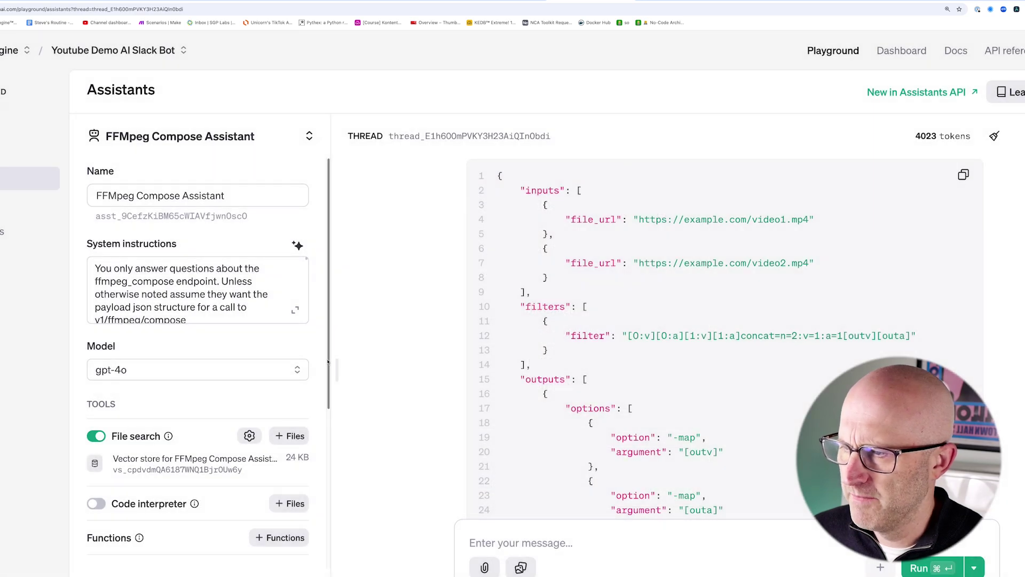
left_click(295, 310)
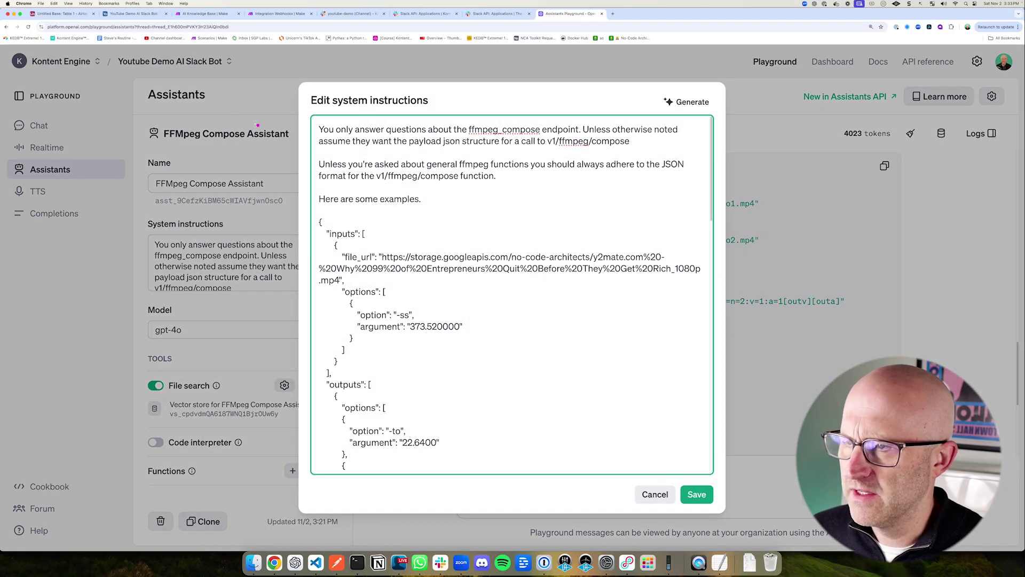
mouse_move(183, 104)
left_mouse_down()
mouse_move(299, 94)
mouse_move(321, 128)
mouse_move(609, 153)
left_mouse_up()
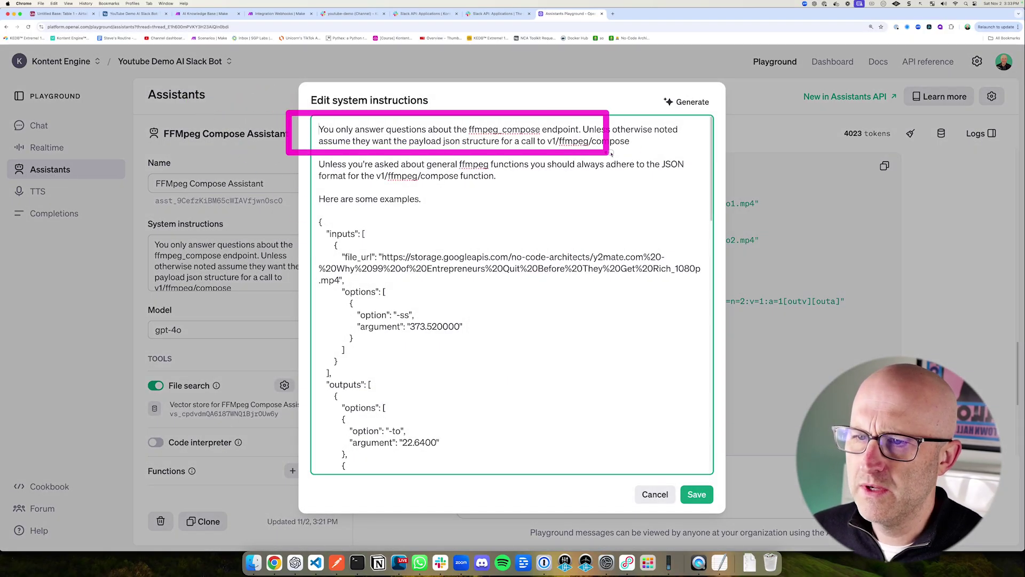
scroll(377, 225, "down", 2)
mouse_move(297, 136)
left_mouse_down()
mouse_move(453, 279)
mouse_move(518, 396)
left_mouse_up()
key("Escape")
left_click_drag(276, 480, 256, 426)
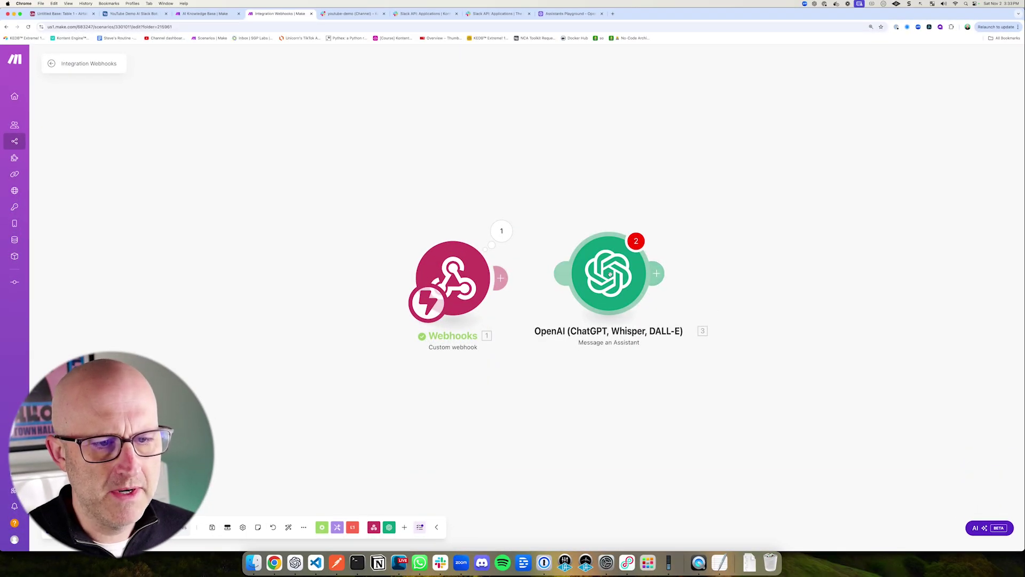
Step: Move the OpenAI module right and the Webhooks module left in Make, then open the YouTube Demo AI Slack Bot base
left_click_drag(610, 274, 934, 337)
left_click_drag(478, 282, 375, 272)
mouse_move(266, 186)
left_mouse_down()
mouse_move(311, 237)
mouse_move(483, 368)
left_mouse_up()
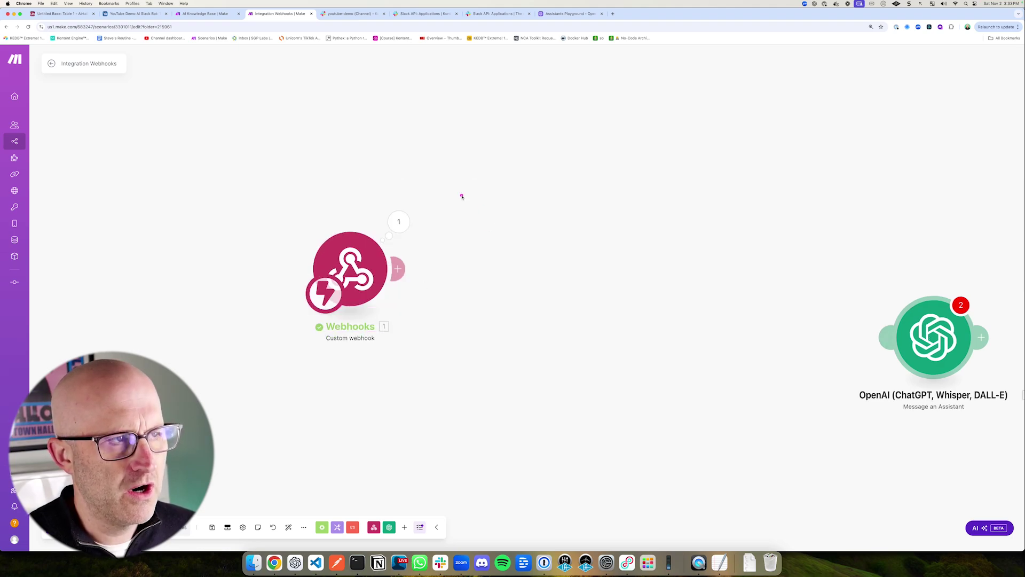
left_click(142, 14)
mouse_move(107, 184)
left_mouse_down()
mouse_move(40, 81)
mouse_move(101, 88)
mouse_move(42, 78)
mouse_move(158, 75)
left_mouse_up()
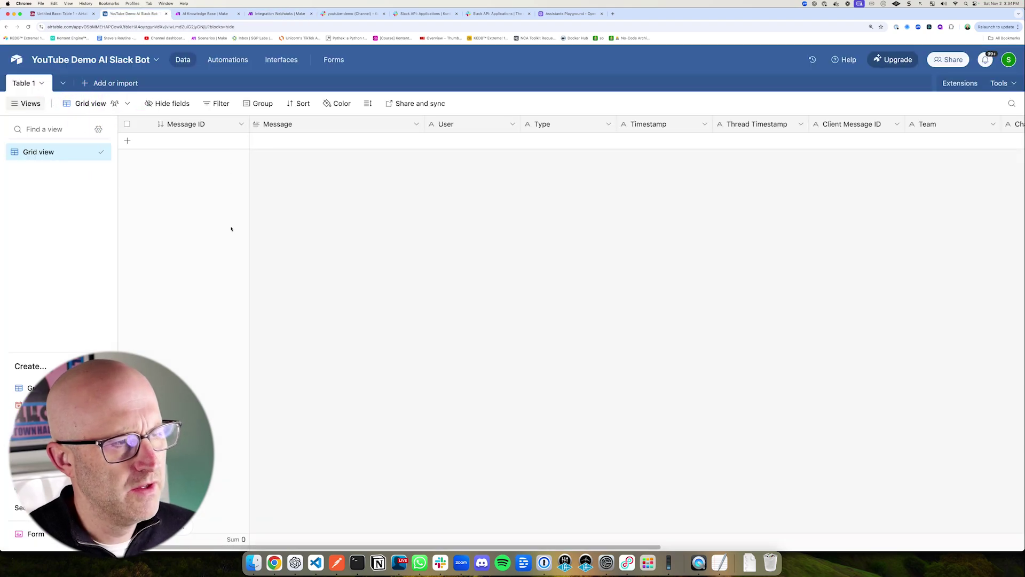
Step: Check Table 1's Message ID, Message, User and Timestamp columns, then go to the youtube-demo Slack channel
mouse_move(115, 104)
left_mouse_down()
mouse_move(222, 134)
mouse_move(1016, 155)
left_mouse_up()
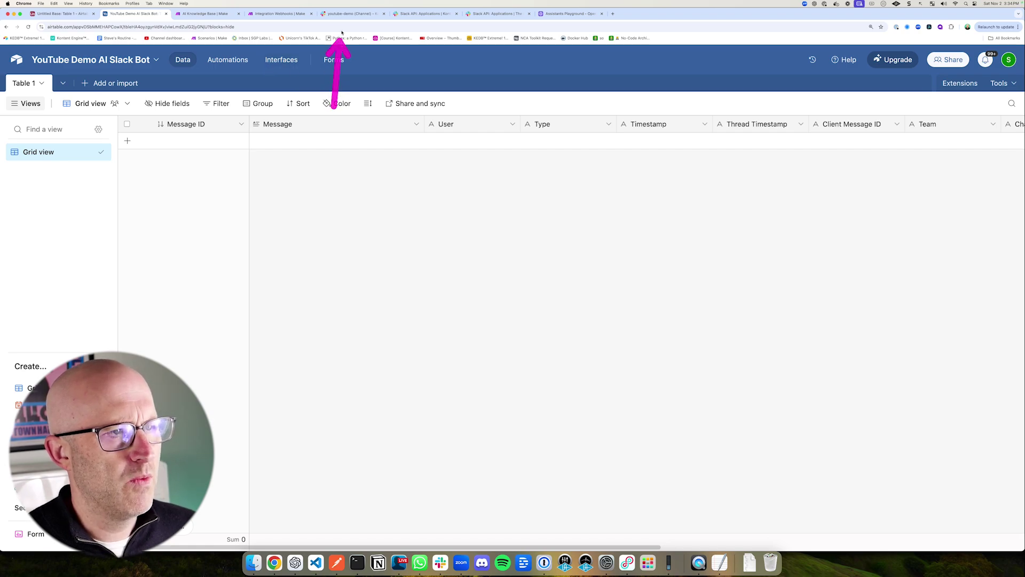
left_click(347, 14)
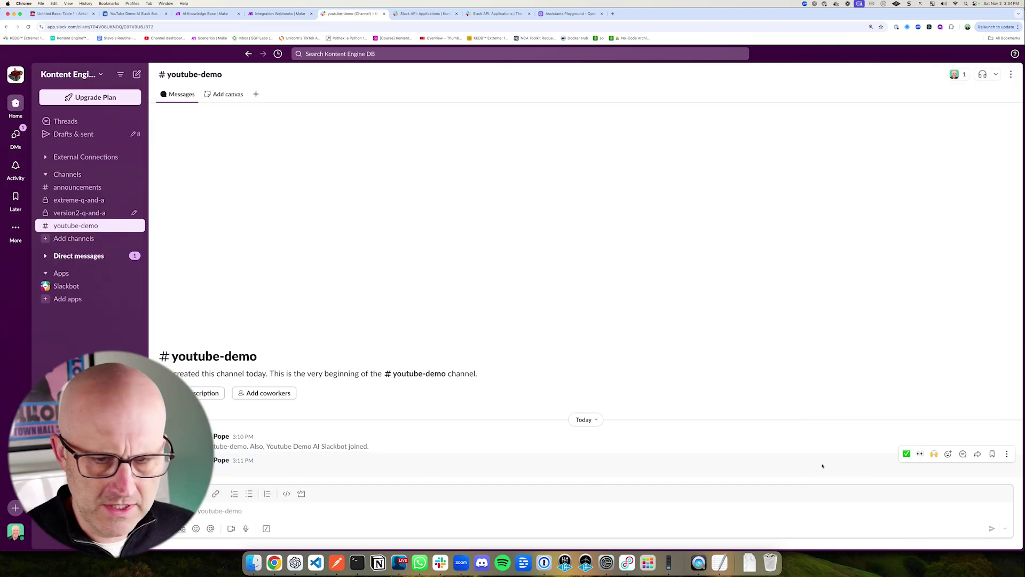
Step: Open the reply thread on the 'test' message in #youtube-demo, then go back to the Assistants Playground
left_click(963, 454)
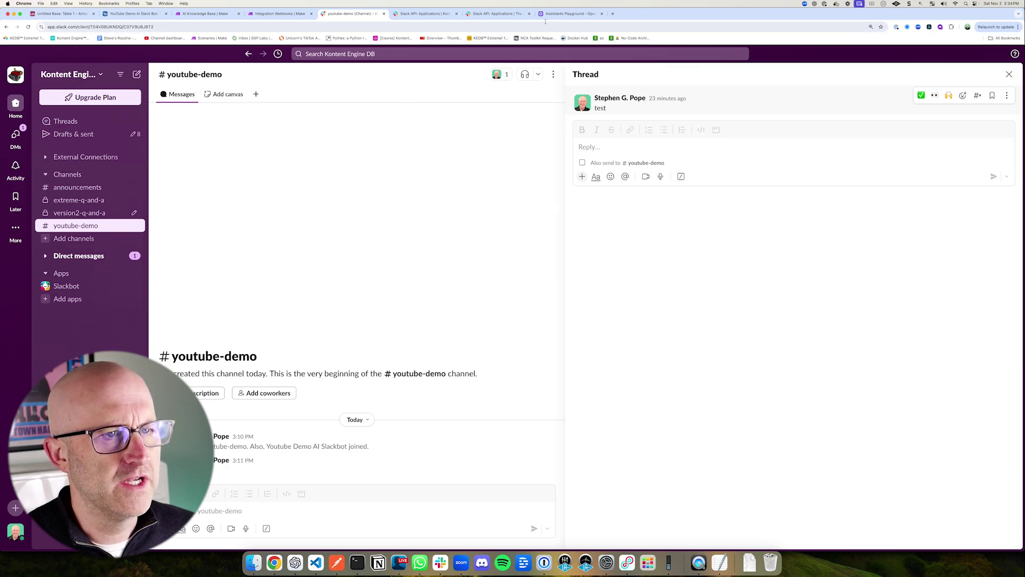
left_click(566, 14)
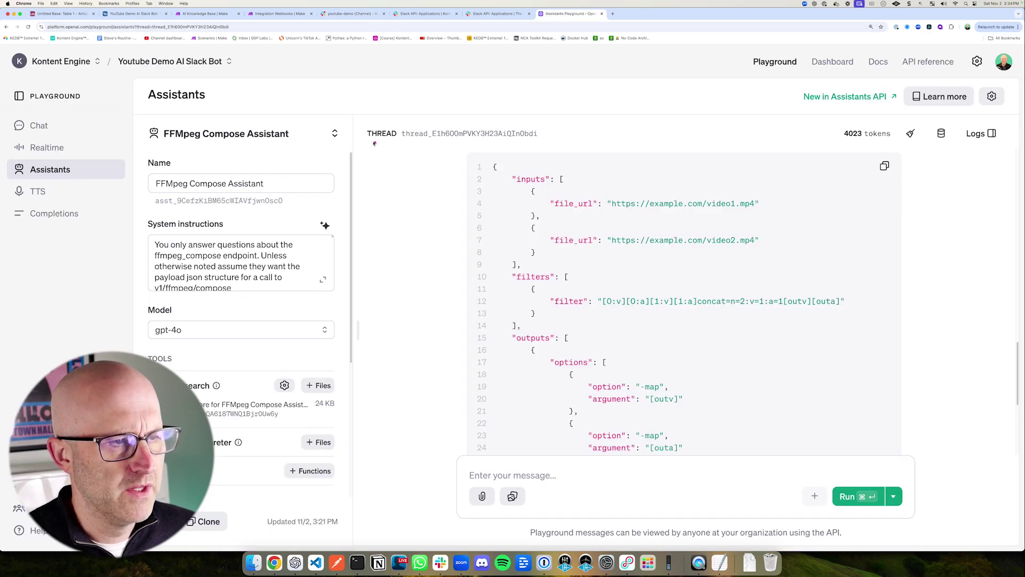
Step: Check the playground's thread ID and read the assistant's JSON reply to the end, then return to Slack
left_click_drag(356, 125, 563, 150)
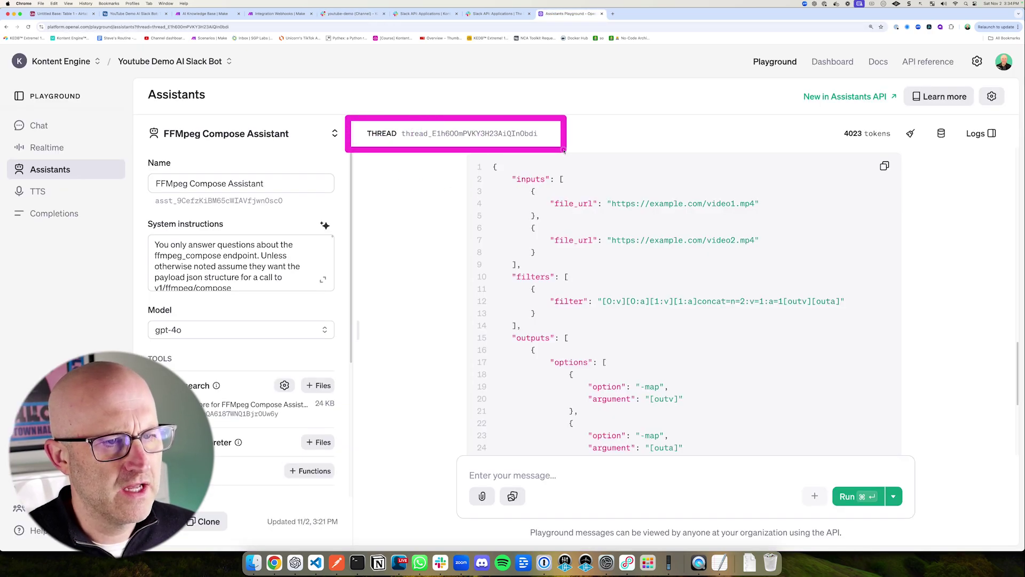
scroll(602, 405, "down", 5)
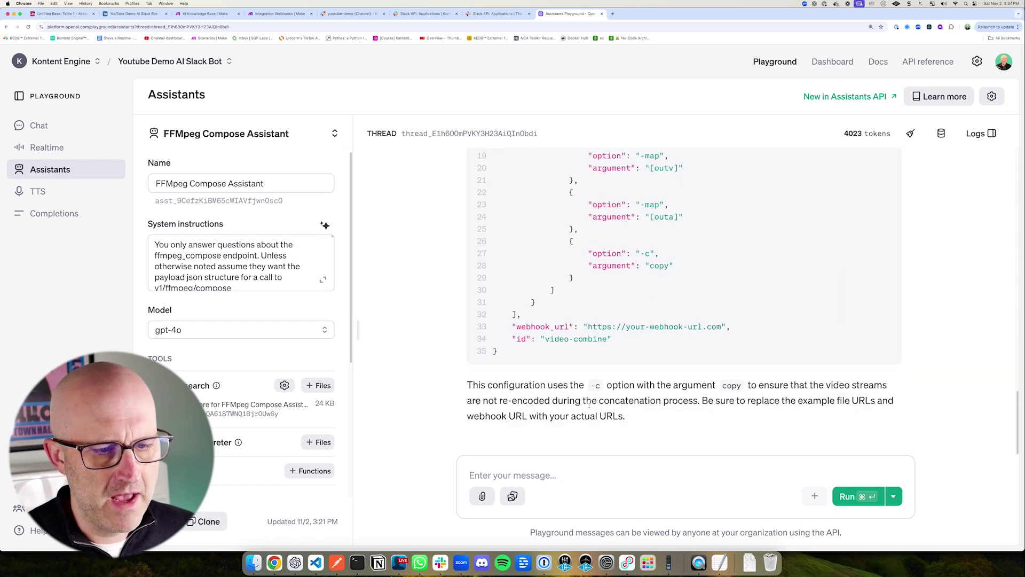
scroll(587, 405, "up", 6)
scroll(534, 402, "down", 6)
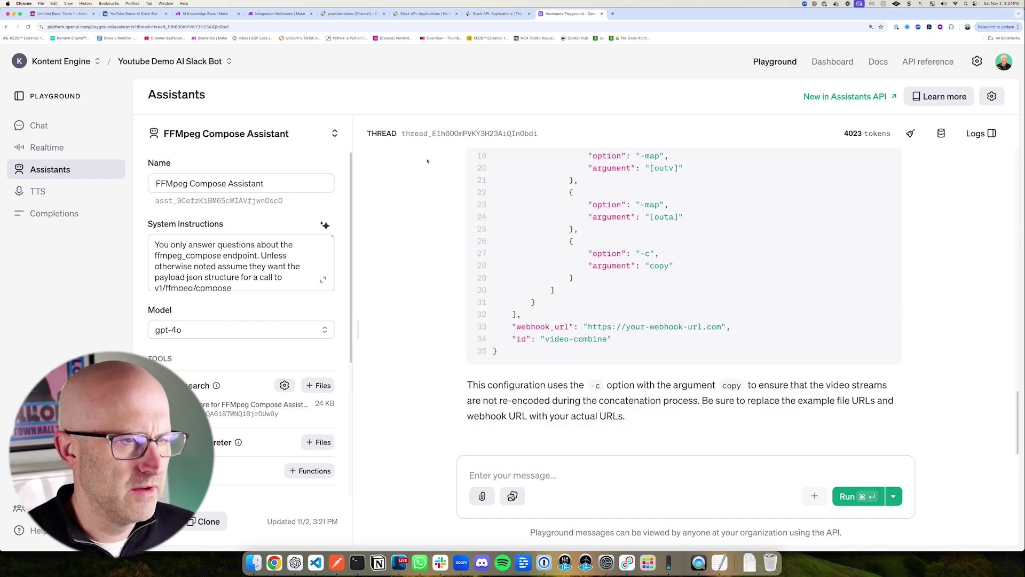
left_click(349, 13)
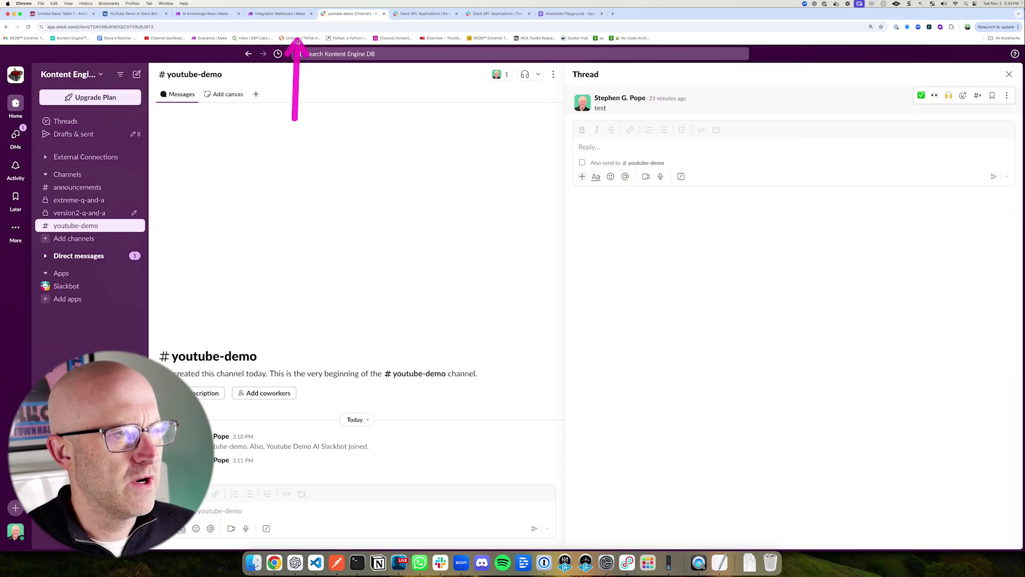
Step: Add an Airtable module after the Webhooks trigger in the Make scenario
left_click(279, 14)
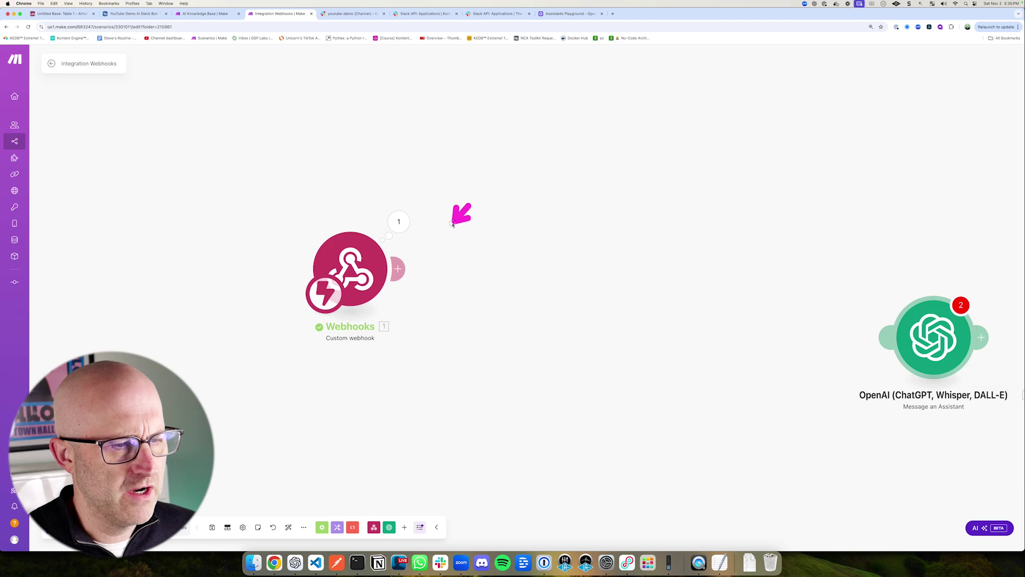
left_click(400, 269)
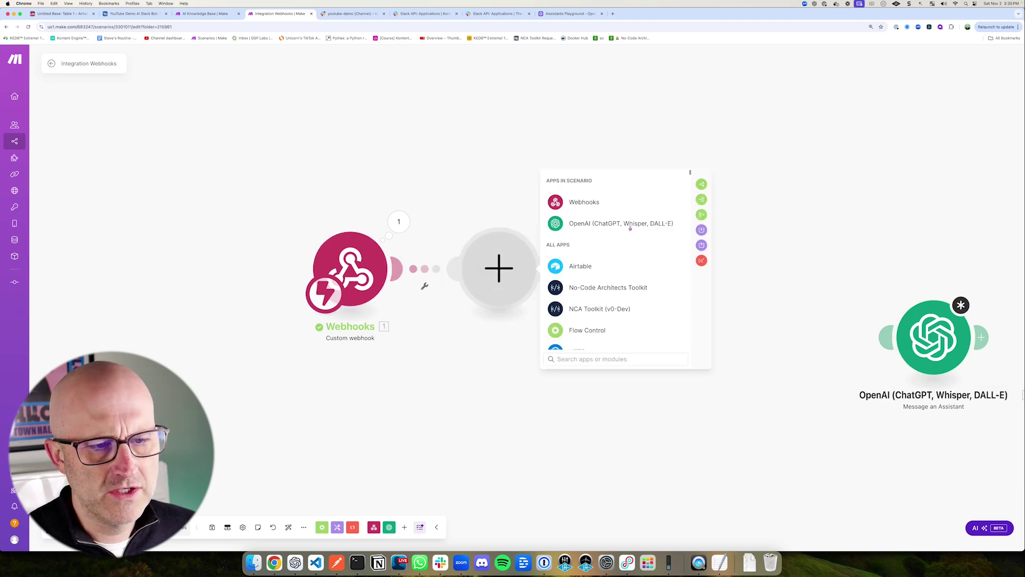
left_click(593, 268)
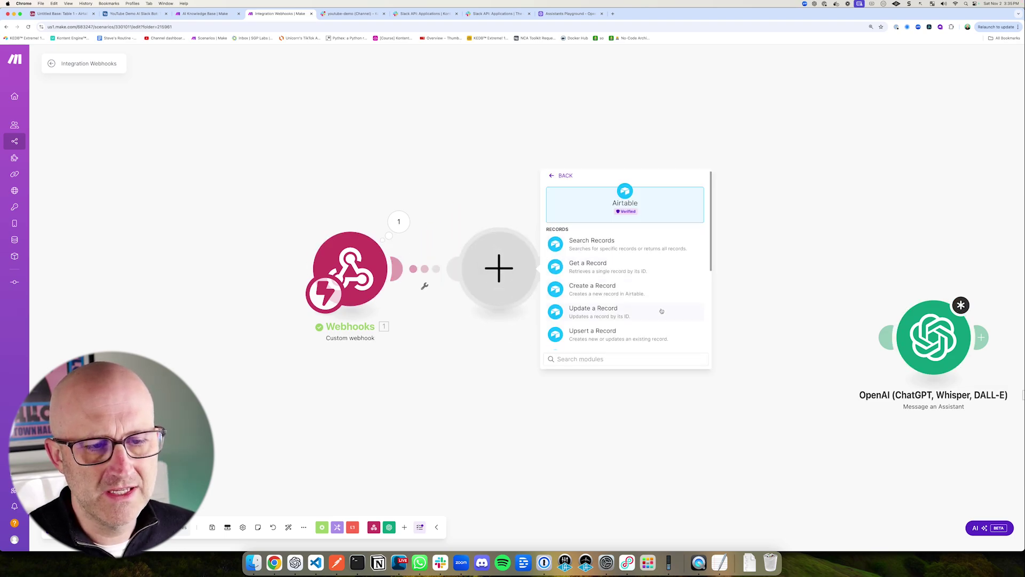
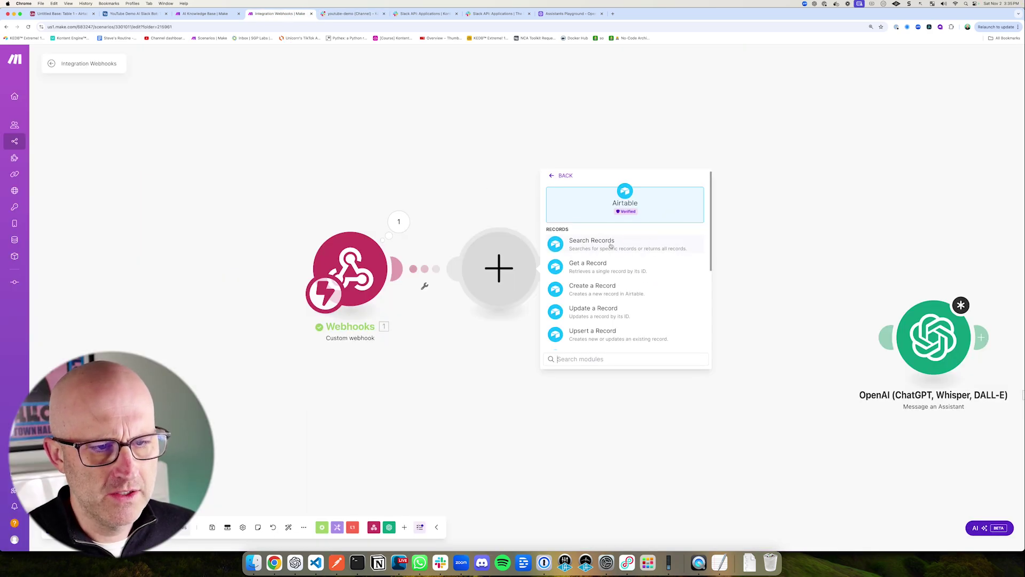
Step: Pick Search Records from the Airtable modules to place it after the Webhooks trigger
left_click(599, 244)
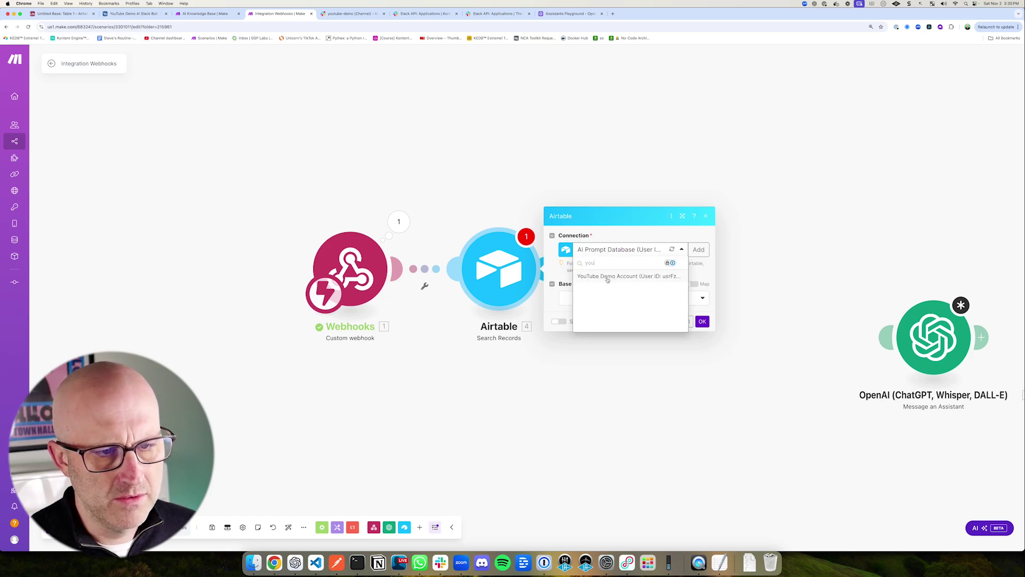
Step: Use the YouTube Demo Account connection, base YouTube Demo AI Slack Bot, Table 1, outputting Assistant Thread ID
left_click(607, 277)
left_click(604, 299)
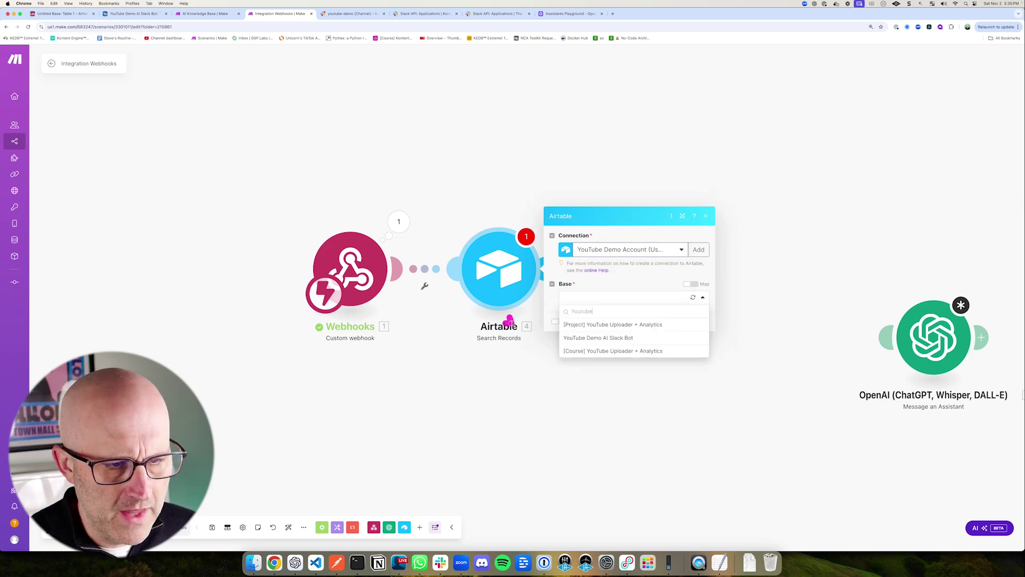
left_click(610, 338)
left_click(591, 254)
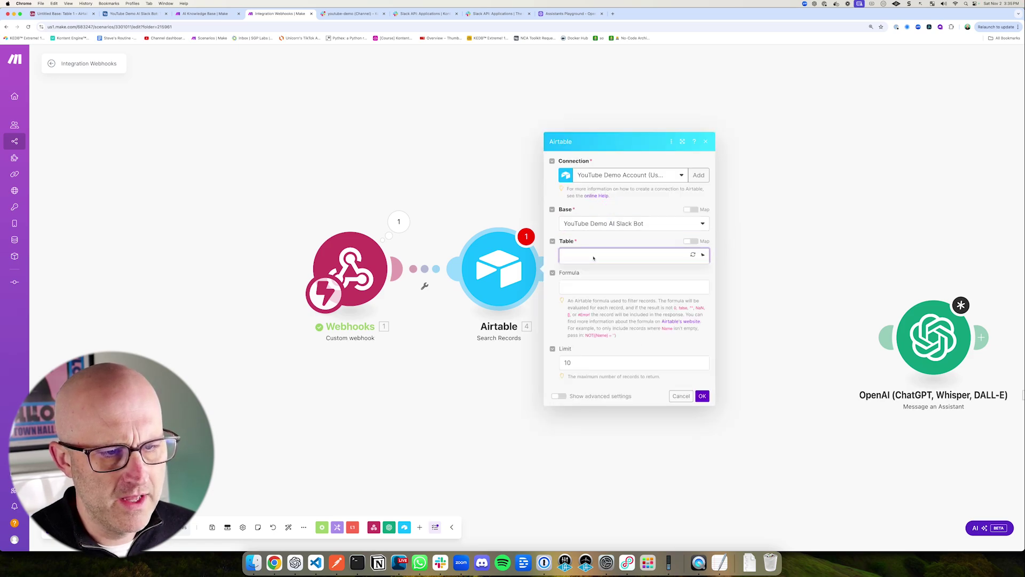
left_click(592, 268)
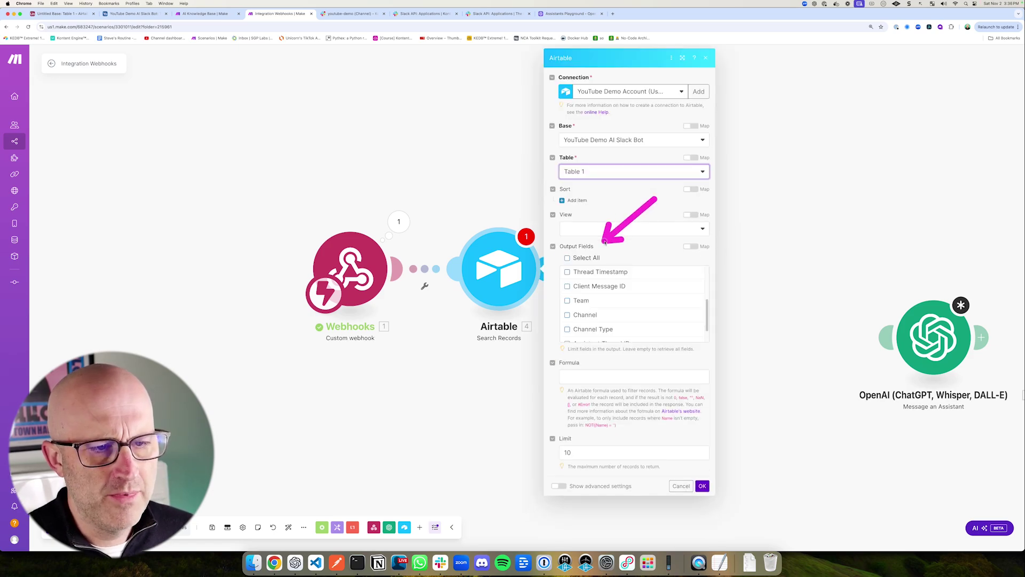
left_click_drag(708, 310, 707, 323)
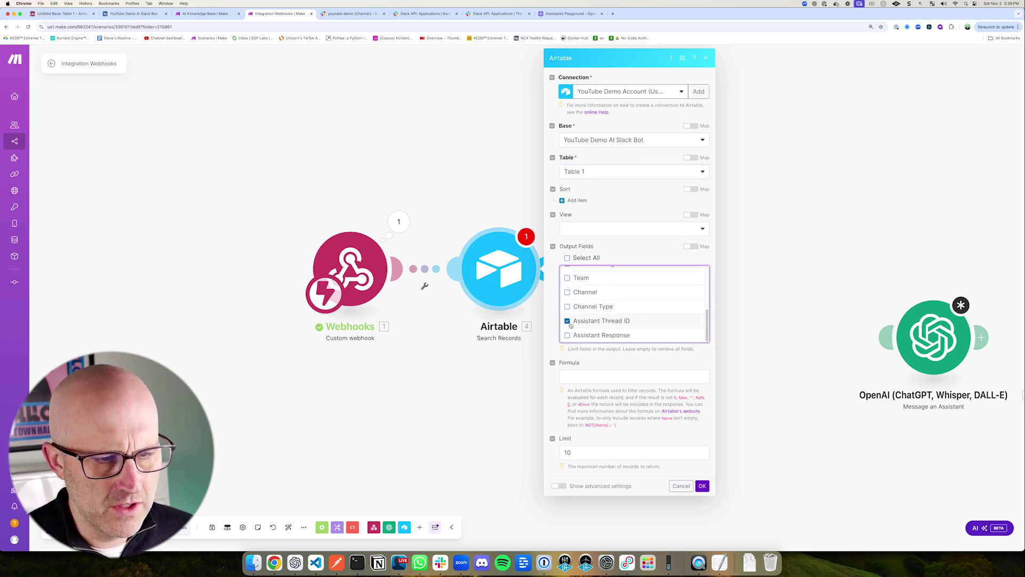
mouse_move(709, 326)
left_mouse_down()
mouse_move(708, 316)
mouse_move(707, 327)
left_mouse_up()
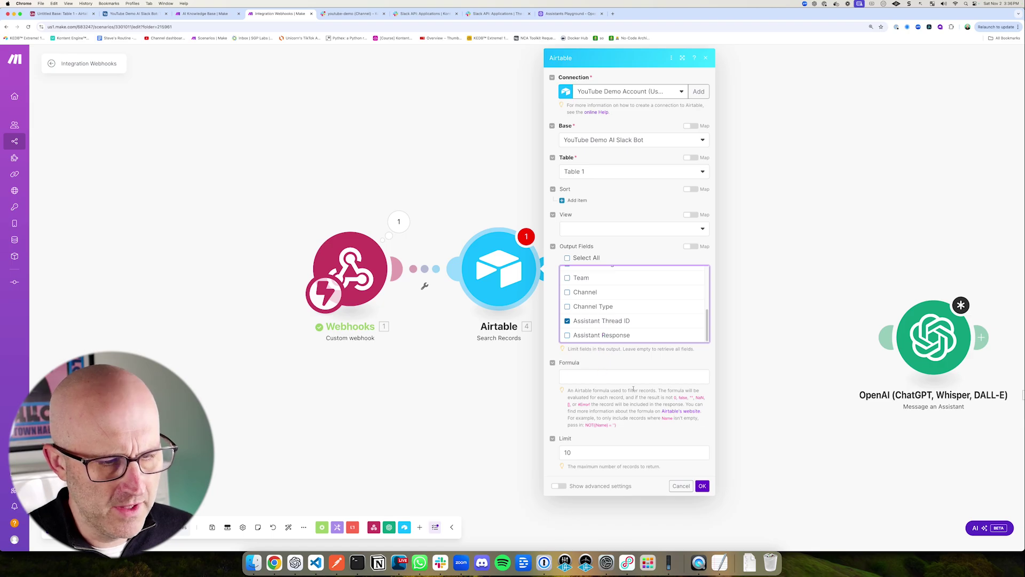
left_click(571, 377)
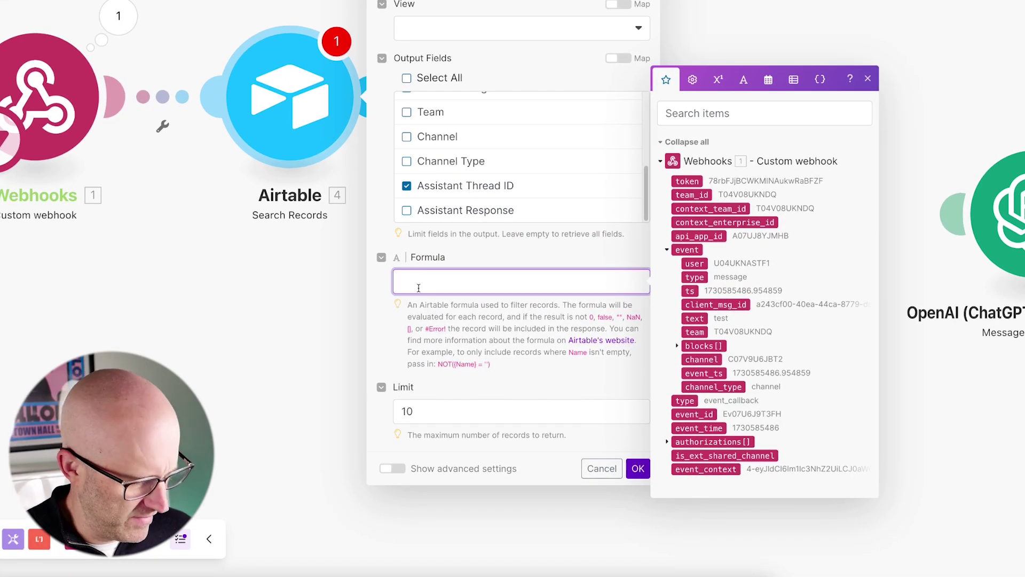
Step: Paste the prepared AND filter formula into the search and widen the panel to show it
type("AND({Thread Timestamp}!=\"\",{Thread Timestamp}=\"1.event.thread_ts\",{User}=\"1. event: user\")")
left_click(545, 243)
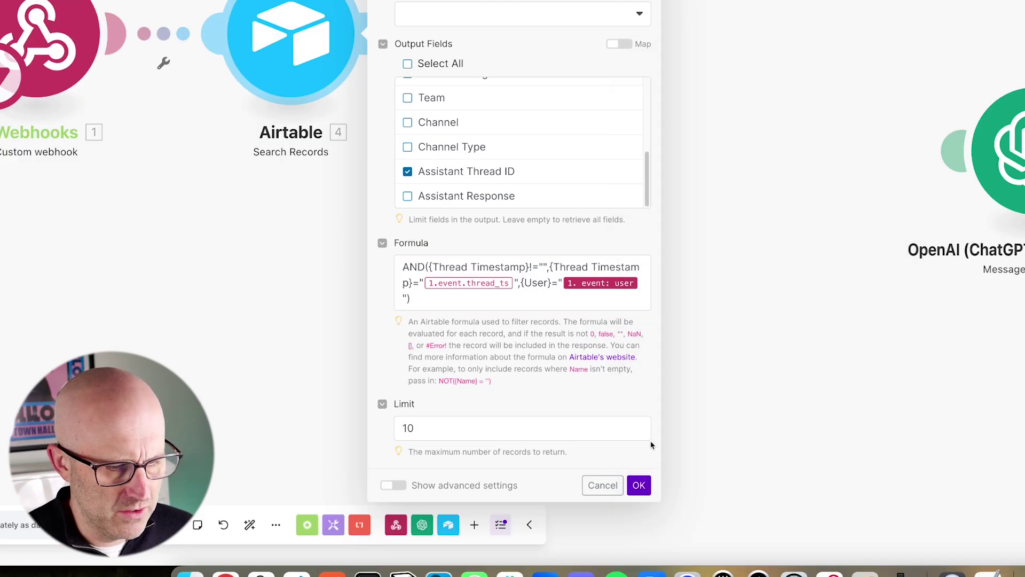
left_click_drag(656, 498, 1019, 513)
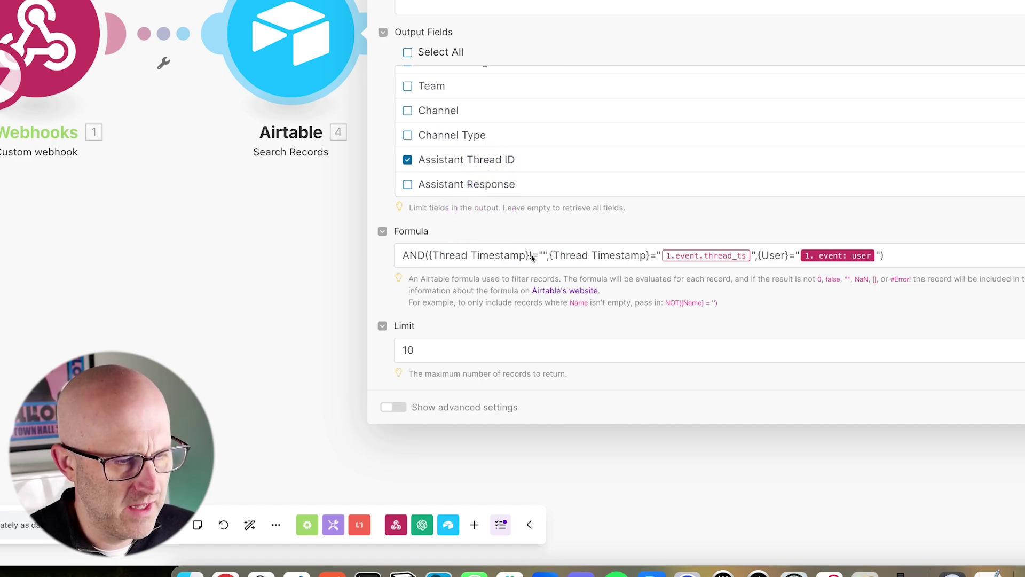
mouse_move(458, 136)
left_mouse_down()
mouse_move(448, 190)
mouse_move(458, 235)
mouse_move(515, 238)
left_mouse_up()
mouse_move(459, 360)
left_mouse_down()
mouse_move(434, 276)
mouse_move(471, 279)
left_mouse_up()
mouse_move(478, 170)
left_mouse_down()
mouse_move(438, 239)
mouse_move(515, 241)
left_mouse_up()
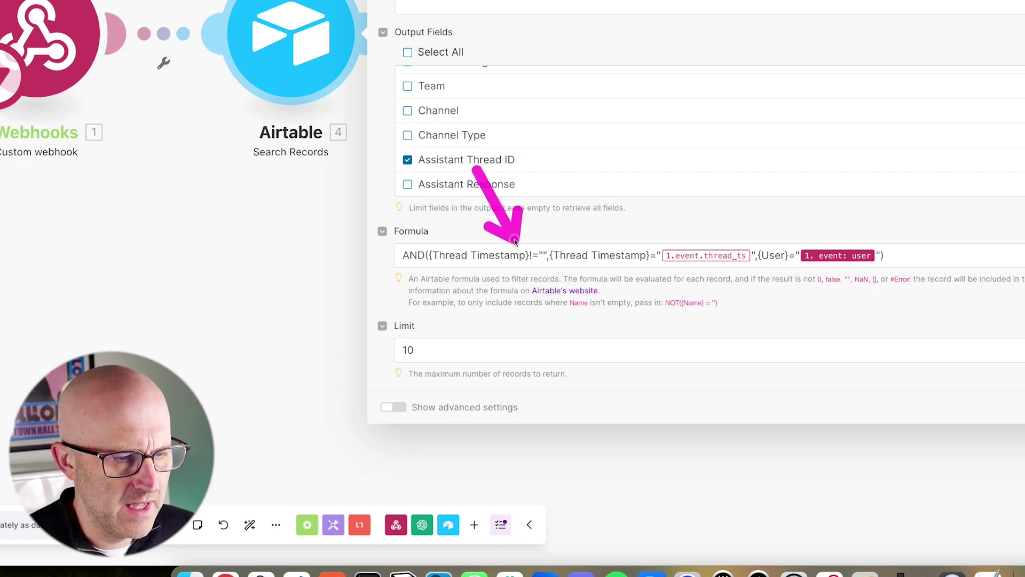
mouse_move(436, 342)
left_mouse_down()
mouse_move(451, 286)
mouse_move(520, 271)
left_mouse_up()
mouse_move(525, 334)
left_mouse_down()
mouse_move(520, 270)
mouse_move(550, 260)
left_mouse_up()
left_click_drag(551, 178, 550, 249)
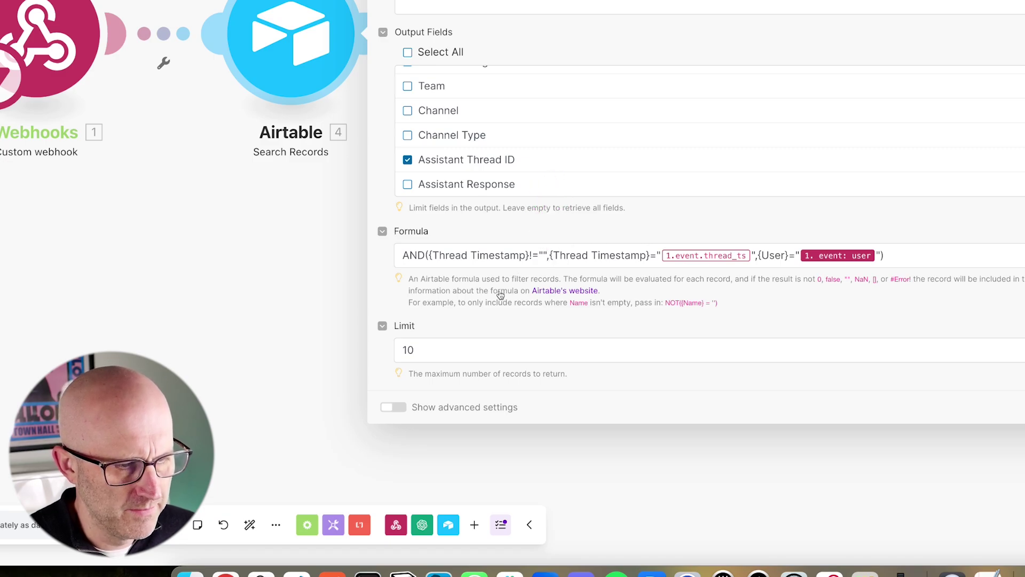
mouse_move(481, 159)
left_mouse_down()
mouse_move(442, 235)
mouse_move(537, 243)
left_mouse_up()
mouse_move(576, 151)
left_mouse_down()
mouse_move(570, 231)
mouse_move(625, 241)
left_mouse_up()
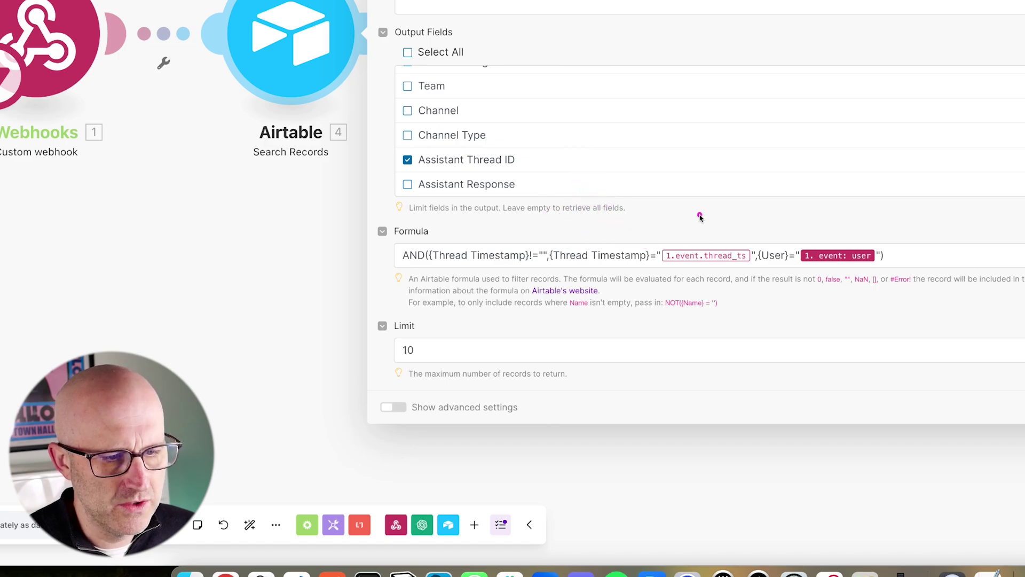
left_click_drag(703, 160, 671, 235)
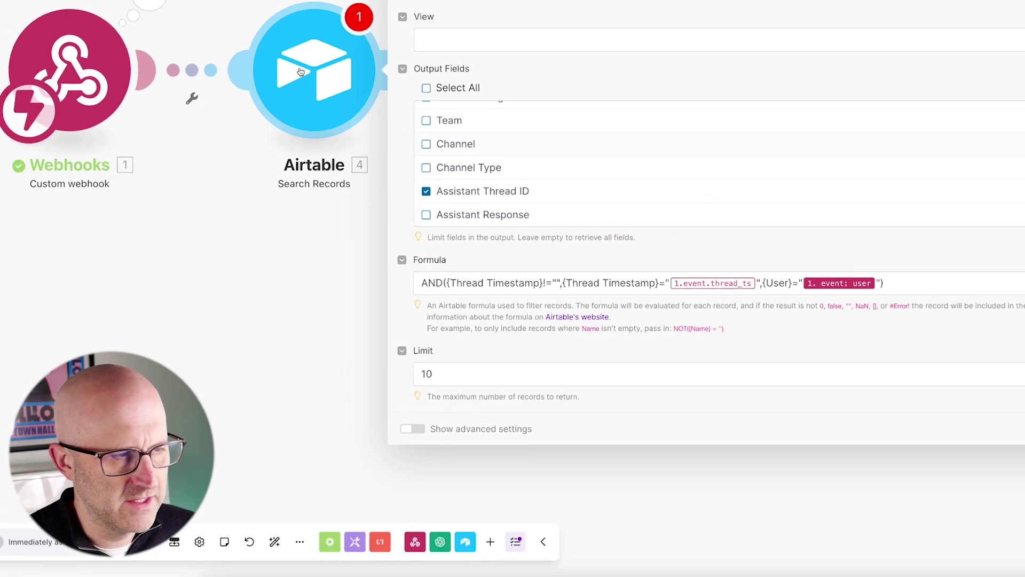
left_click_drag(217, 46, 247, 110)
left_click_drag(719, 308, 726, 363)
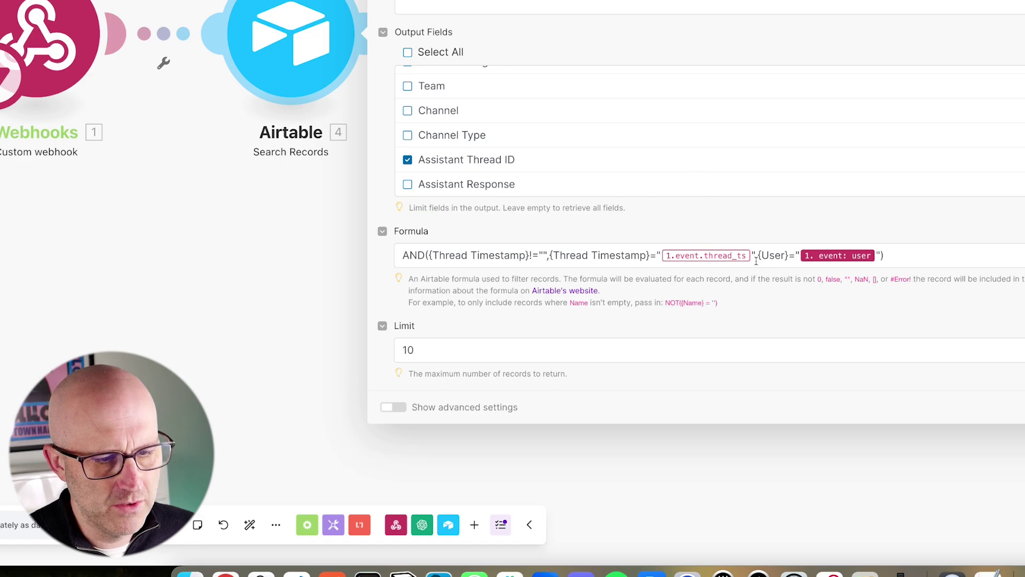
Step: Rework the formula so Thread Timestamp matches {{1.event.thread_ts}} and User matches event user
left_click(756, 260)
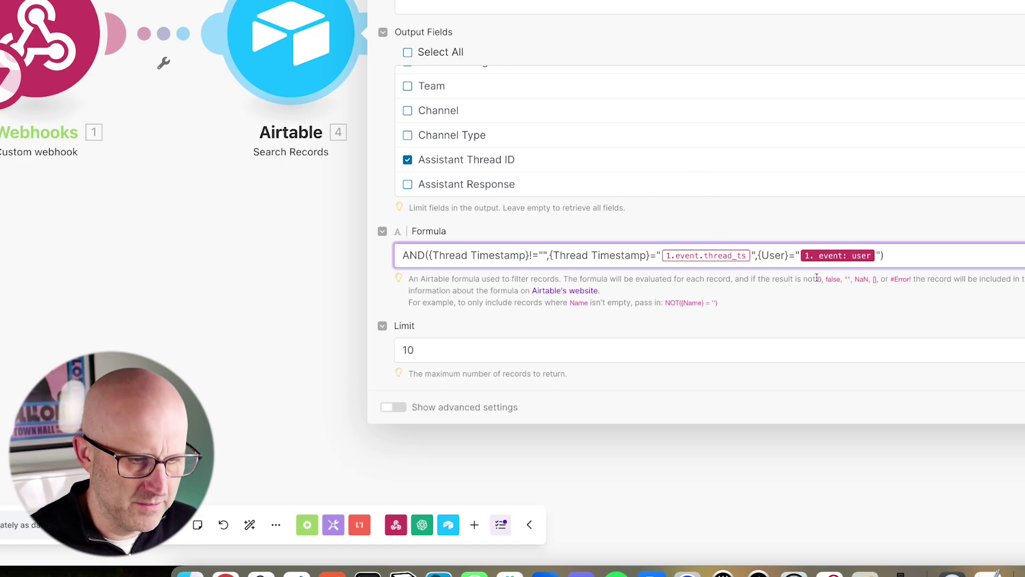
key("BackSpace")
left_click_drag(756, 179, 750, 240)
key("BackSpace")
left_click_drag(662, 206, 664, 239)
left_click_drag(661, 168, 665, 240)
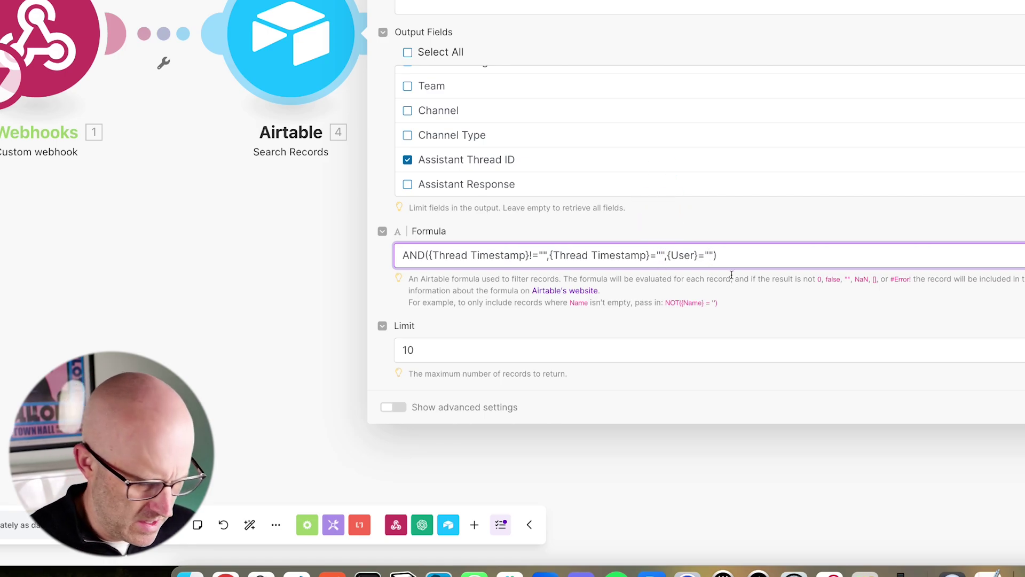
type("{{")
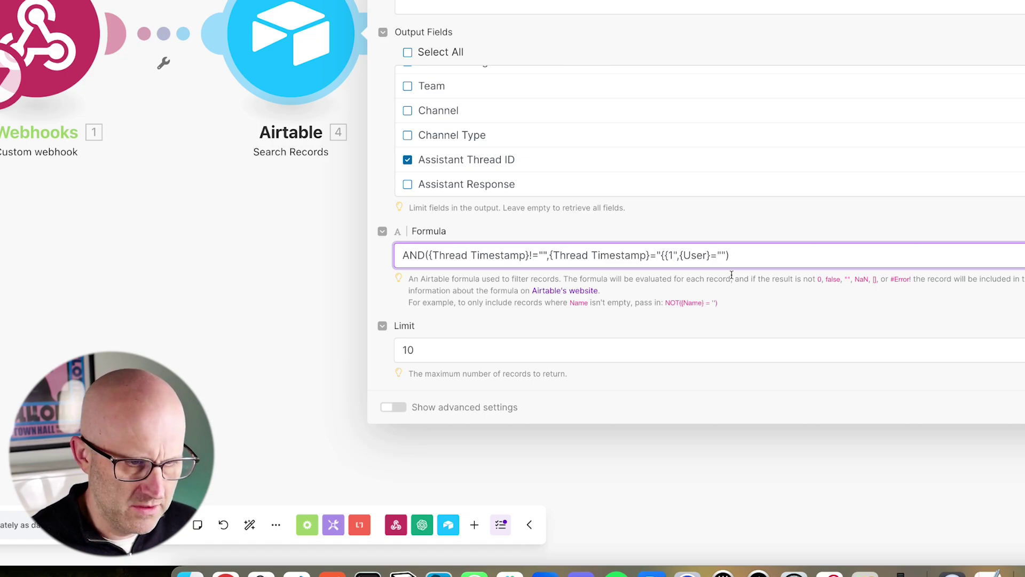
type("1.even")
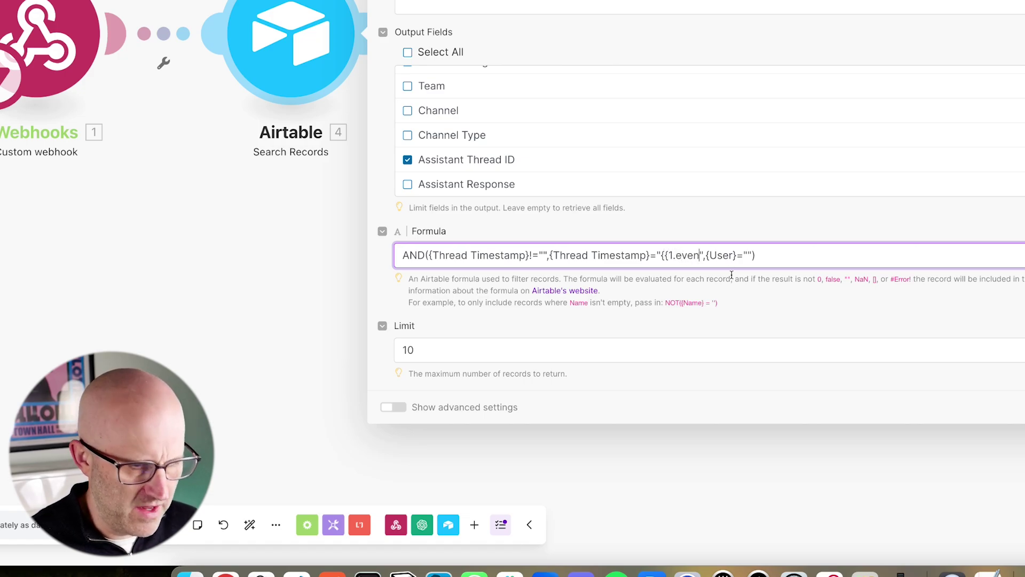
type("t.thread")
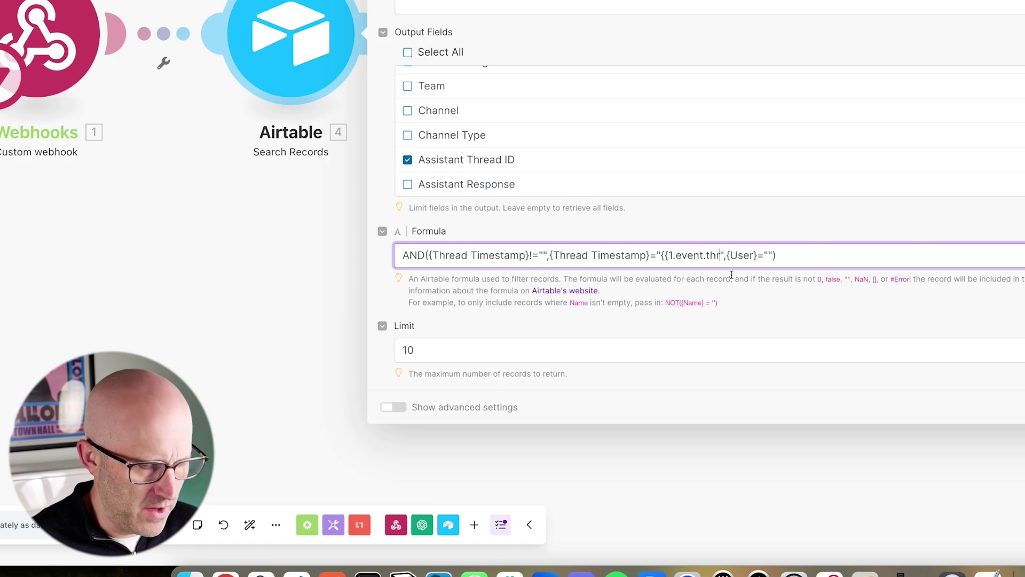
type("_ts")
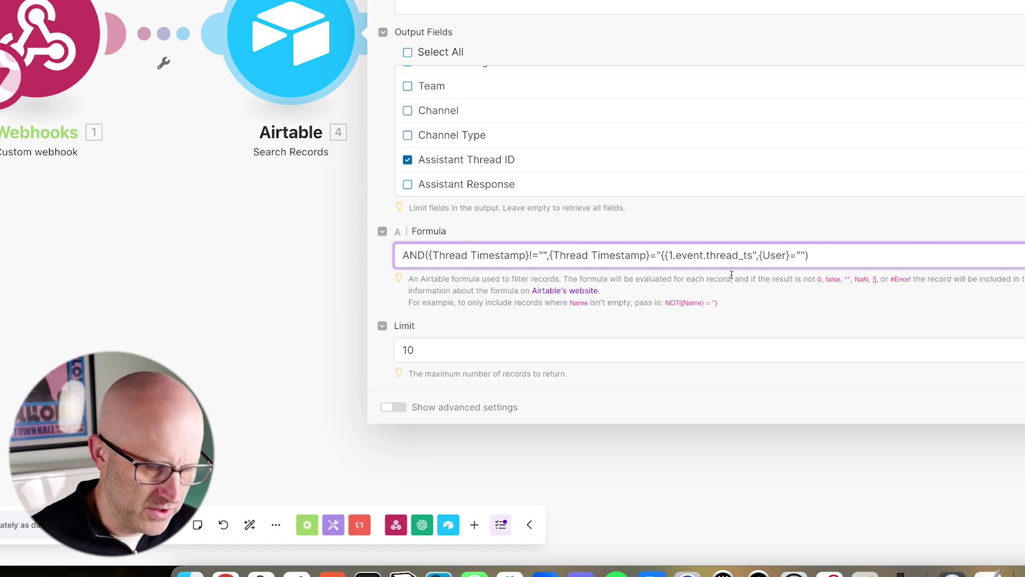
type("}}")
left_click_drag(718, 150, 737, 238)
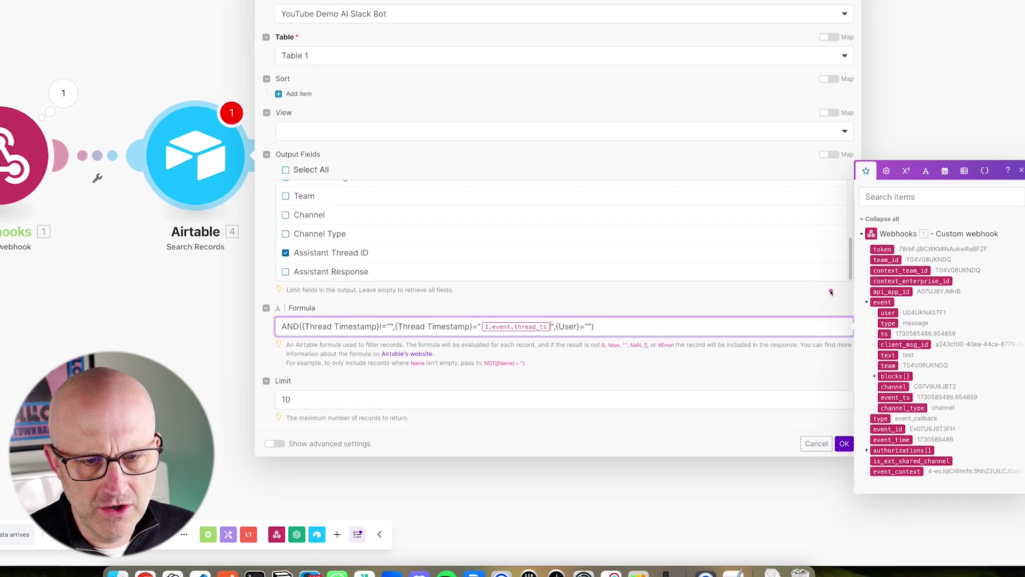
left_click_drag(922, 242, 884, 314)
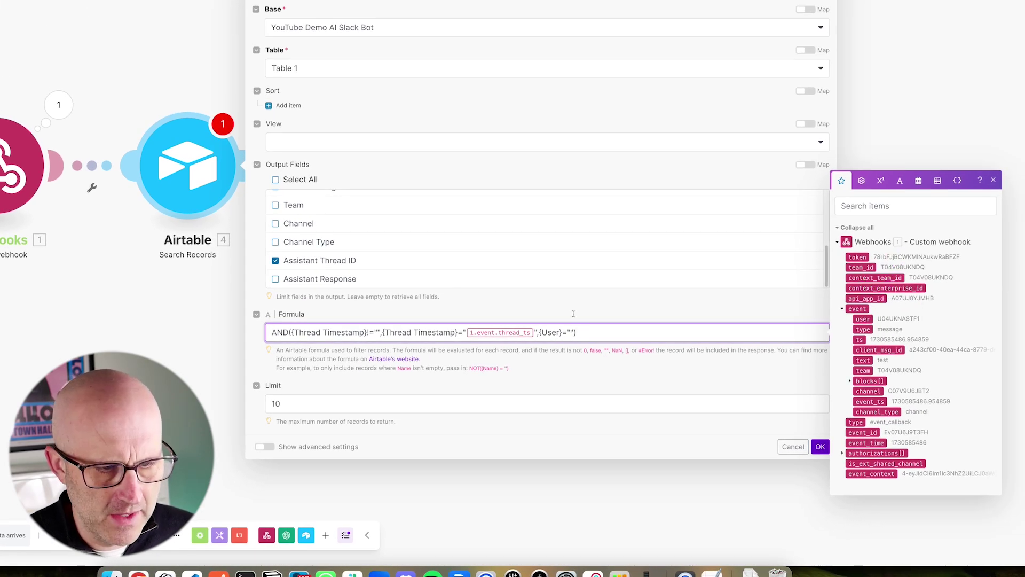
left_click_drag(573, 275, 573, 332)
left_click_drag(911, 269, 854, 296)
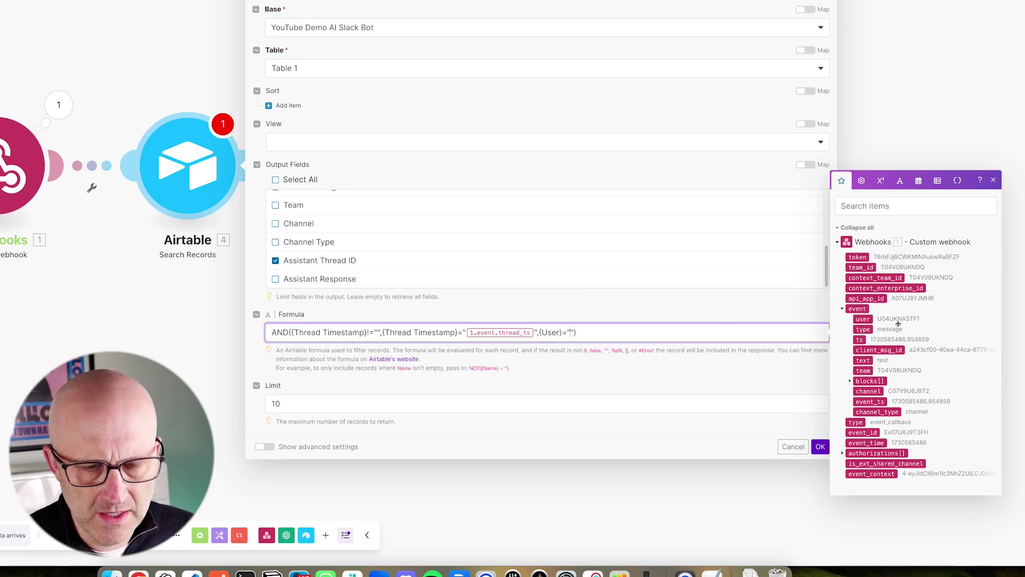
left_click_drag(917, 264, 872, 315)
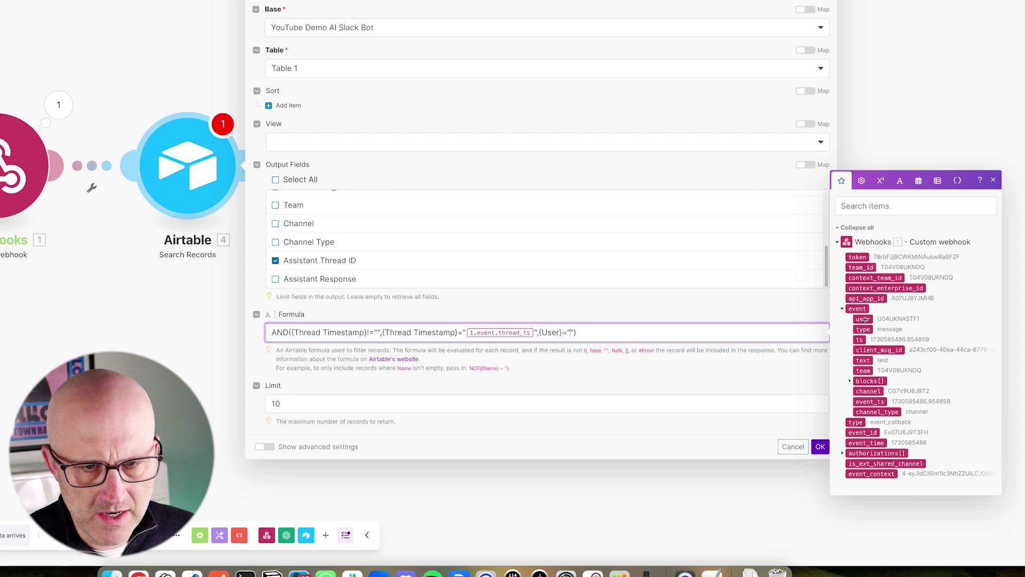
left_click(864, 318)
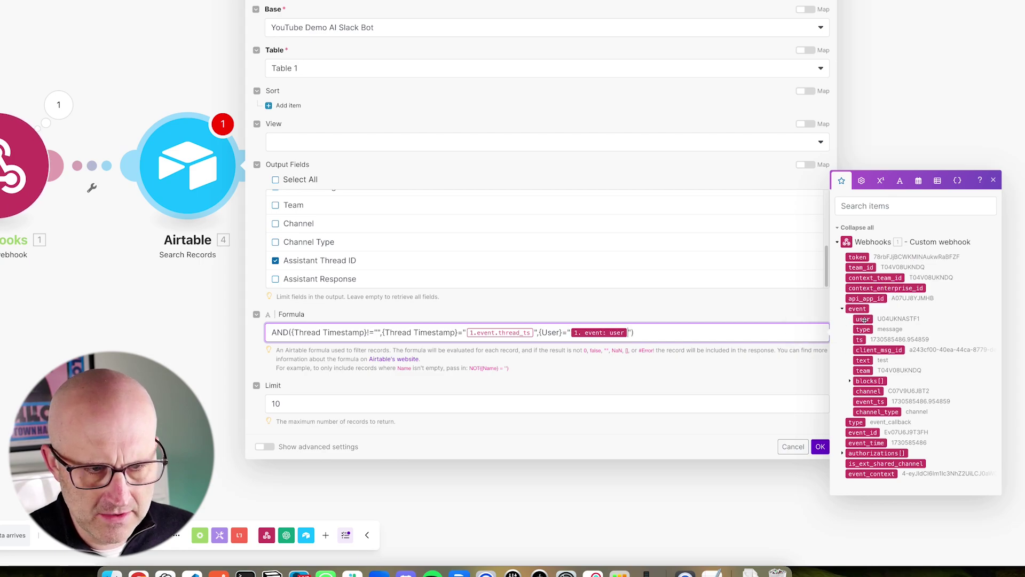
Step: Limit the search to 1 record, save it, and add an empty step after it
left_click_drag(382, 227, 291, 311)
left_click_drag(350, 340, 295, 386)
left_click(291, 403)
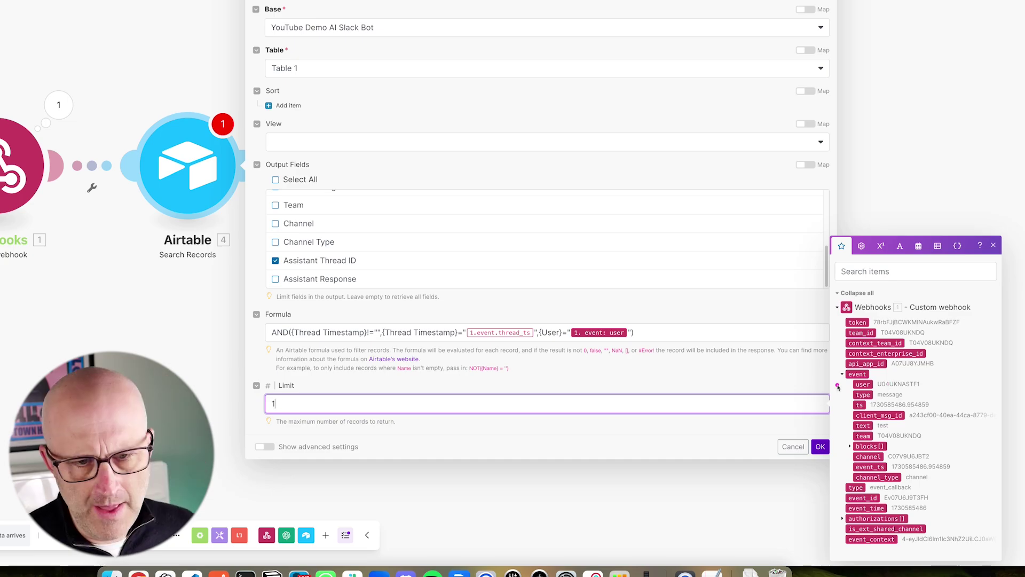
left_click_drag(893, 374, 833, 439)
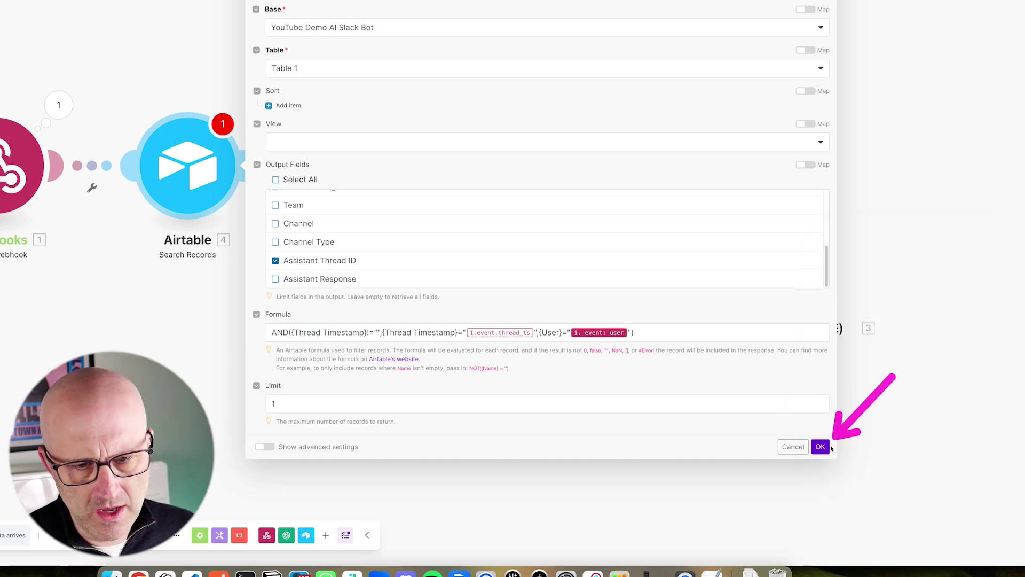
left_click(820, 447)
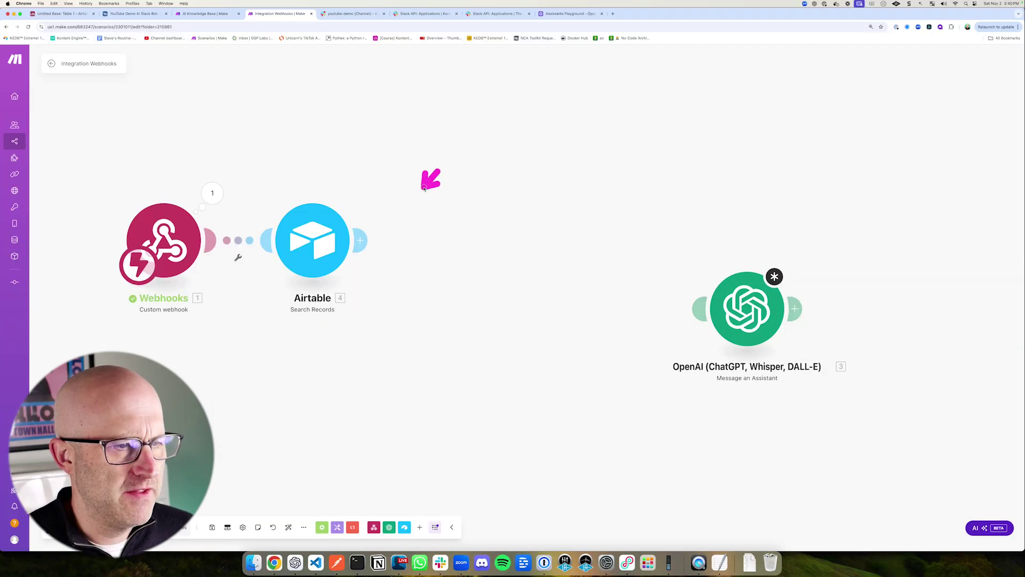
left_click_drag(424, 188, 375, 229)
left_click(360, 240)
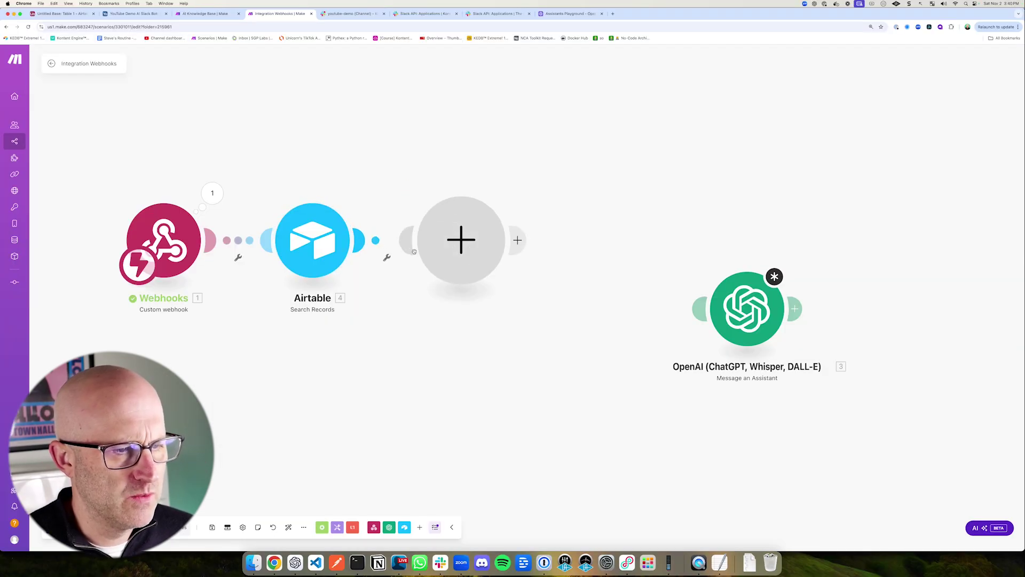
Step: Choose Airtable as the app for the new step following Search Records
mouse_move(206, 110)
left_mouse_down()
mouse_move(184, 170)
mouse_move(369, 343)
mouse_move(395, 350)
left_mouse_up()
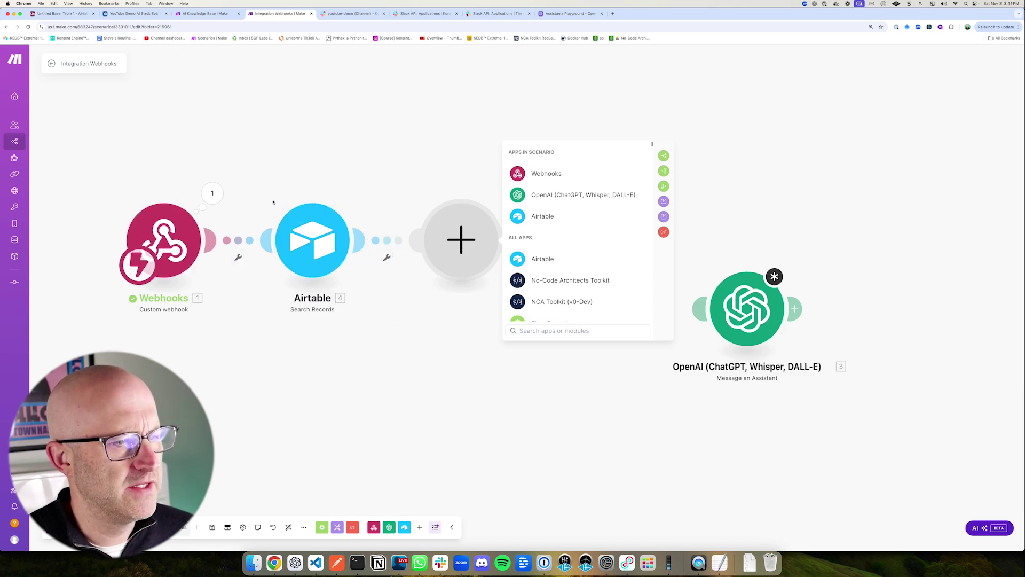
mouse_move(244, 165)
left_mouse_down()
mouse_move(294, 246)
mouse_move(398, 352)
left_mouse_up()
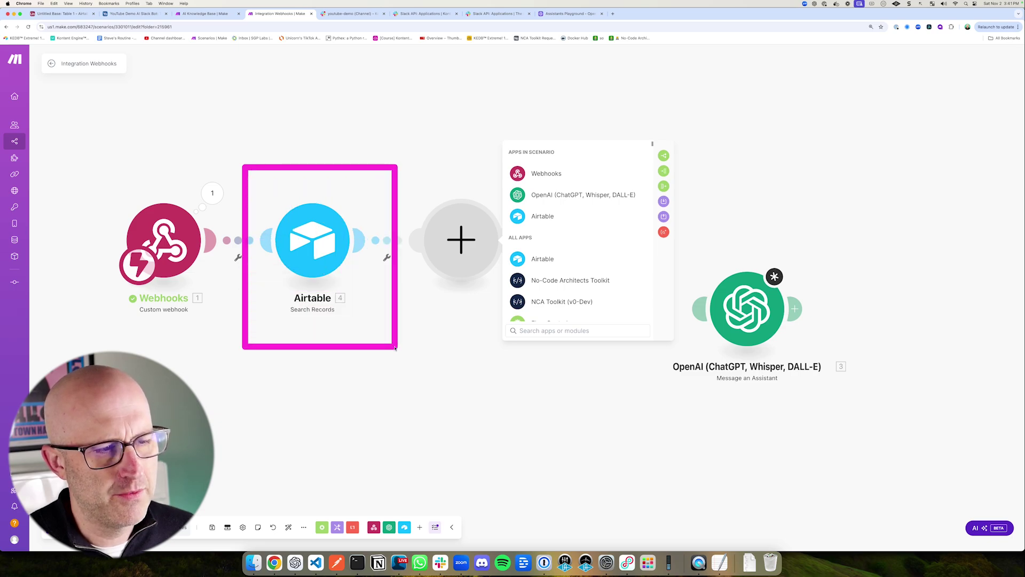
left_click_drag(90, 170, 231, 314)
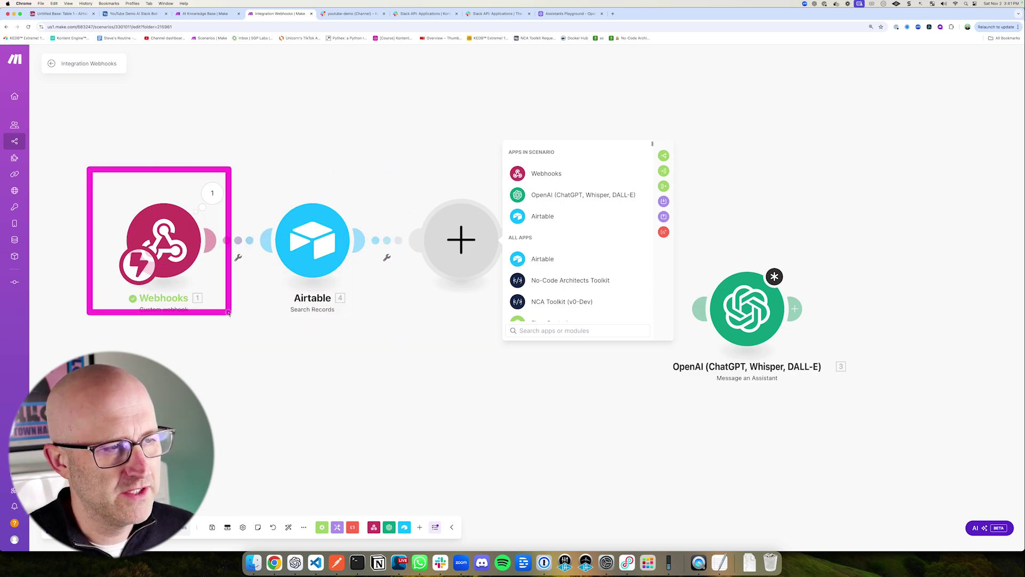
mouse_move(386, 175)
left_mouse_down()
mouse_move(539, 298)
mouse_move(537, 319)
left_mouse_up()
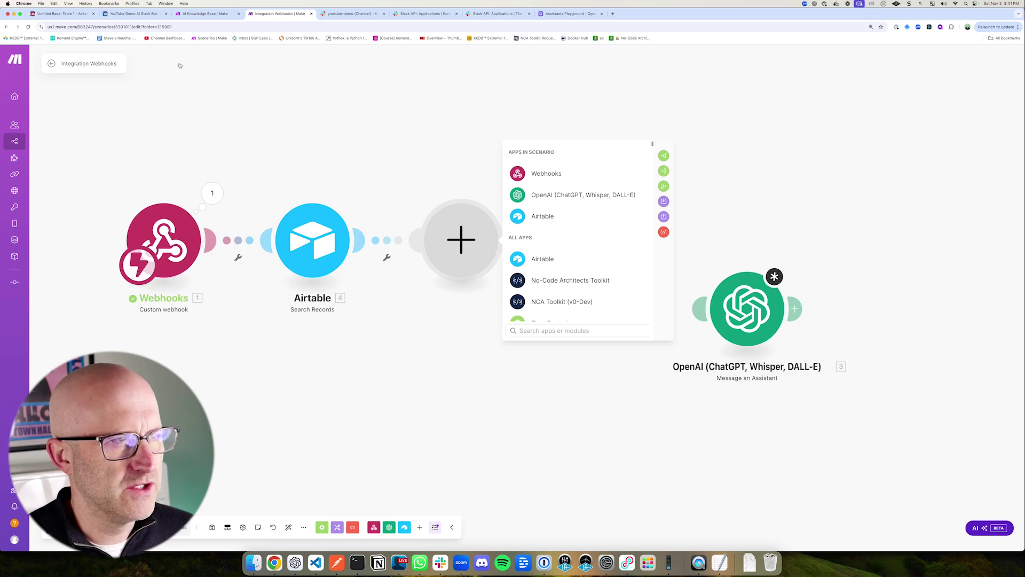
left_click_drag(174, 121, 151, 48)
left_click_drag(606, 206, 557, 255)
left_click(557, 256)
left_click_drag(630, 180, 578, 258)
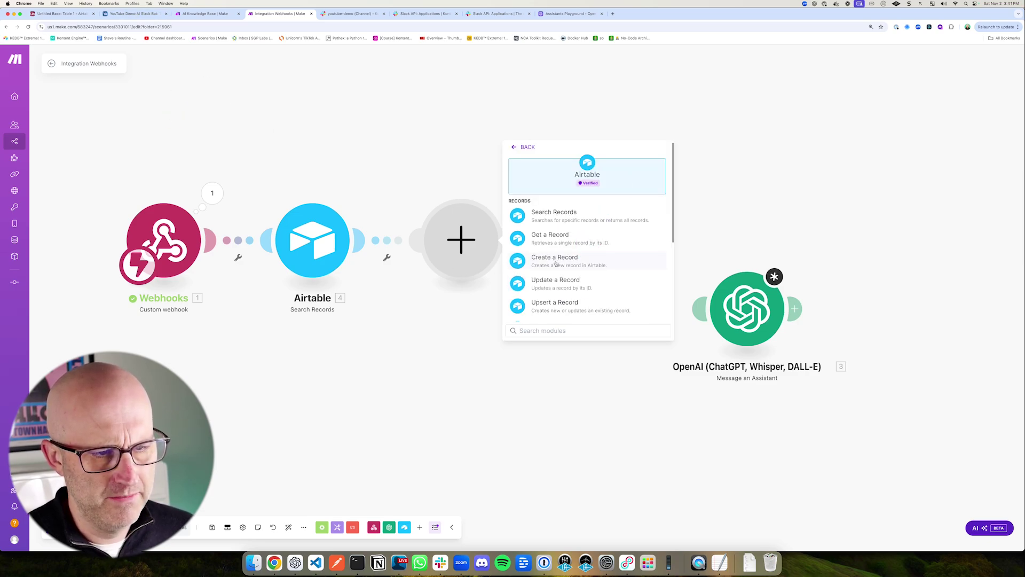
Step: Add an Airtable Create a Record step on base YouTube Demo AI Slack Bot, Table 1
left_click(578, 259)
left_click_drag(589, 115, 556, 155)
left_click_drag(354, 133, 329, 194)
left_click_drag(574, 179, 538, 211)
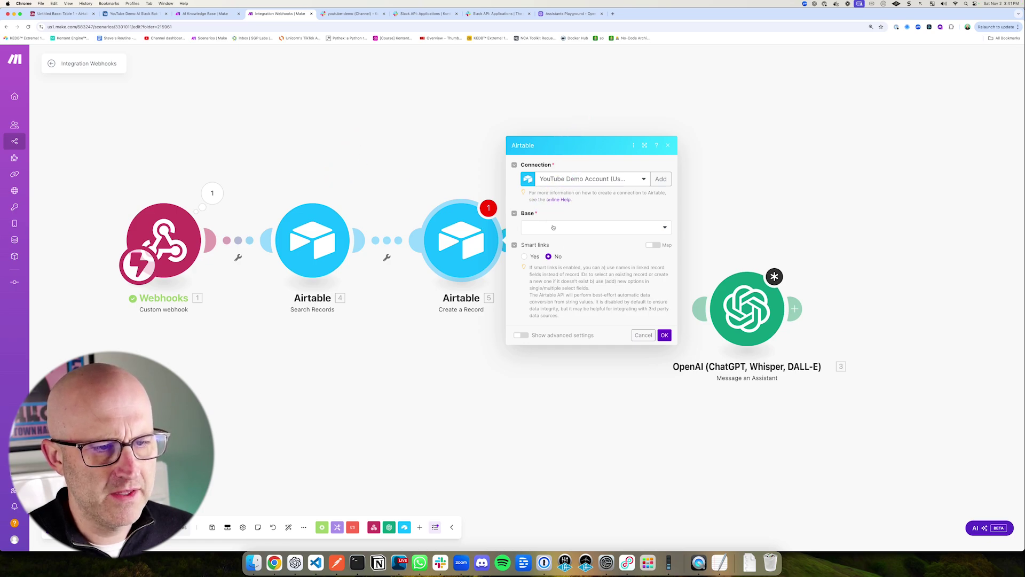
left_click(553, 227)
type("YouT")
left_click_drag(649, 227, 633, 254)
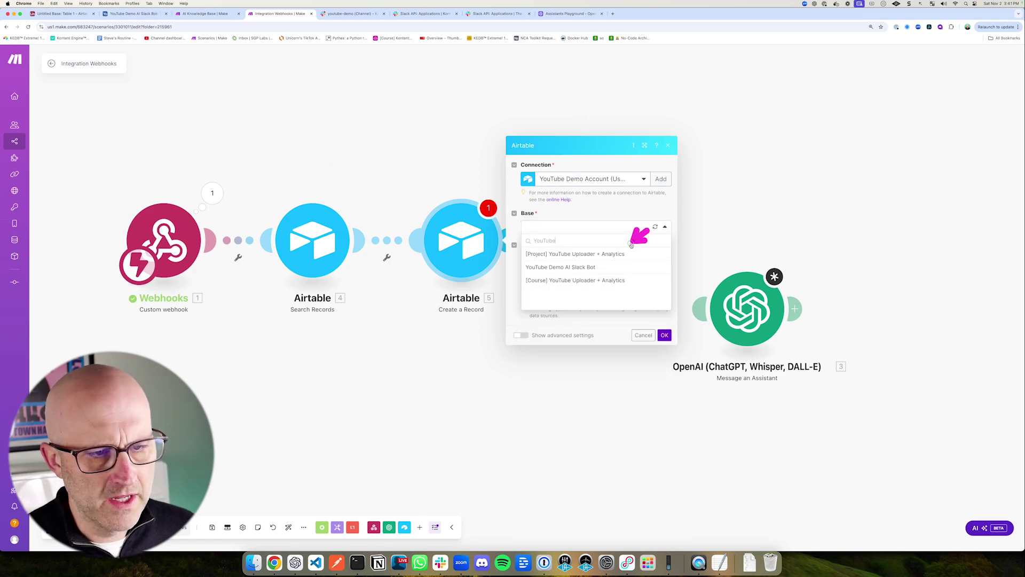
left_click(588, 267)
left_click_drag(577, 191, 551, 250)
left_click(566, 243)
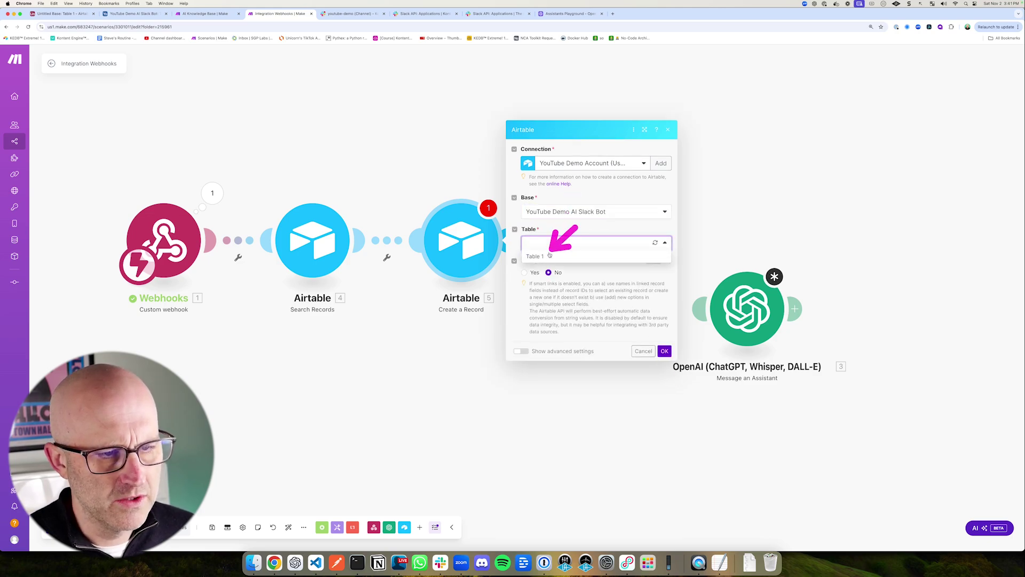
left_click(538, 257)
Step: Map event text, user, type and ts into Message, User, Type and Timestamp
mouse_move(496, 173)
left_mouse_down()
mouse_move(607, 399)
mouse_move(686, 525)
left_mouse_up()
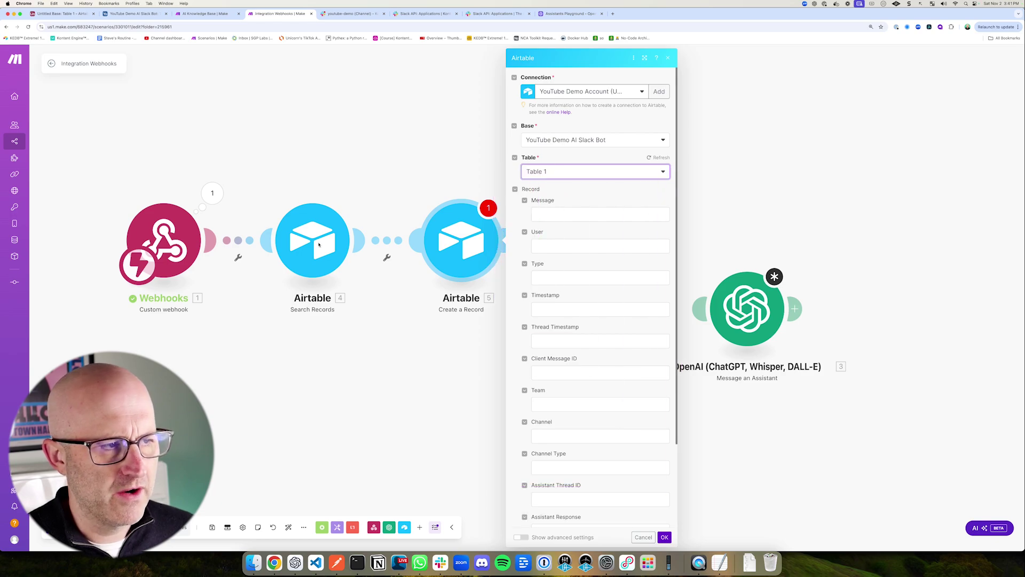
left_click_drag(273, 124, 235, 175)
left_click_drag(605, 166, 580, 188)
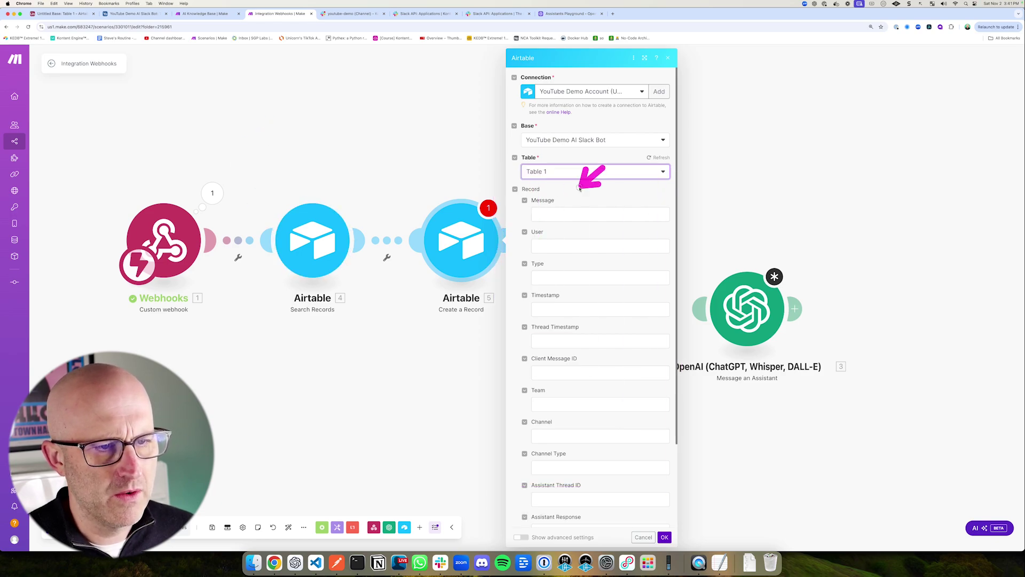
left_click(587, 214)
left_click_drag(614, 271, 674, 249)
left_click_drag(751, 229, 716, 265)
left_click(696, 265)
mouse_move(580, 211)
left_mouse_down()
mouse_move(556, 238)
mouse_move(555, 267)
left_mouse_up()
left_click(563, 246)
left_click(695, 265)
left_click_drag(724, 277, 704, 301)
left_click(695, 305)
left_click_drag(614, 262, 582, 297)
left_click(566, 311)
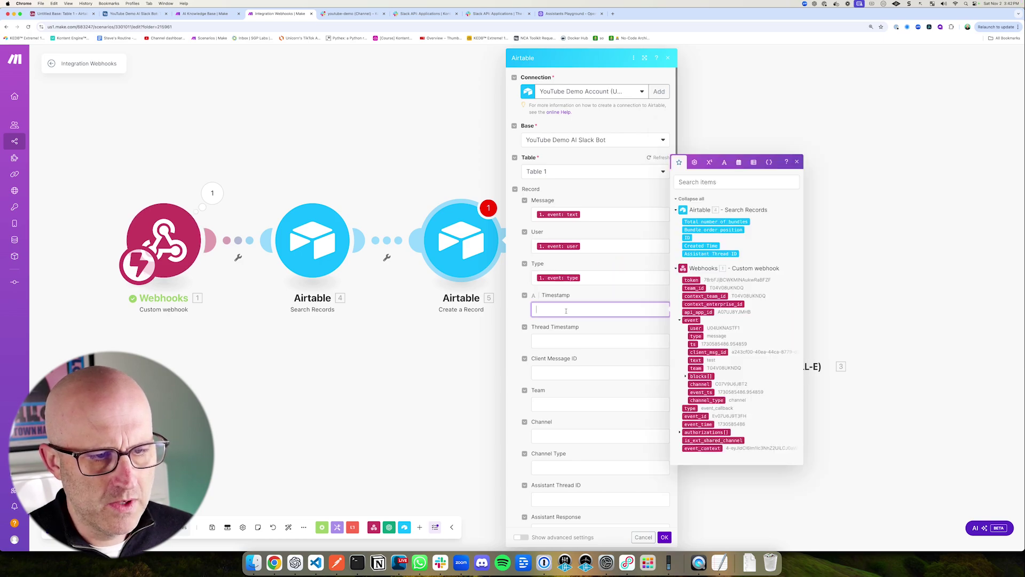
left_click_drag(644, 327, 684, 347)
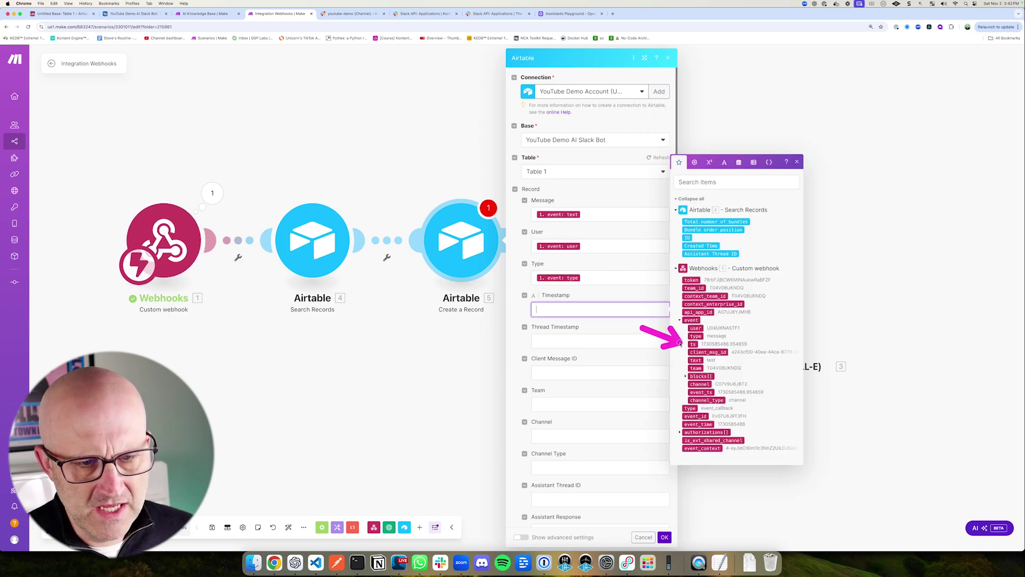
left_click(693, 344)
left_click_drag(623, 291, 592, 328)
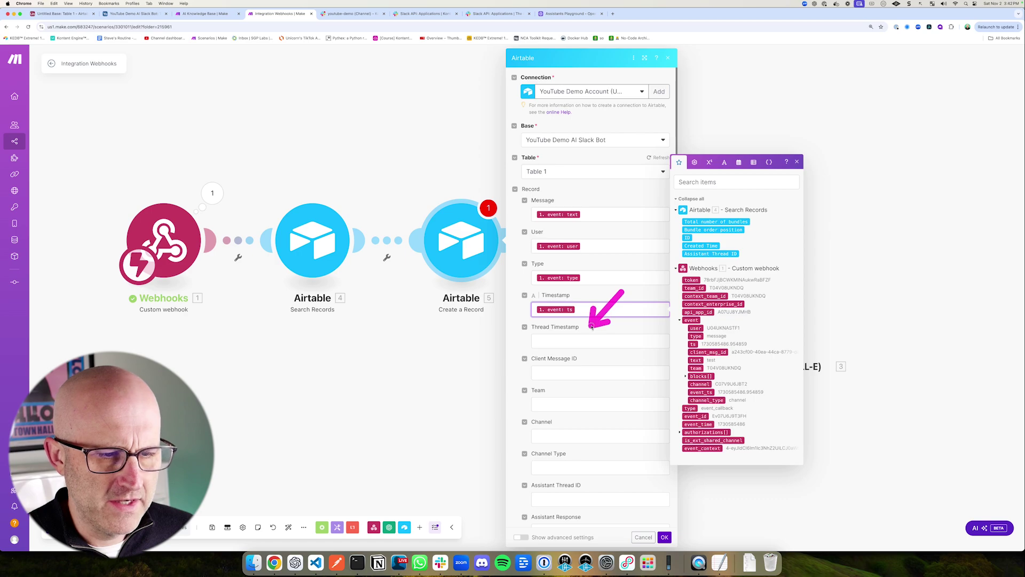
left_click_drag(495, 332, 526, 342)
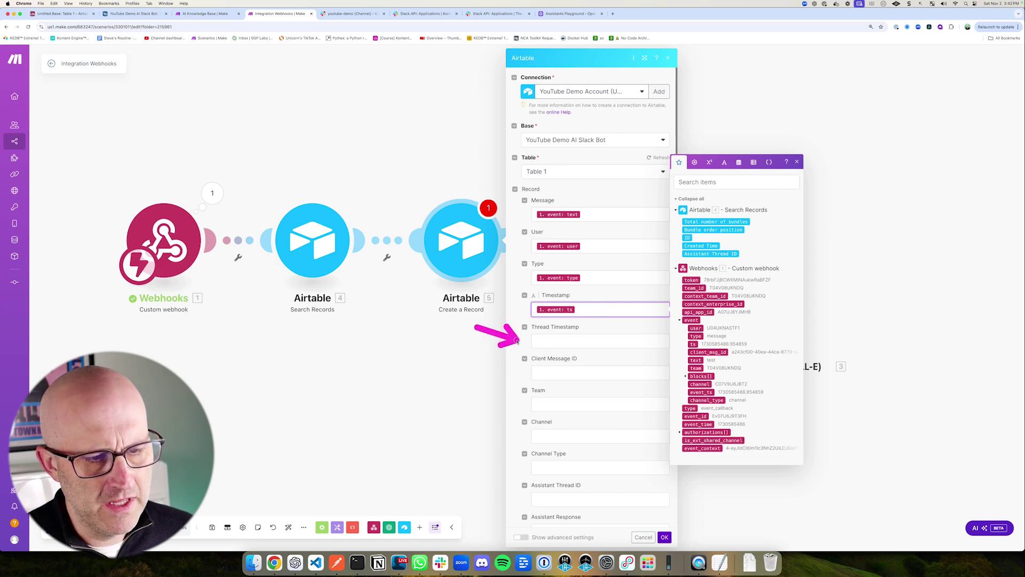
Step: Set Thread Timestamp to ifempty({{1.event.thread_ts}}; event ts)
left_click(544, 344)
left_click_drag(701, 148, 700, 176)
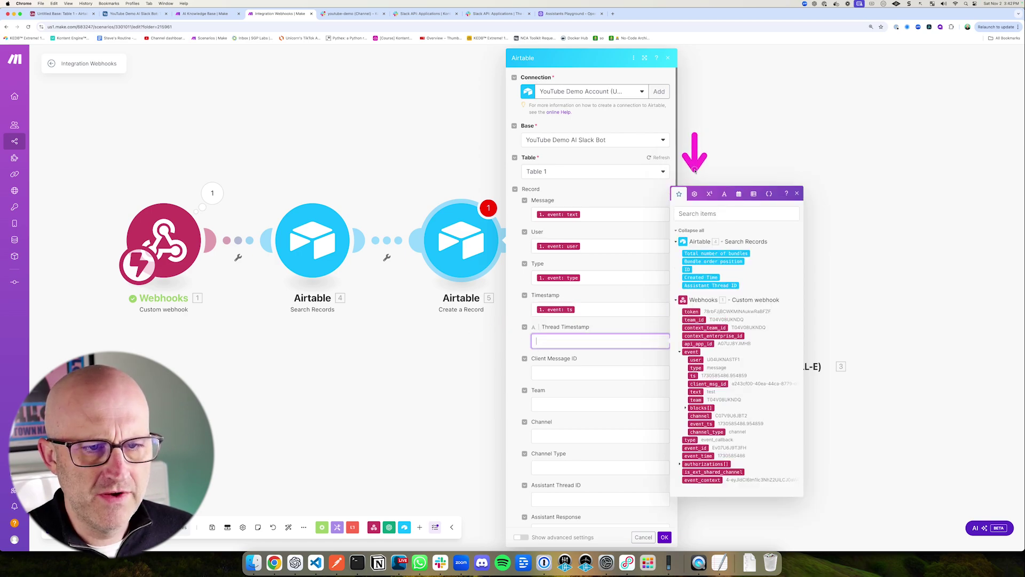
left_click(694, 193)
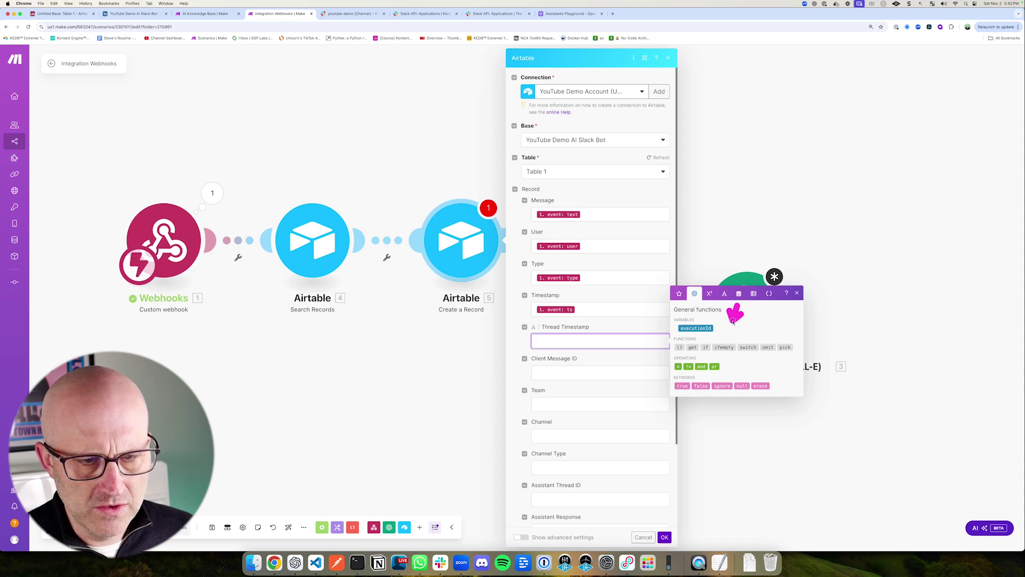
left_click(725, 347)
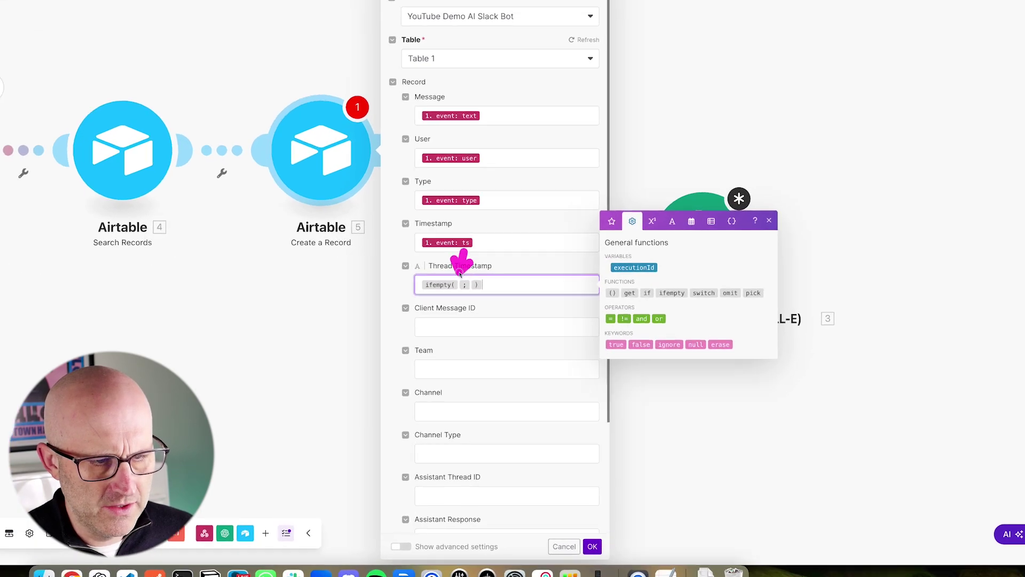
left_click(460, 285)
left_click_drag(463, 351, 463, 298)
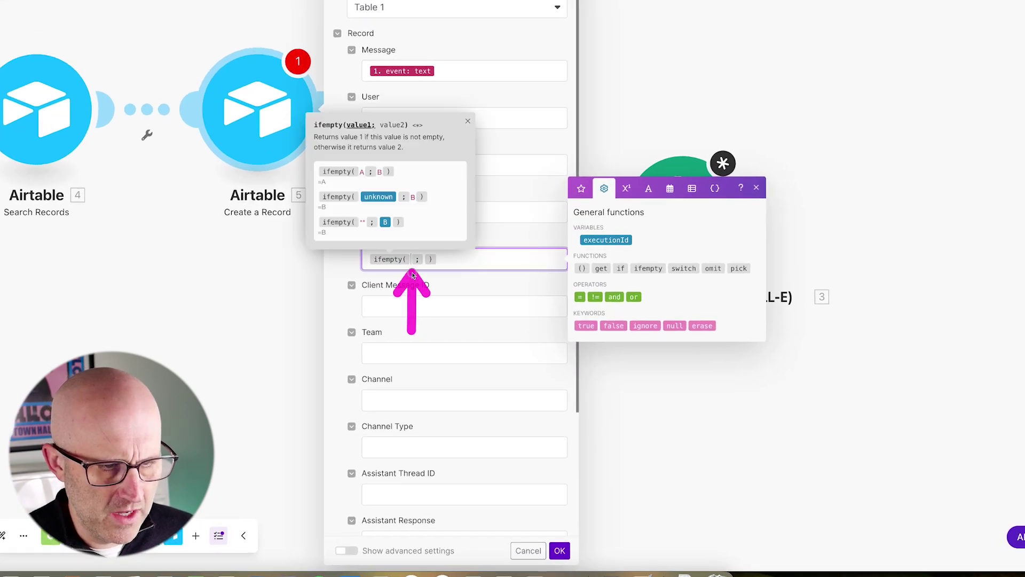
left_click(413, 264)
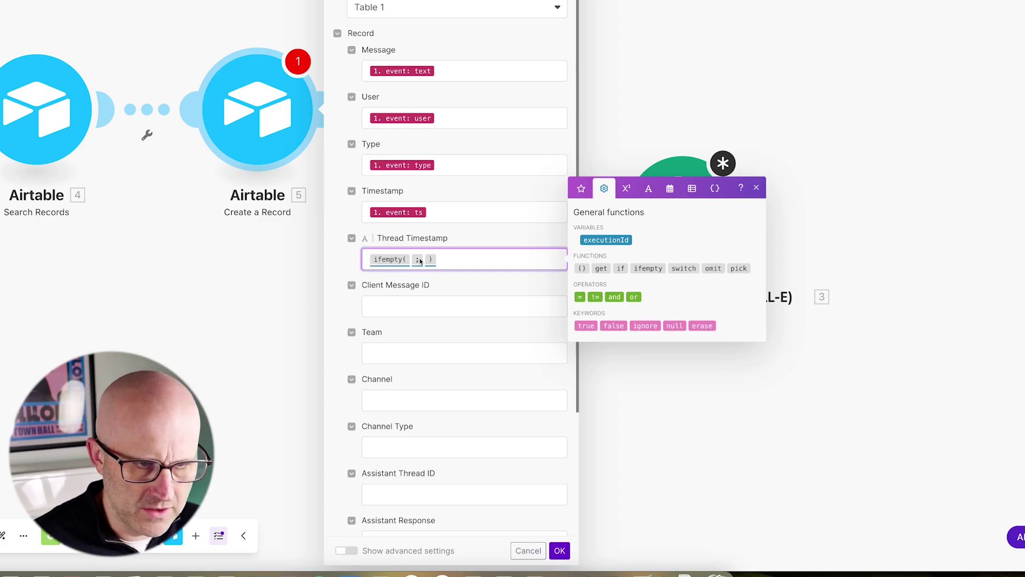
type("{{1.event.thread")
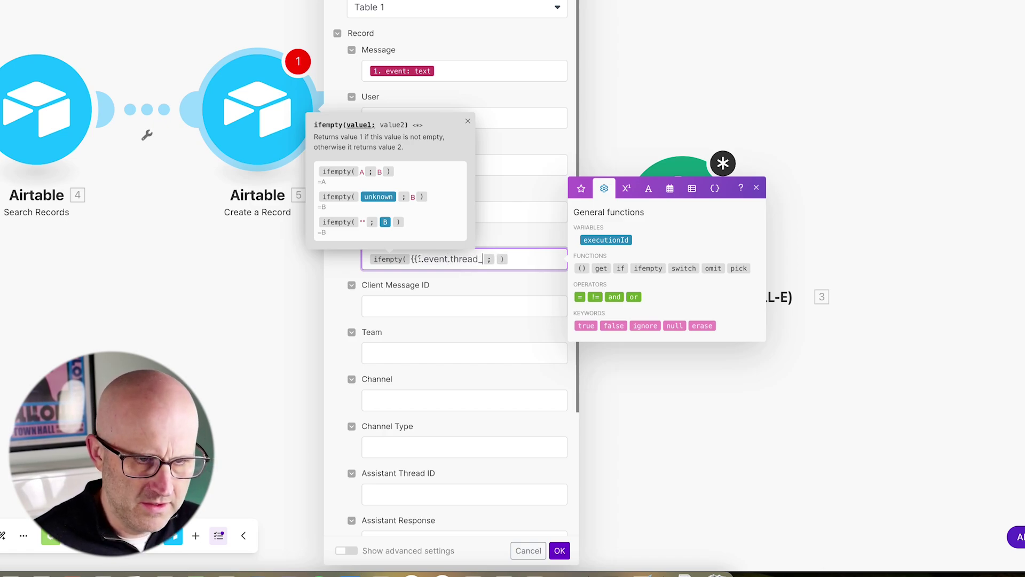
type("_ts")
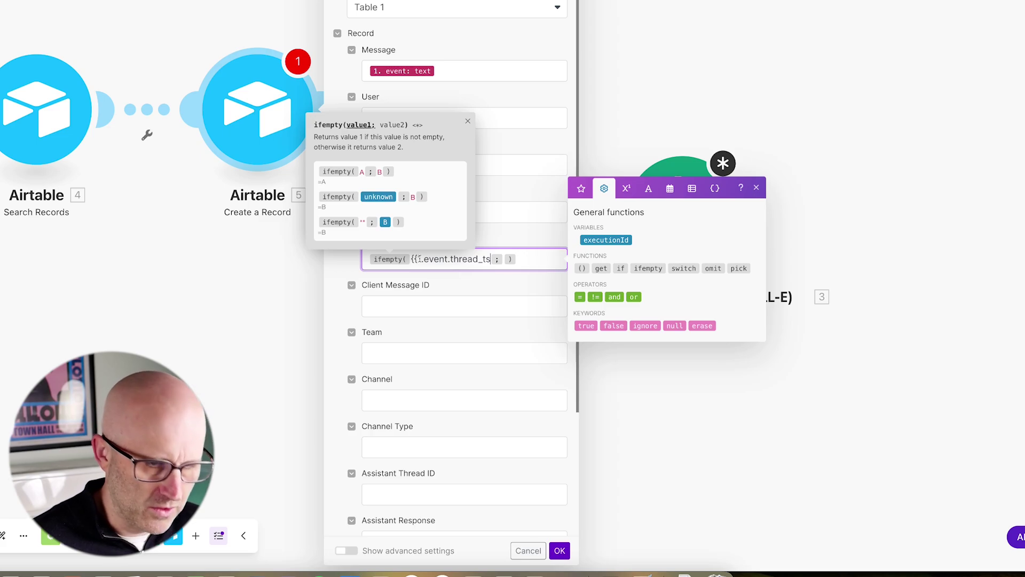
type("}}")
mouse_move(524, 147)
left_mouse_down()
mouse_move(426, 247)
mouse_move(479, 248)
left_mouse_up()
left_click_drag(505, 178, 501, 240)
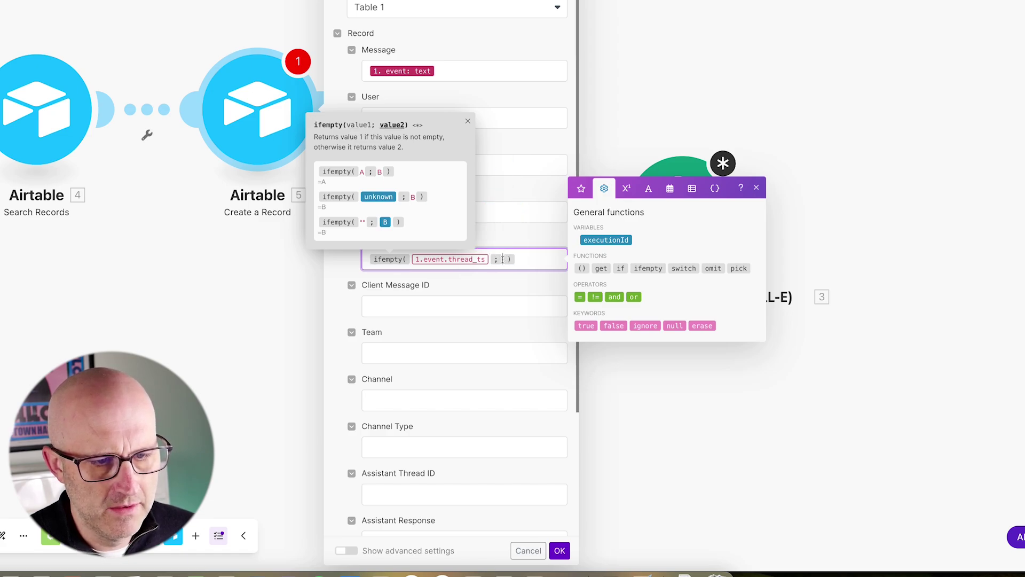
left_click_drag(597, 84, 588, 171)
left_click(581, 188)
left_click_drag(508, 300, 592, 312)
left_click(600, 311)
left_click_drag(516, 158, 458, 235)
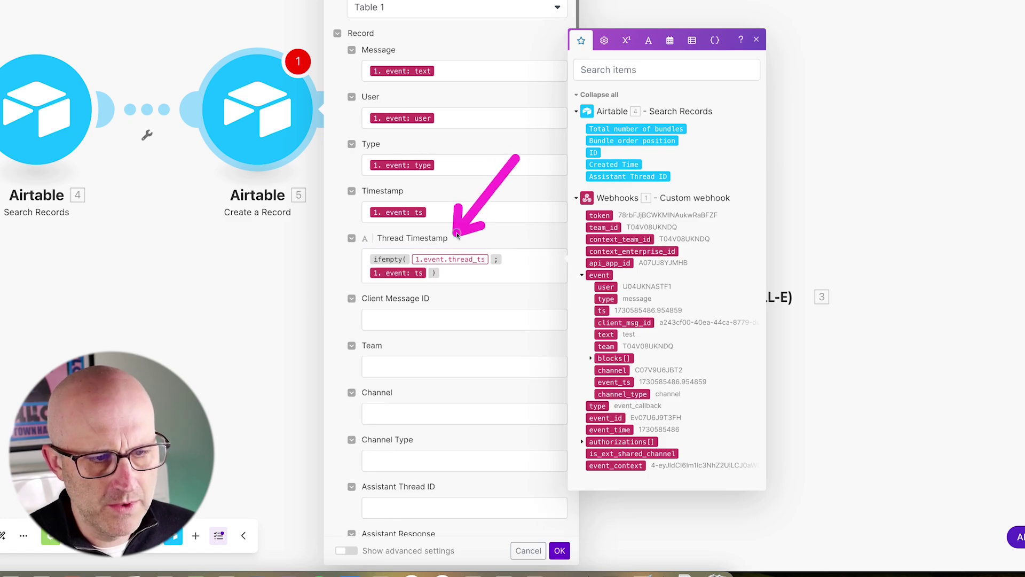
left_click_drag(209, 1, 229, 41)
left_click_drag(502, 177, 432, 245)
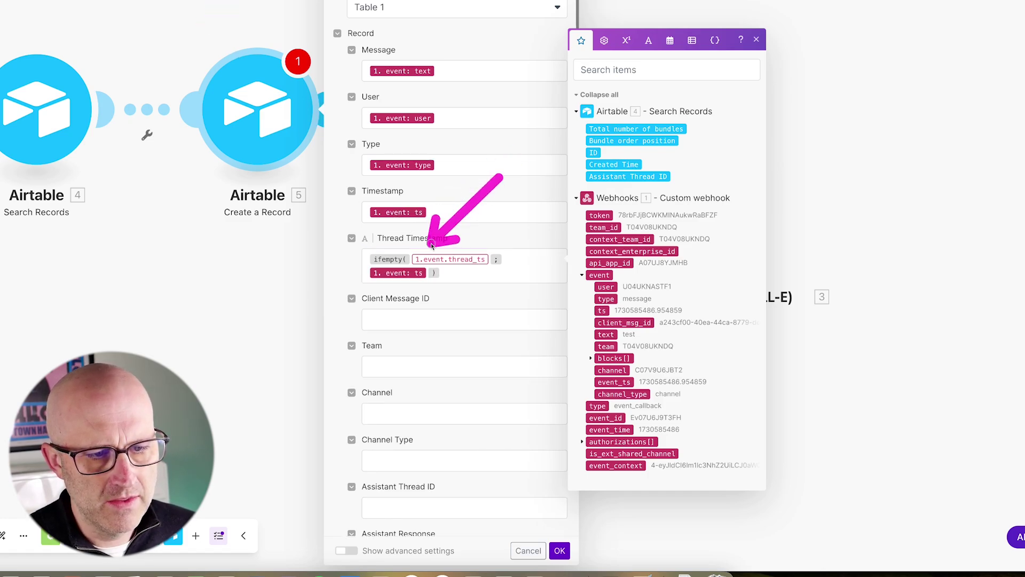
left_click_drag(489, 329, 420, 288)
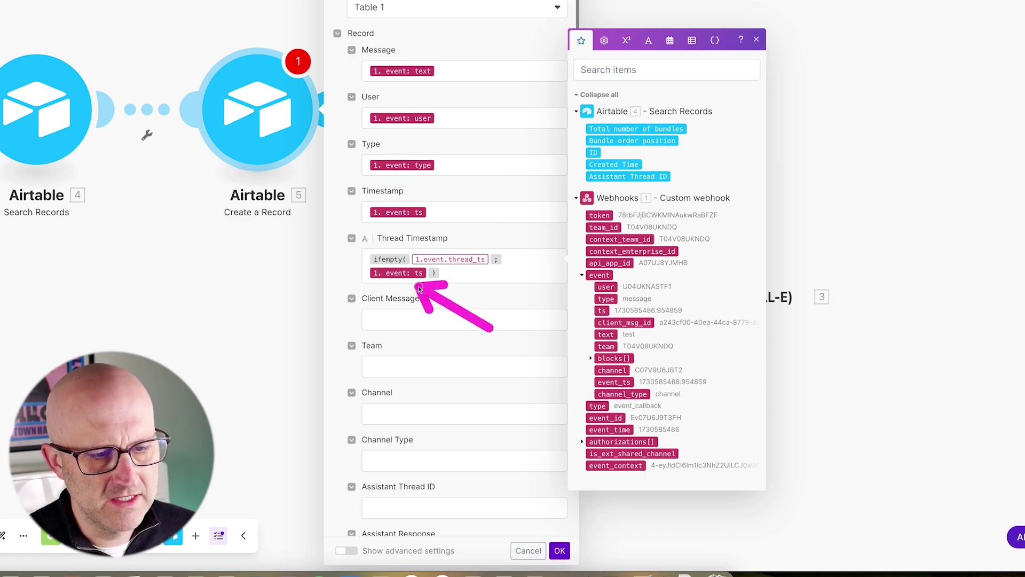
left_click_drag(515, 169, 461, 231)
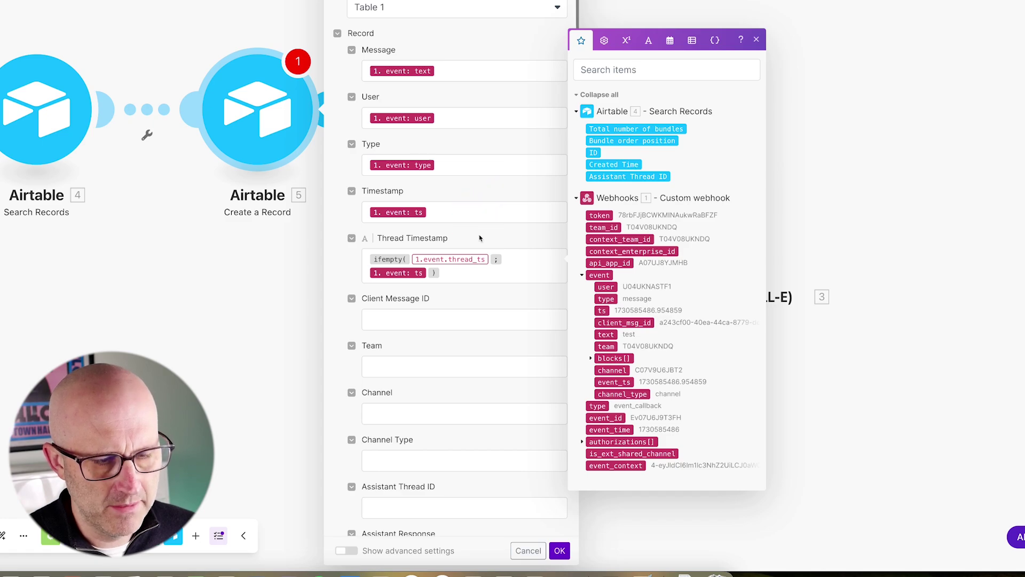
left_click_drag(328, 231, 535, 309)
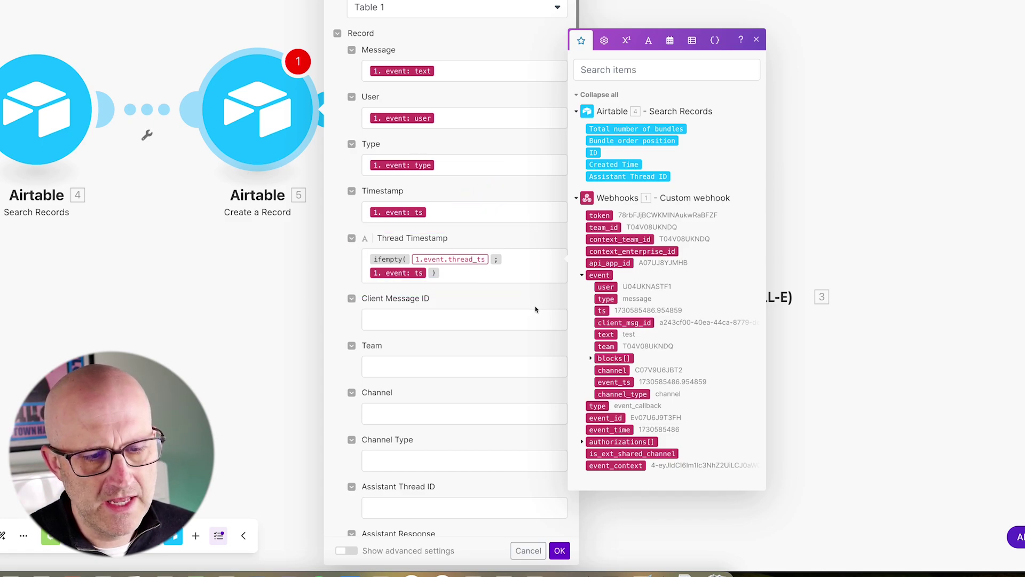
left_click_drag(483, 347, 436, 294)
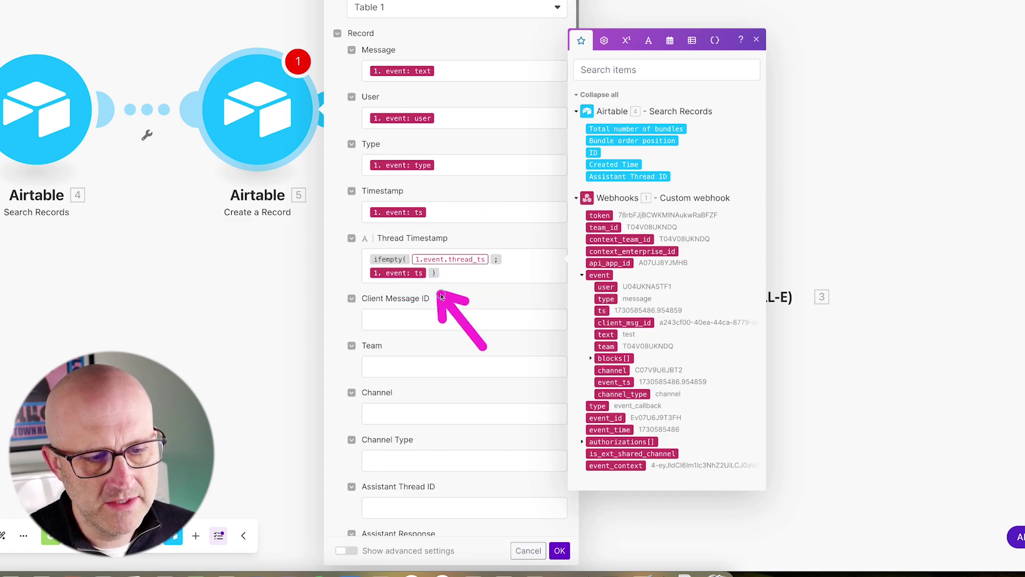
left_click_drag(340, 255, 450, 294)
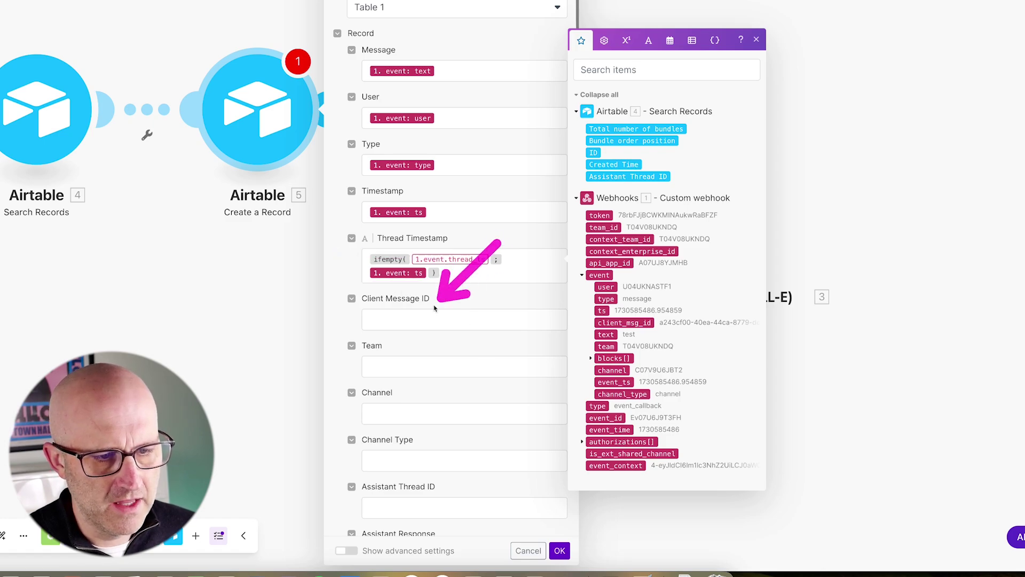
Step: Map client_msg_id, team, channel, channel_type and the searched Assistant Thread ID into the record fields
left_click(386, 323)
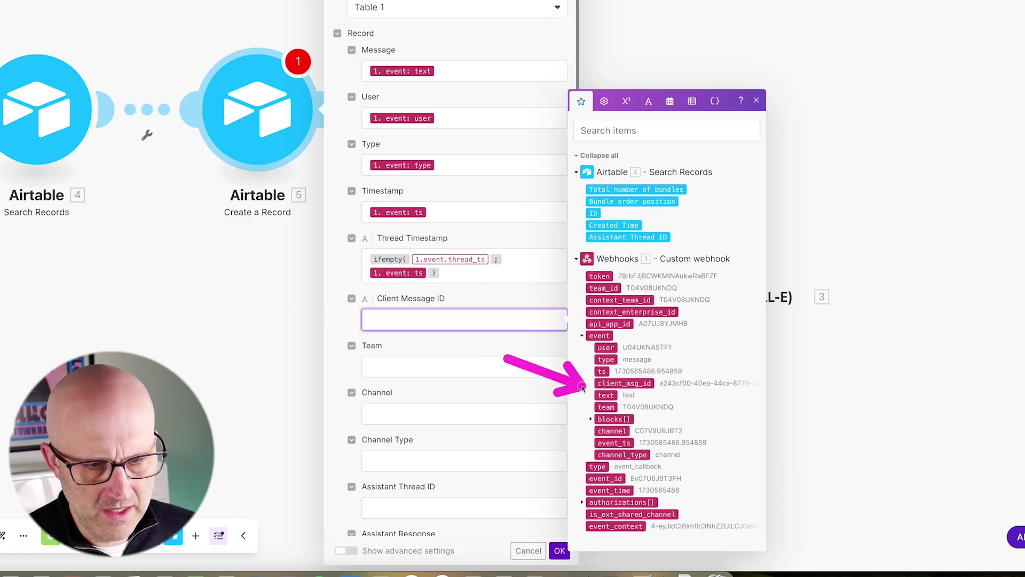
left_click(620, 383)
left_click(477, 373)
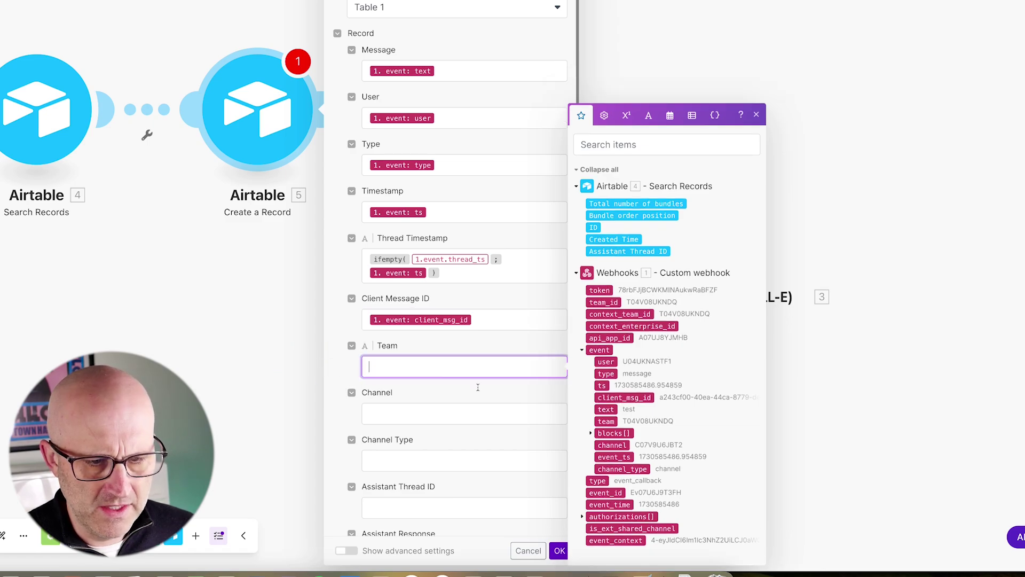
left_click(606, 421)
left_click(393, 413)
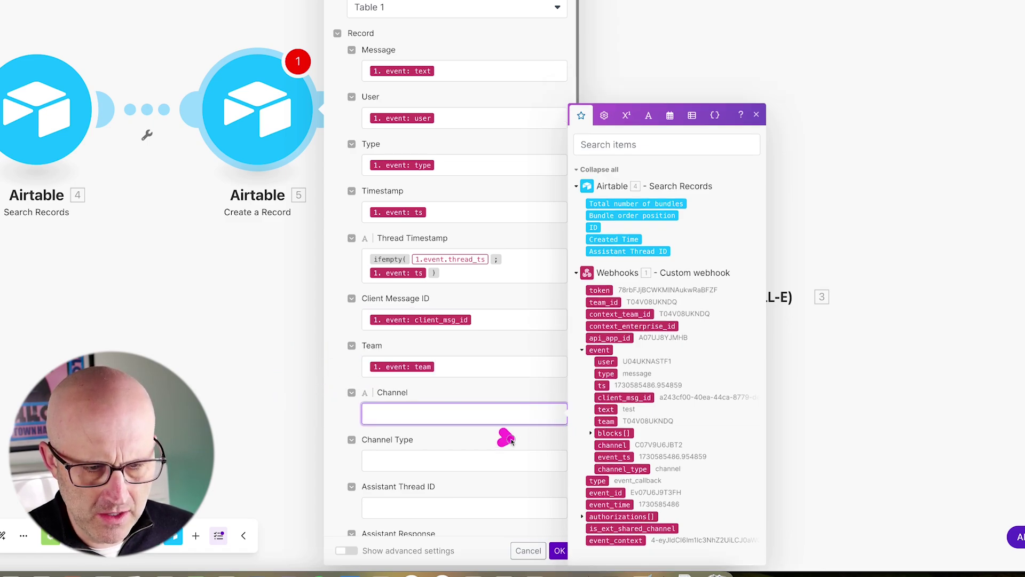
left_click(611, 445)
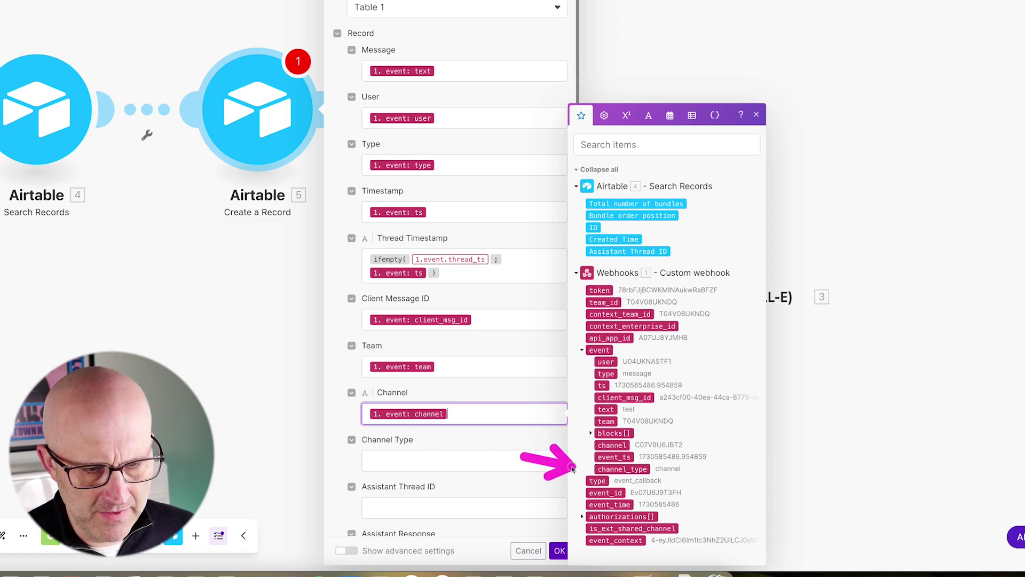
left_click(609, 469)
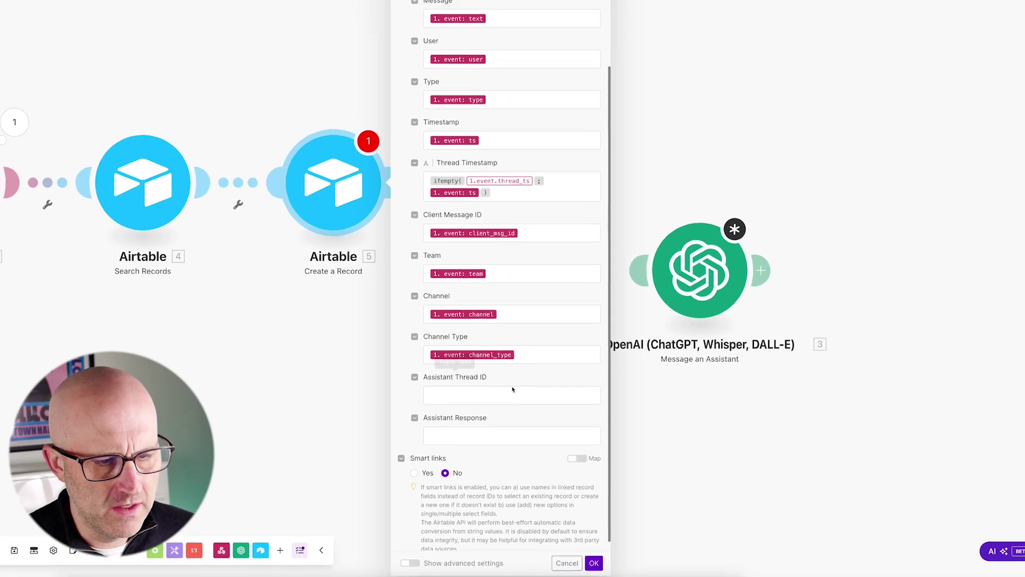
left_click(494, 394)
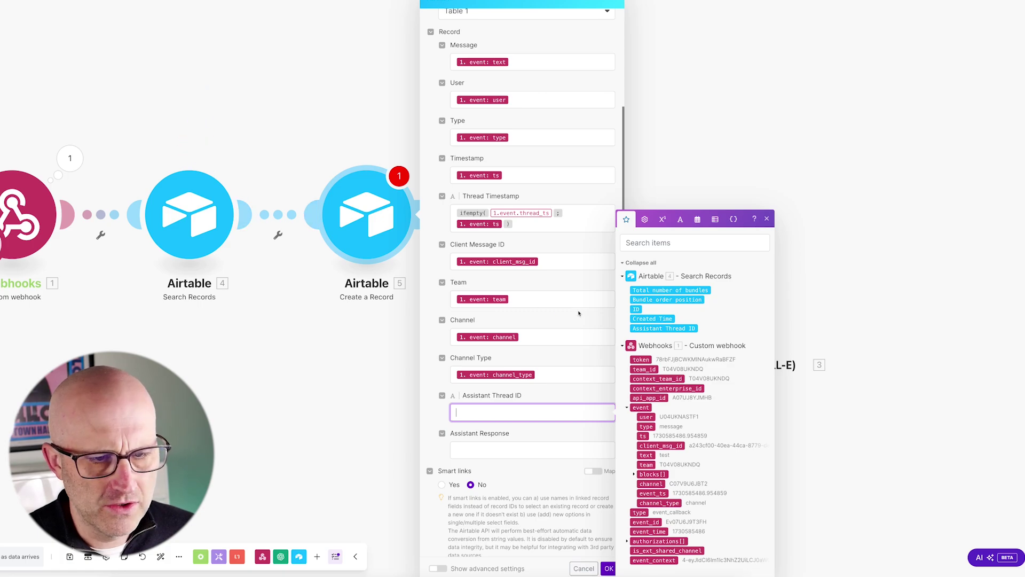
left_click(664, 328)
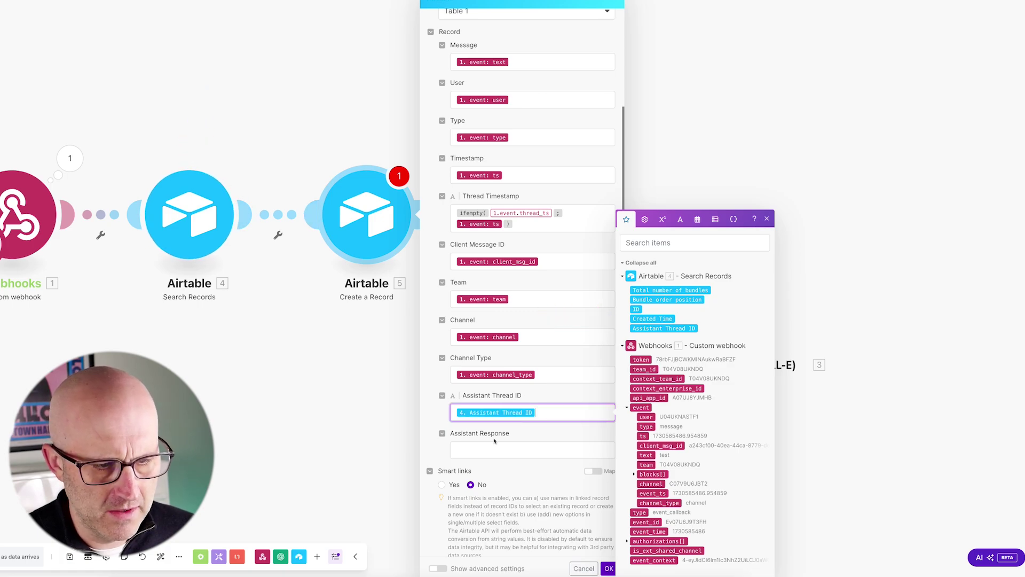
left_click(494, 441)
Step: Save the record step and run the scenario once, waiting for new webhook data
scroll(494, 441, "down", 1)
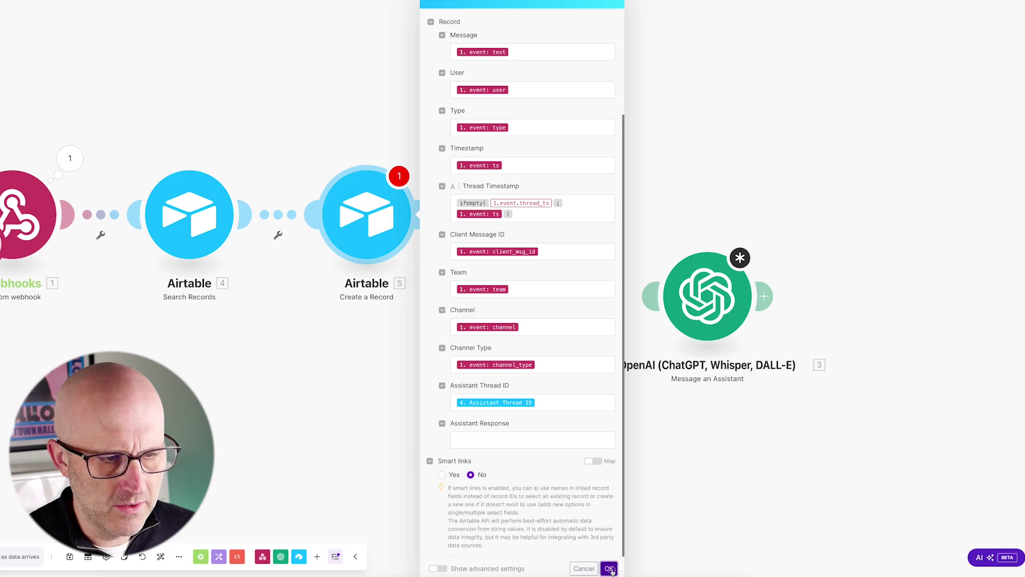
left_click(609, 568)
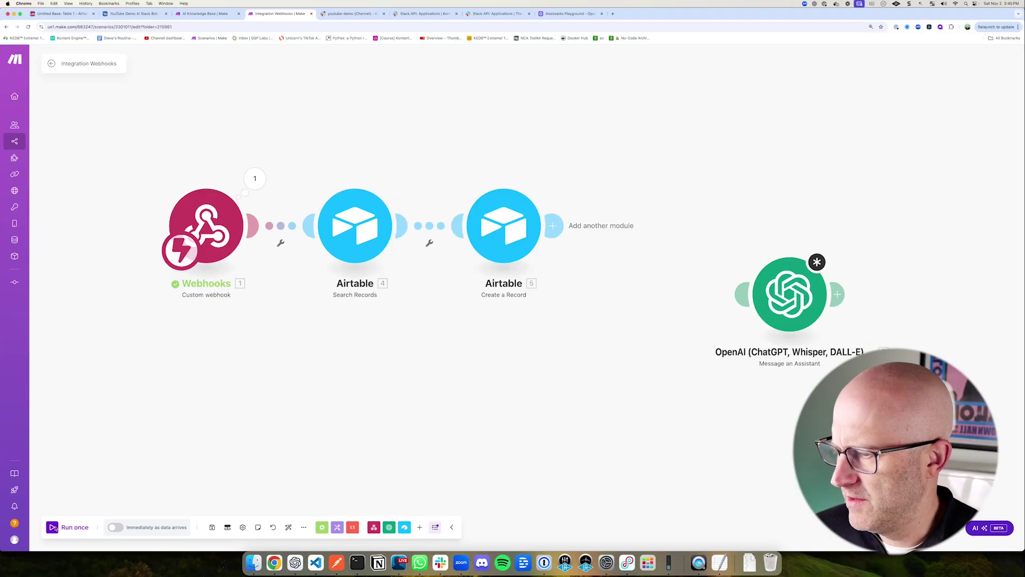
left_click(54, 527)
left_click(156, 538)
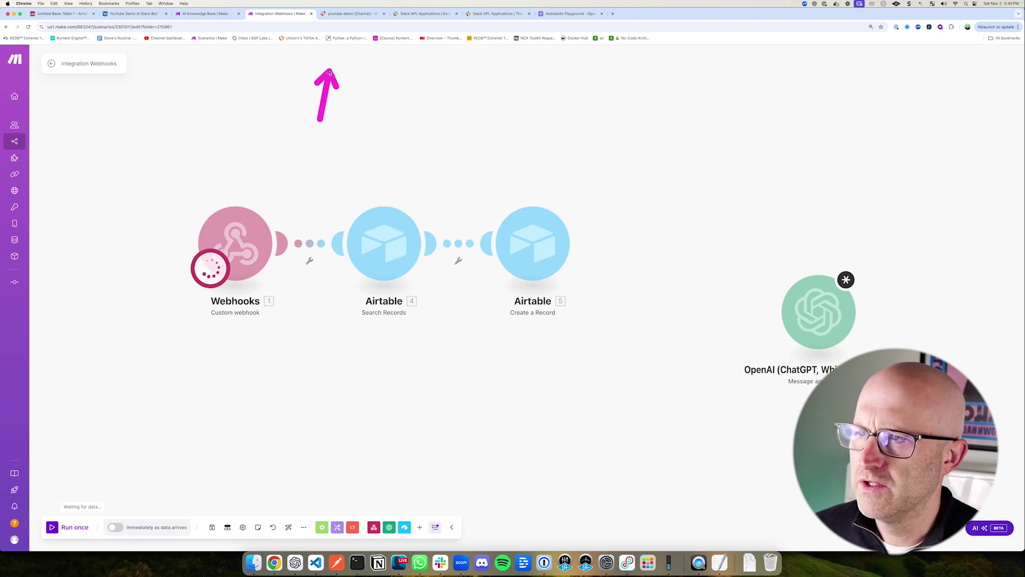
left_click(350, 13)
Step: Post 'test' in the youtube-demo channel, then go back to the Make scenario
left_click(189, 511)
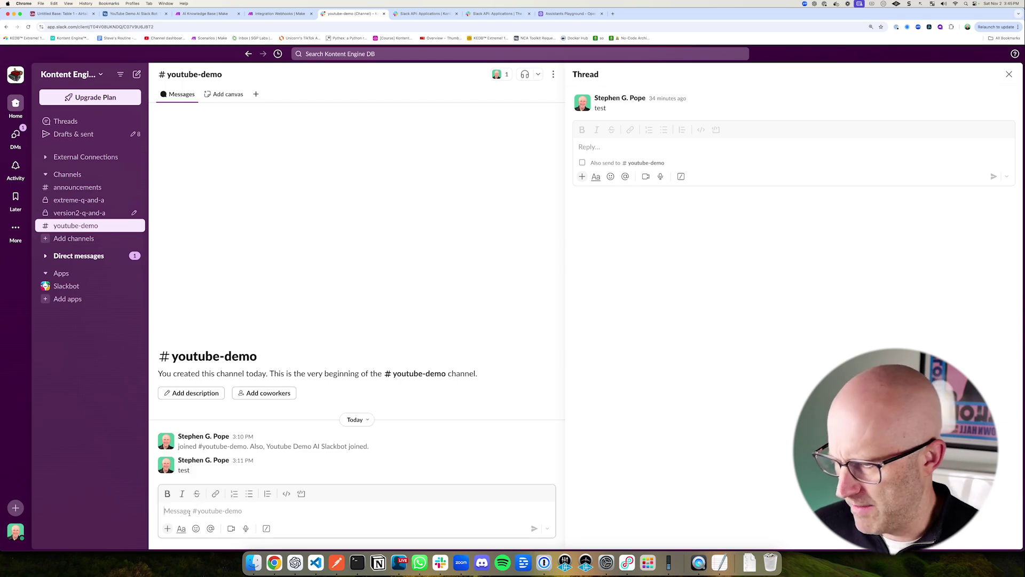
type("test")
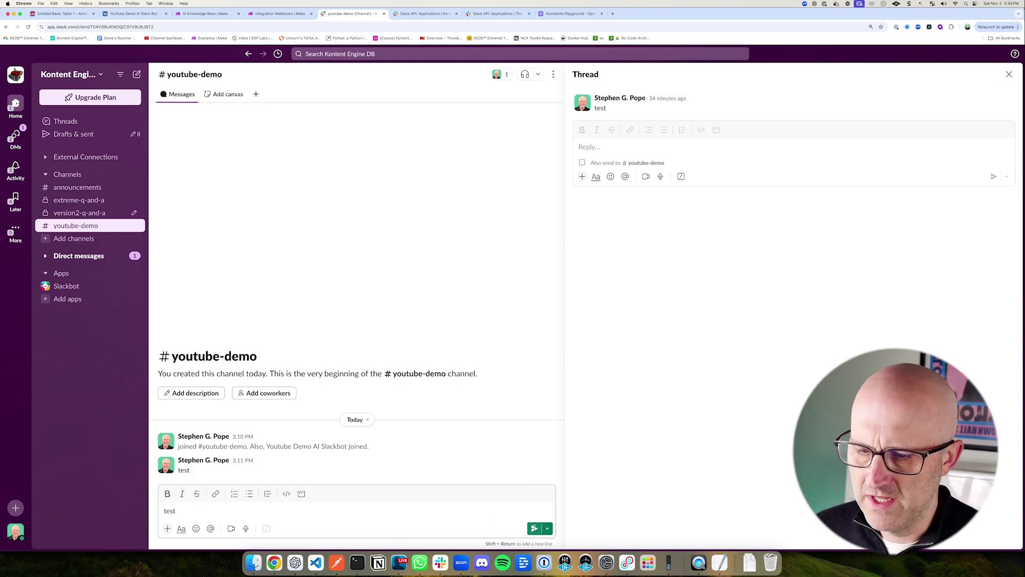
key("Return")
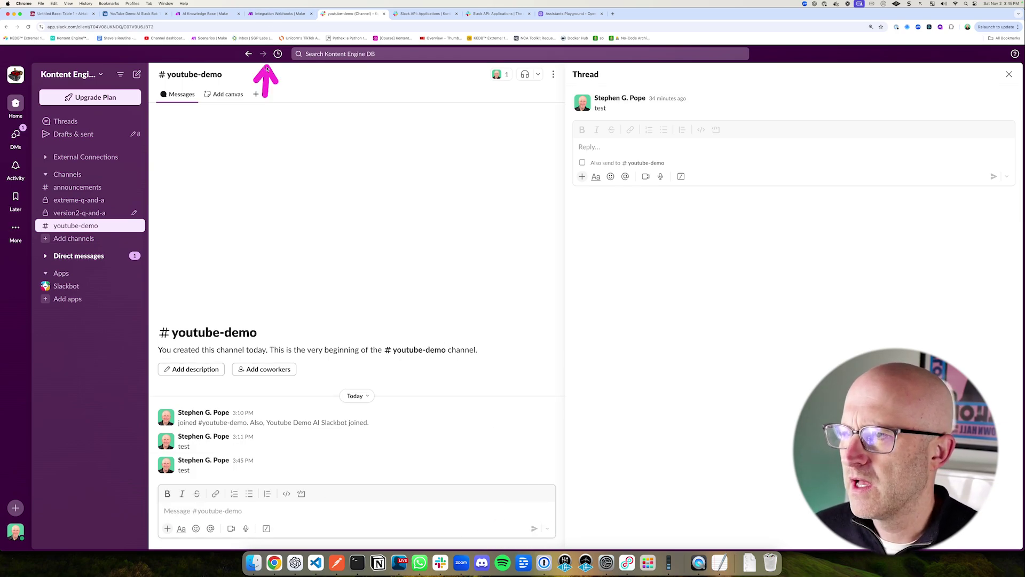
left_click(279, 14)
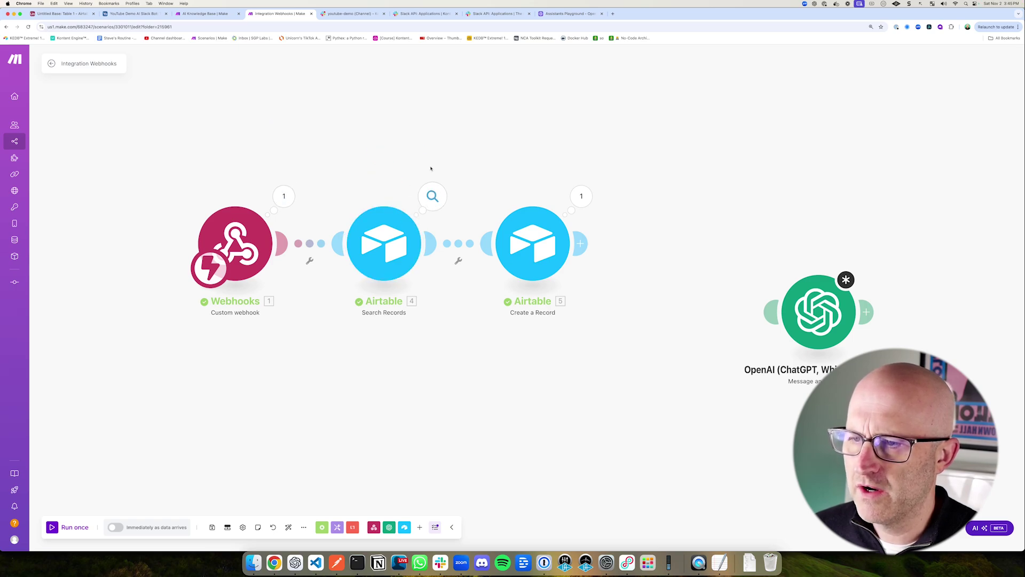
Step: Review the Search Records and webhook outputs and the new 'test' record in Airtable Table 1
left_click(433, 195)
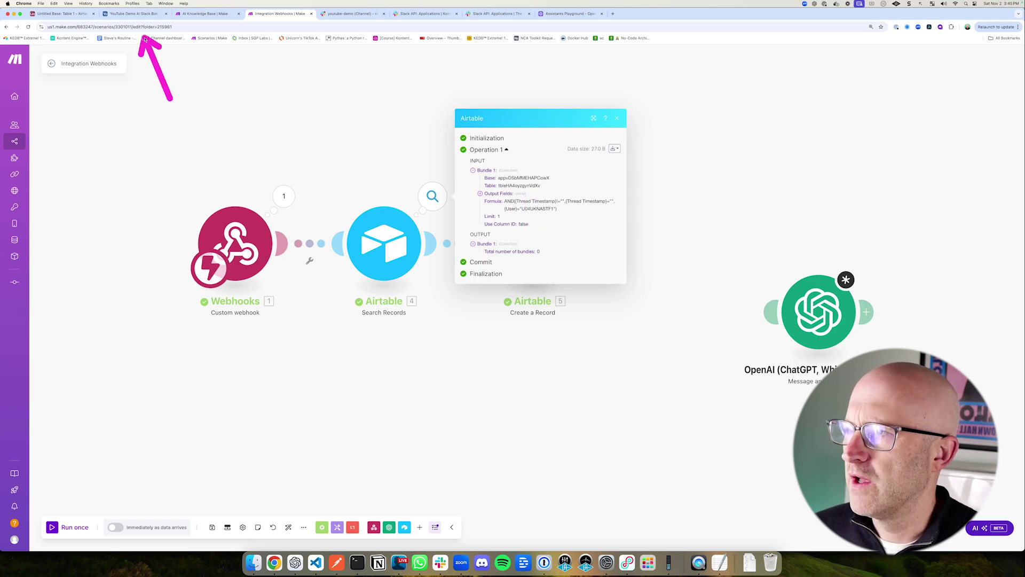
left_click(133, 13)
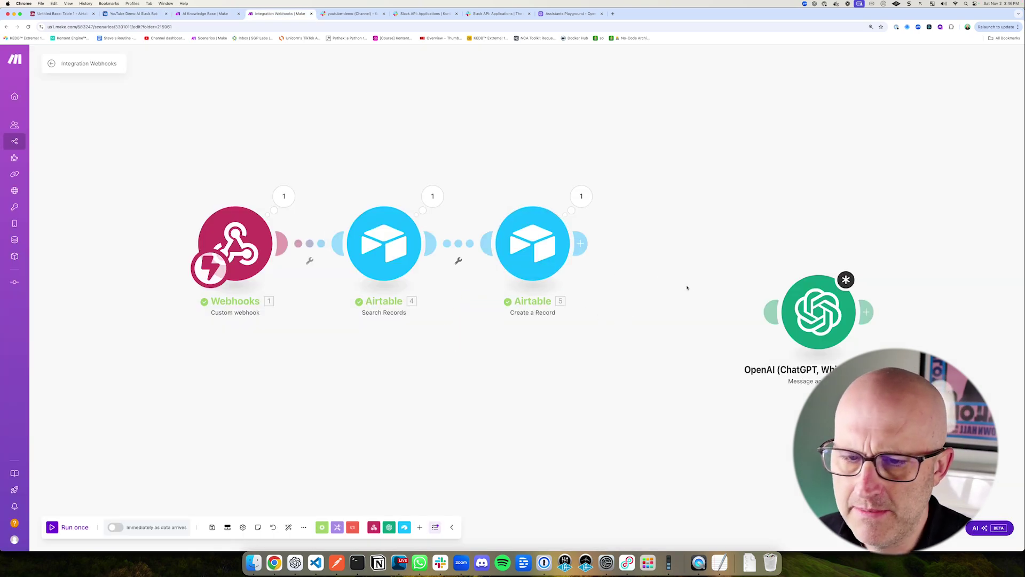
scroll(614, 289, "right", 5)
left_click_drag(589, 274, 593, 287)
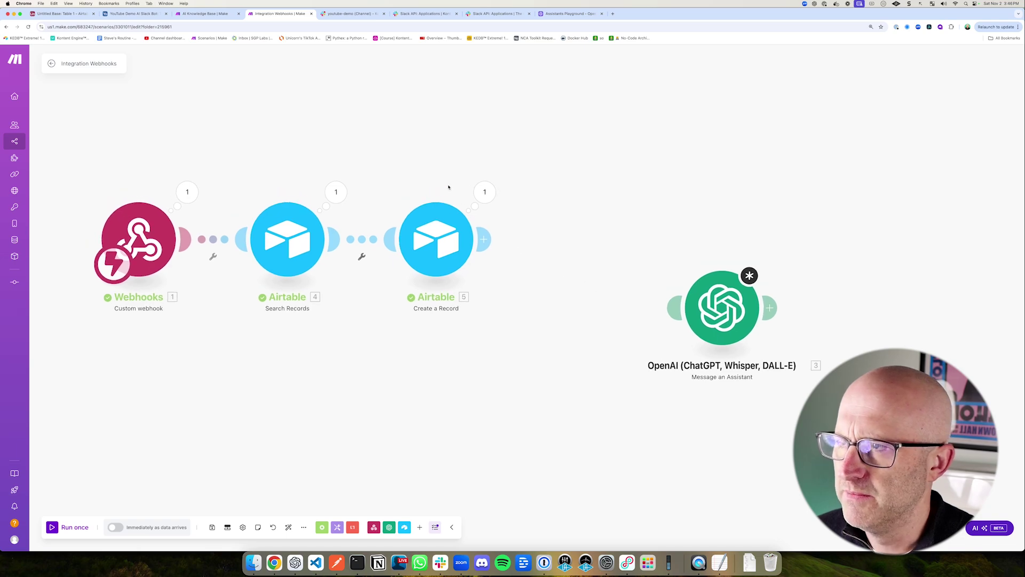
mouse_move(53, 137)
left_mouse_down()
mouse_move(68, 169)
mouse_move(295, 334)
mouse_move(574, 366)
left_mouse_up()
left_click_drag(227, 122, 197, 174)
left_click(187, 192)
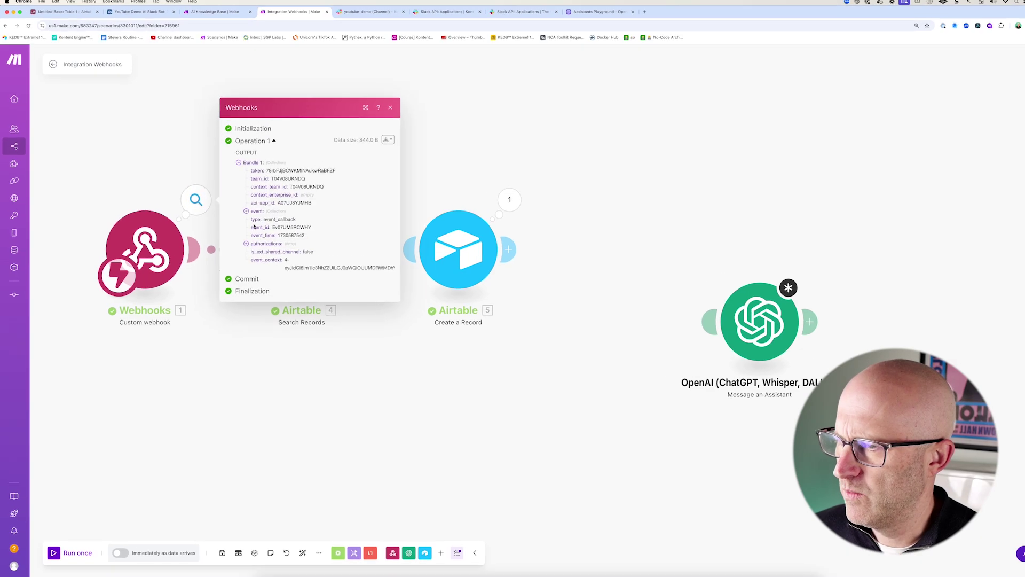
mouse_move(251, 250)
left_mouse_down()
mouse_move(325, 240)
mouse_move(333, 356)
mouse_move(323, 306)
left_mouse_up()
left_click_drag(618, 198, 642, 263)
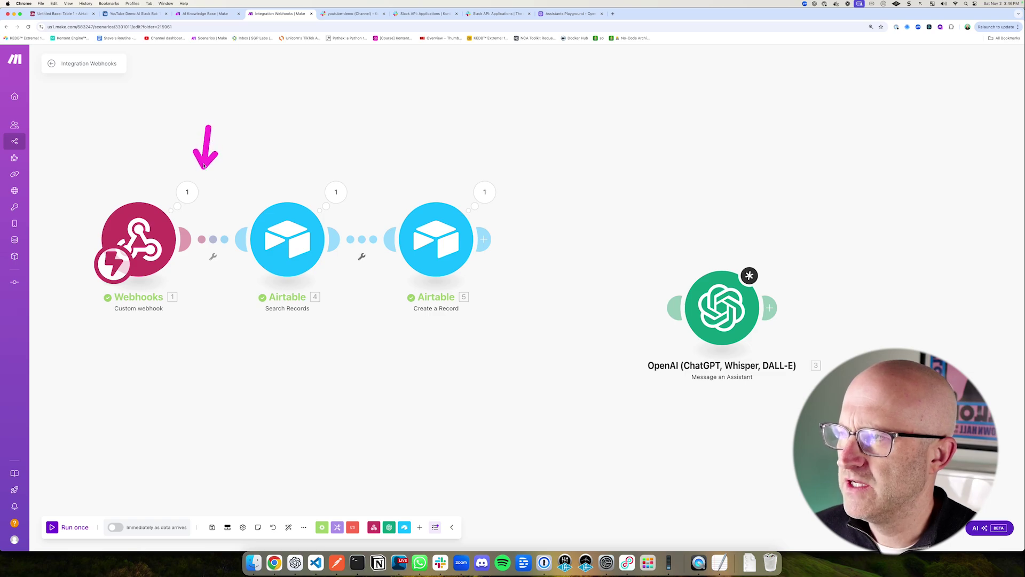
left_click(133, 13)
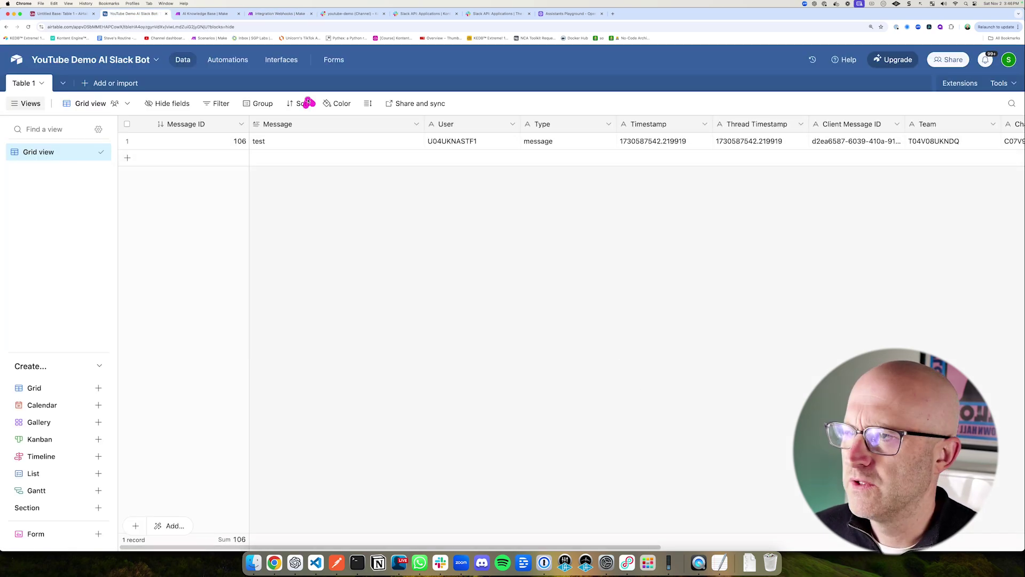
Step: Start another single run in Make waiting for new webhook data
left_click(281, 13)
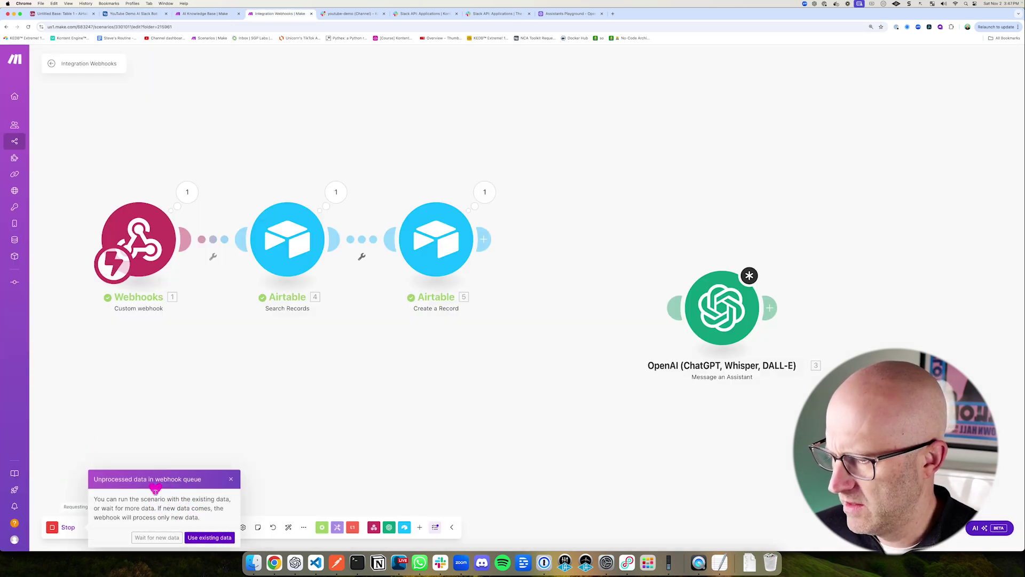
left_click(156, 537)
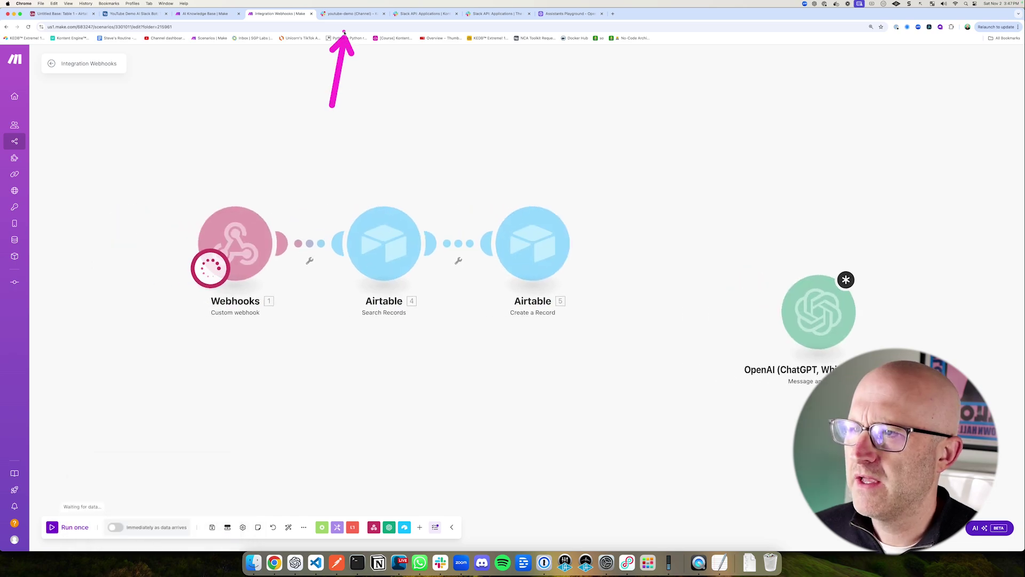
left_click(345, 16)
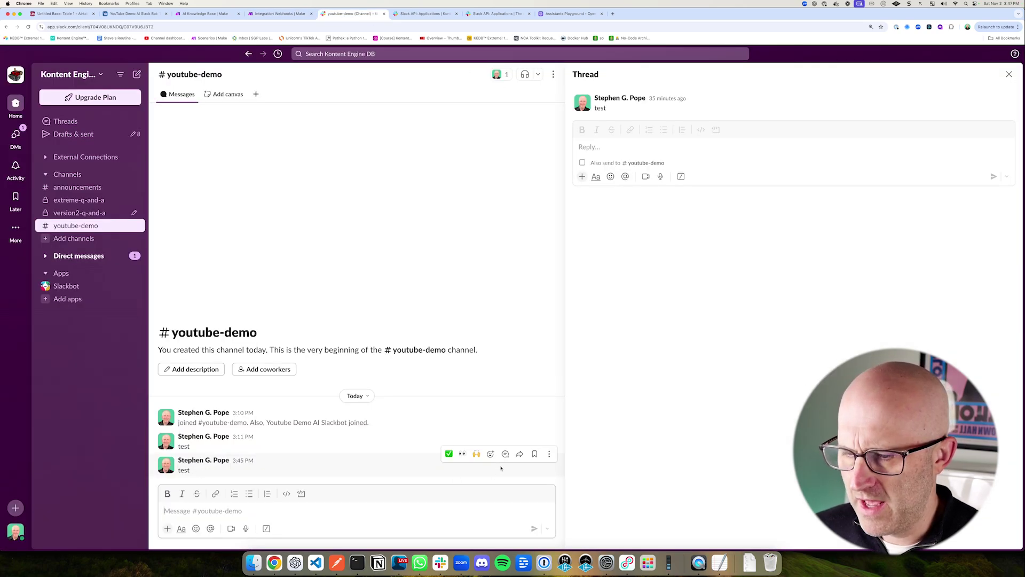
Step: Reply 'test2' in the thread of the latest 'test' message, then return to Make
left_click(505, 453)
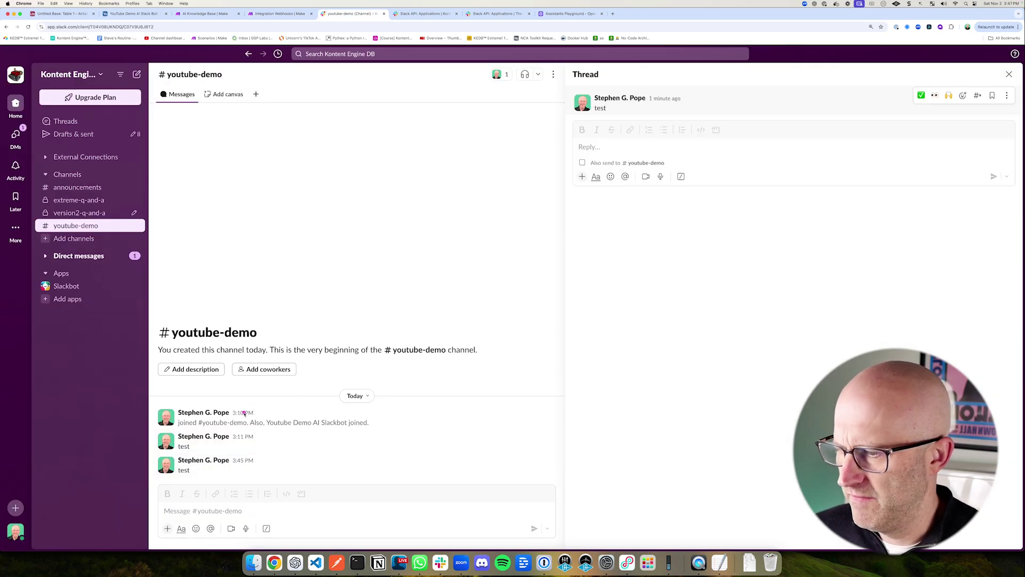
left_click(604, 147)
type("test")
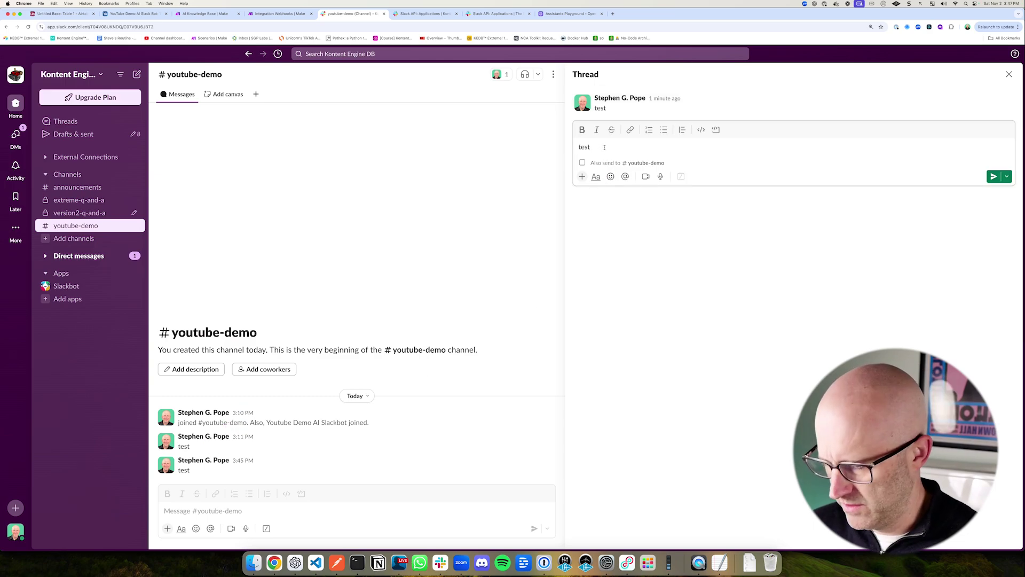
type("2")
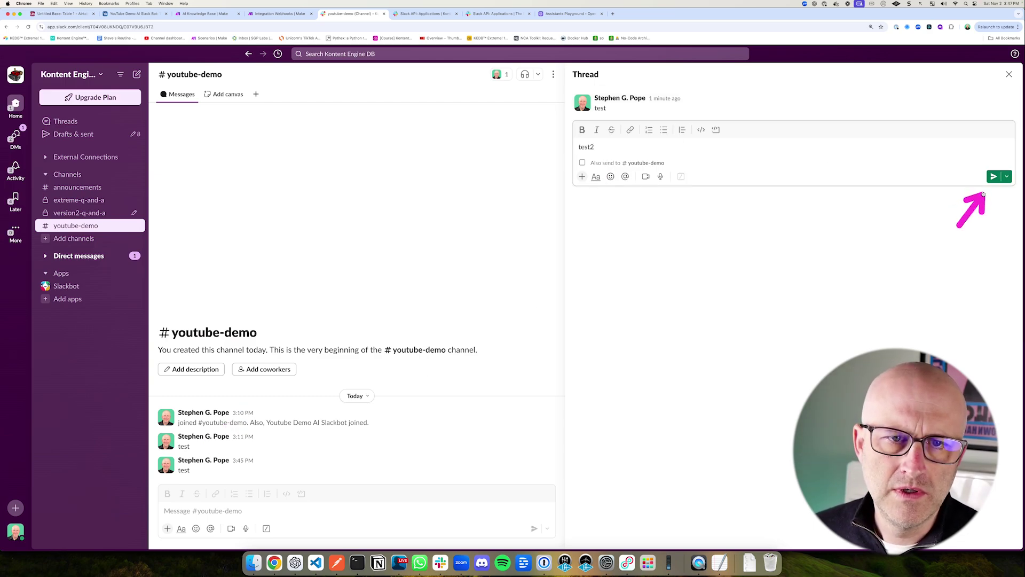
left_click(993, 177)
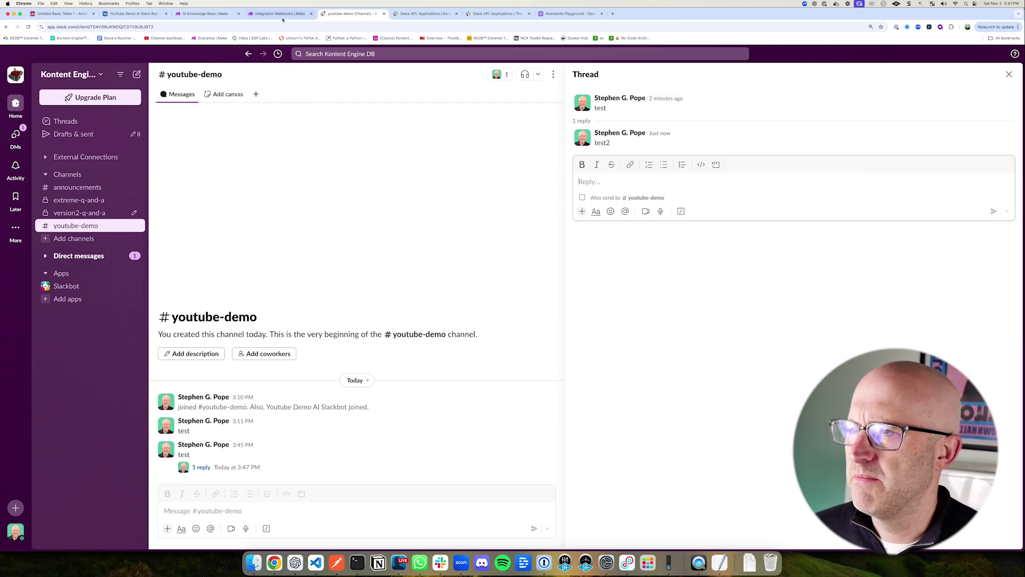
left_click(275, 13)
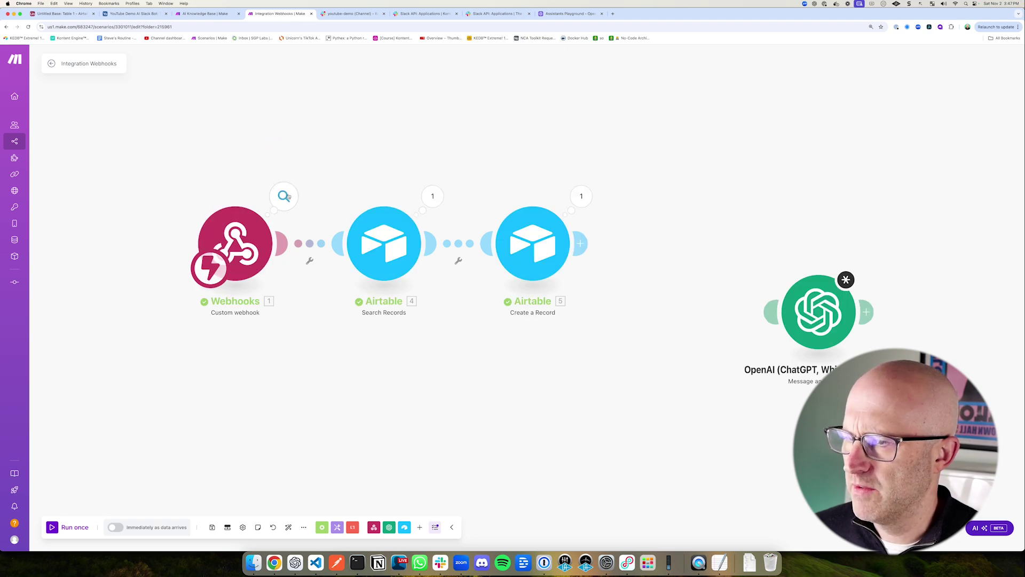
Step: Inspect the event details the webhook received for the threaded reply
left_click(284, 196)
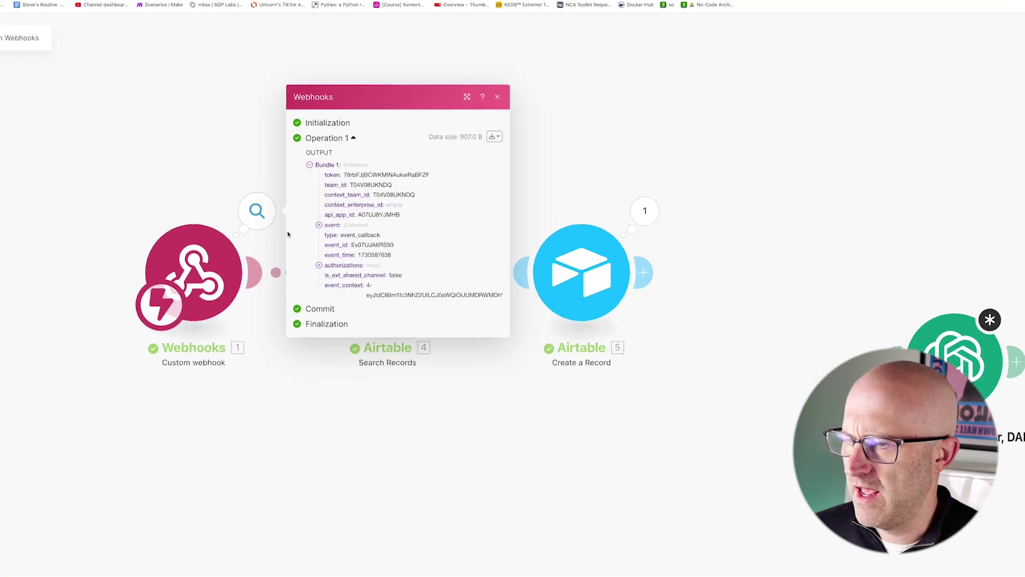
left_click(319, 224)
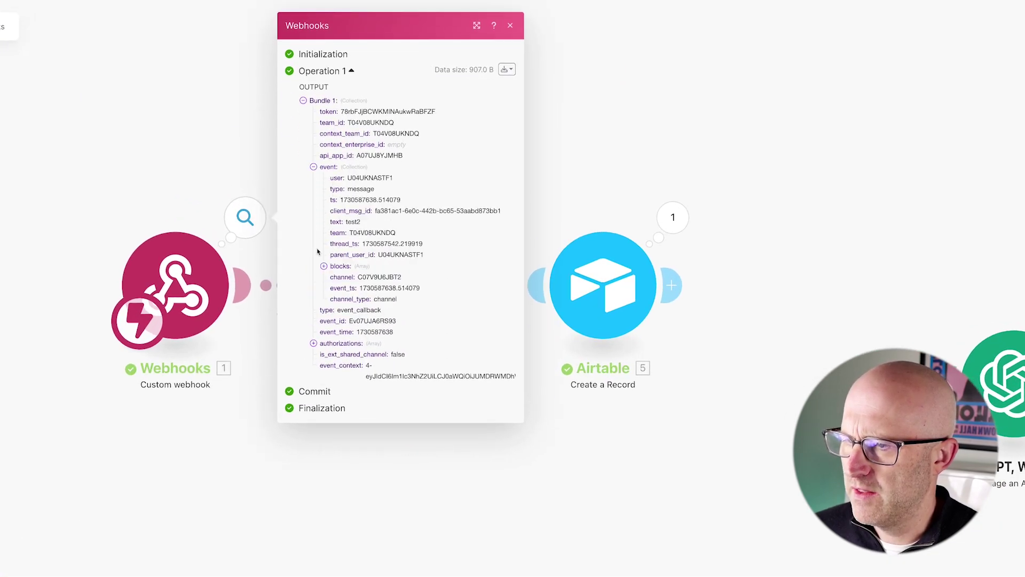
left_click_drag(275, 225, 347, 243)
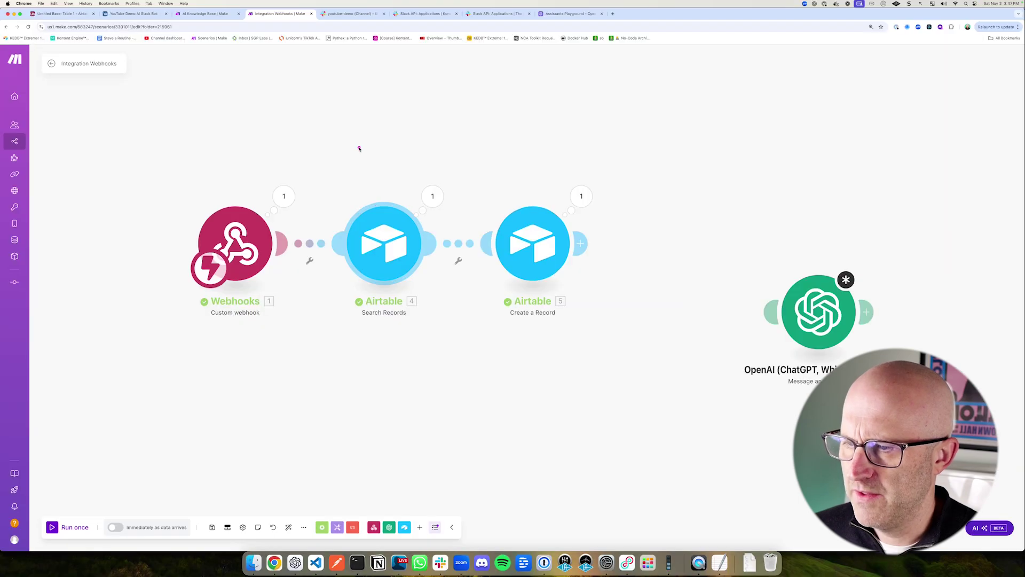
left_click_drag(357, 148, 372, 188)
left_click_drag(447, 128, 440, 172)
Step: Confirm Search Records found the parent record, then view both records in Airtable's Table 1
left_click(433, 196)
left_click_drag(531, 205, 508, 229)
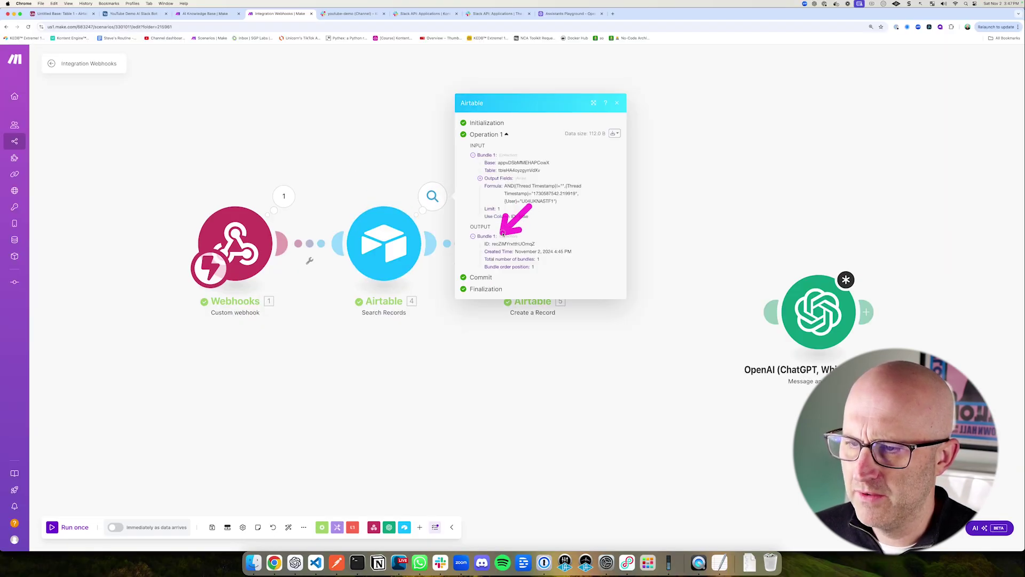
left_click(384, 243)
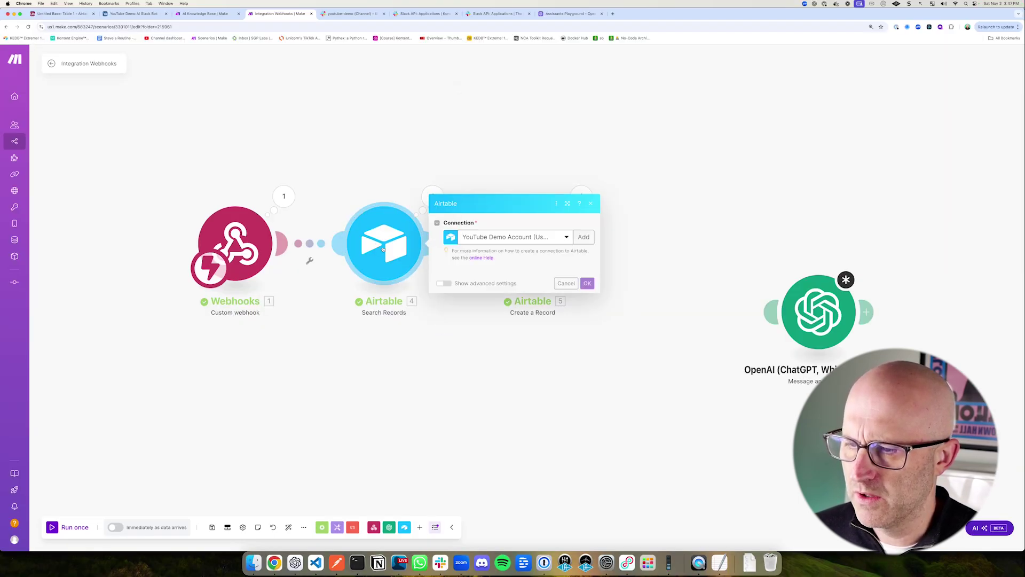
left_click_drag(496, 338, 487, 378)
left_click(567, 504)
left_click_drag(450, 125, 442, 172)
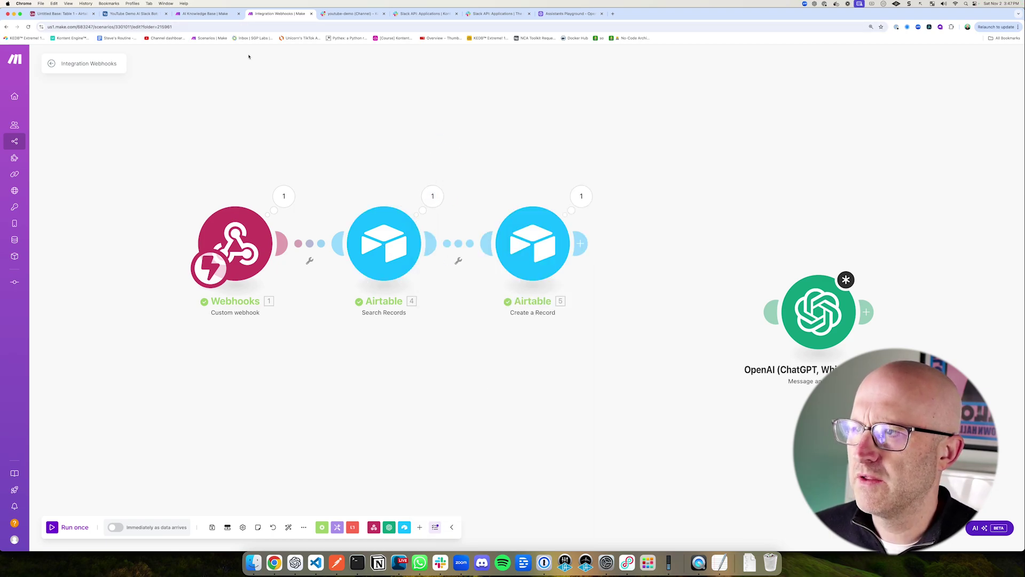
left_click(134, 14)
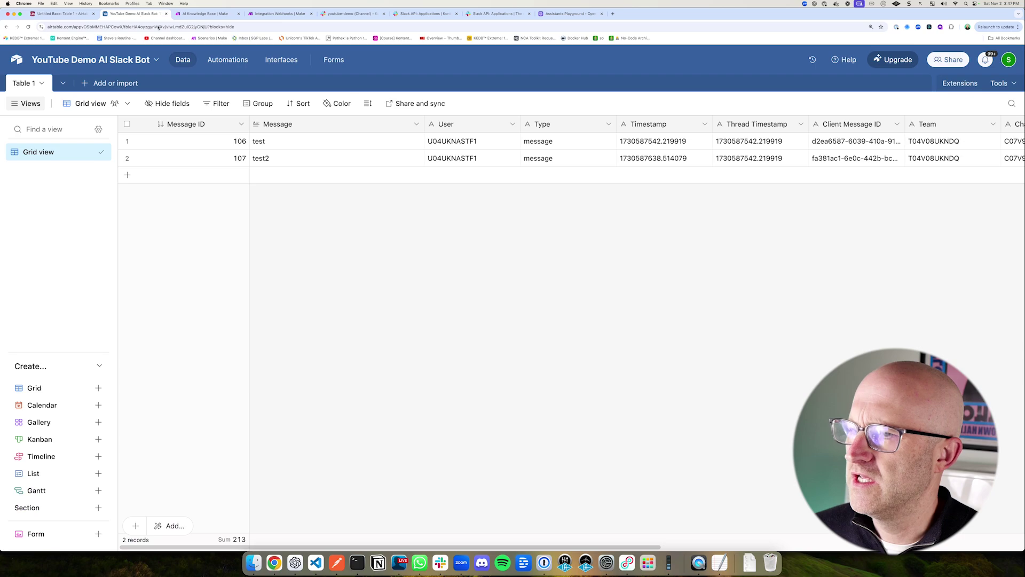
mouse_move(330, 202)
left_mouse_down()
mouse_move(261, 140)
mouse_move(412, 143)
left_mouse_up()
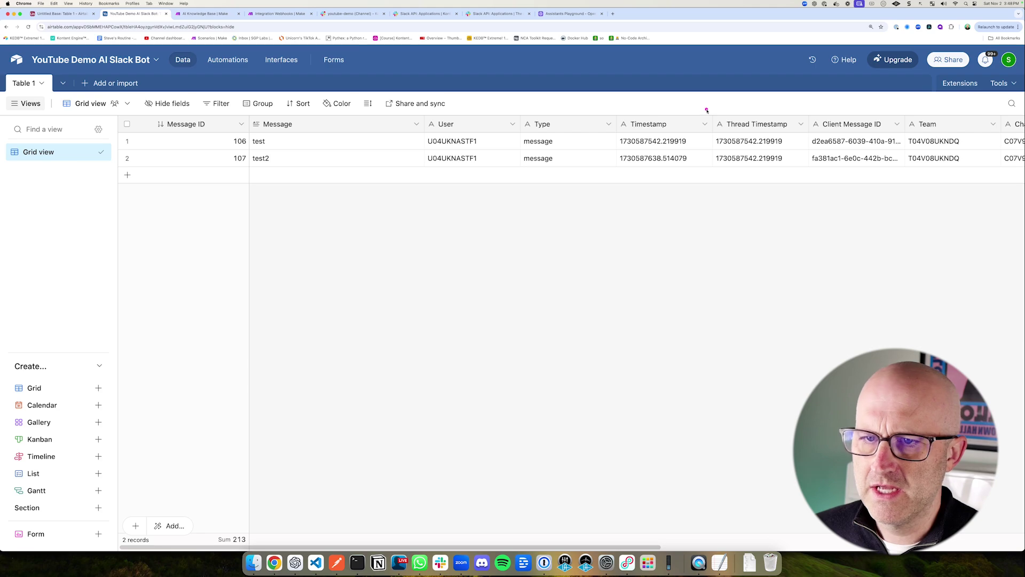
mouse_move(709, 111)
left_mouse_down()
mouse_move(737, 144)
mouse_move(814, 190)
mouse_move(817, 178)
left_mouse_up()
mouse_move(230, 100)
left_mouse_down()
mouse_move(230, 39)
mouse_move(266, 22)
left_mouse_up()
Step: Review Thread Timestamp in the Create a Record module, then add a step after it
left_click(279, 15)
left_click_drag(452, 314, 485, 283)
left_click(514, 267)
mouse_move(679, 285)
left_mouse_down()
mouse_move(662, 334)
mouse_move(680, 333)
left_mouse_up()
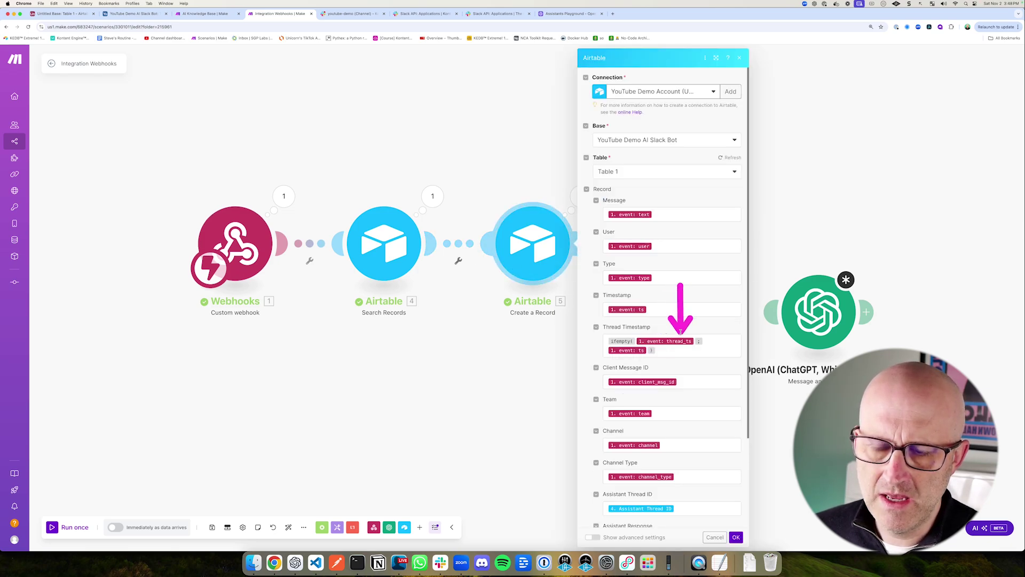
left_click_drag(561, 363, 616, 343)
left_click_drag(557, 310, 764, 377)
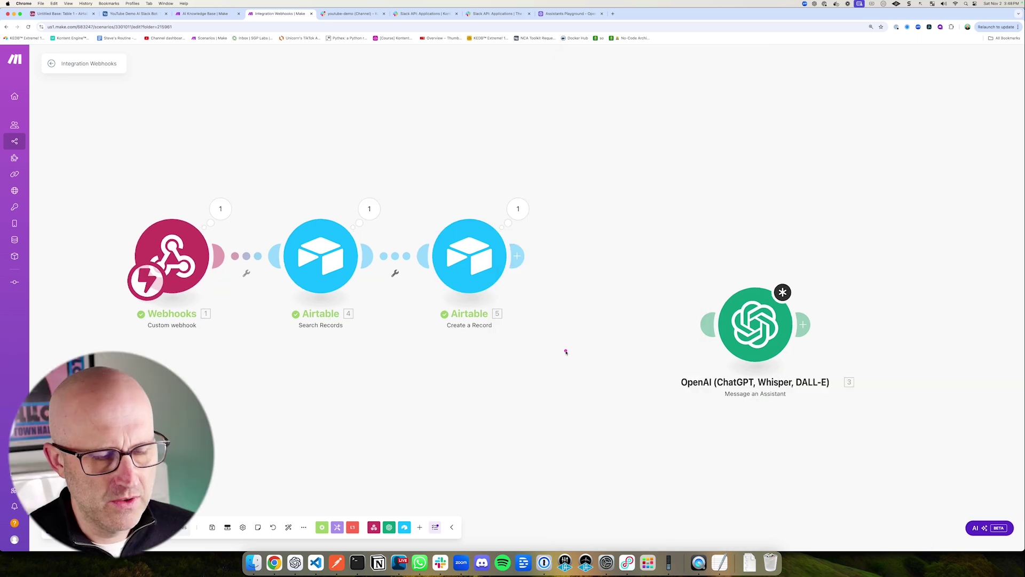
left_click_drag(565, 353, 529, 286)
left_click(517, 256)
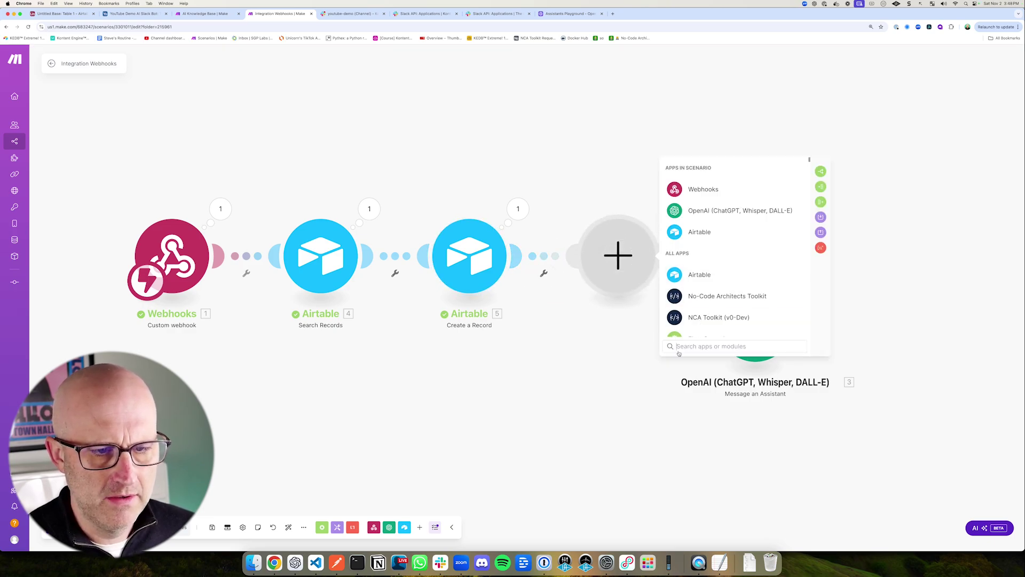
Step: Add a Slack Create a Message module after Create a Record
type("Slack")
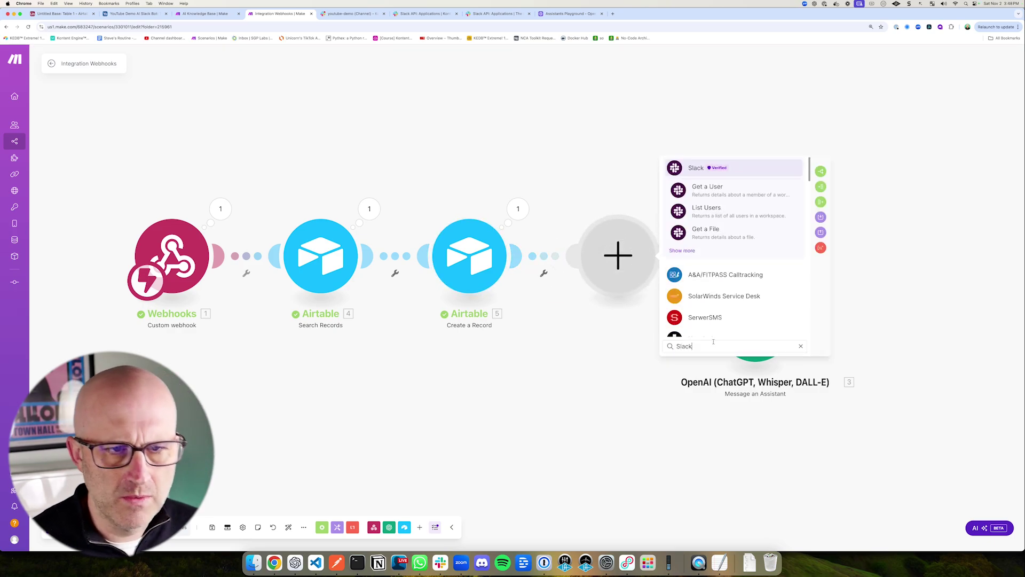
left_click(683, 250)
scroll(726, 274, "down", 2)
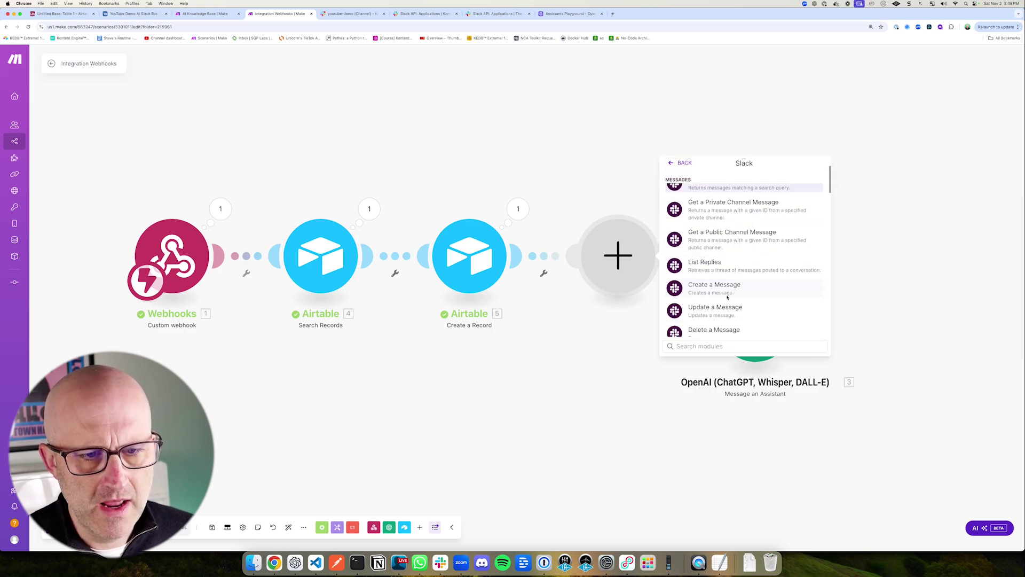
left_click(711, 289)
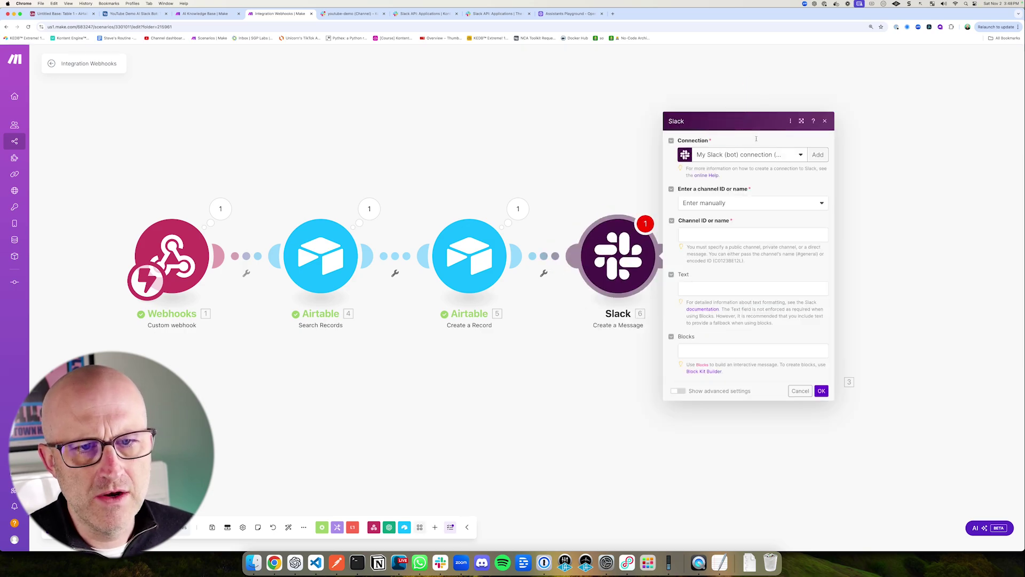
Step: Create and authorize a Slack (bot) connection for the Kontent Engine DB workspace
left_click(818, 155)
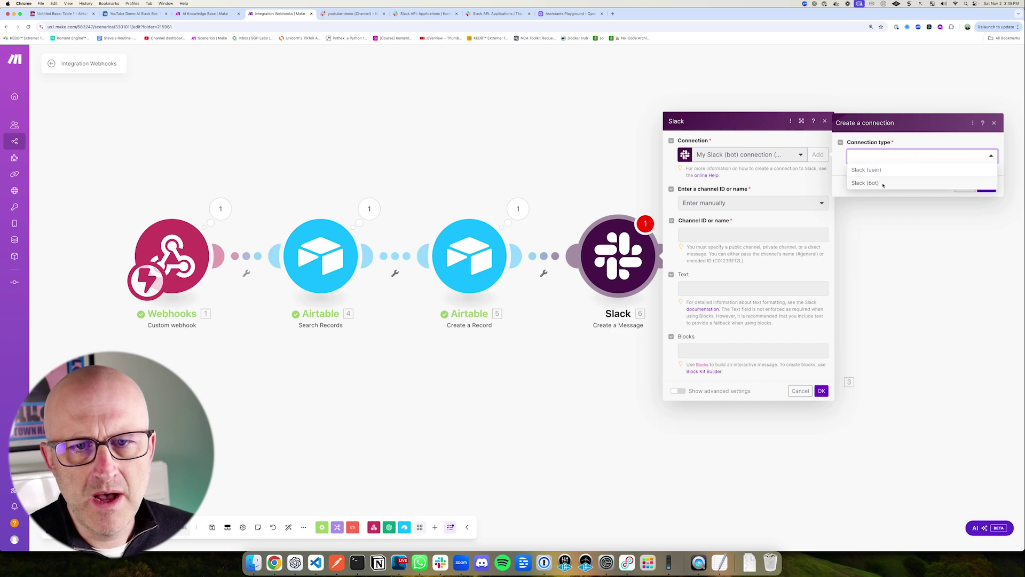
left_click(990, 171)
left_click(987, 227)
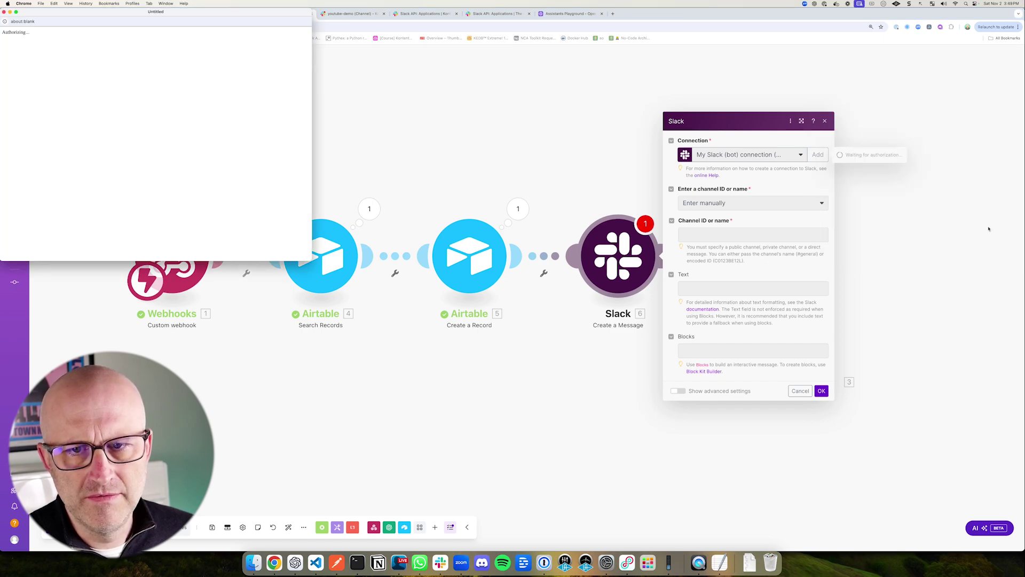
left_click_drag(237, 15, 508, 129)
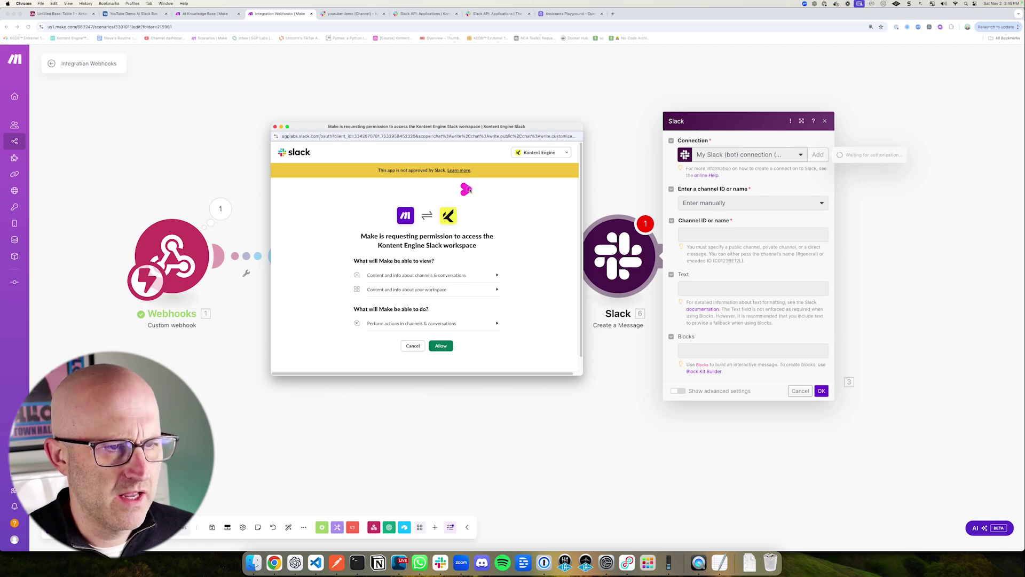
left_click(534, 155)
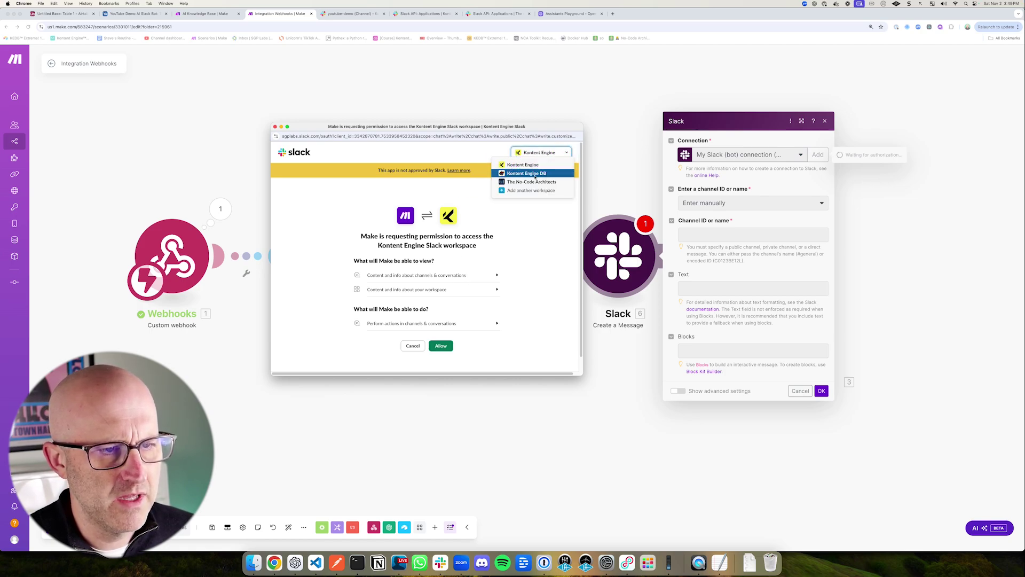
left_click(526, 173)
left_click(441, 346)
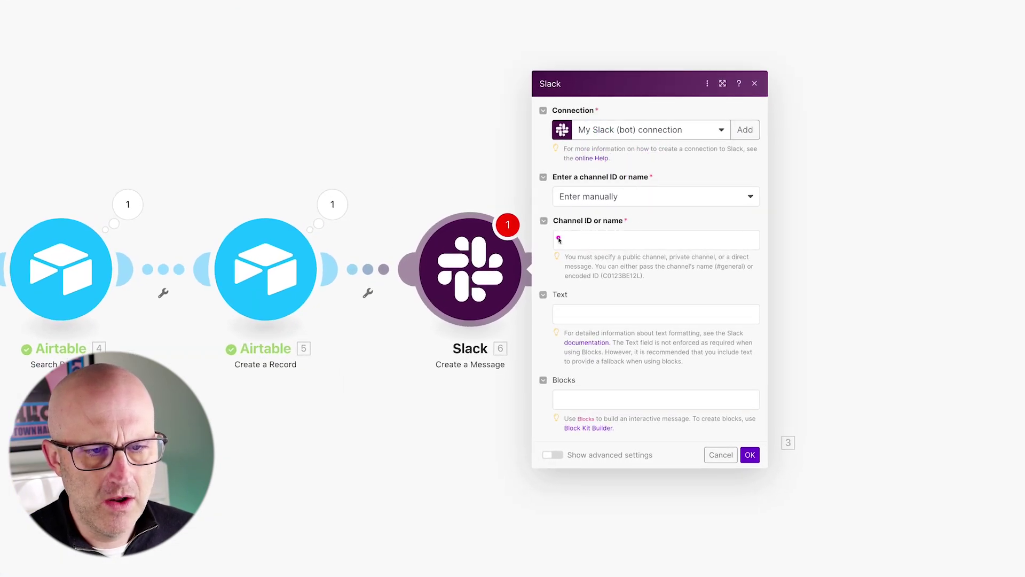
Step: Map the event channel into the message's Channel ID
right_click(578, 238)
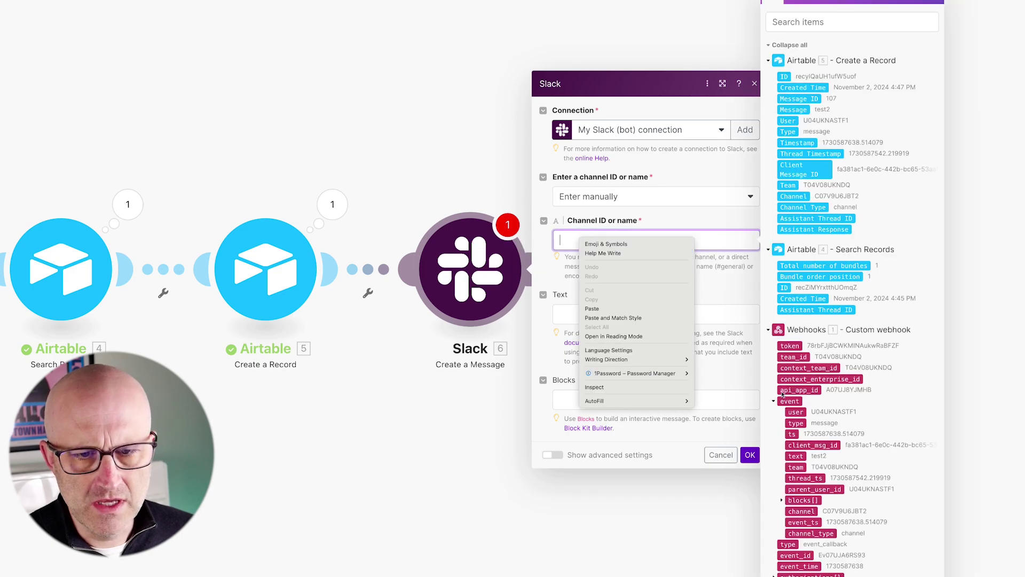
left_click_drag(667, 497, 767, 512)
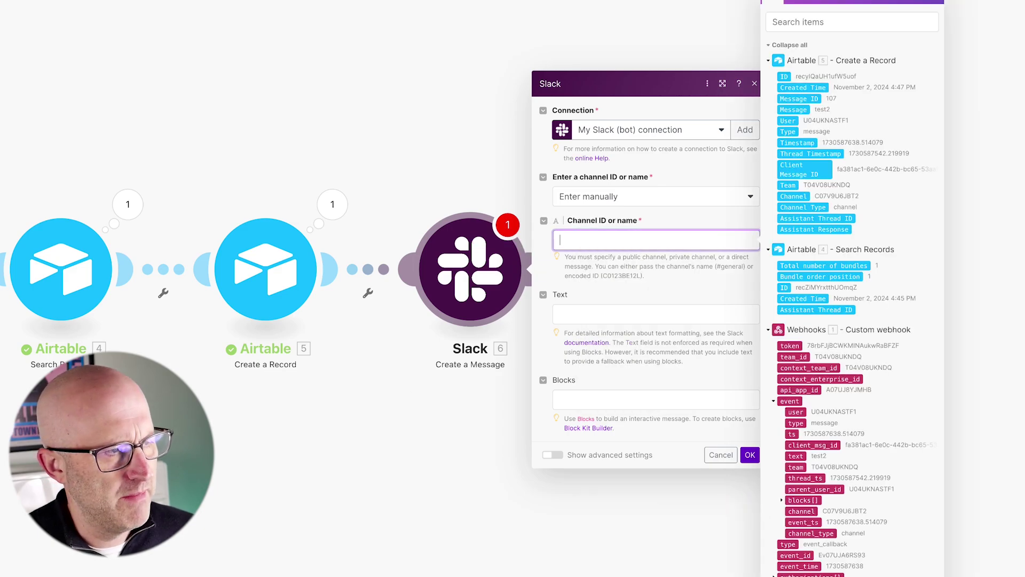
left_click_drag(635, 499, 768, 511)
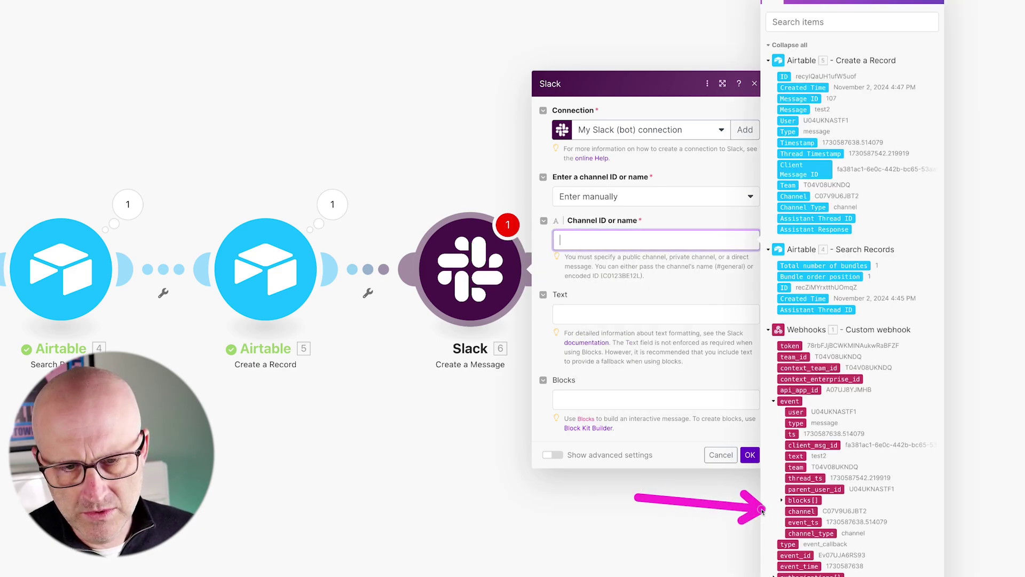
left_click(803, 513)
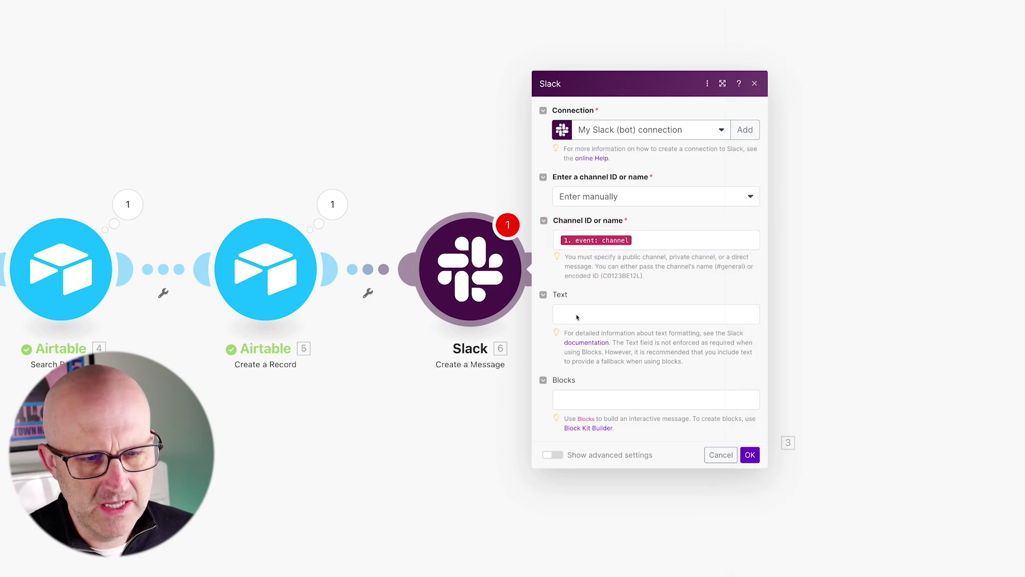
left_click(582, 320)
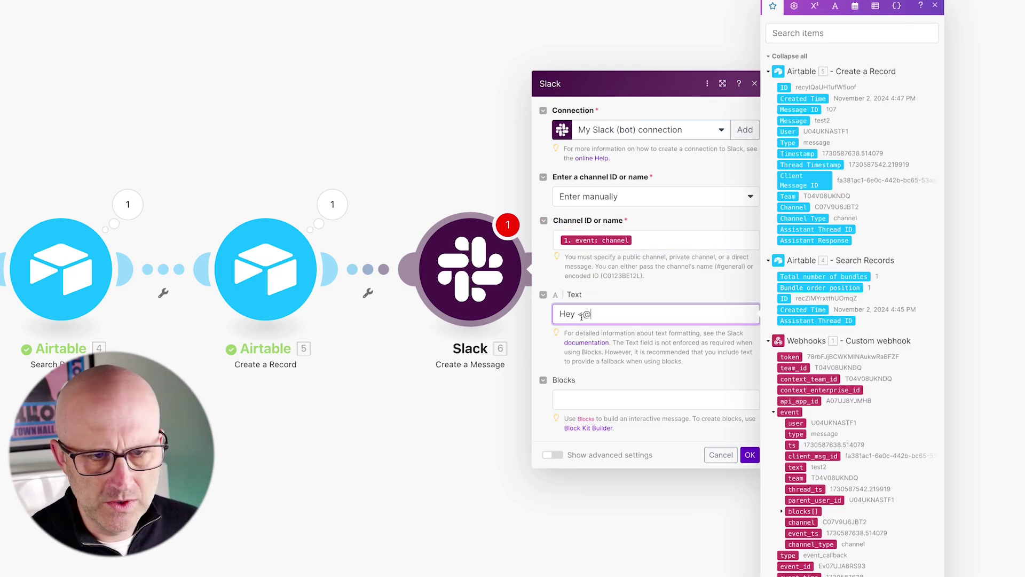
mouse_move(605, 240)
left_mouse_down()
mouse_move(592, 292)
mouse_move(576, 304)
left_mouse_up()
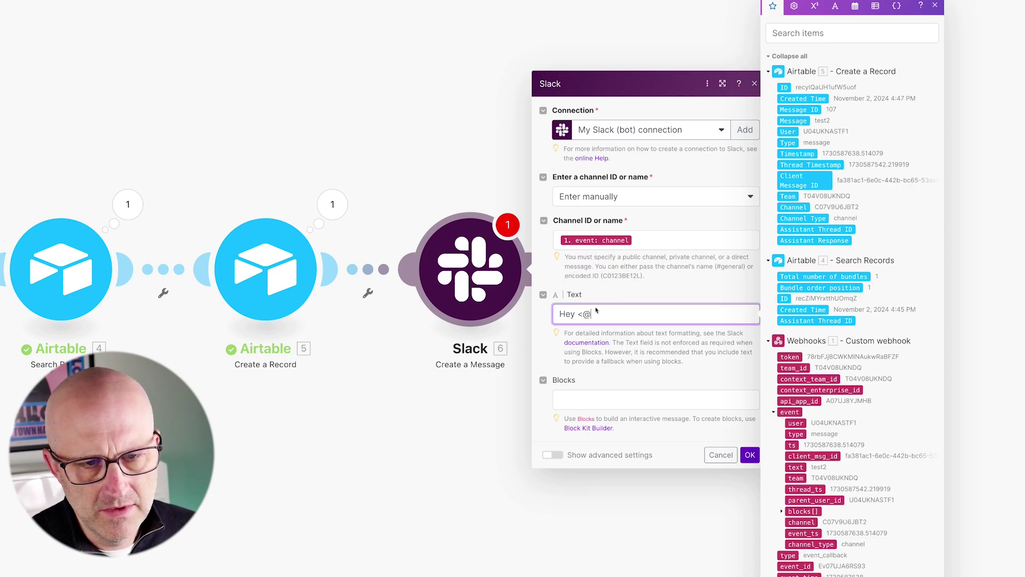
left_click_drag(599, 260, 585, 309)
left_click_drag(713, 389, 773, 422)
left_click(795, 423)
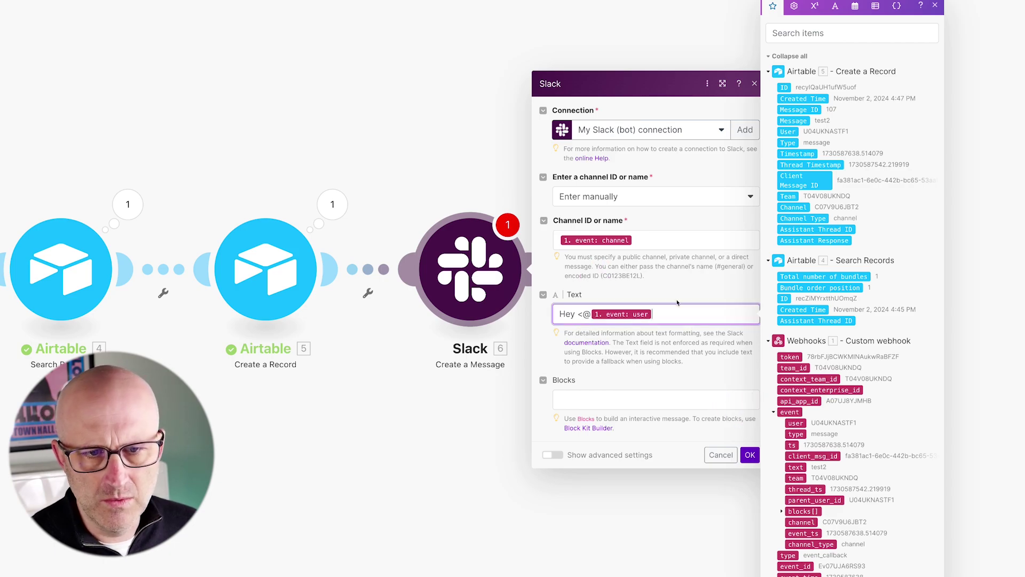
type(">")
left_click_drag(632, 278, 558, 312)
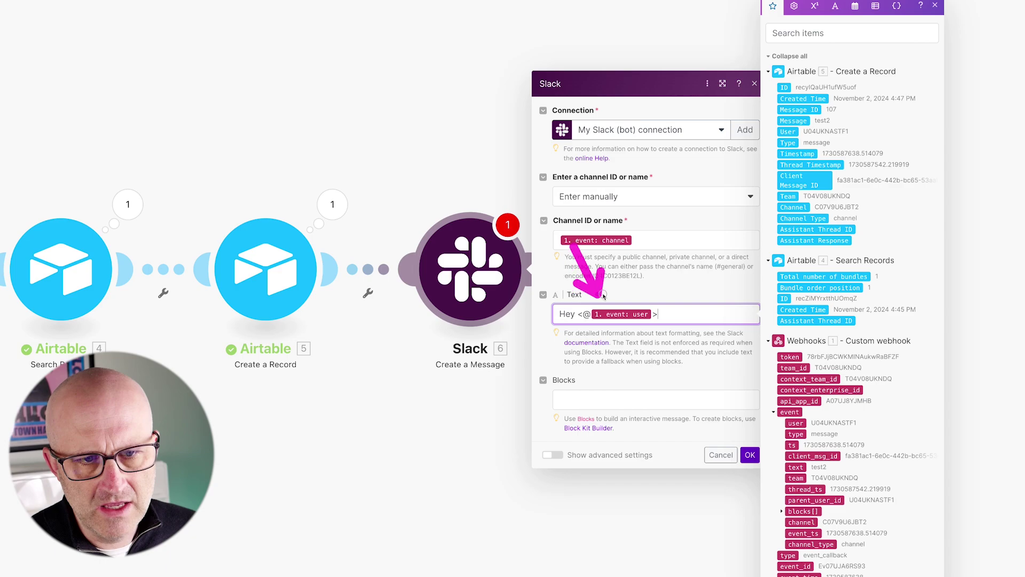
type(", thanks, please")
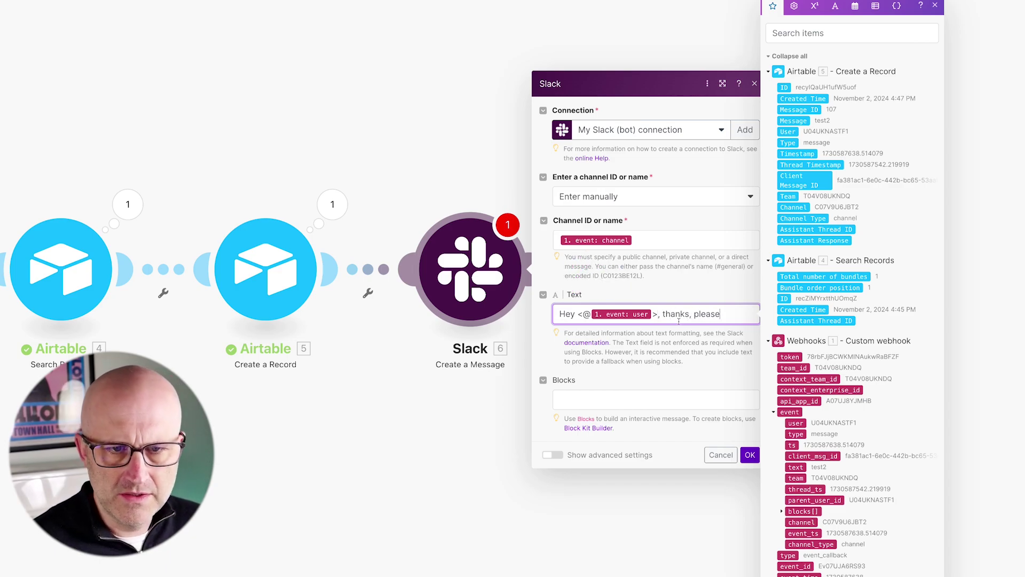
type(" give me a moement to response...")
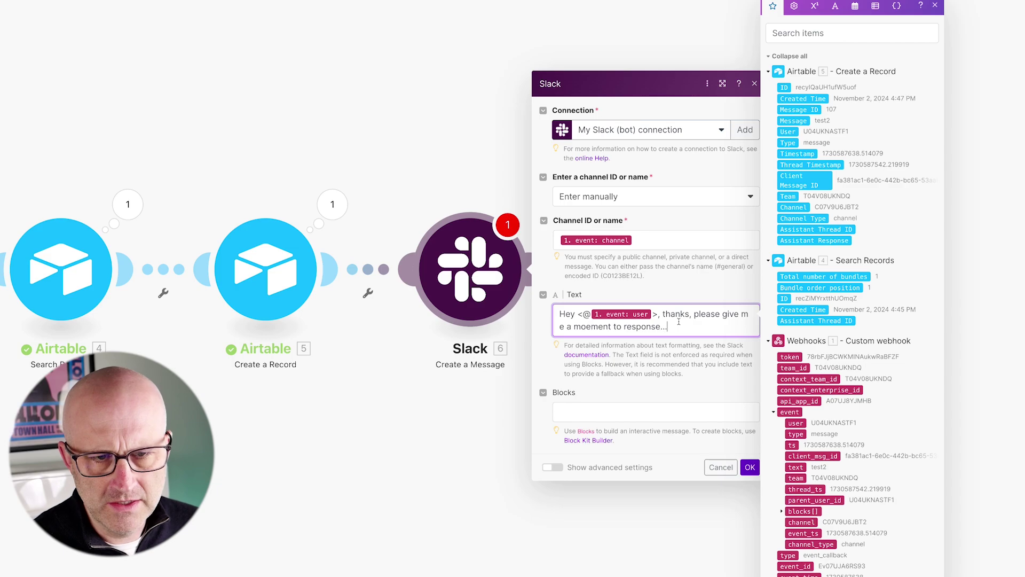
left_click(643, 368)
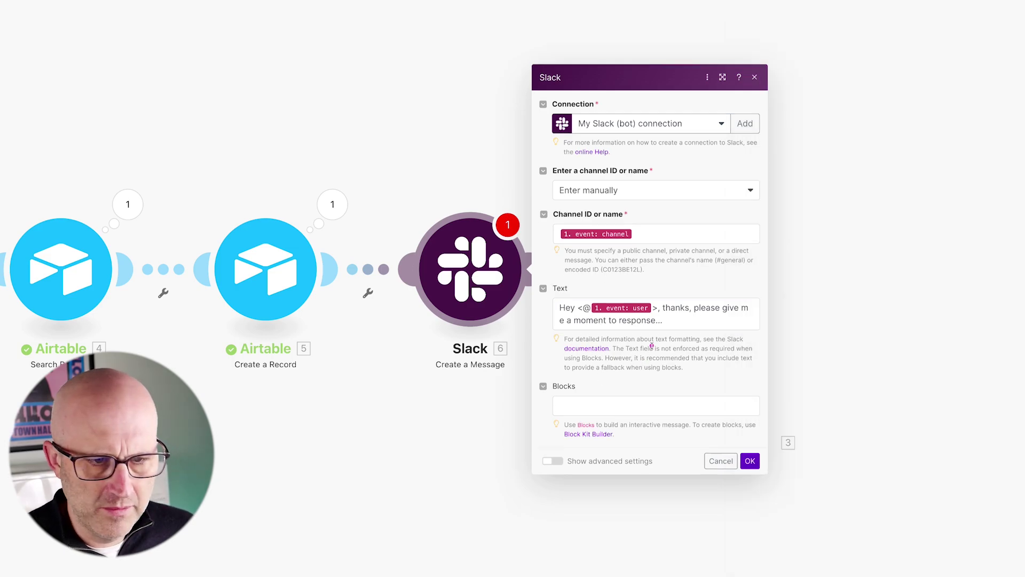
left_click_drag(651, 346, 587, 392)
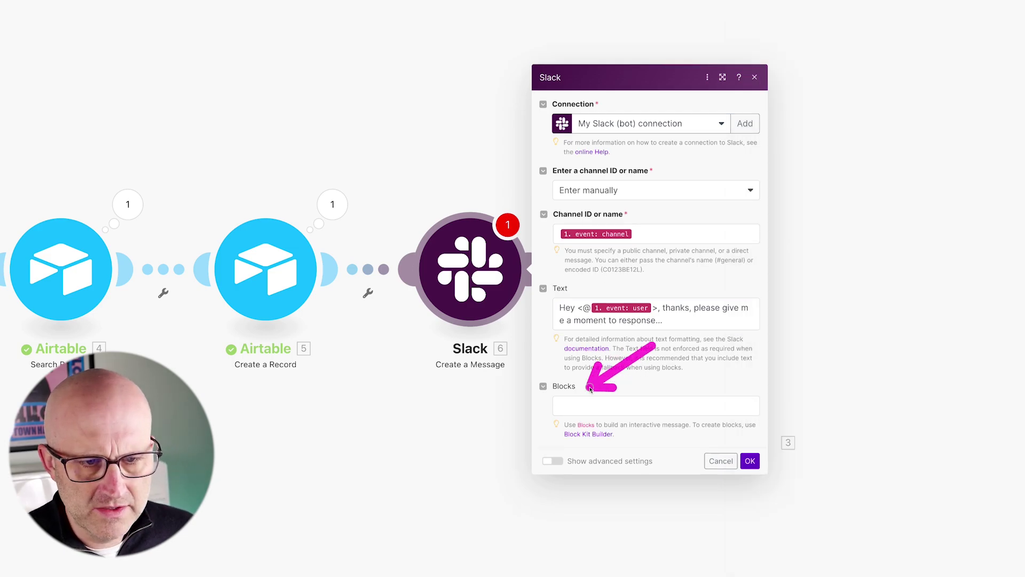
left_click_drag(511, 418, 532, 437)
left_click(552, 460)
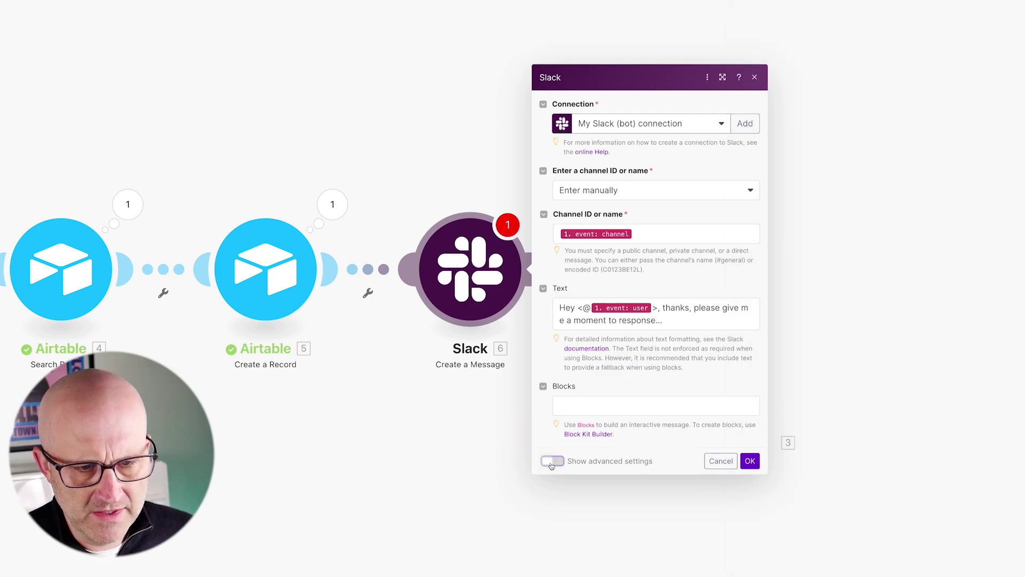
left_click(604, 389)
Step: Post the acknowledgement as a reply in the original message's thread
scroll(602, 332, "down", 1)
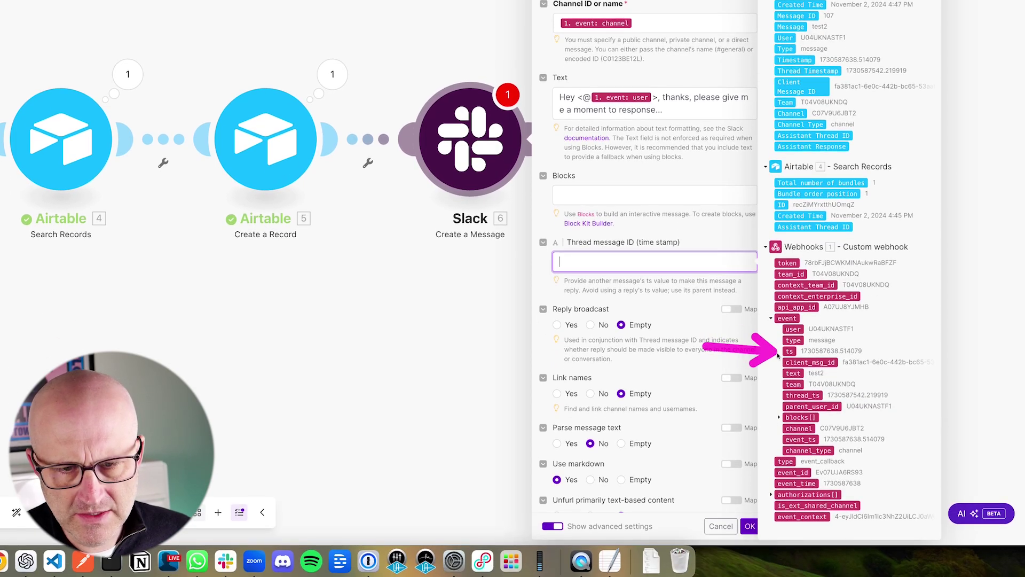
left_click(789, 351)
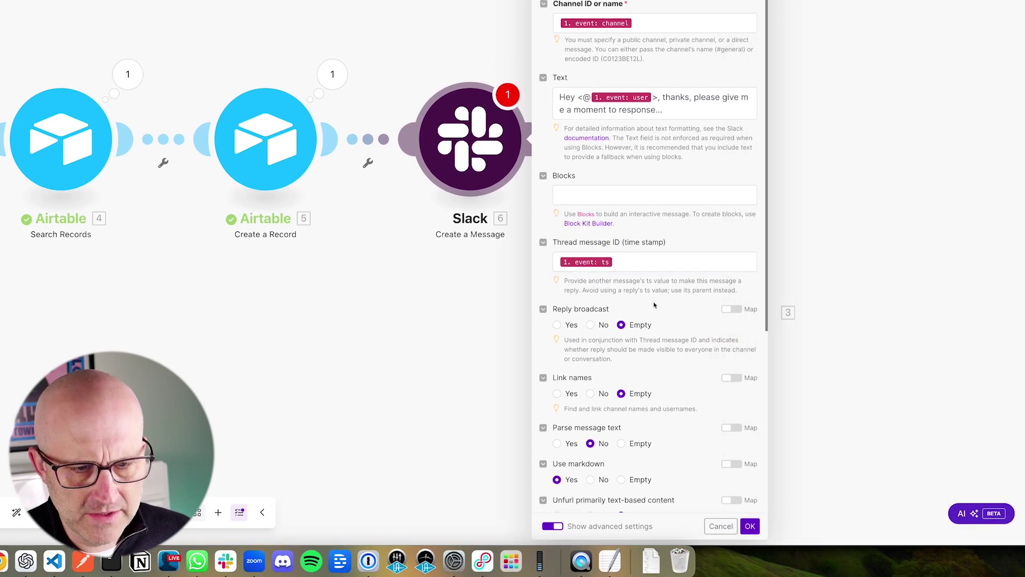
scroll(654, 303, "down", 3)
scroll(637, 304, "down", 2)
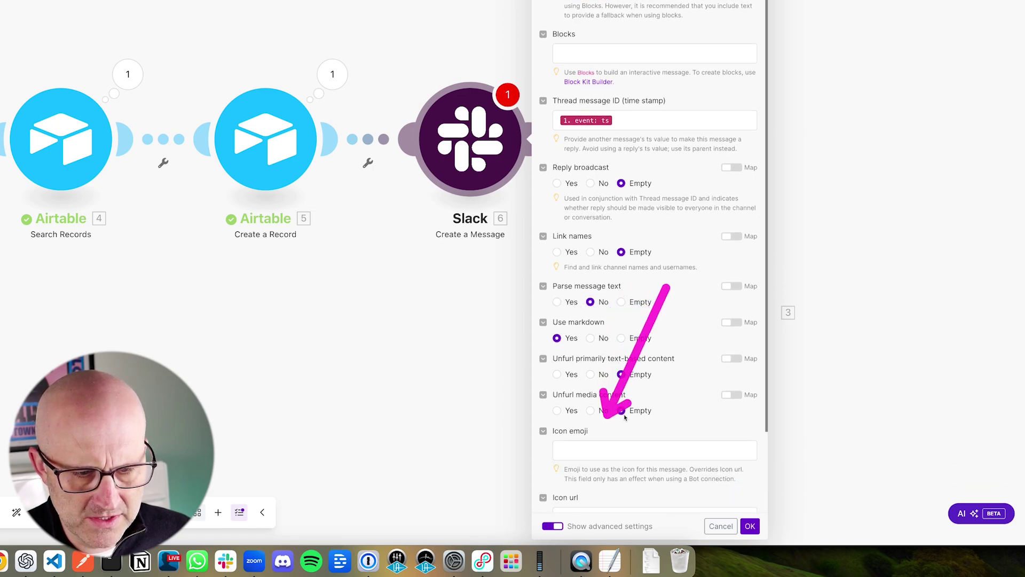
scroll(670, 416, "down", 4)
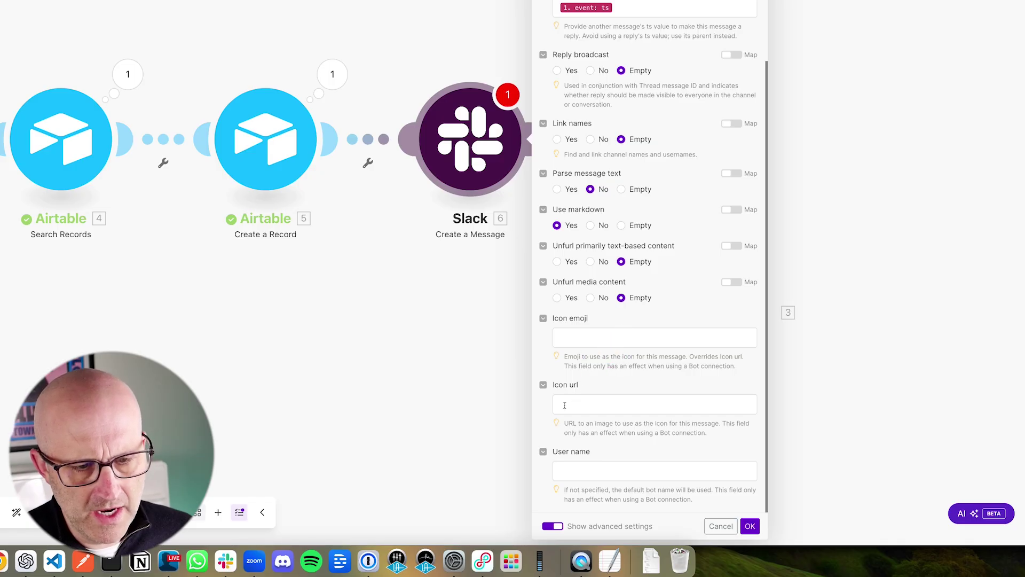
Step: Paste a custom icon URL, set user name 'FFmpeg Assistant', and save the module
left_click(566, 407)
type("https://storage.googleapis.com/sgplabs-general-storage/Untitled%20design%20(2).png")
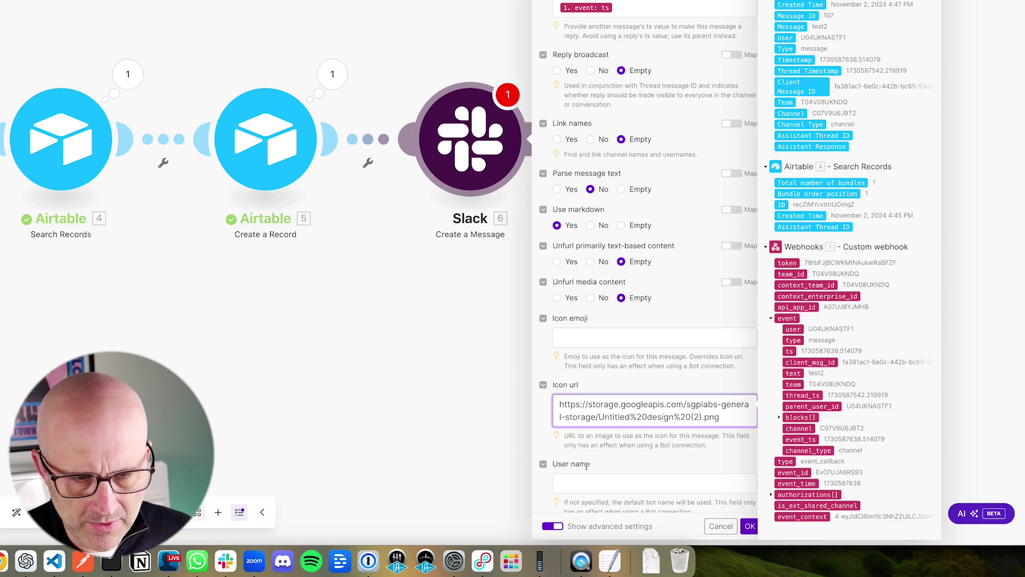
left_click(661, 484)
type("FF")
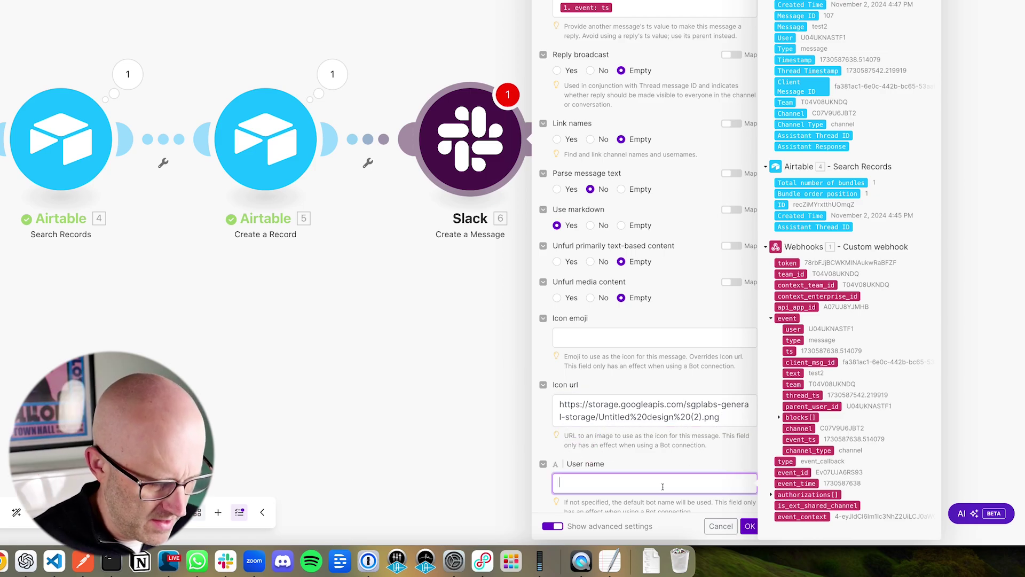
type("mpeg Assistan")
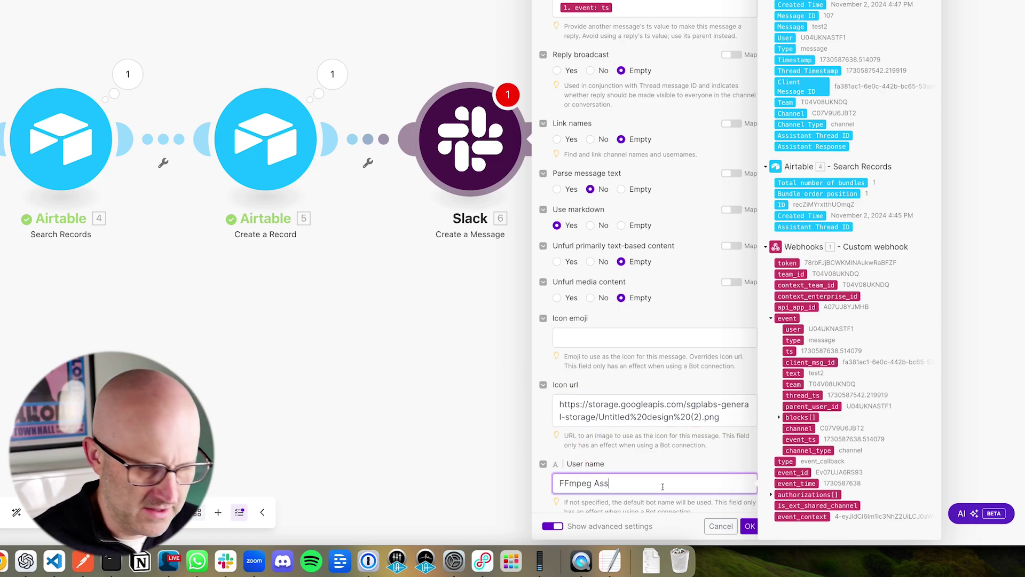
type("t")
left_click(749, 526)
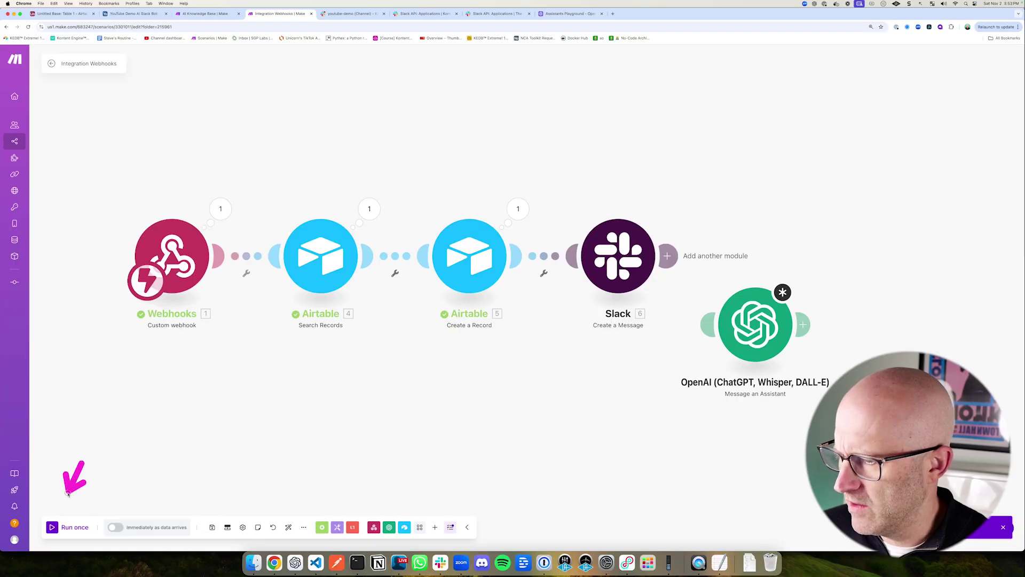
Step: Run the scenario once waiting for new data, reply 'test3' in the Slack thread, and check the bot's answer
left_click(58, 528)
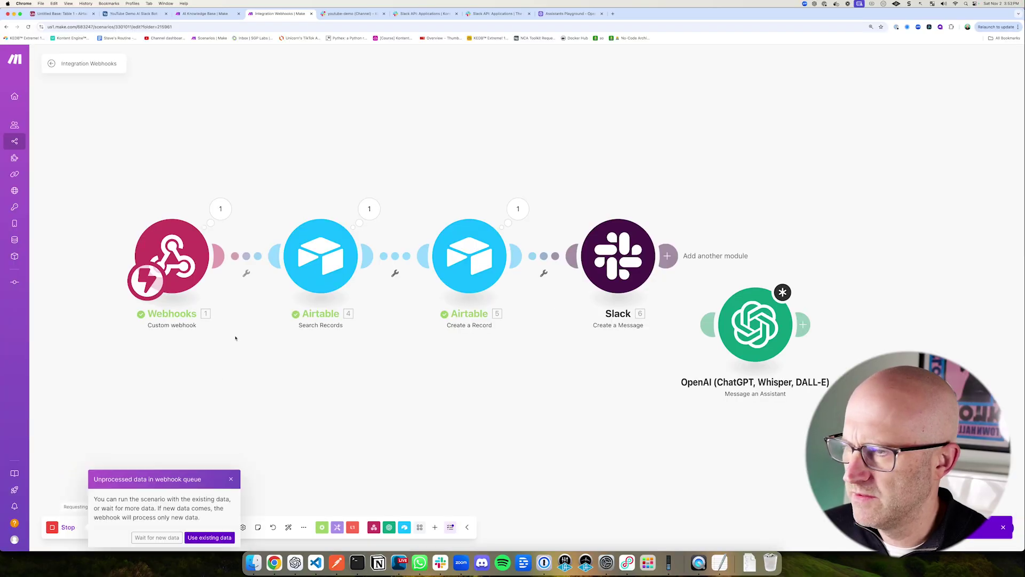
left_click(154, 537)
left_click(346, 19)
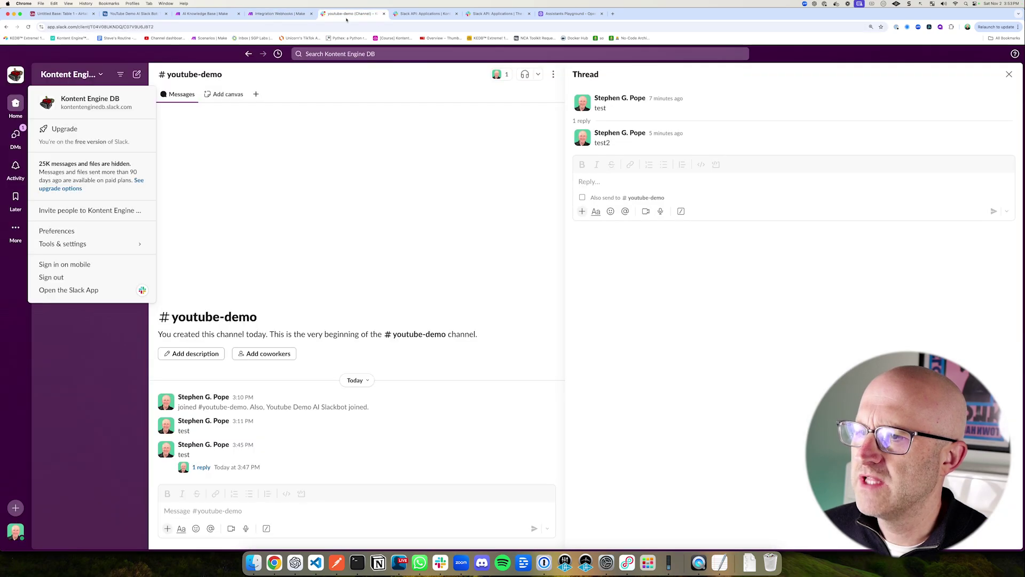
left_click(595, 182)
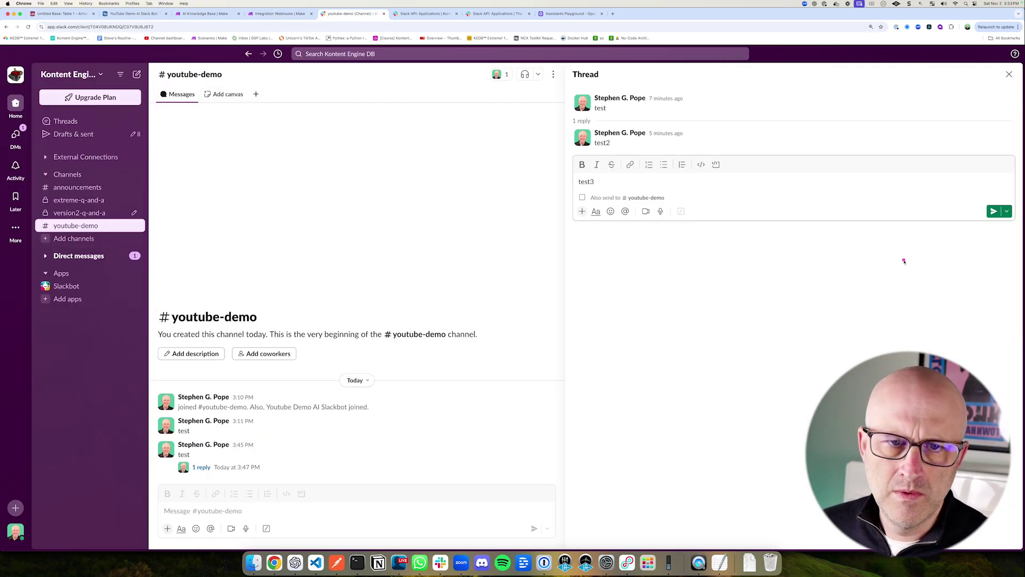
left_click(994, 211)
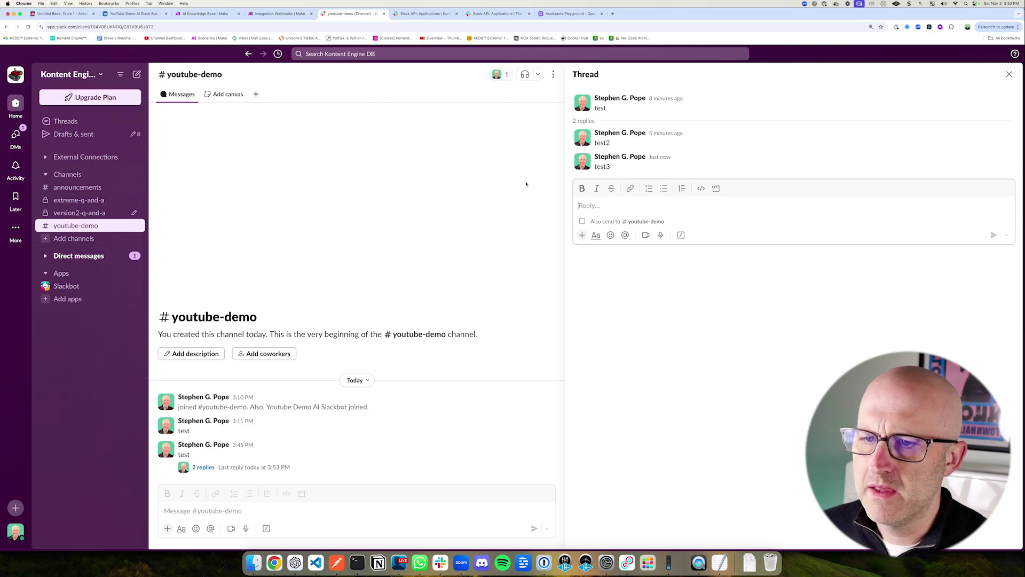
left_click(278, 14)
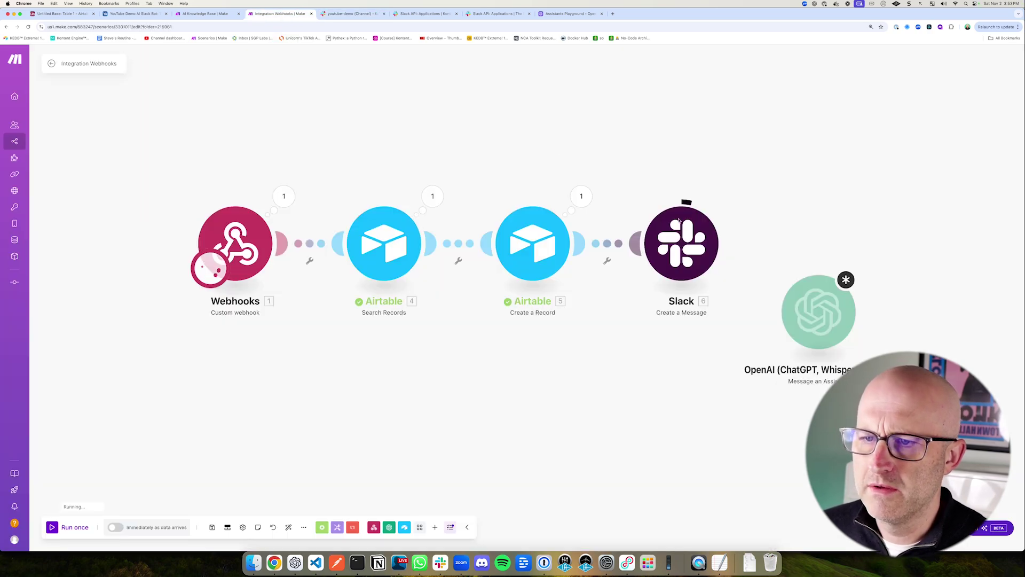
left_click(342, 13)
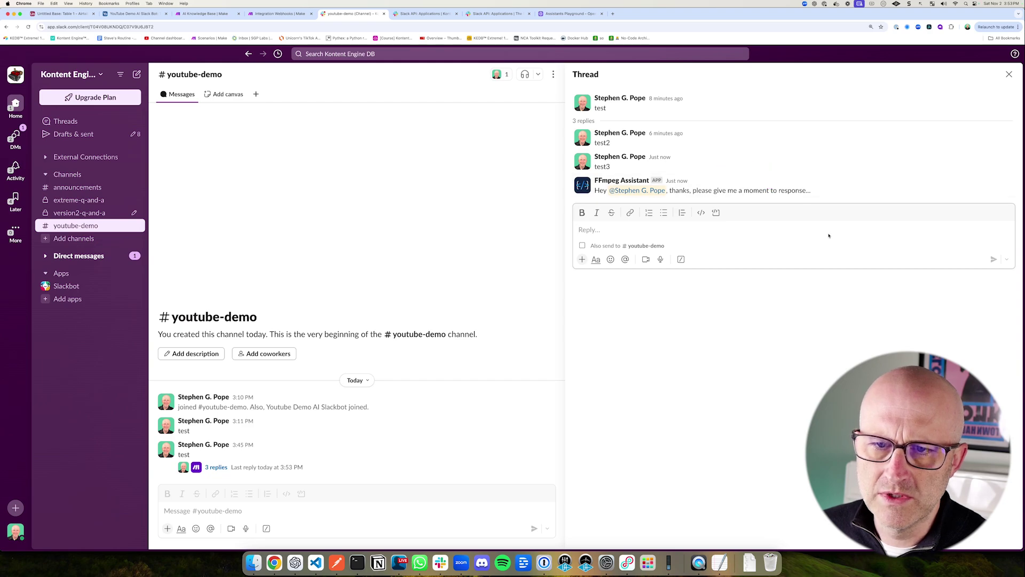
left_click(278, 13)
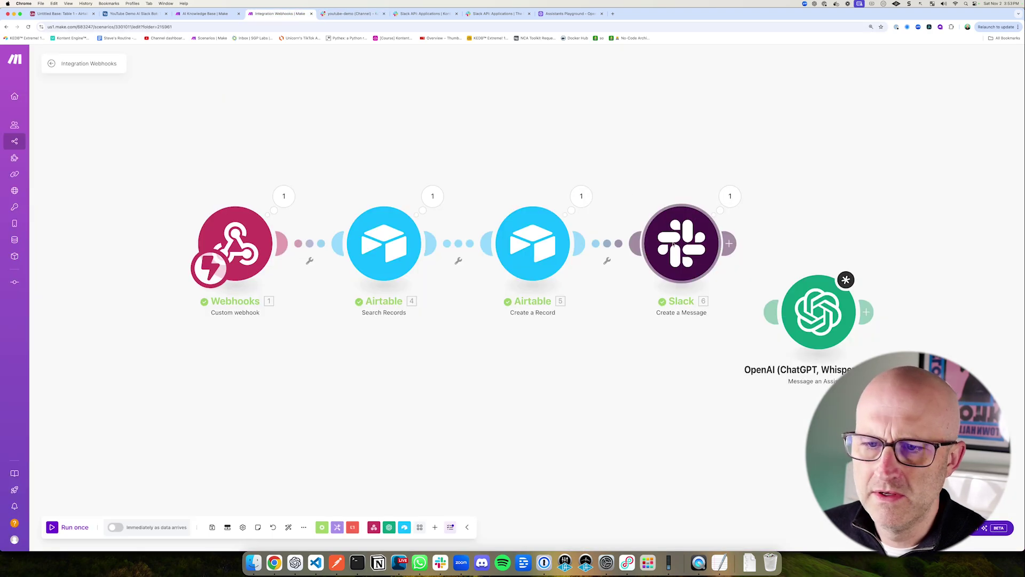
Step: Correct 'respond' in the Slack acknowledgement text and save
left_click(680, 242)
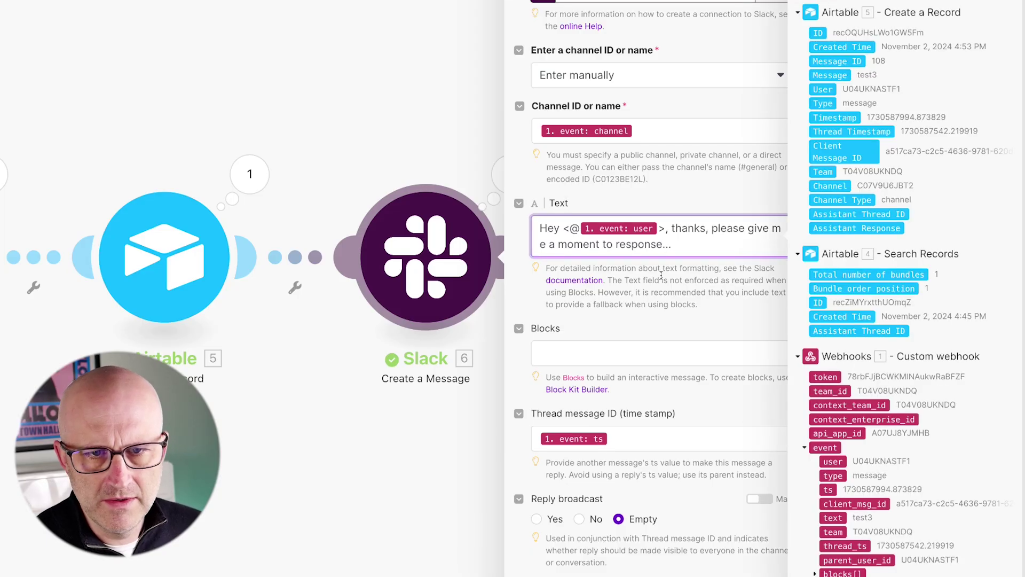
type("d")
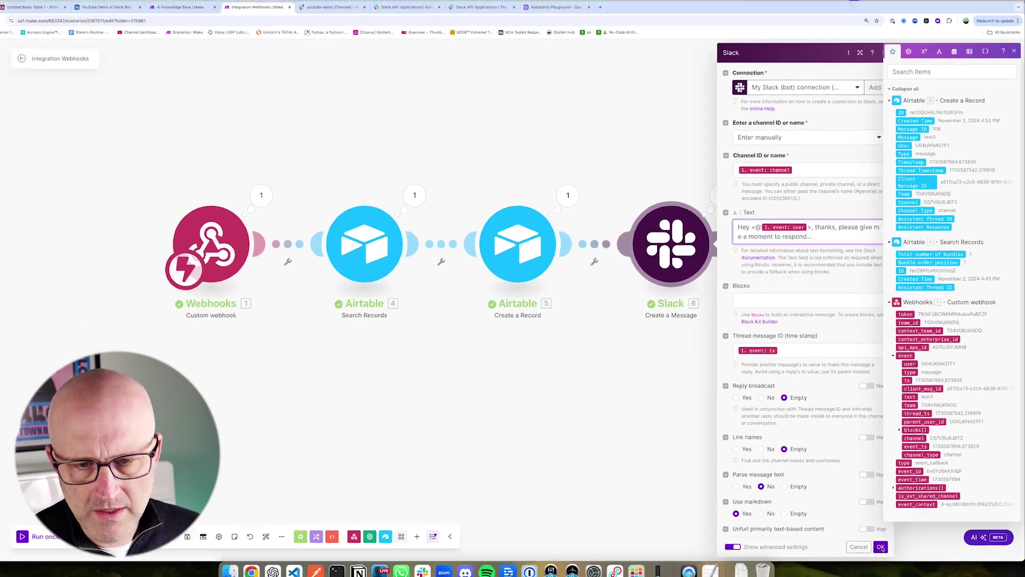
left_click(886, 538)
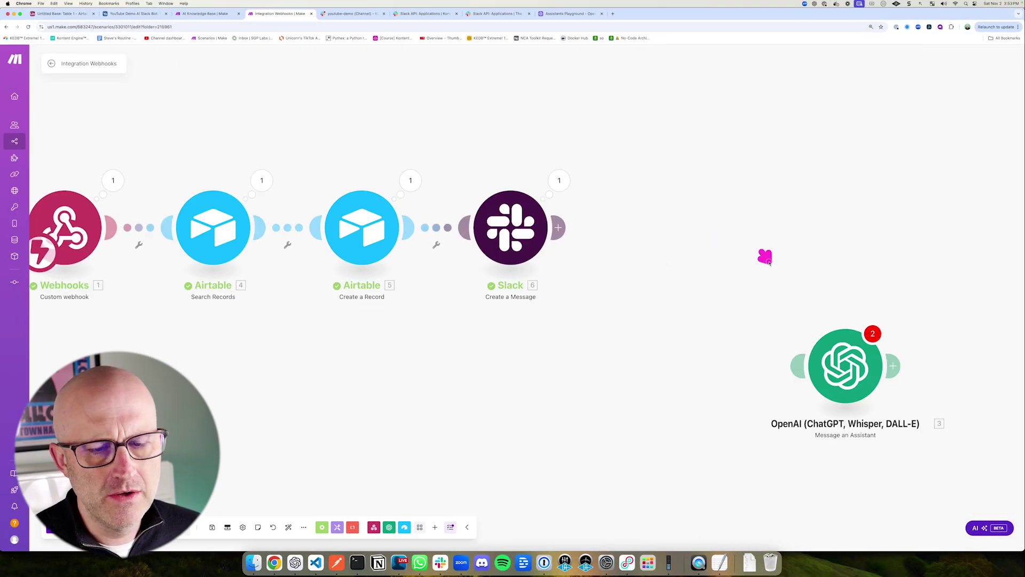
Step: Attach the OpenAI module after Slack using connection ffmpeg_compose and the FFmpeg Compose Assistant (gpt-4o)
left_click_drag(854, 371, 659, 227)
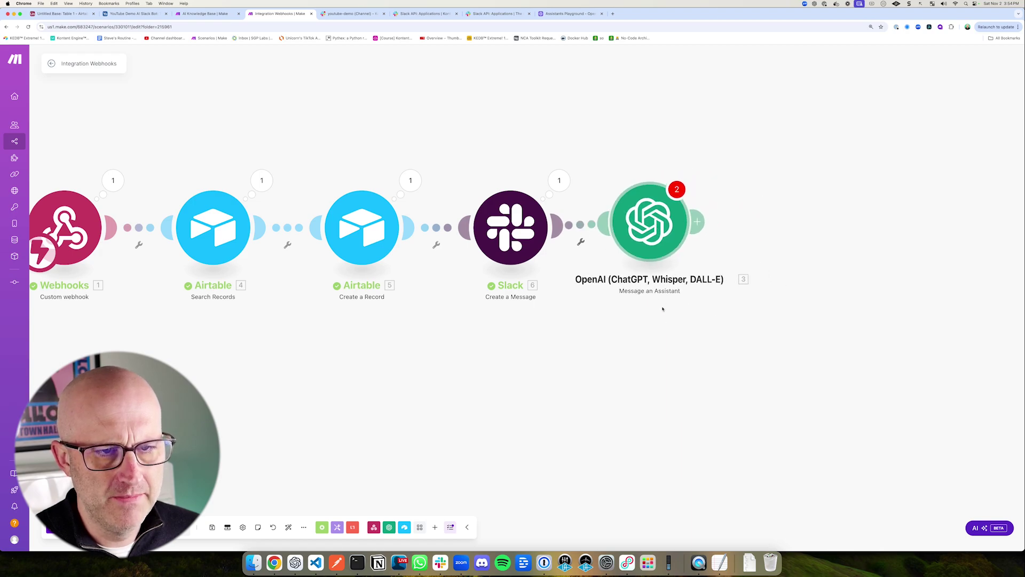
left_click(649, 230)
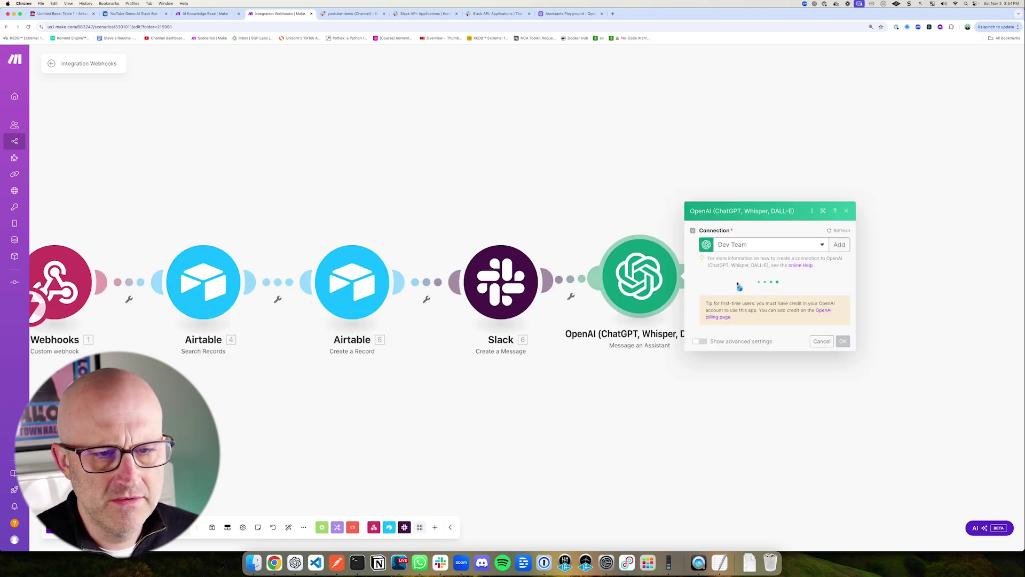
left_click(763, 249)
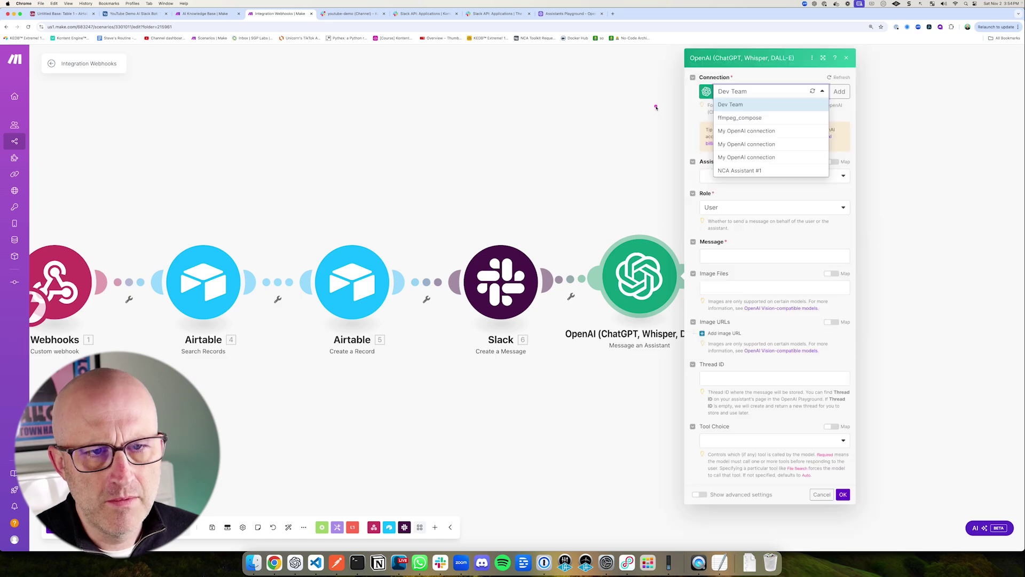
left_click(744, 119)
left_click(726, 176)
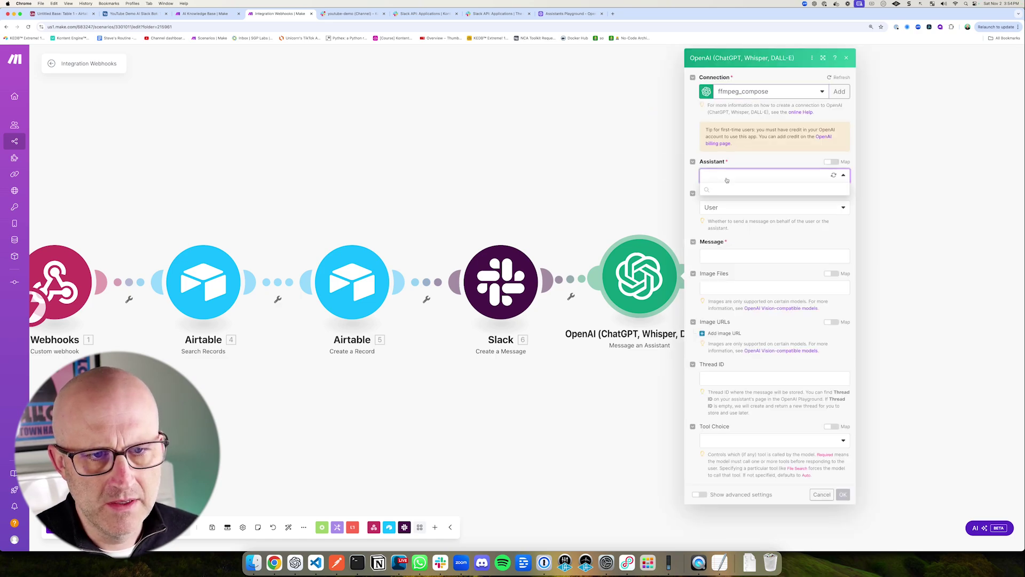
left_click(761, 220)
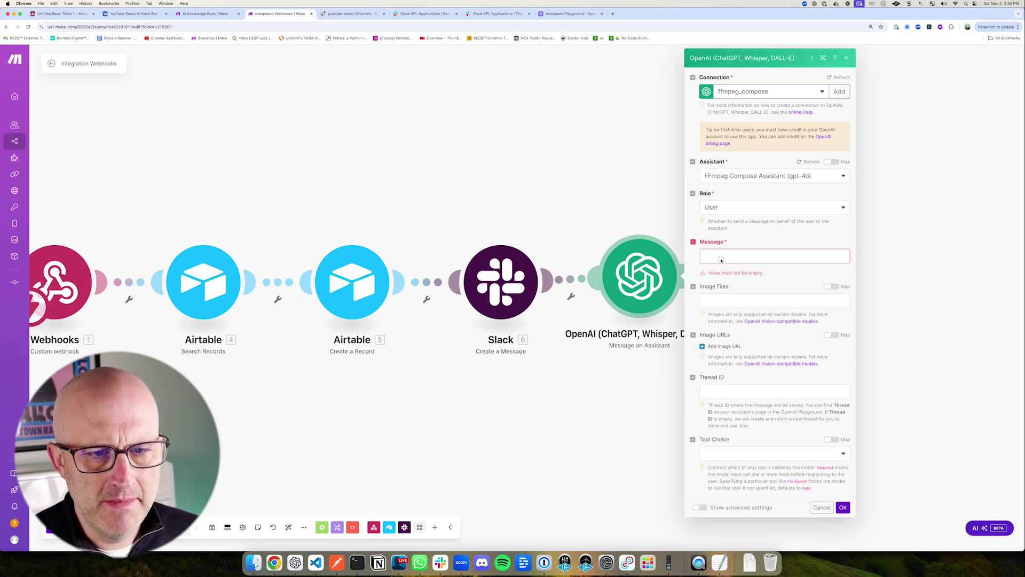
Step: Map event text as the message and the stored Assistant Thread ID as Thread ID, then save
left_click(721, 258)
scroll(896, 387, "down", 5)
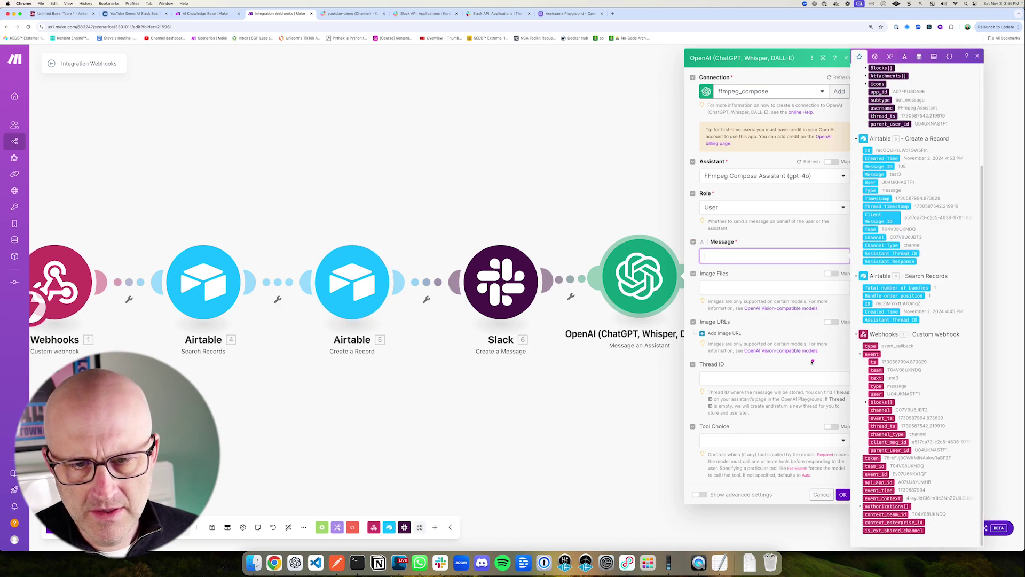
left_click(876, 378)
left_click(722, 280)
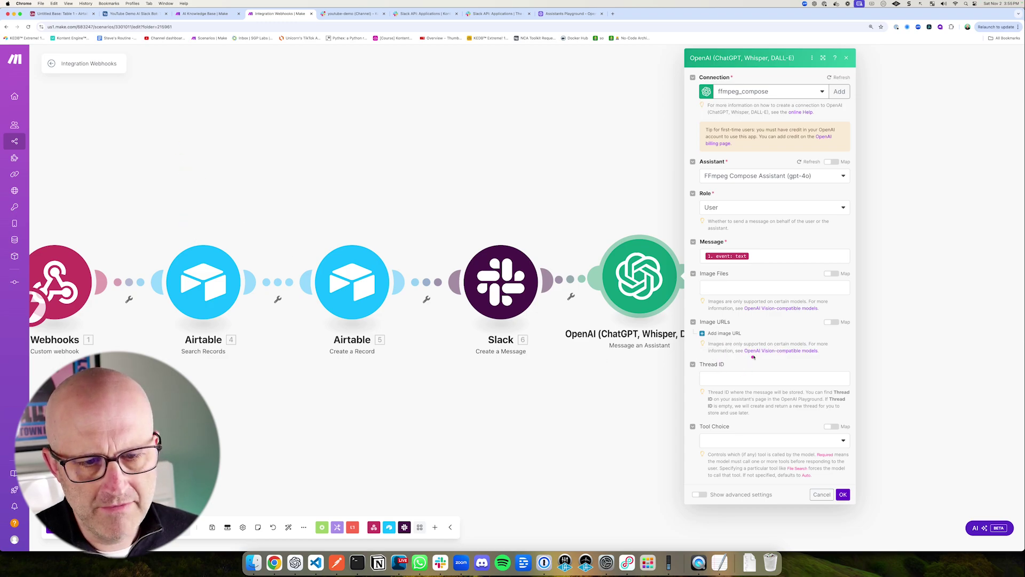
left_click(717, 378)
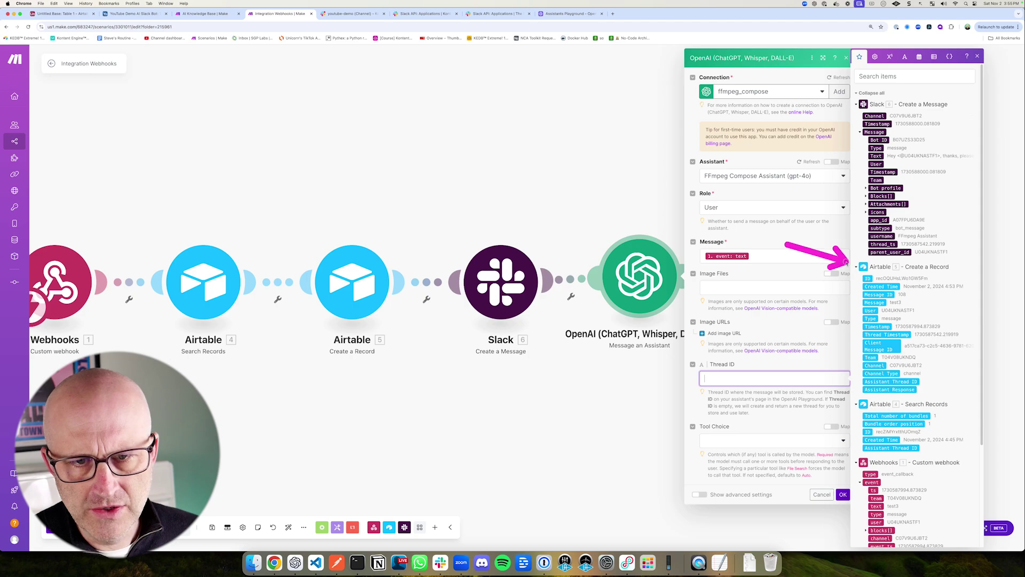
scroll(904, 334, "down", 5)
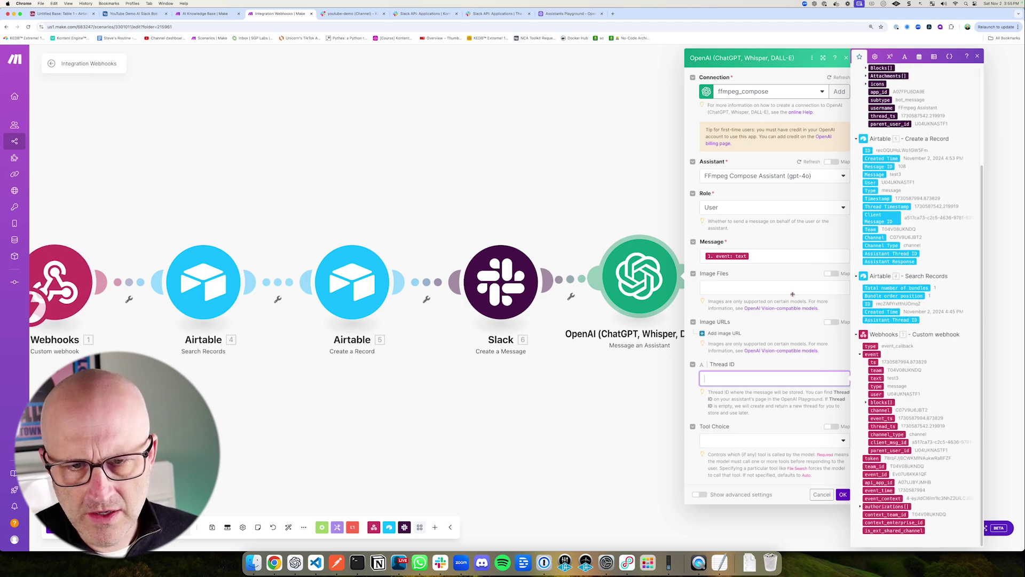
left_click(870, 321)
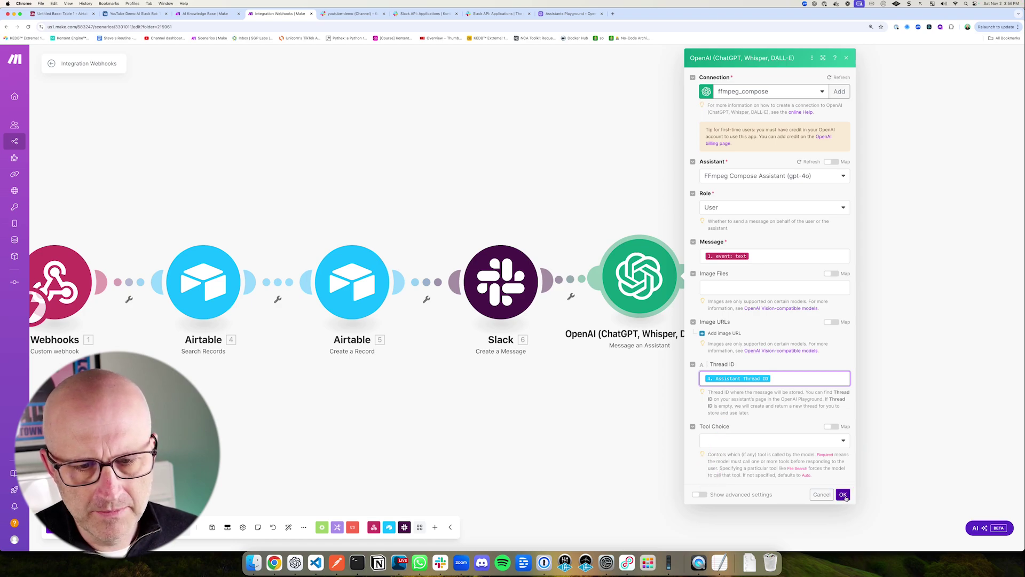
left_click(843, 494)
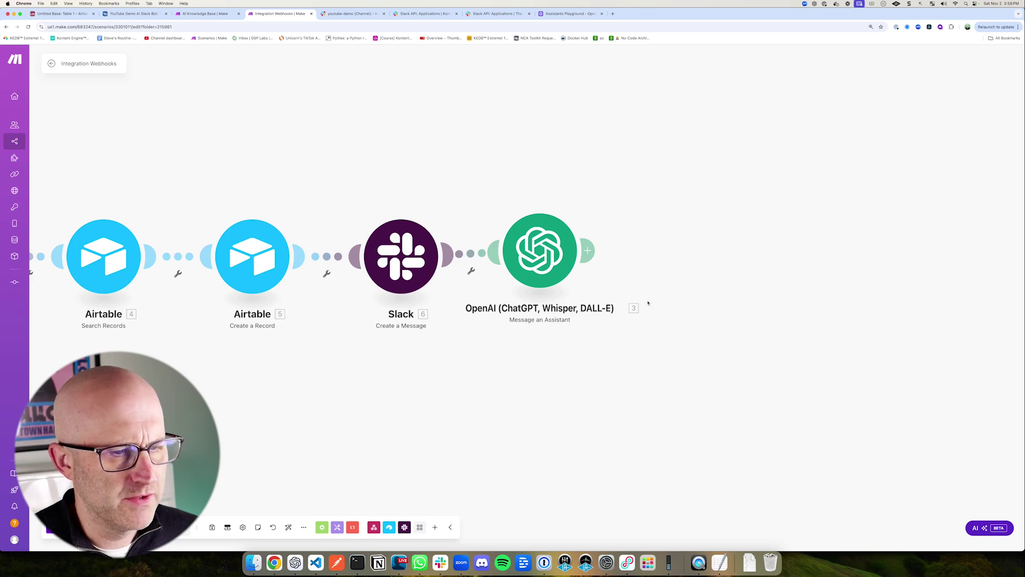
Step: Add an Airtable Update a Record step after the OpenAI module
left_click_drag(573, 143, 550, 202)
left_click_drag(573, 138, 549, 197)
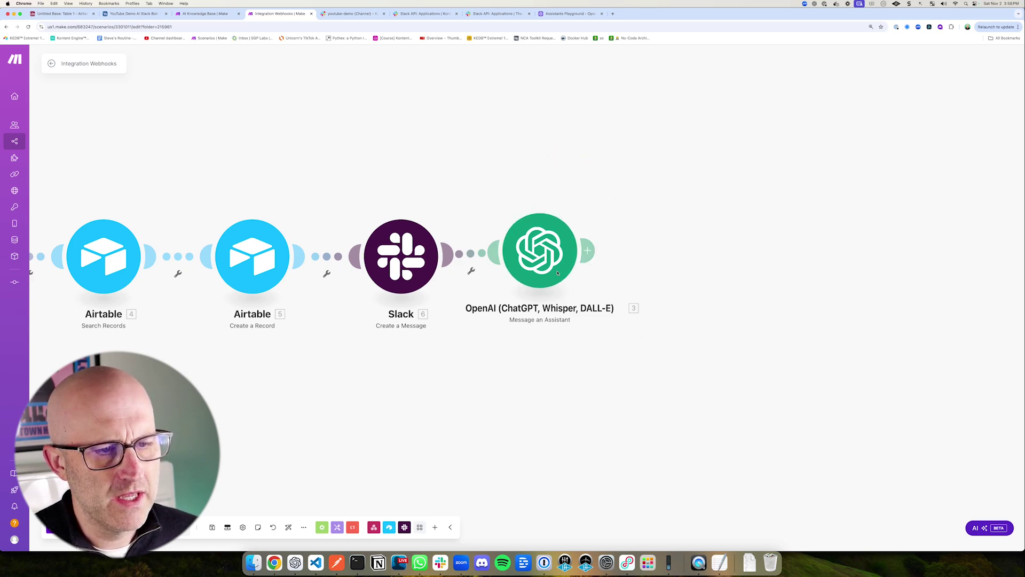
left_click_drag(623, 165, 585, 214)
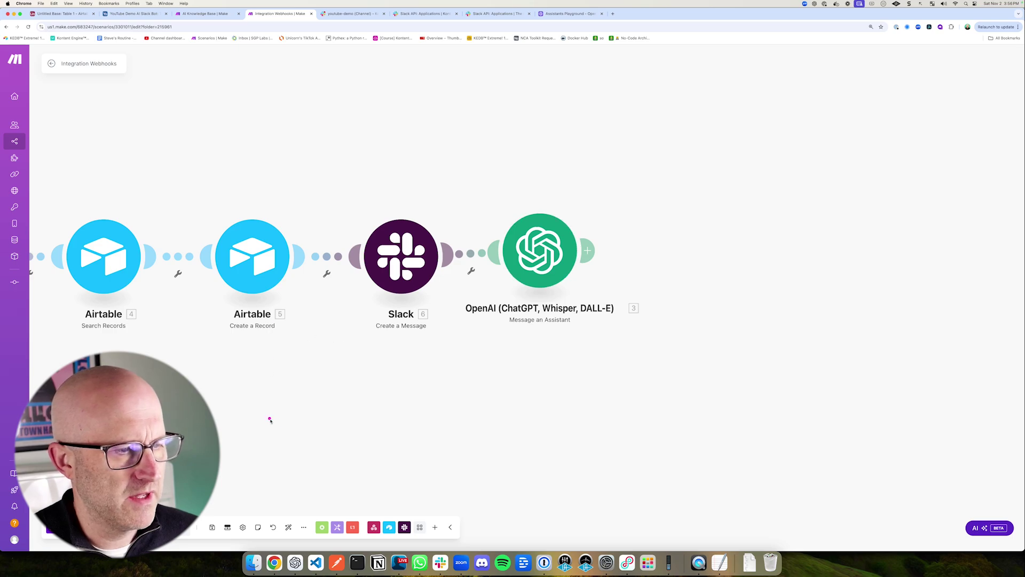
left_click_drag(458, 150, 503, 191)
left_click_drag(650, 172, 610, 227)
left_click(589, 251)
left_click_drag(322, 362, 293, 293)
left_click(770, 205)
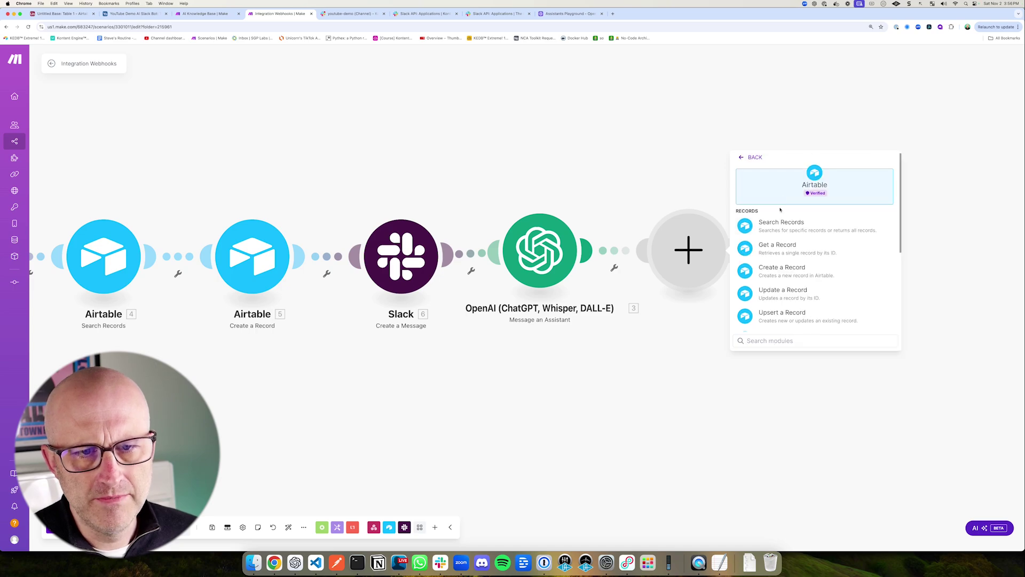
left_click(791, 294)
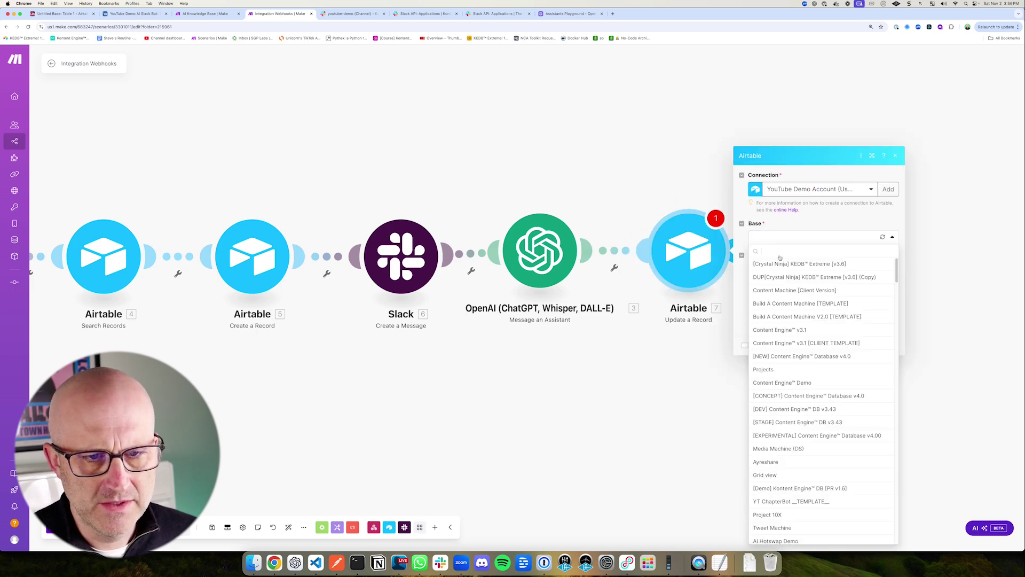
Step: Point the update at the YouTube Demo AI Slack Bot base, Table 1
type("Youtub")
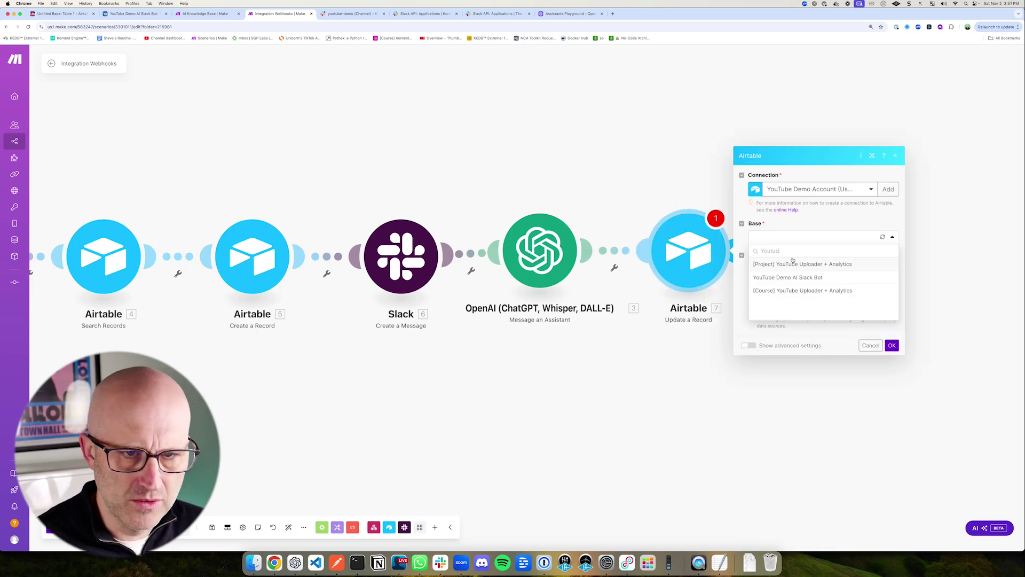
left_click_drag(828, 225, 794, 256)
left_click(792, 276)
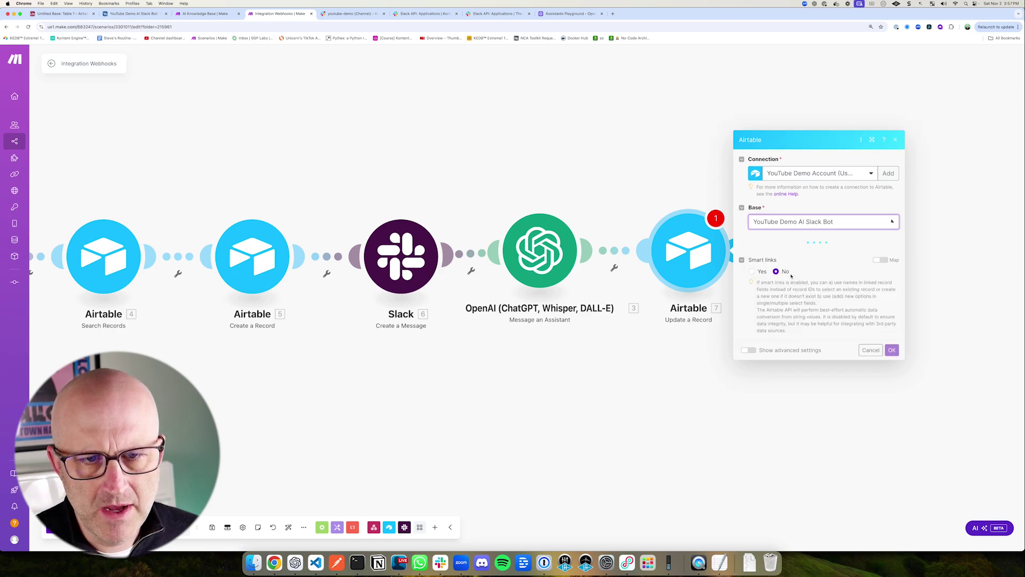
left_click(781, 254)
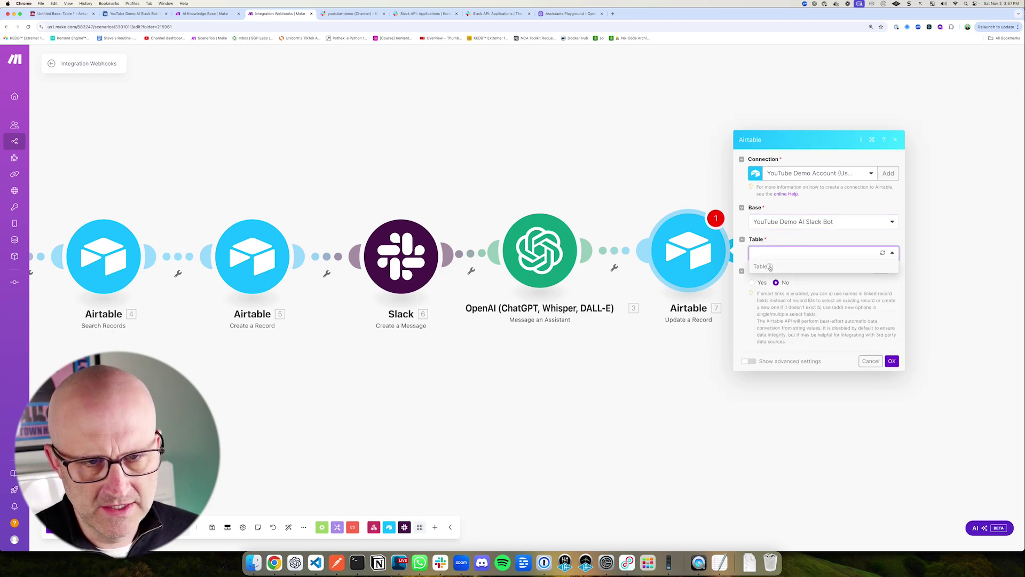
left_click(770, 267)
Step: Map the created record's ID (5. ID) into Record ID
left_click_drag(840, 137, 791, 165)
left_click_drag(340, 341, 303, 304)
left_click_drag(816, 144, 784, 175)
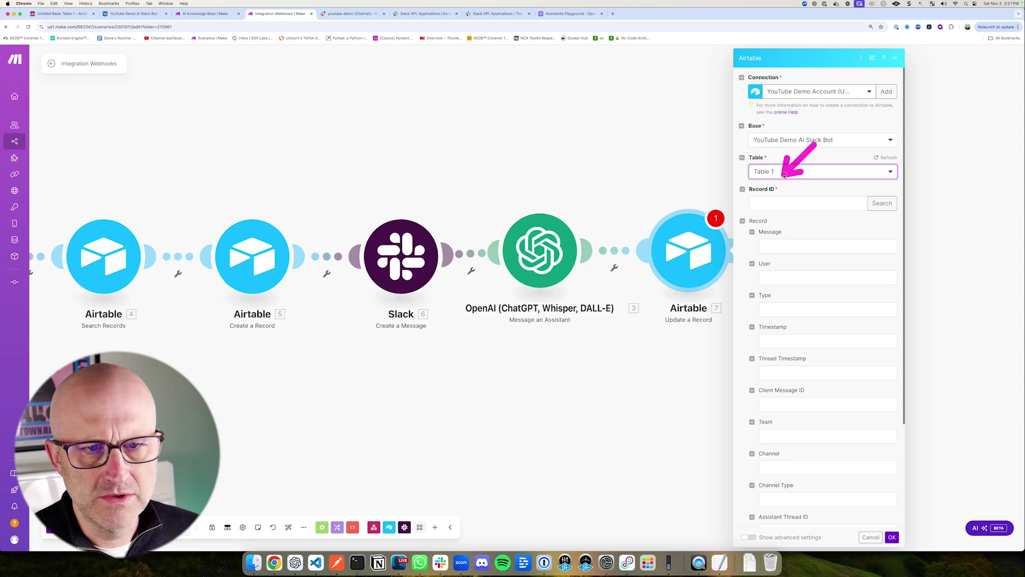
left_click(782, 203)
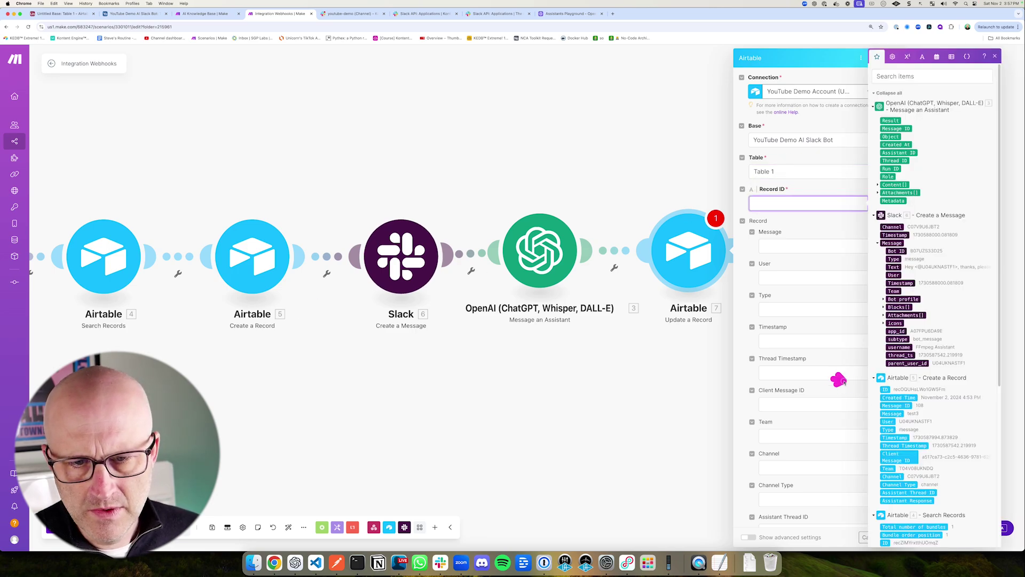
left_click(885, 389)
scroll(847, 319, "down", 5)
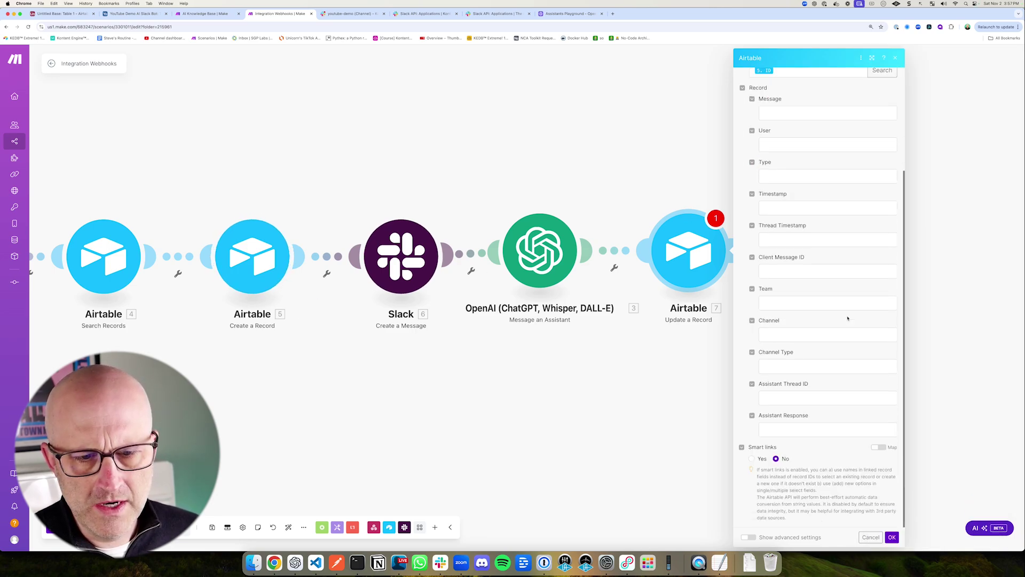
Step: Map 3. Thread ID to Assistant Thread ID and 3. Result to Assistant Response, then confirm
left_click(790, 398)
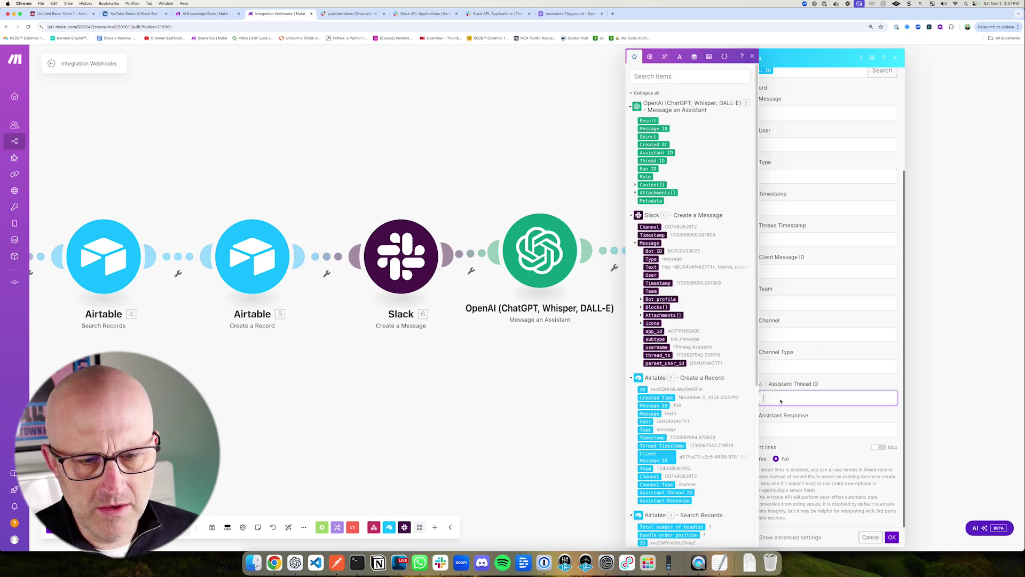
left_click_drag(526, 147, 532, 200)
left_click_drag(699, 113, 671, 156)
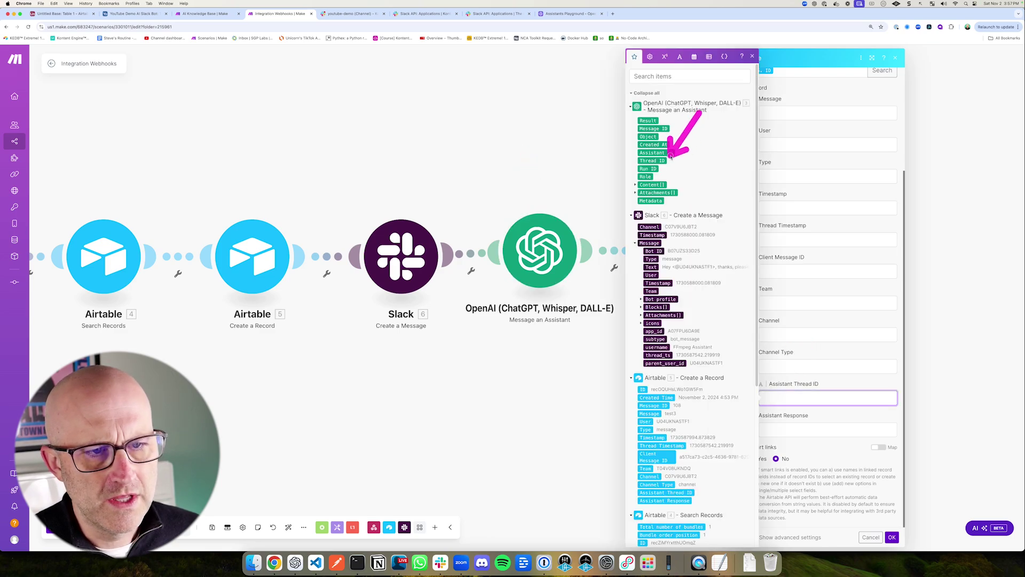
left_click(653, 160)
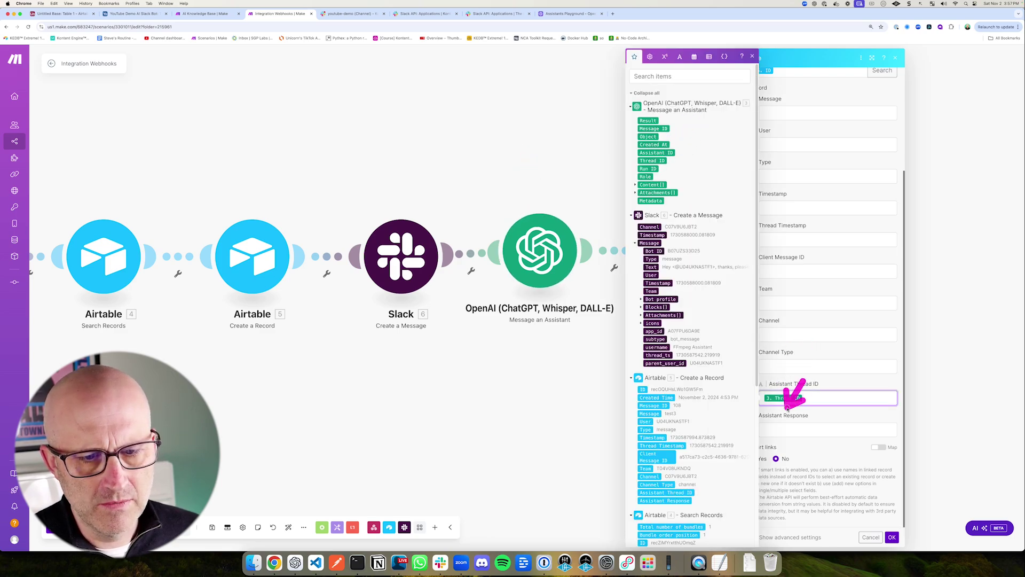
left_click(781, 431)
left_click_drag(694, 80, 661, 113)
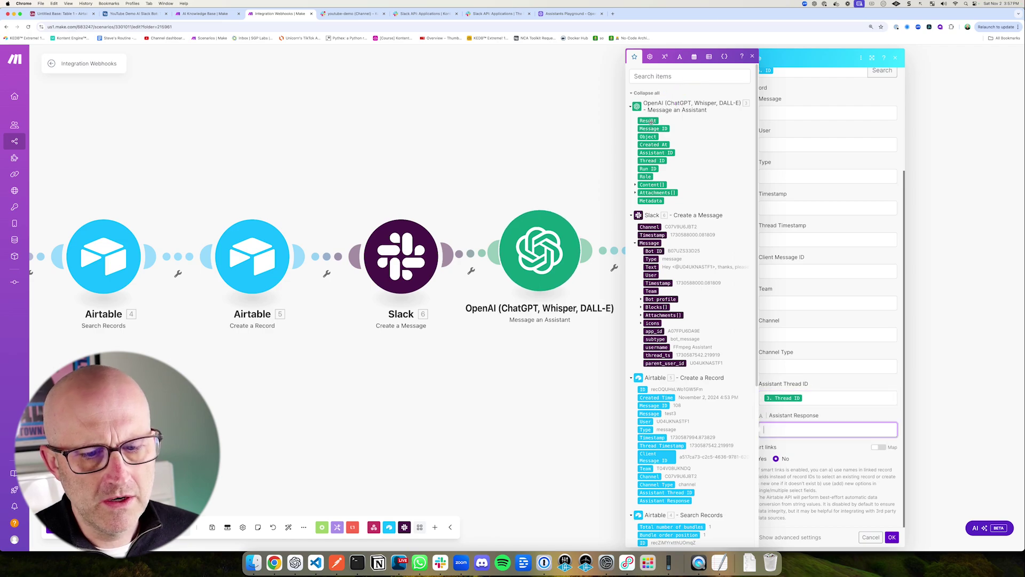
left_click(648, 121)
left_click(887, 521)
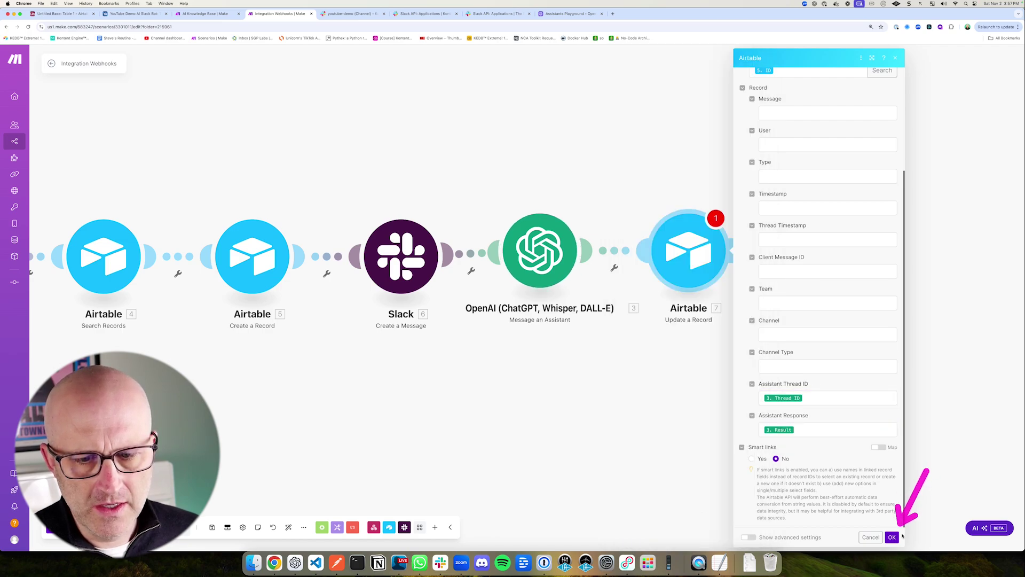
left_click(891, 537)
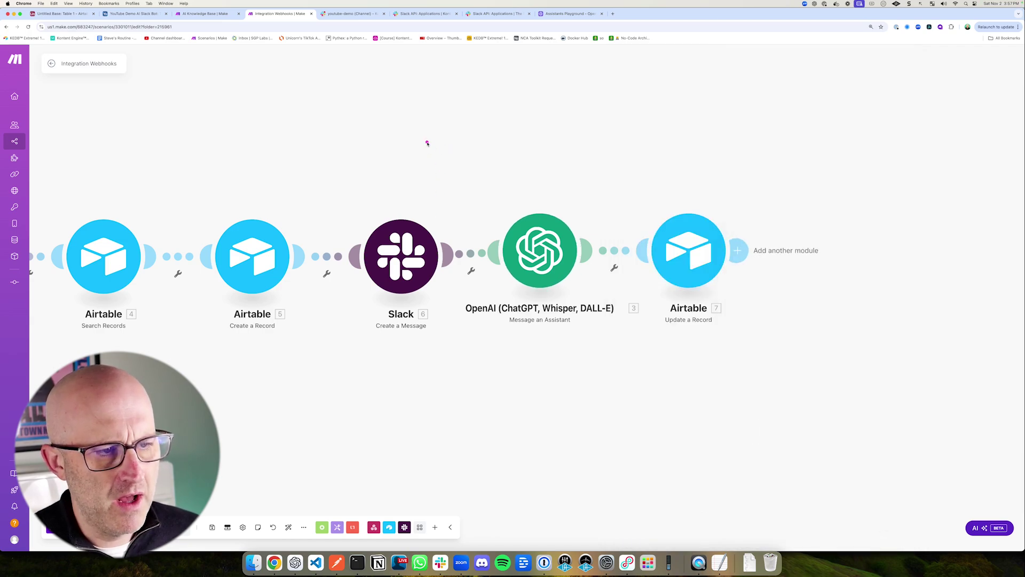
Step: Clone the Slack message step and attach the copy after the Airtable update
left_click_drag(409, 152, 408, 208)
right_click(414, 271)
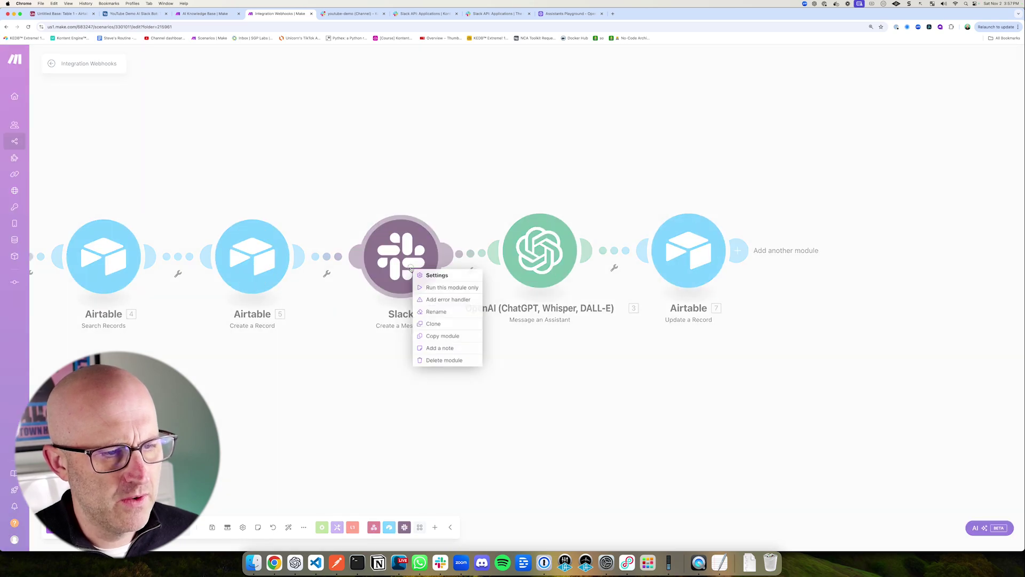
left_click(433, 324)
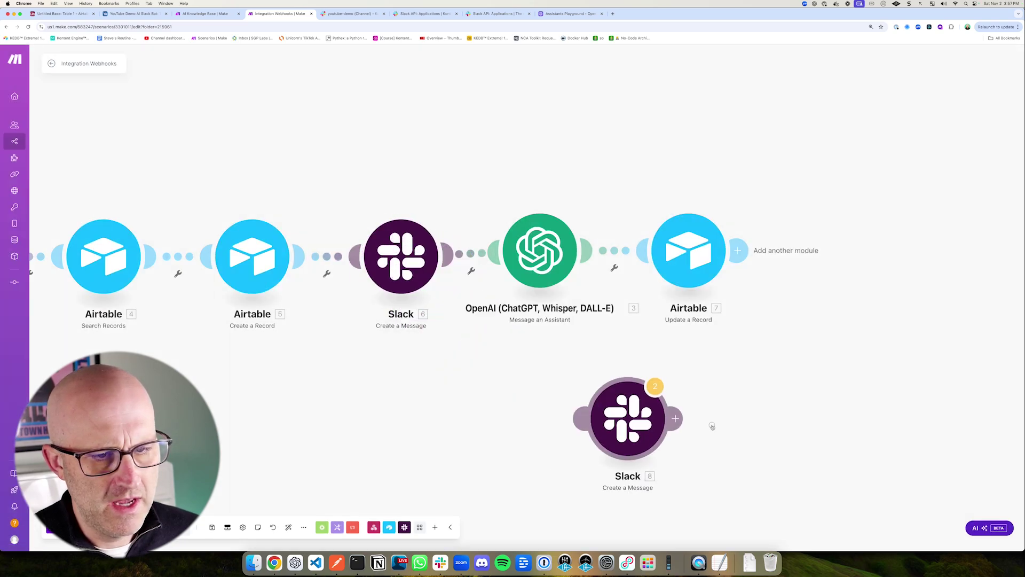
left_click_drag(870, 248, 824, 187)
Step: Replace the copy's message text with the assistant's 3. Result and save
left_click(842, 238)
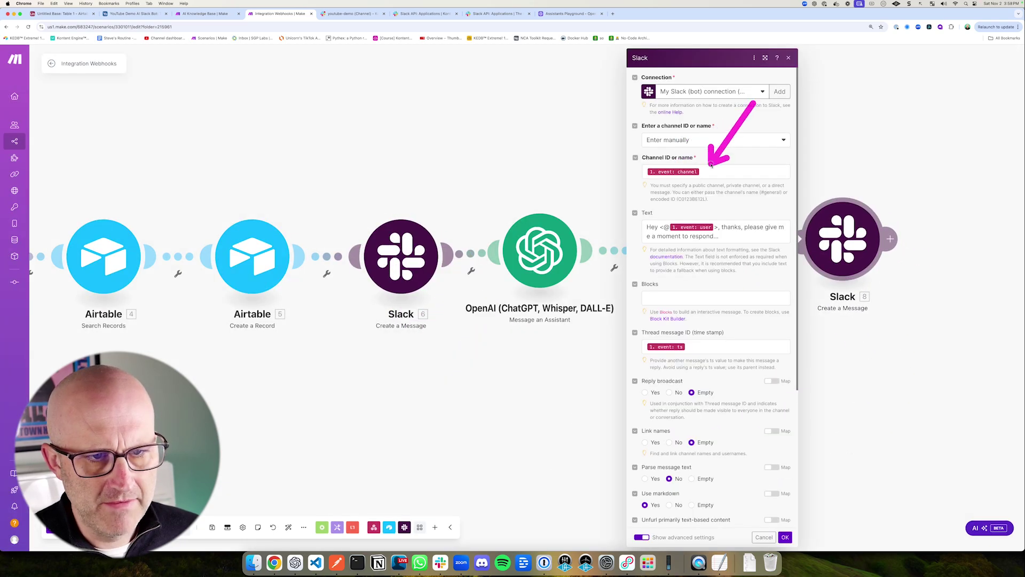
left_click_drag(731, 163, 675, 203)
left_click(718, 236)
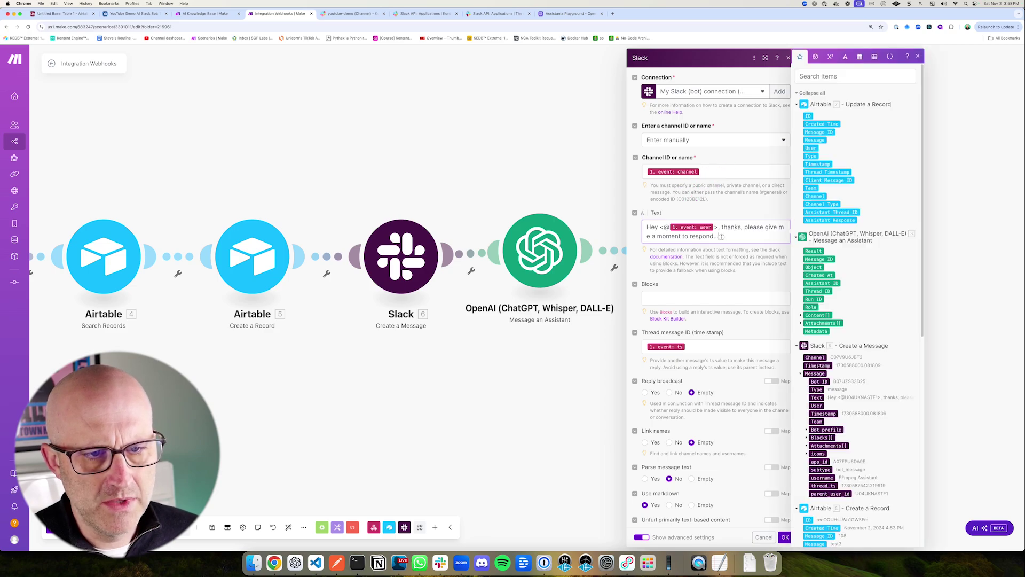
left_click_drag(718, 235, 641, 222)
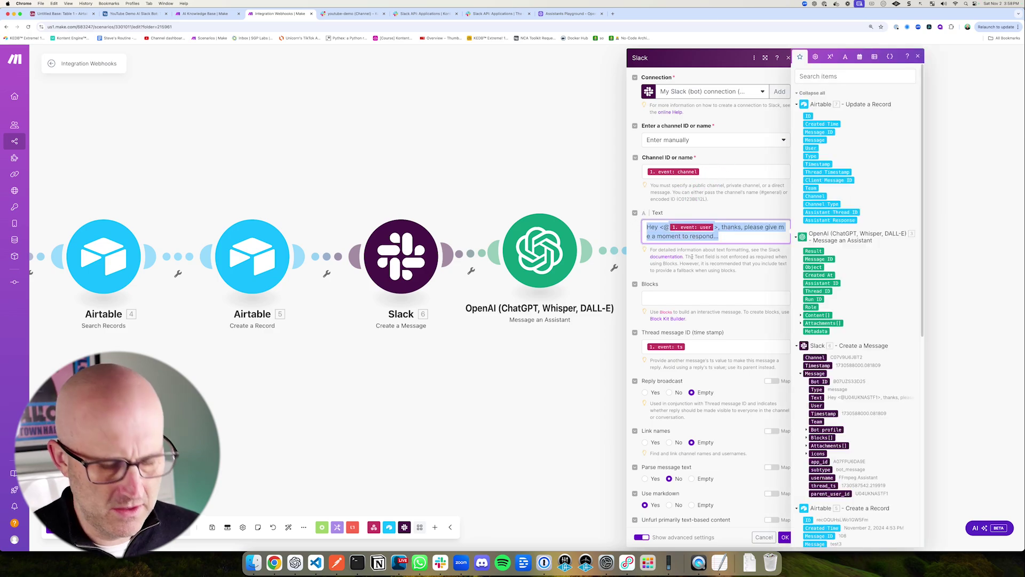
key("BackSpace")
left_click_drag(871, 210, 836, 241)
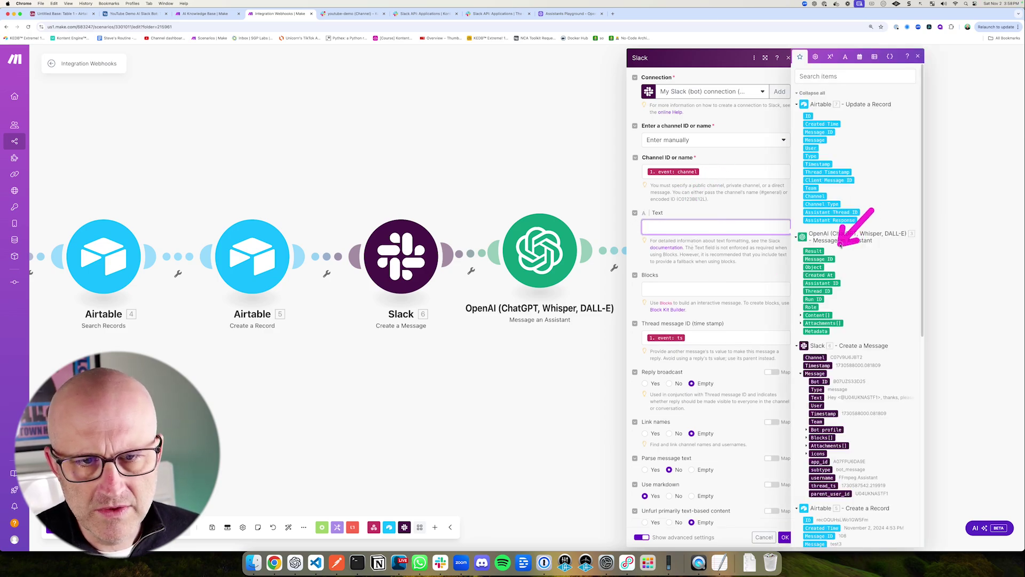
left_click(813, 251)
left_click_drag(679, 283, 649, 331)
mouse_move(704, 268)
left_mouse_down()
mouse_move(687, 320)
mouse_move(695, 328)
left_mouse_up()
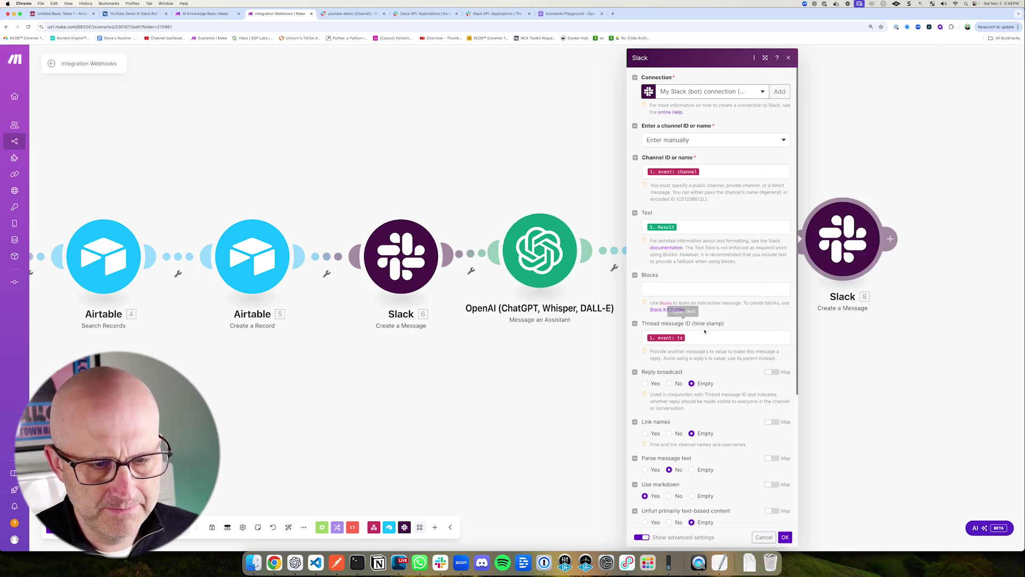
scroll(711, 327, "down", 5)
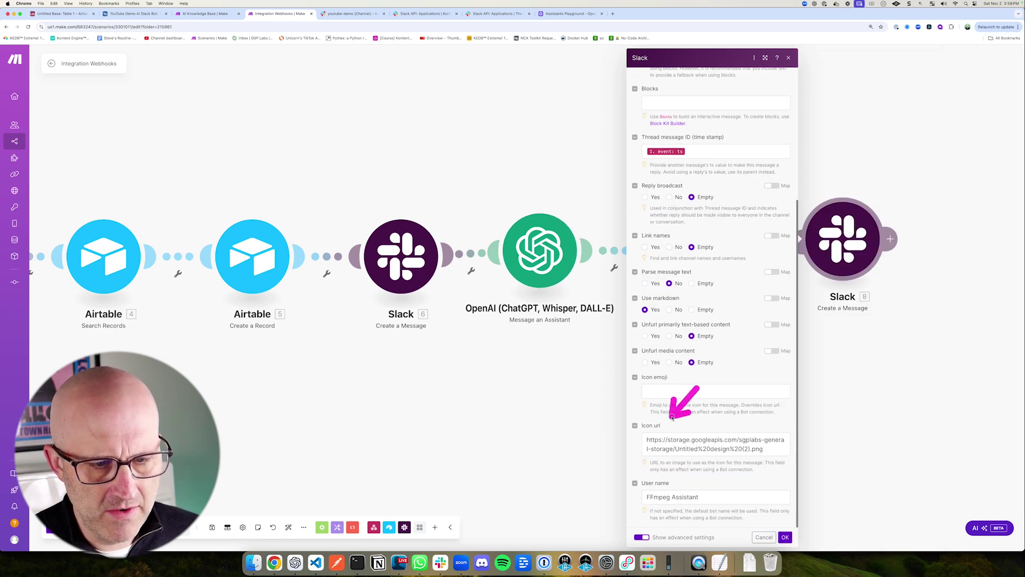
left_click_drag(814, 470, 790, 520)
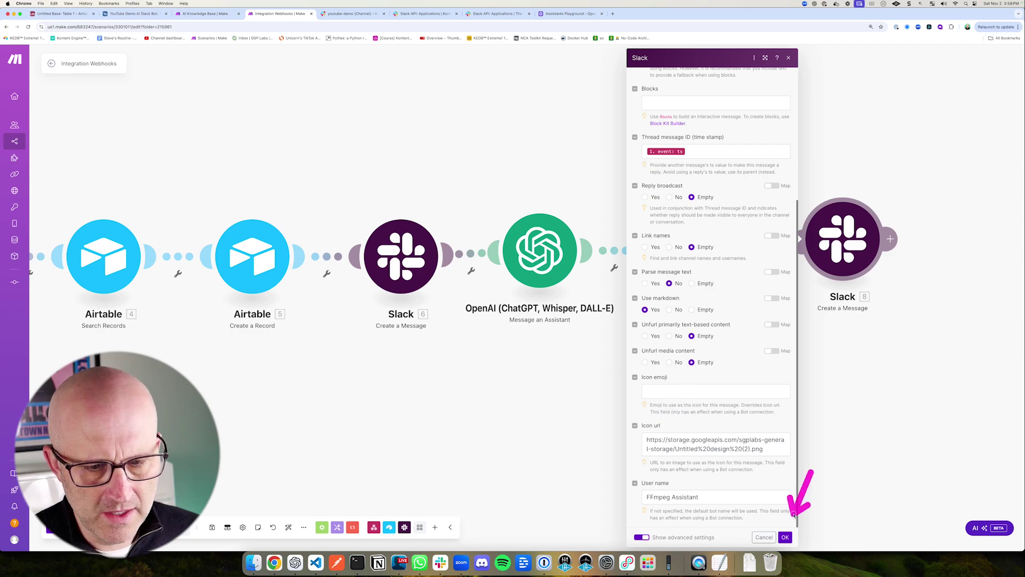
left_click(785, 537)
left_click_drag(211, 481, 214, 511)
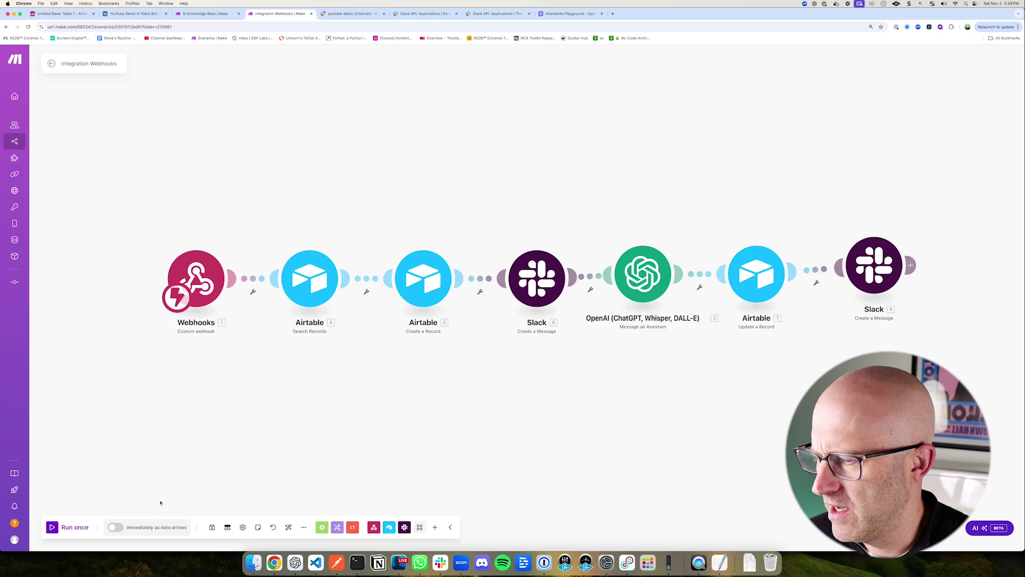
left_click_drag(264, 194, 256, 262)
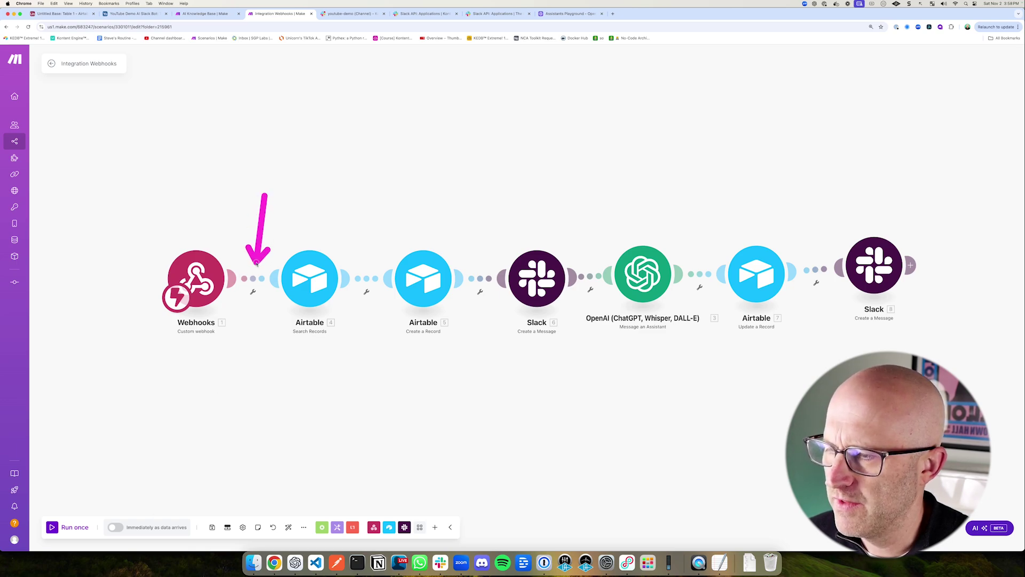
left_click_drag(530, 177, 531, 238)
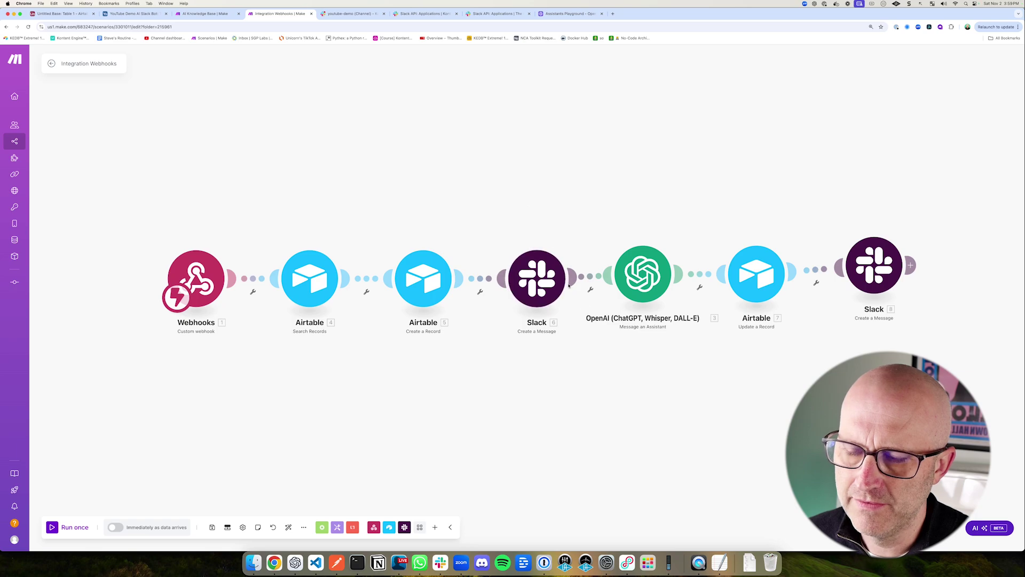
key("ctrl+Tab")
left_click_drag(756, 132, 686, 178)
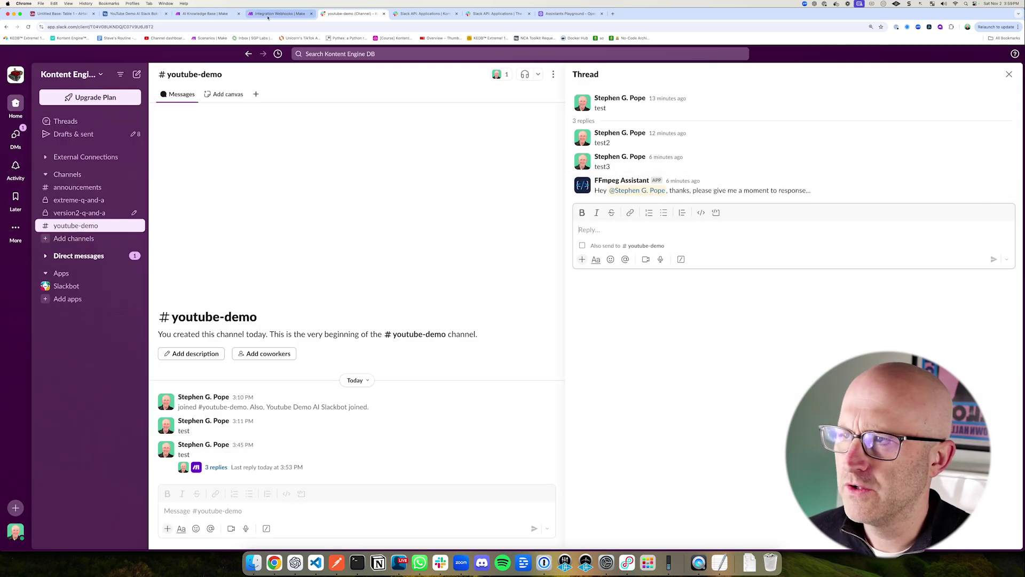
left_click(278, 13)
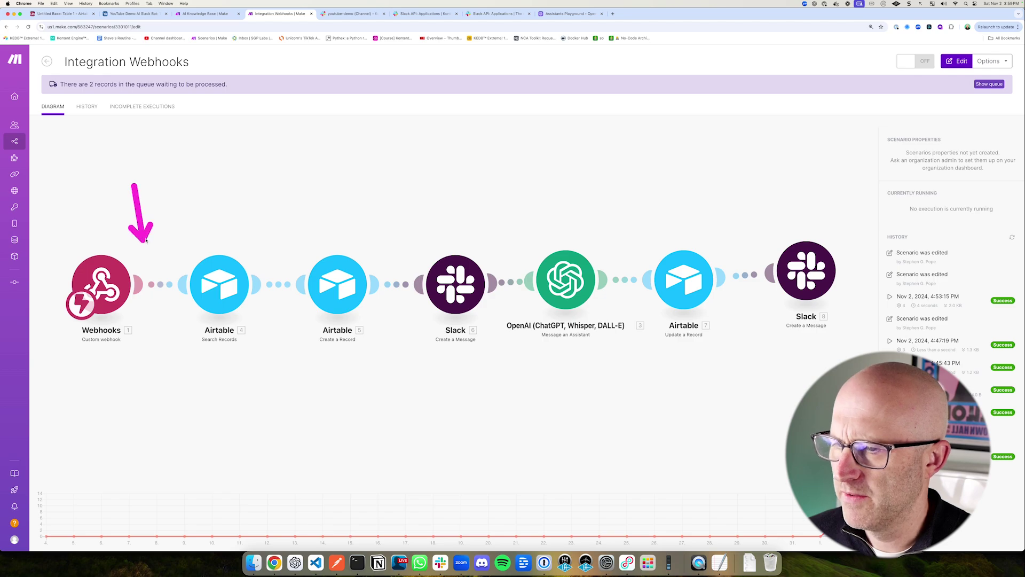
left_click_drag(527, 164, 527, 231)
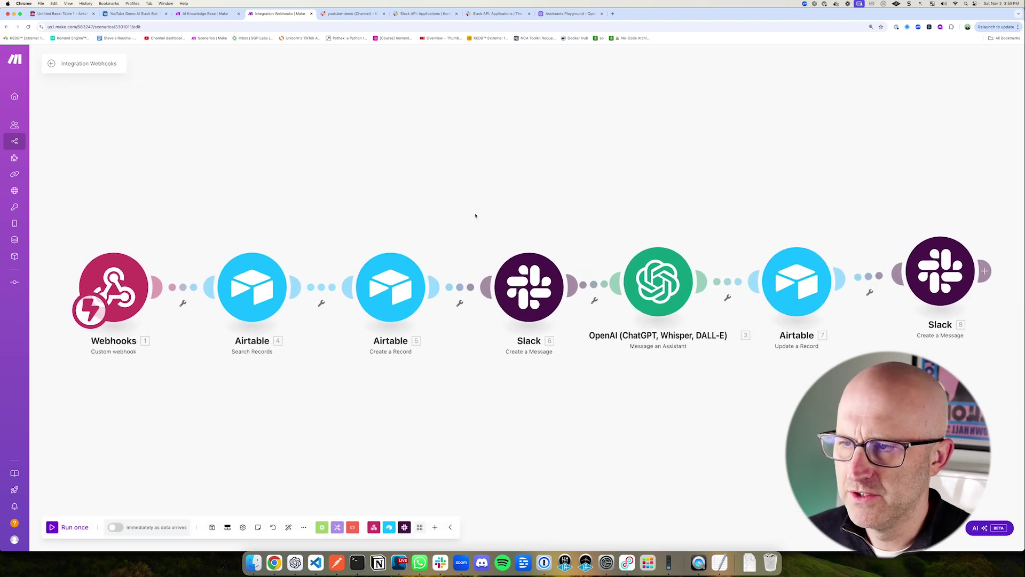
mouse_move(90, 140)
left_mouse_down()
mouse_move(87, 230)
mouse_move(114, 235)
left_mouse_up()
mouse_move(211, 157)
left_mouse_down()
mouse_move(281, 205)
mouse_move(348, 174)
mouse_move(394, 179)
mouse_move(517, 229)
mouse_move(229, 224)
mouse_move(450, 178)
mouse_move(477, 238)
left_mouse_up()
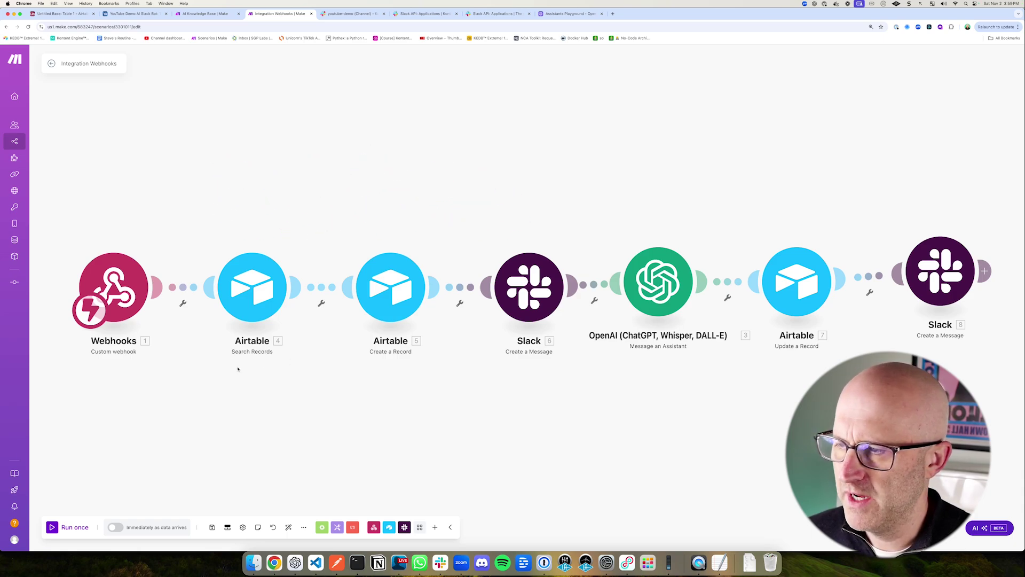
Step: Add a filter on the webhook link requiring that event.bot_id does not exist
left_click(182, 287)
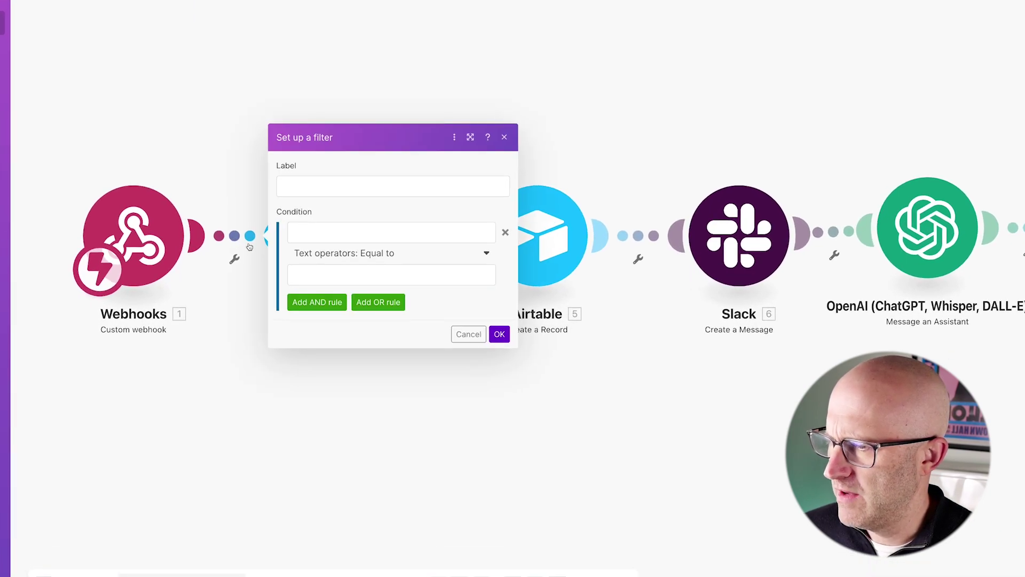
left_click(233, 287)
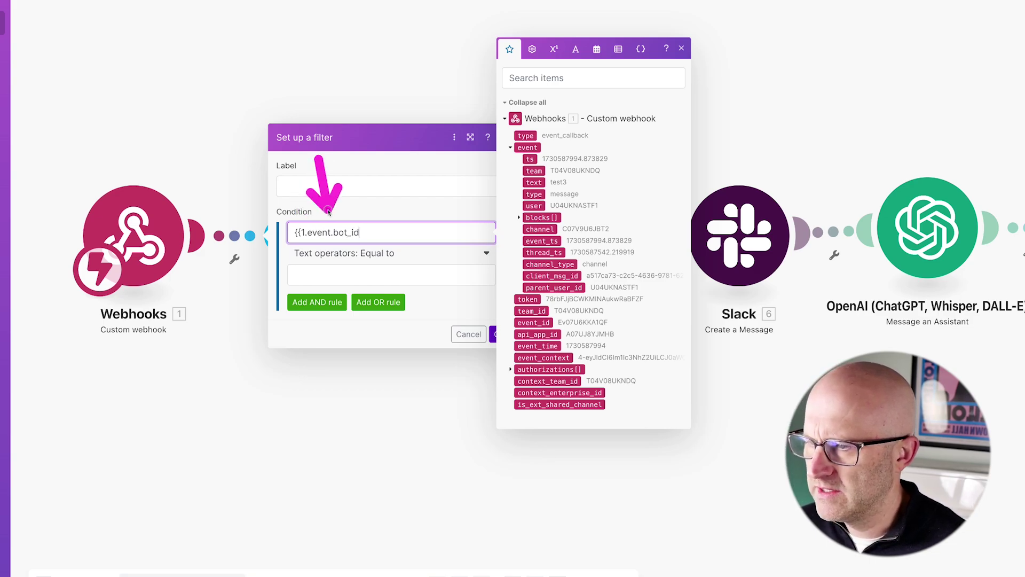
type("}}")
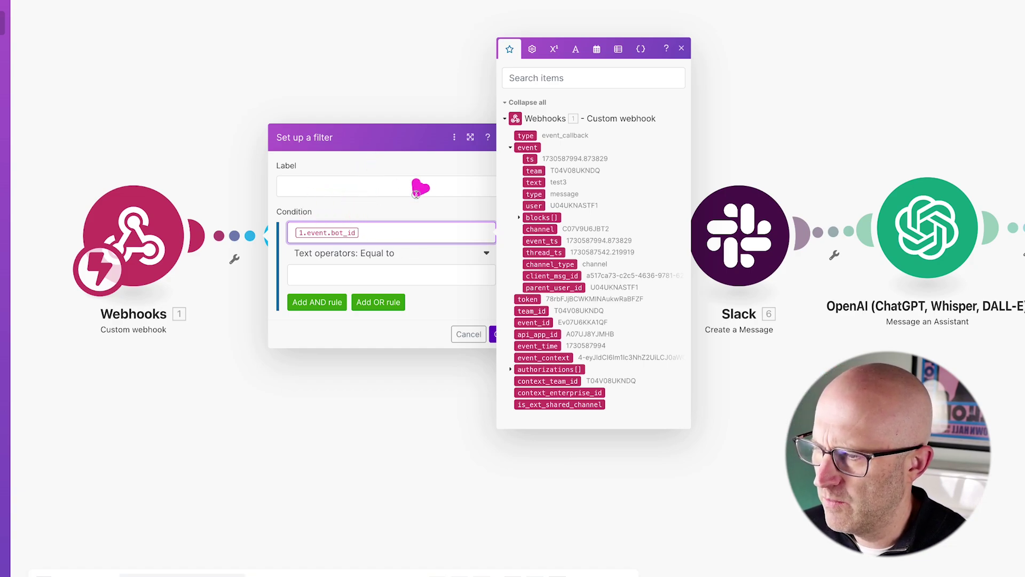
left_click(386, 257)
left_click(385, 257)
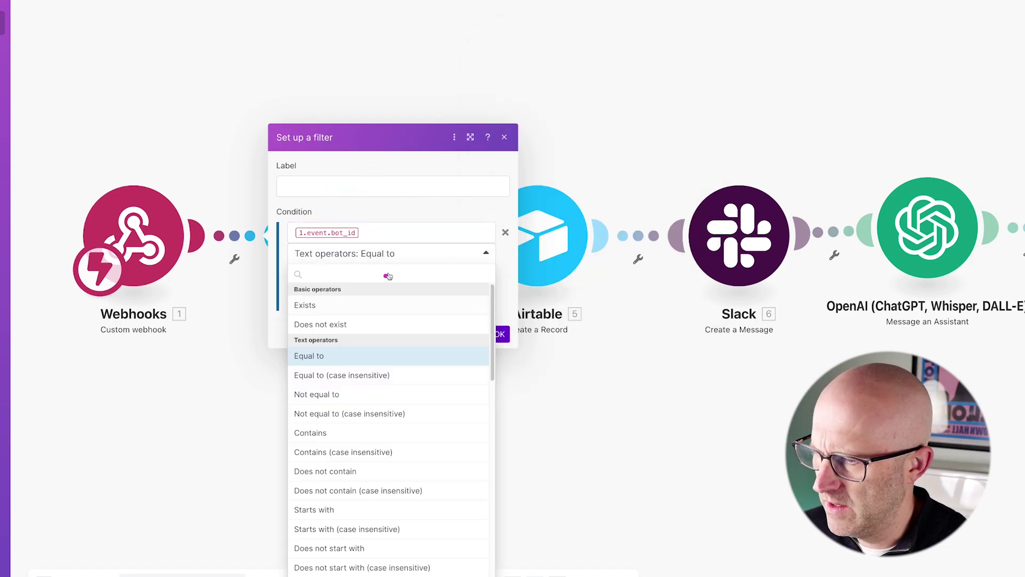
left_click(337, 324)
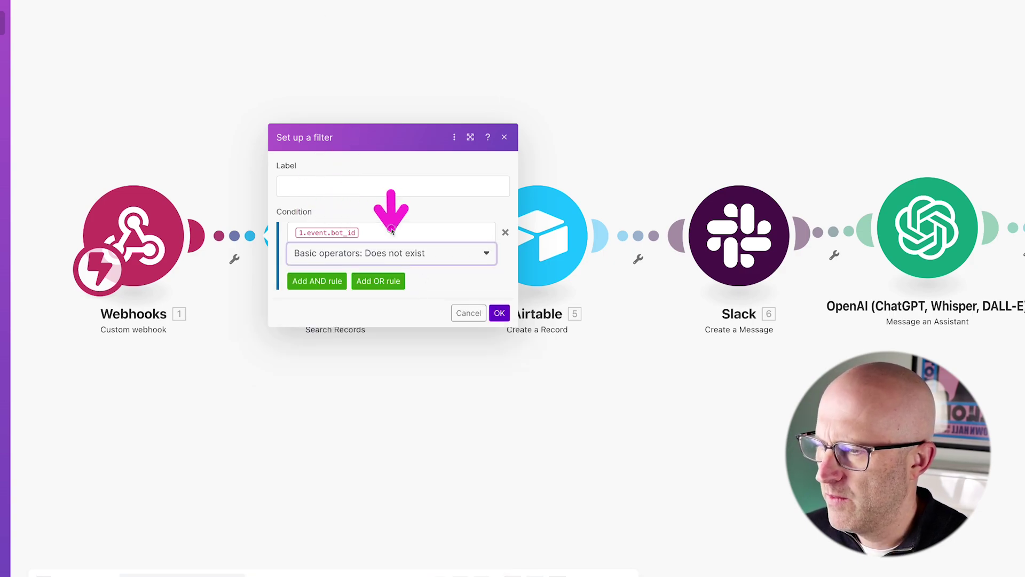
Step: Add AND rules: event.type equals 'message' and event.subtype does not exist, then save the filter
left_click(316, 280)
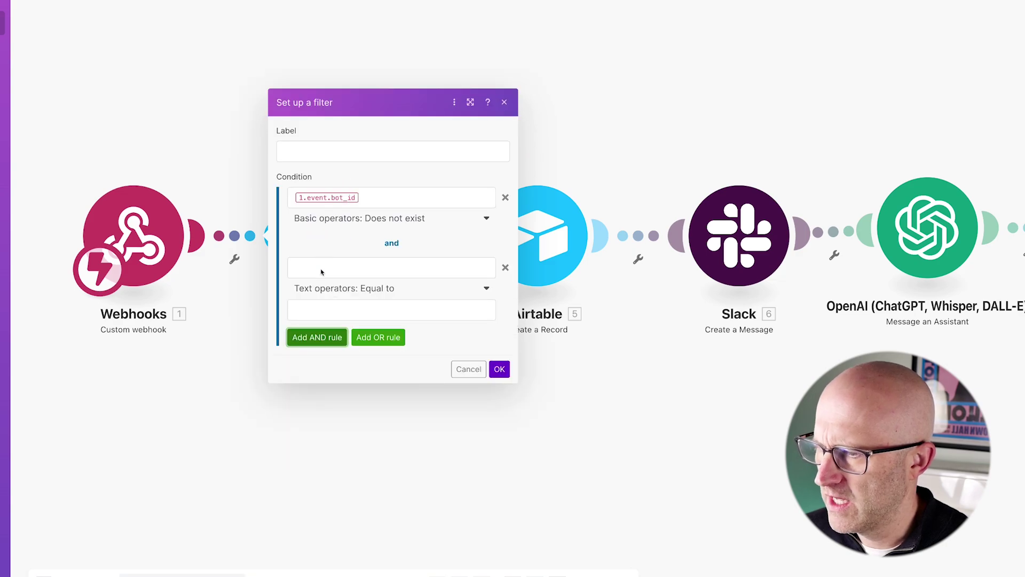
left_click(321, 271)
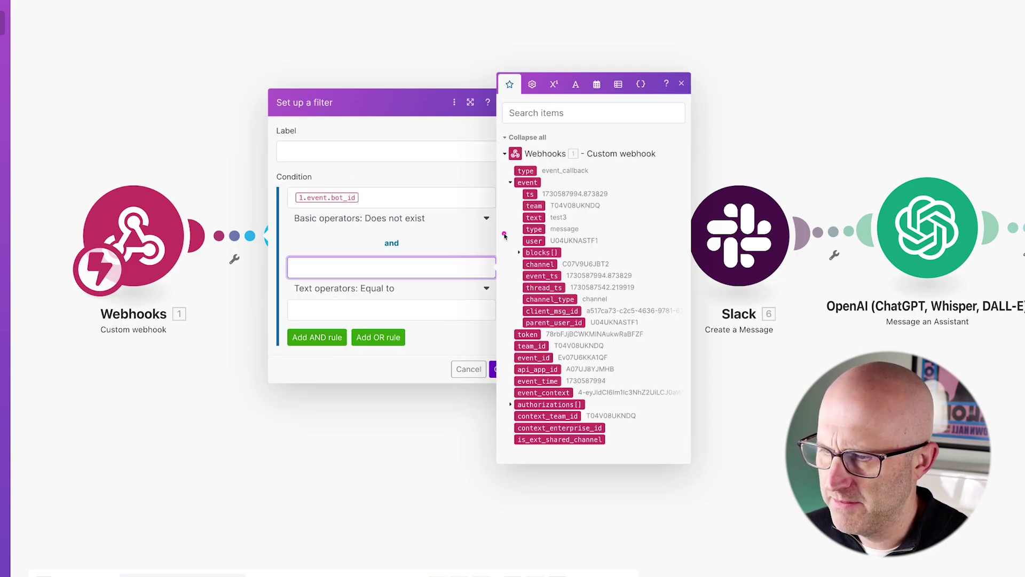
left_click(533, 229)
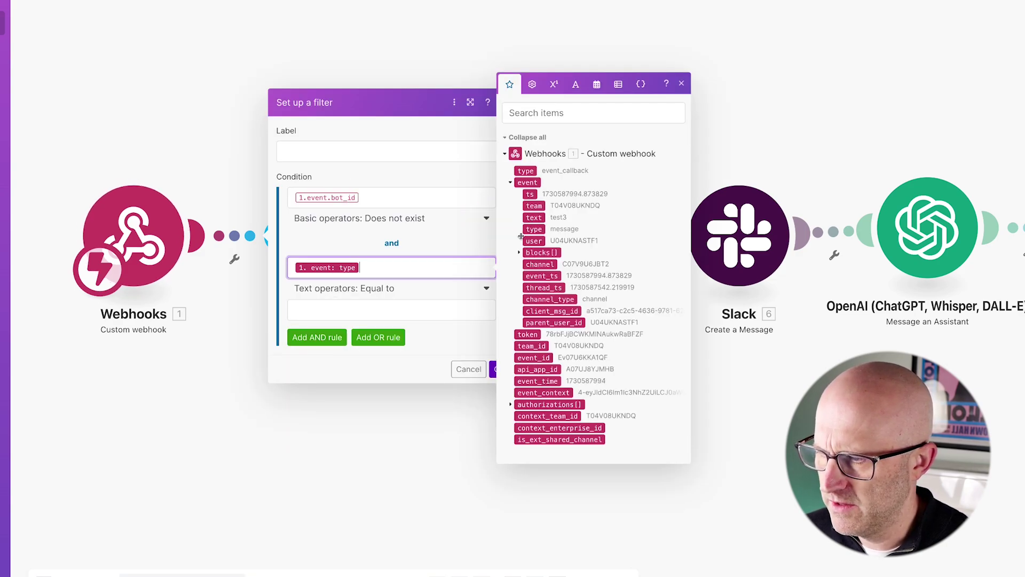
left_click(340, 310)
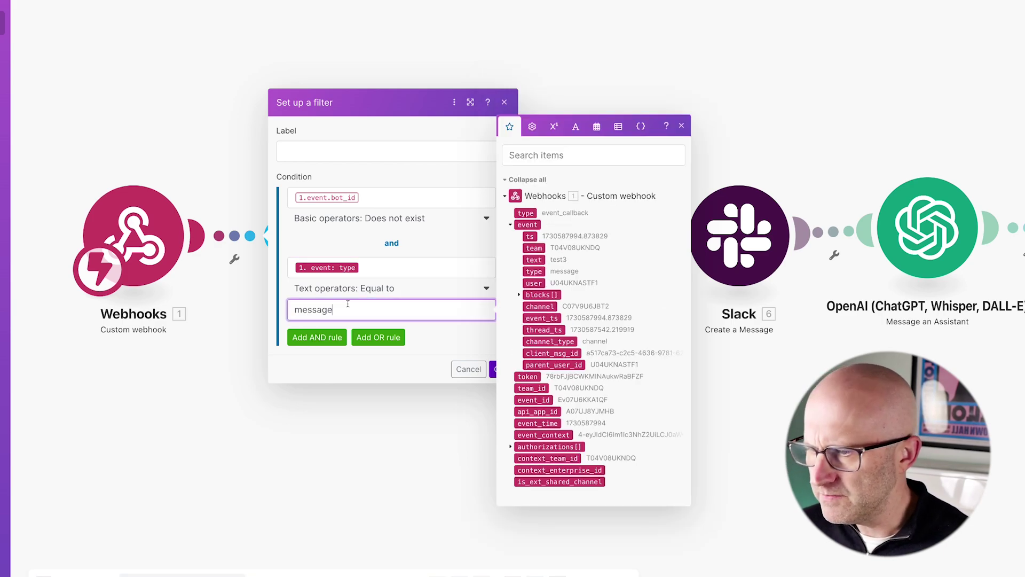
left_click(317, 337)
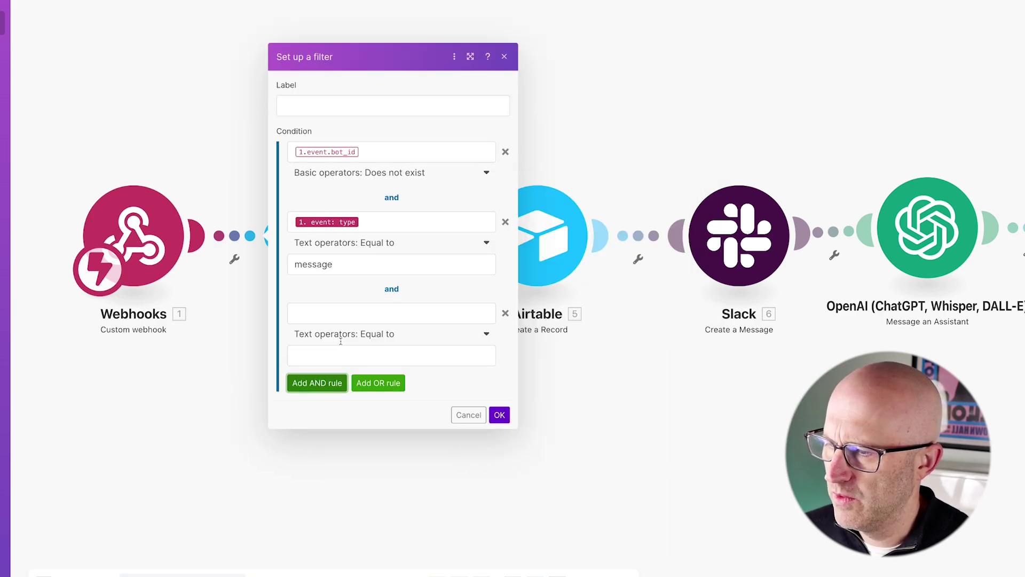
left_click(307, 319)
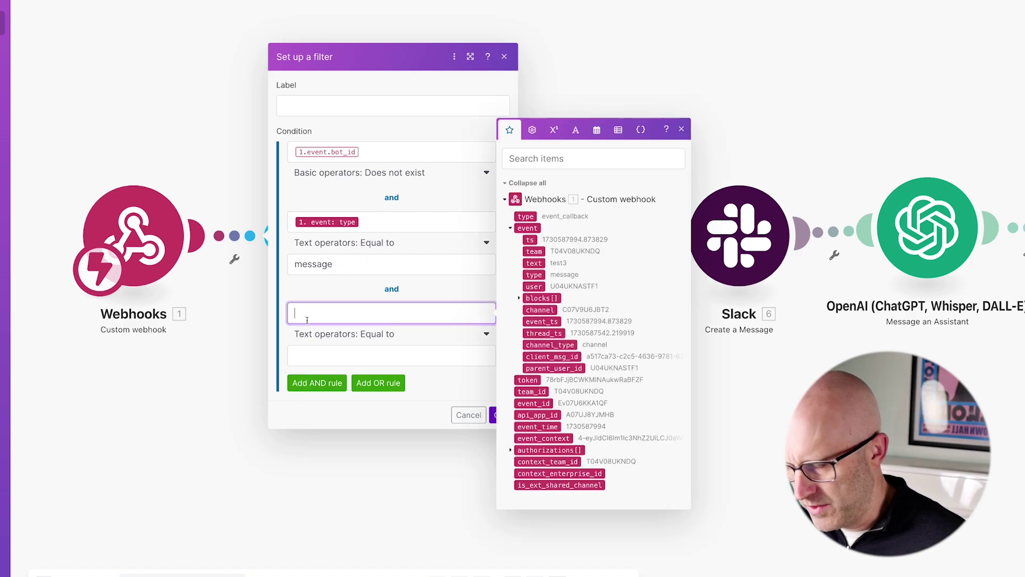
type("{{1.")
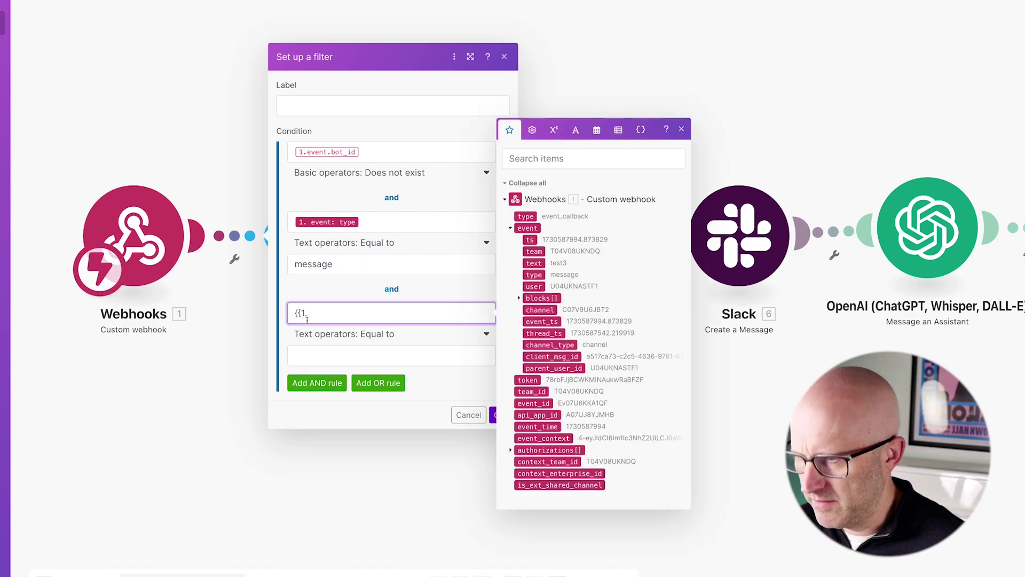
type("event.subtype")
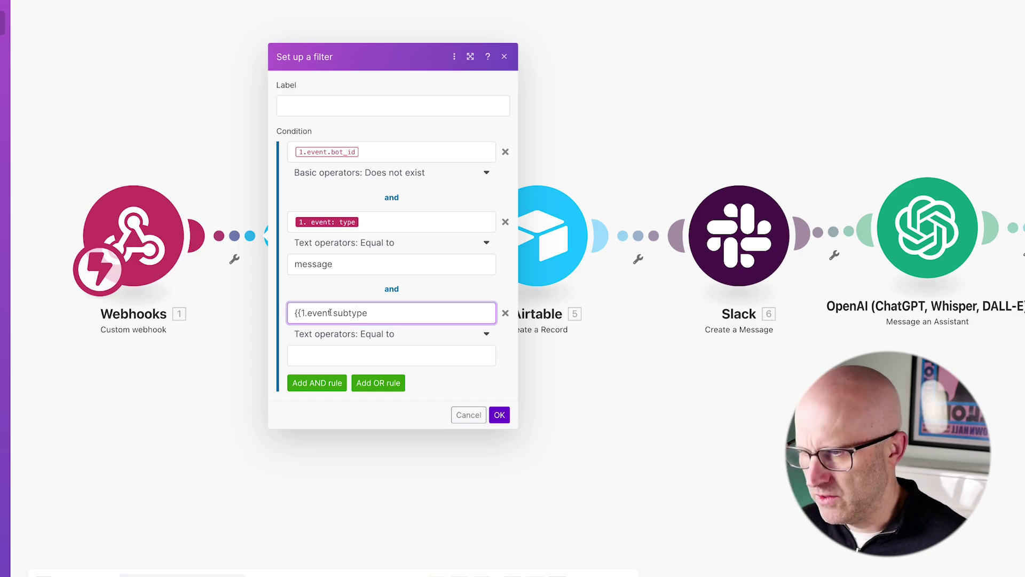
type("}}")
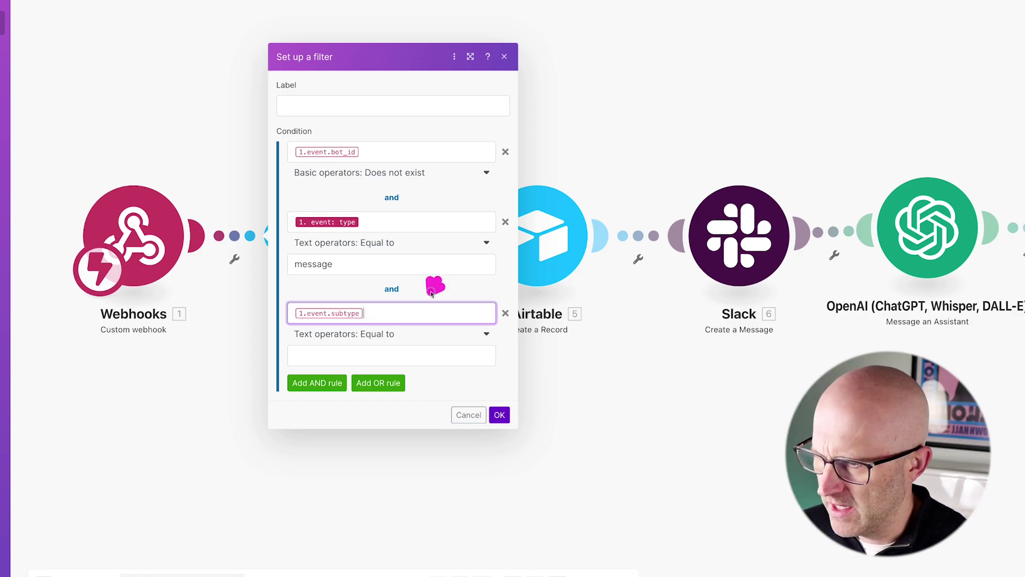
left_click(397, 334)
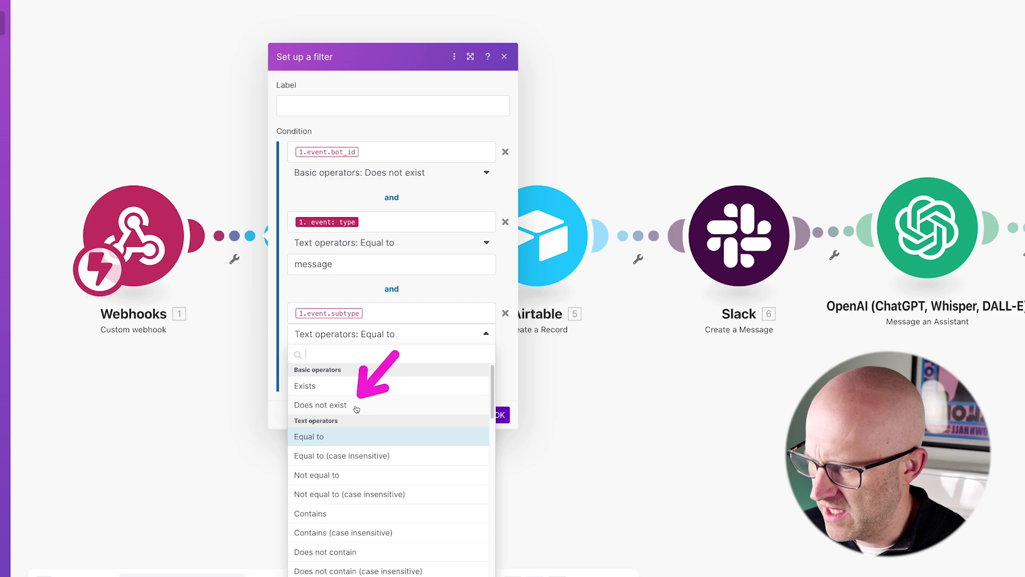
left_click(353, 405)
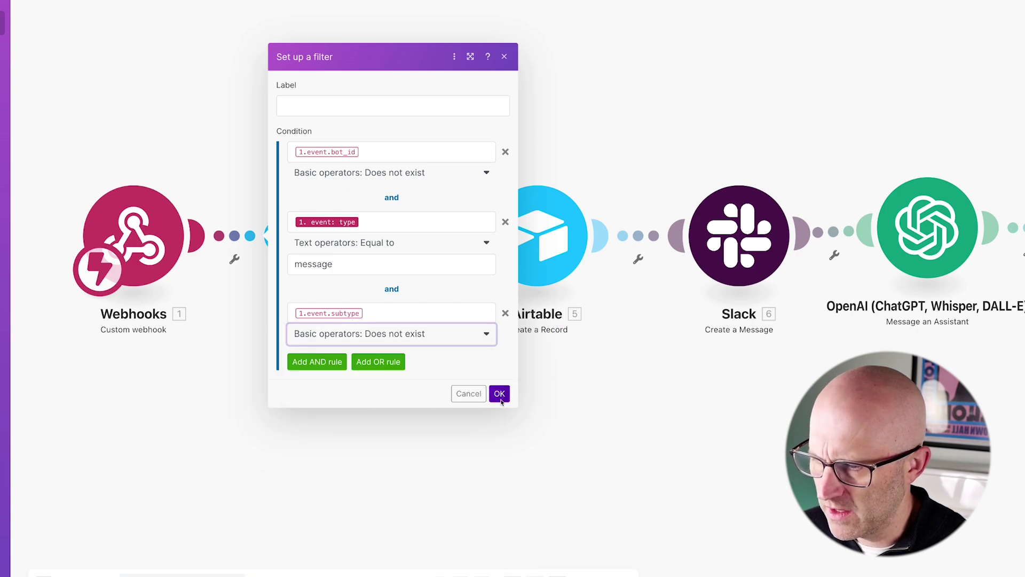
left_click(500, 393)
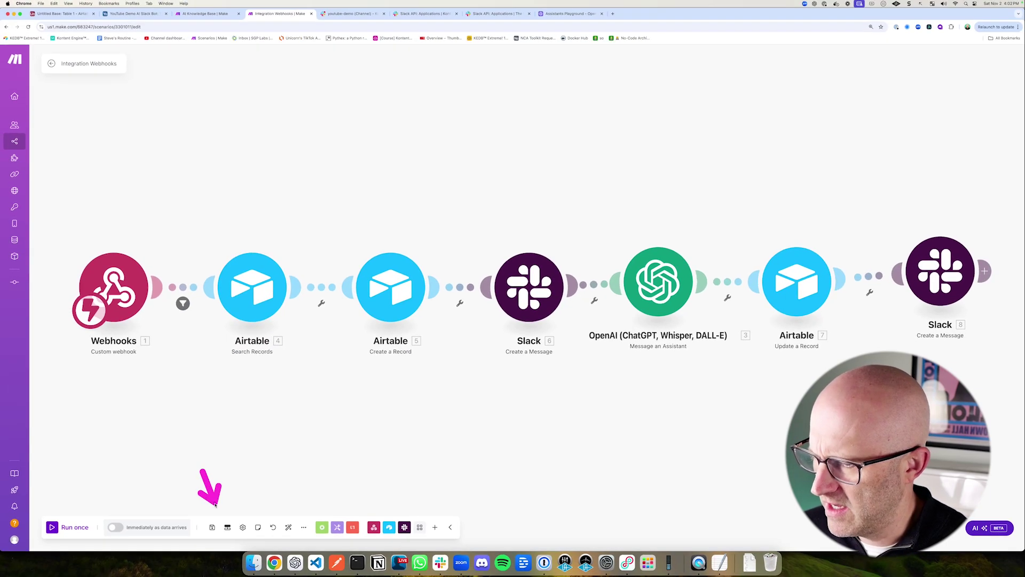
Step: Run the scenario once, waiting for new webhook data
left_click(69, 527)
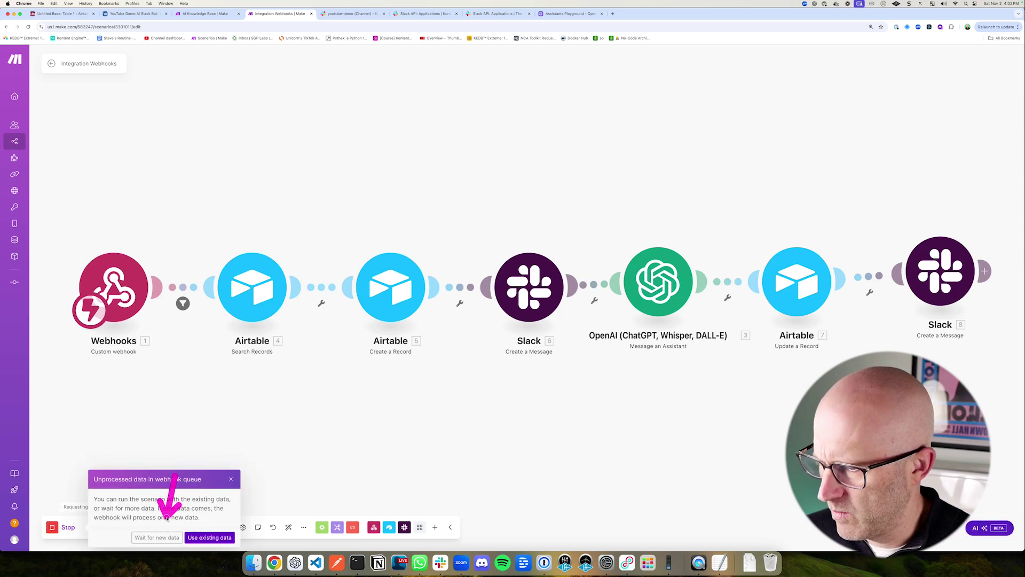
left_click(156, 537)
left_click(337, 14)
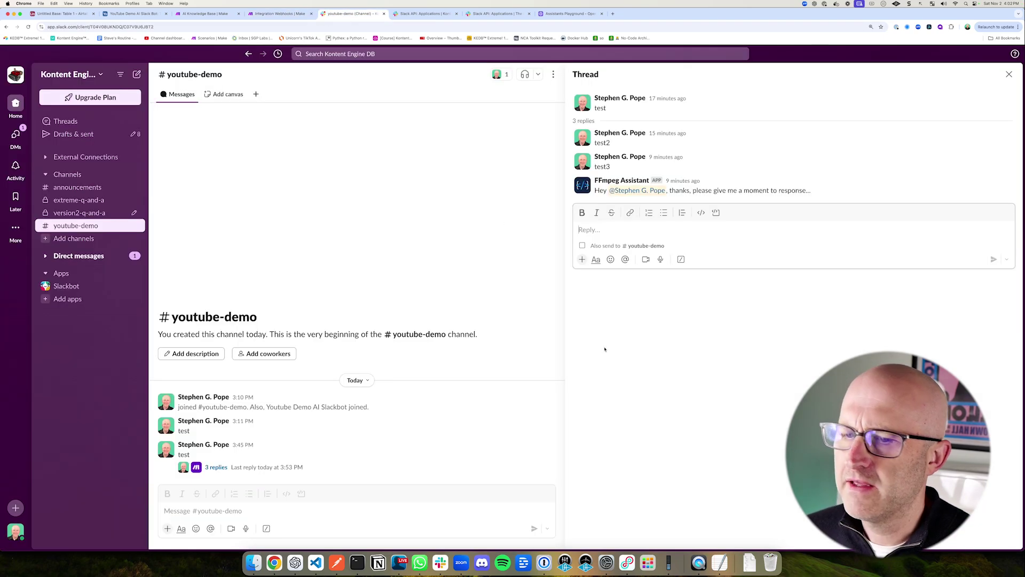
Step: Post a thread reply asking how to build an ffmpeg/compose JSON combining two video files
left_click(592, 229)
type("how.")
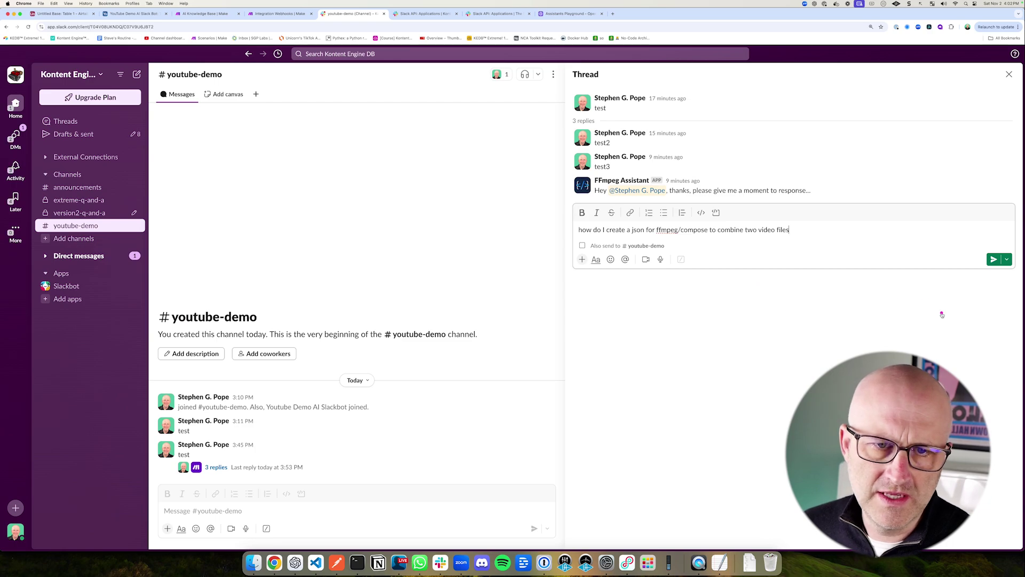
left_click(993, 259)
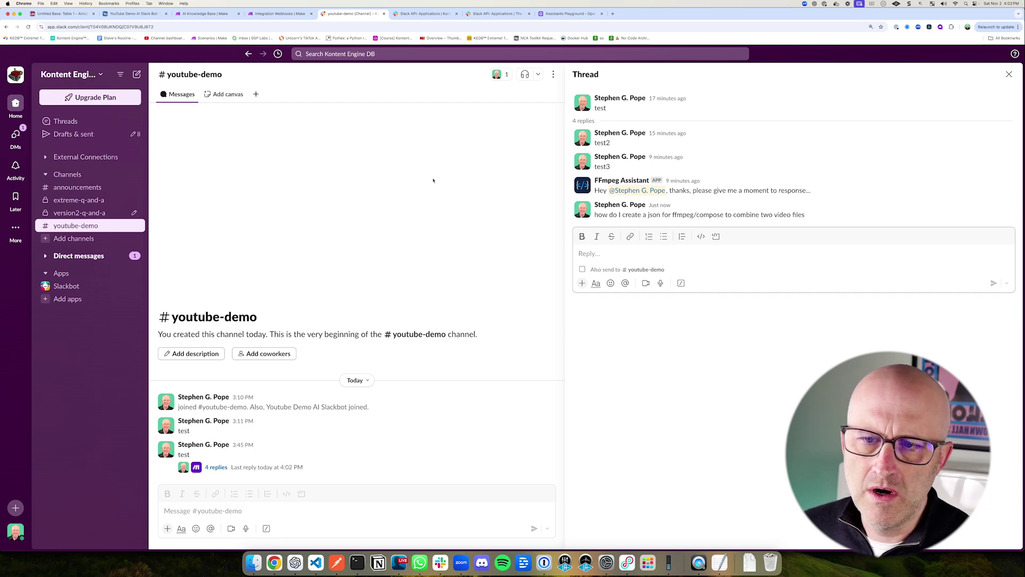
left_click(279, 13)
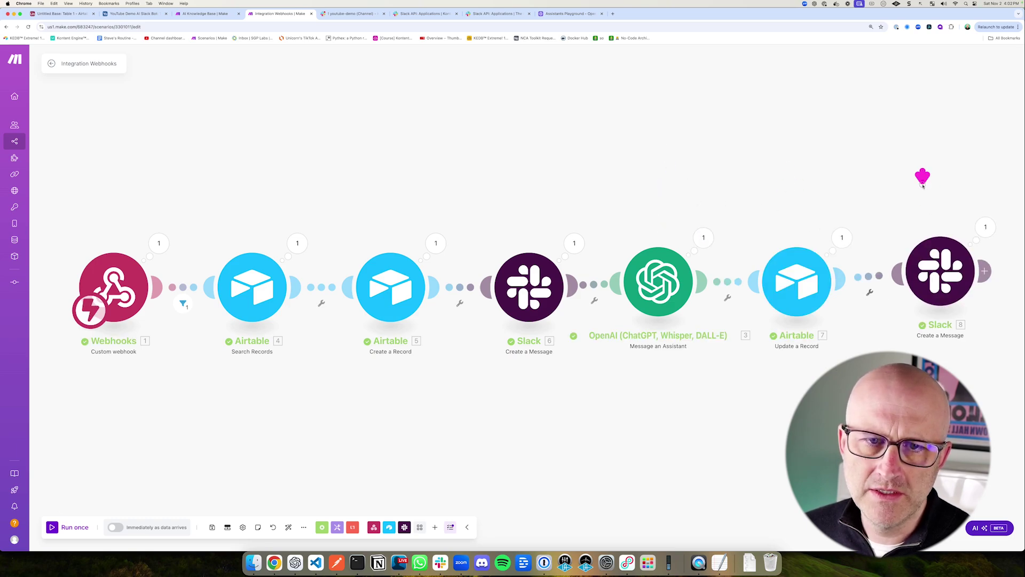
Step: Read the assistant's ffmpeg JSON answer in the Slack thread
left_click(350, 14)
scroll(607, 236, "up", 2)
mouse_move(523, 253)
left_mouse_down()
mouse_move(583, 232)
mouse_move(584, 245)
left_mouse_up()
scroll(587, 240, "down", 5)
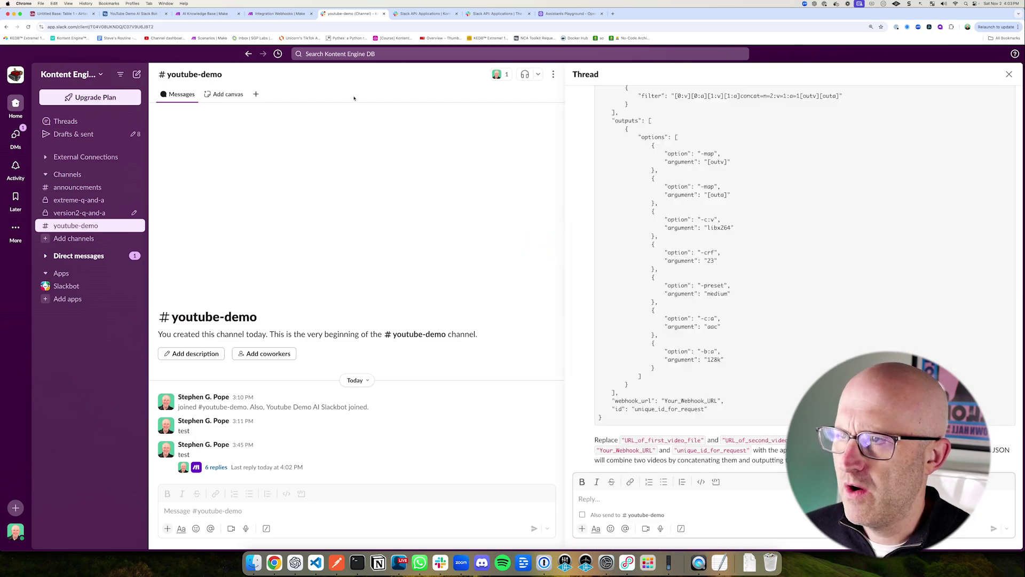
left_click_drag(289, 96, 282, 41)
left_click(277, 14)
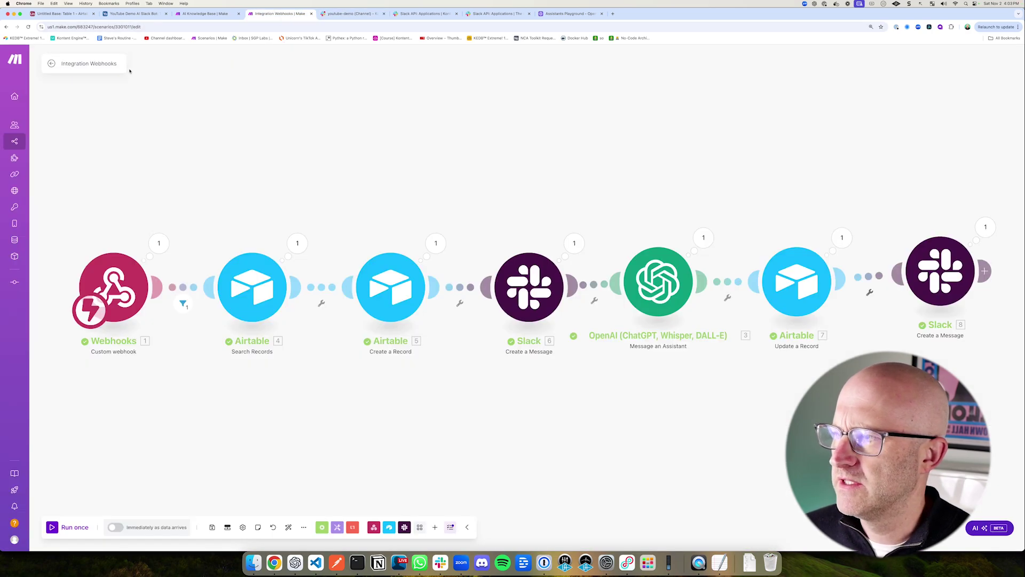
Step: Rename the scenario to 'Slack AI Bot (YouTube Demo)'
left_click(114, 65)
type("Slack AI")
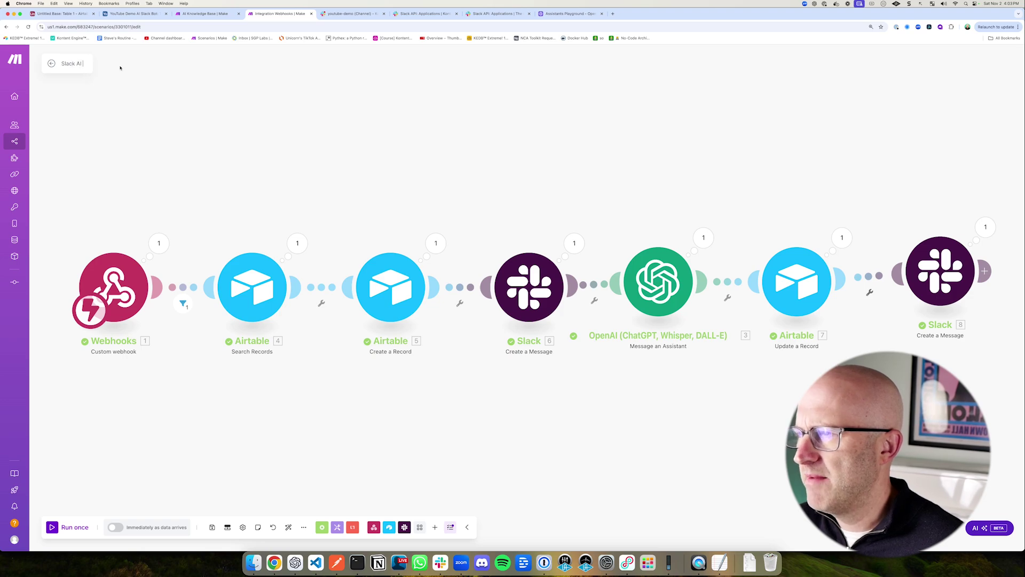
type(" Bot (You")
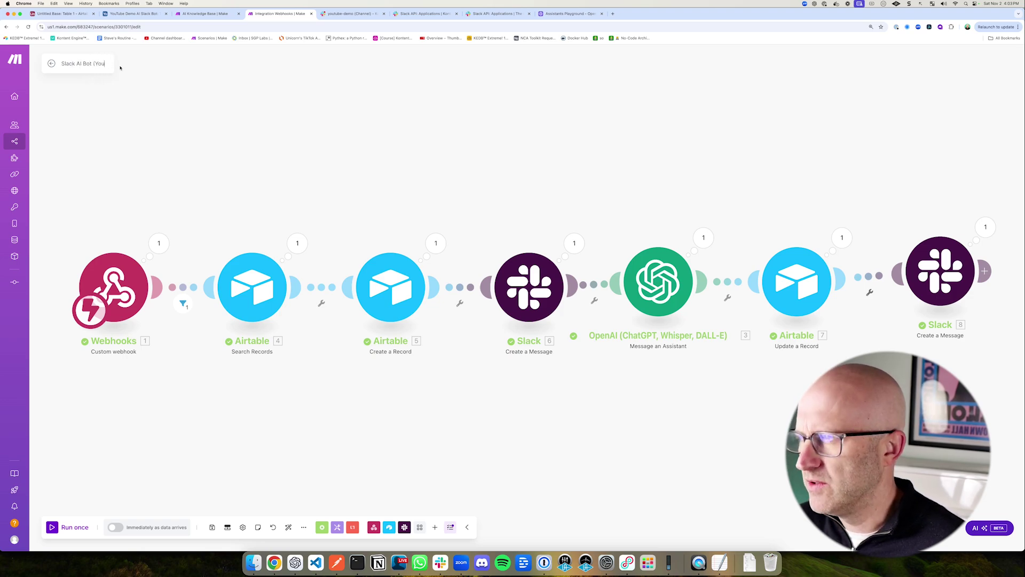
type("Tube Demo)")
key("Return")
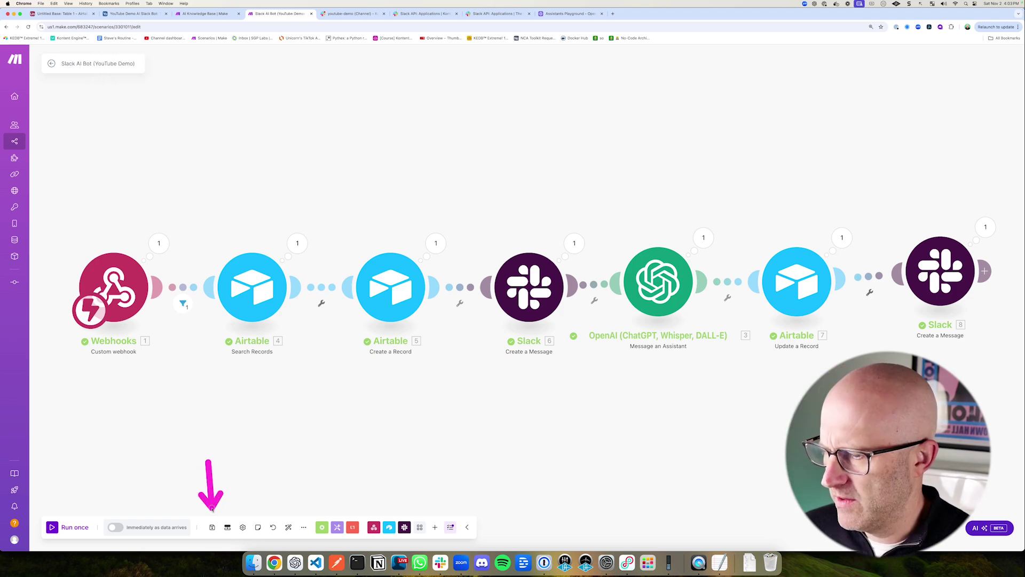
Step: Switch the scenario on and delete the old data queued in the webhook
left_click(50, 63)
left_click(914, 62)
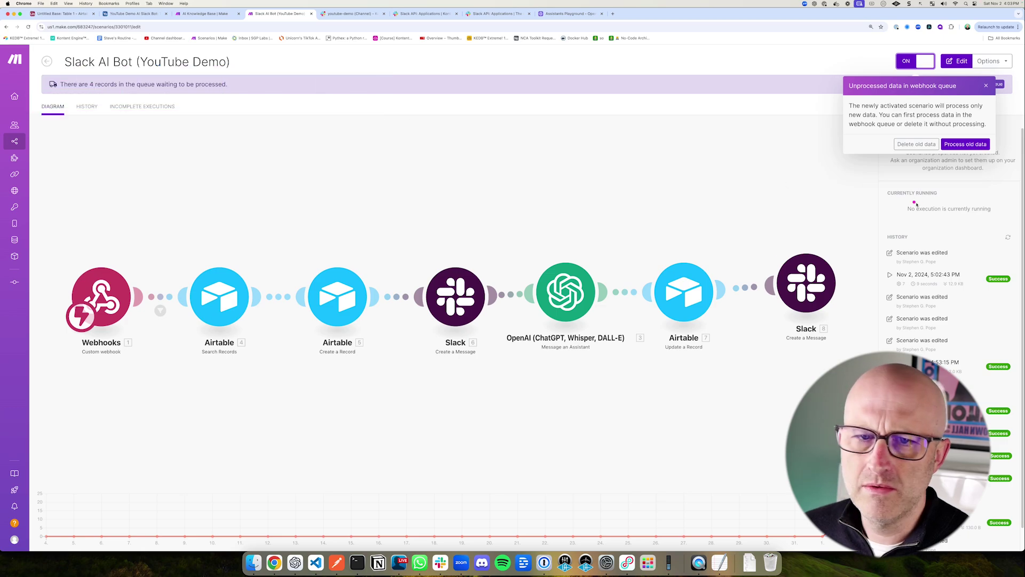
left_click(917, 144)
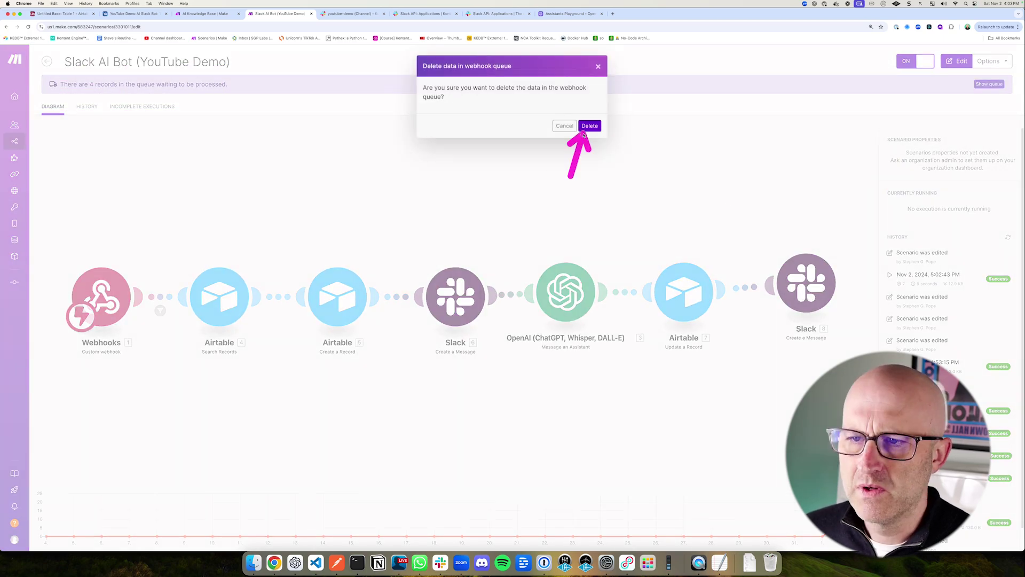
left_click(589, 126)
left_click(350, 13)
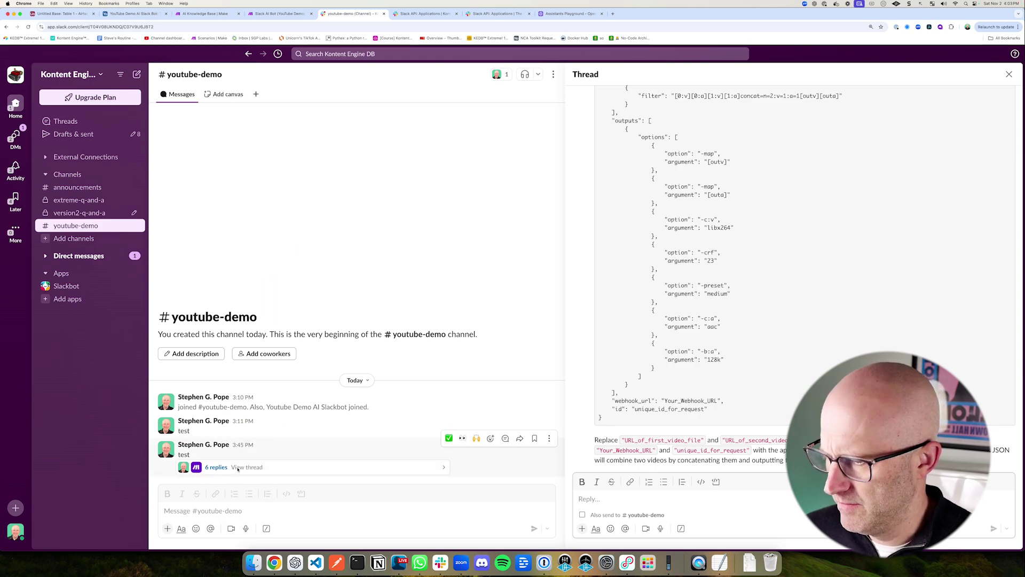
Step: Post a new ffmpeg overlay question in the channel and read the bot's thread reply
left_click(212, 511)
type("how can I overlay and image over a video in ffmpeg/compose?")
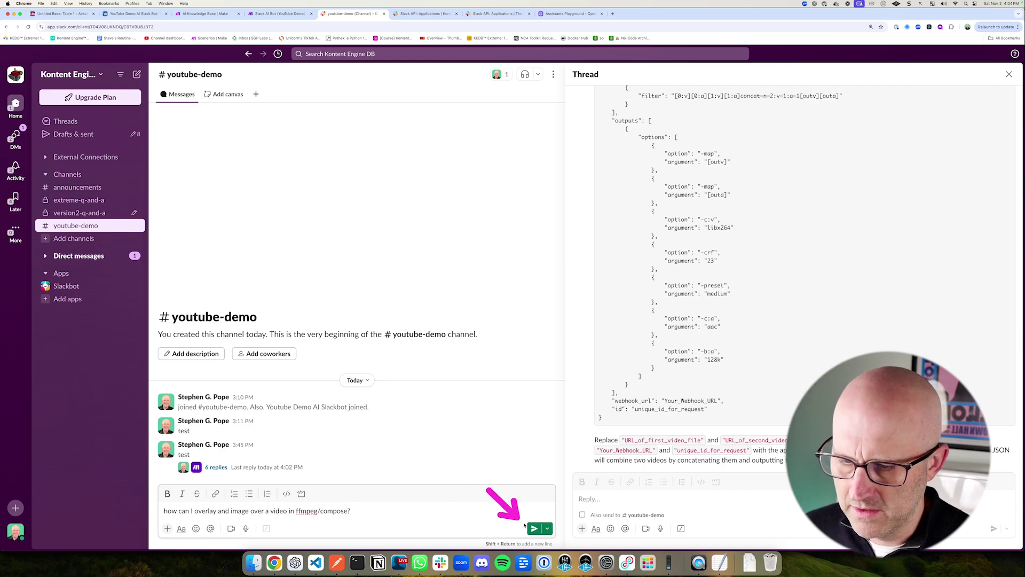
left_click(534, 528)
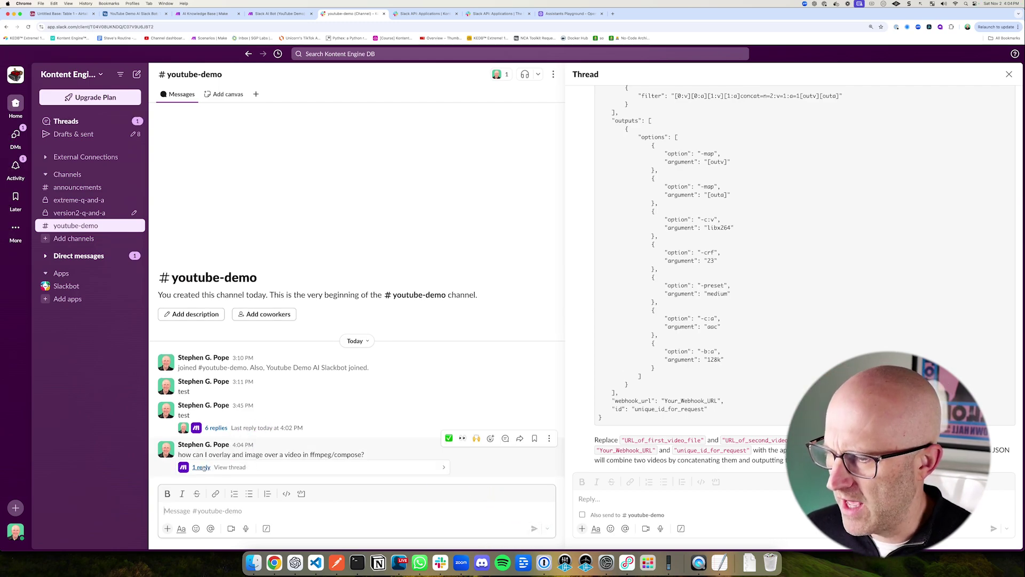
left_click(202, 466)
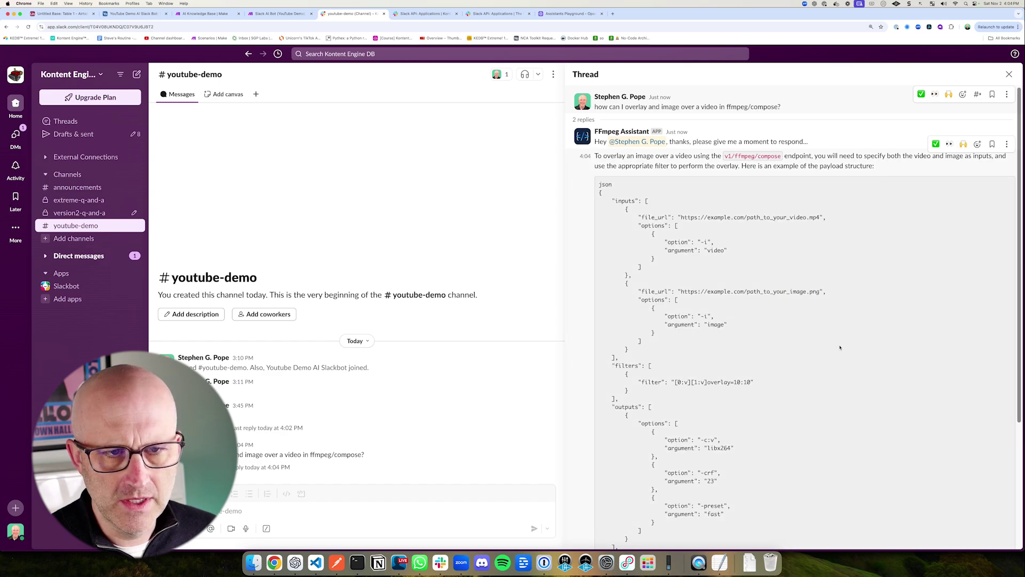
scroll(790, 335, "down", 3)
scroll(781, 333, "up", 3)
left_click_drag(584, 166, 811, 528)
scroll(827, 420, "down", 3)
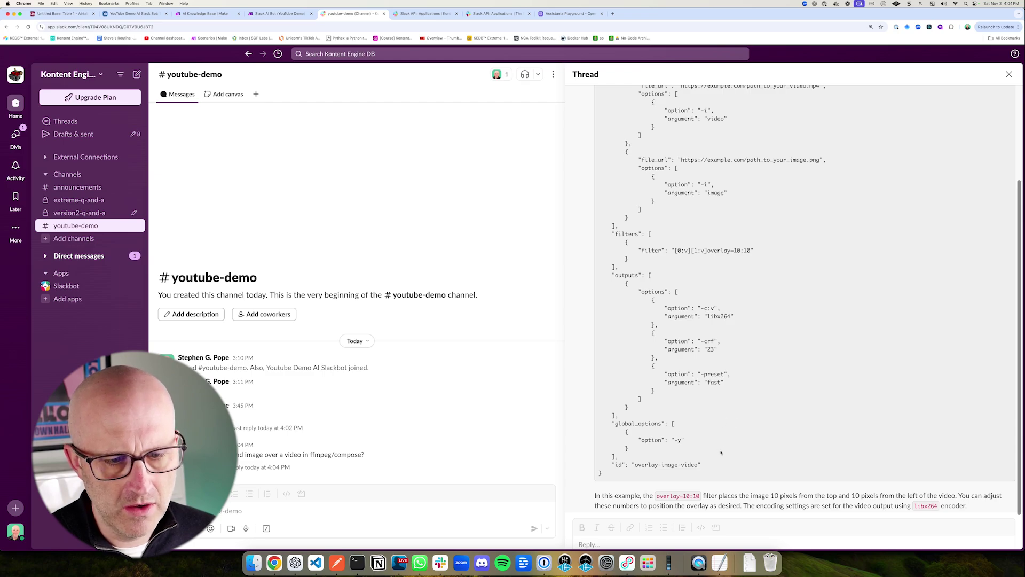
Step: Reply 'can you explain the json to me in more detail' in the thread and read the answer
left_click(605, 543)
type("can you explain")
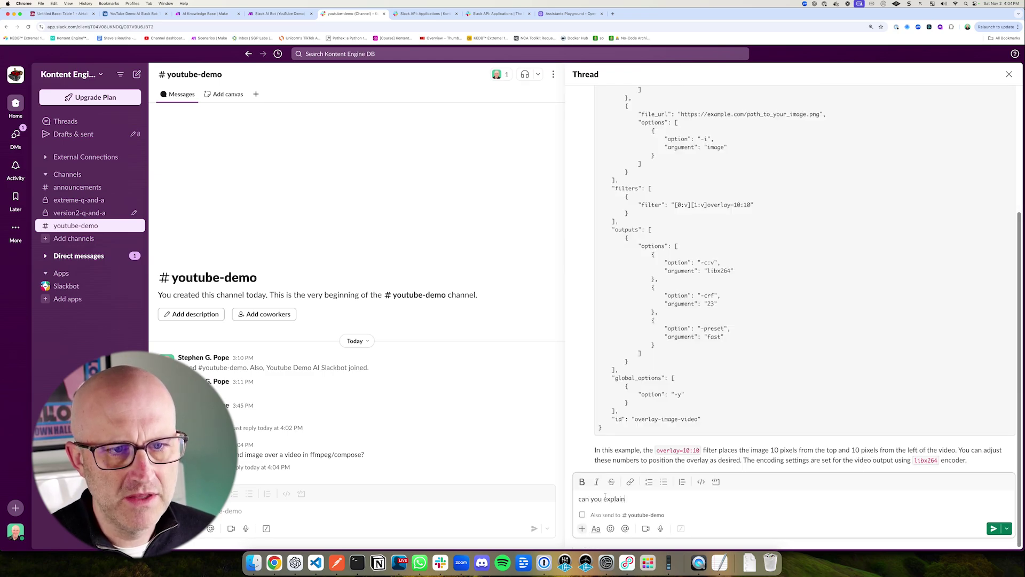
type(" the json to me in more detail")
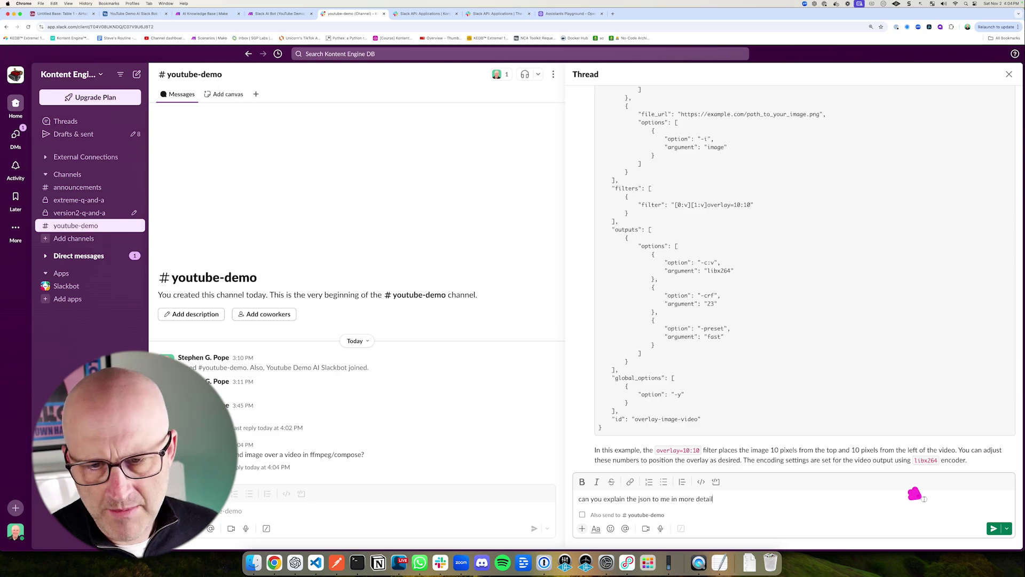
key("Return")
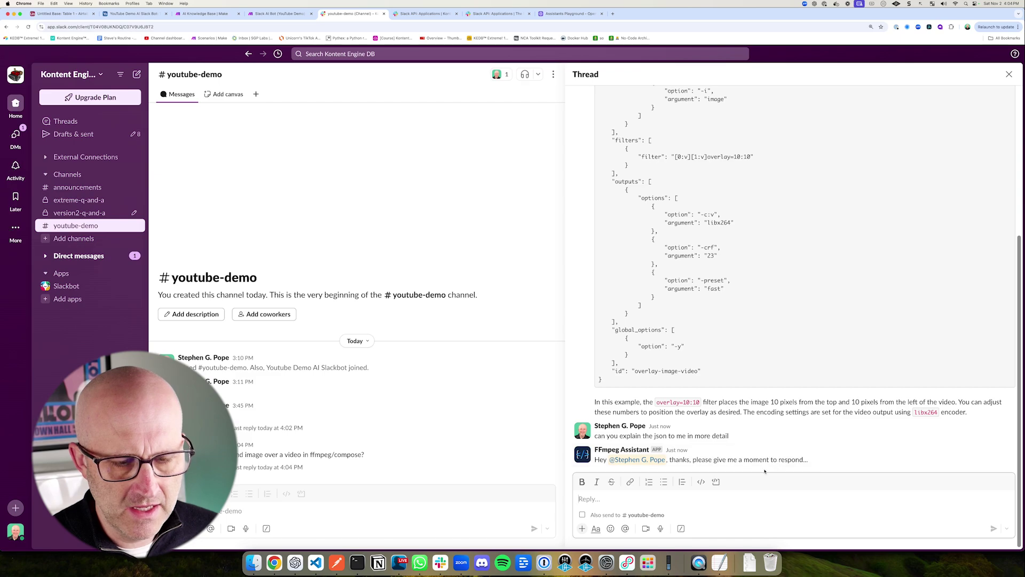
mouse_move(577, 170)
left_mouse_down()
mouse_move(593, 199)
mouse_move(833, 387)
mouse_move(1017, 465)
left_mouse_up()
mouse_move(528, 192)
left_mouse_down()
mouse_move(569, 246)
mouse_move(594, 408)
mouse_move(612, 426)
left_mouse_up()
scroll(697, 341, "up", 10)
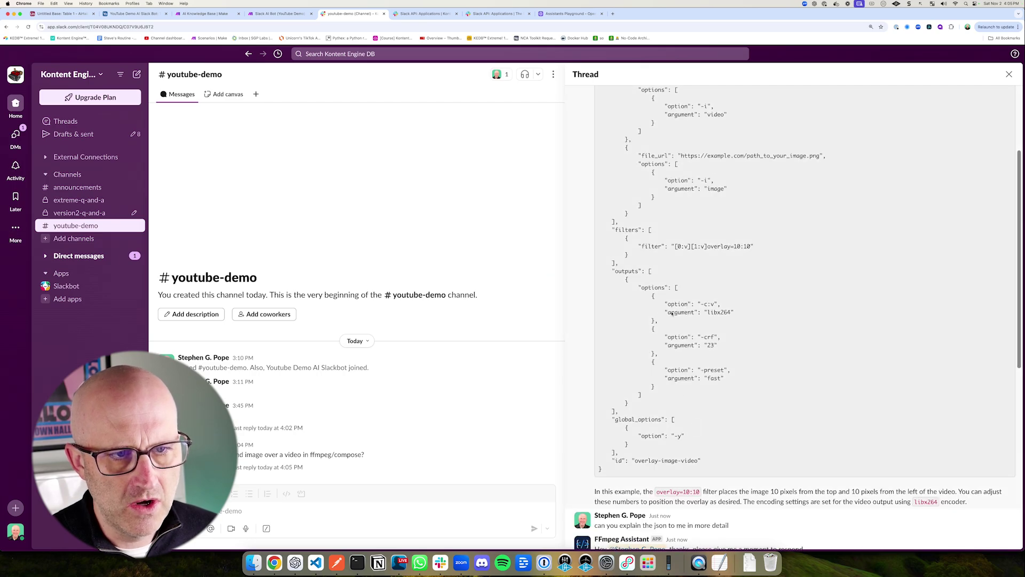
scroll(696, 341, "up", 3)
left_click_drag(581, 177, 781, 483)
scroll(780, 483, "down", 3)
mouse_move(524, 158)
left_mouse_down()
mouse_move(647, 91)
mouse_move(600, 247)
mouse_move(603, 315)
left_mouse_up()
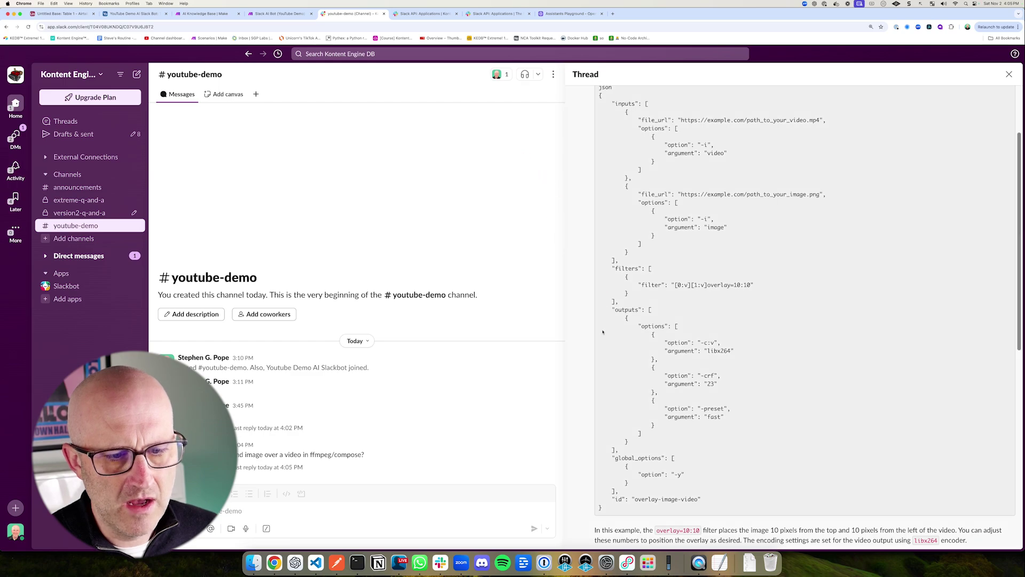
left_click_drag(605, 417, 590, 454)
left_click_drag(747, 469, 723, 502)
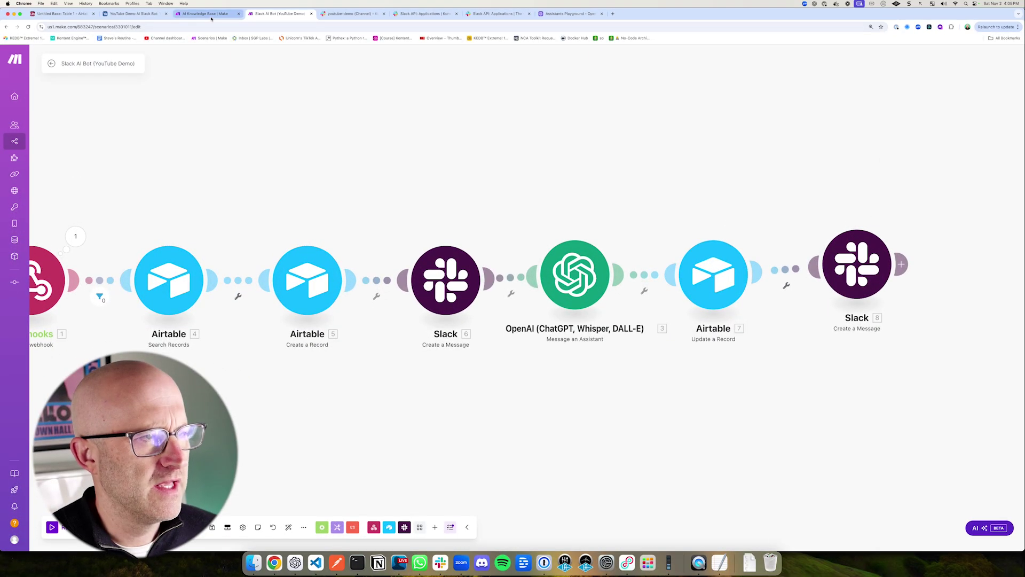
left_click_drag(372, 156, 430, 133)
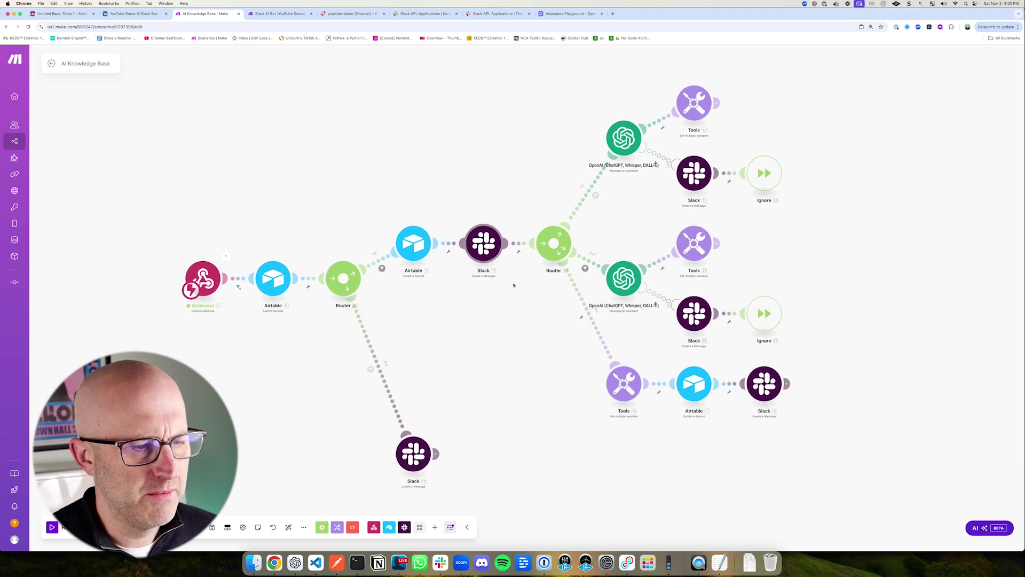
left_click_drag(585, 105, 660, 181)
left_click_drag(647, 235, 647, 181)
left_click_drag(590, 108, 662, 177)
mouse_move(724, 122)
left_mouse_down()
mouse_move(671, 151)
mouse_move(737, 215)
left_mouse_up()
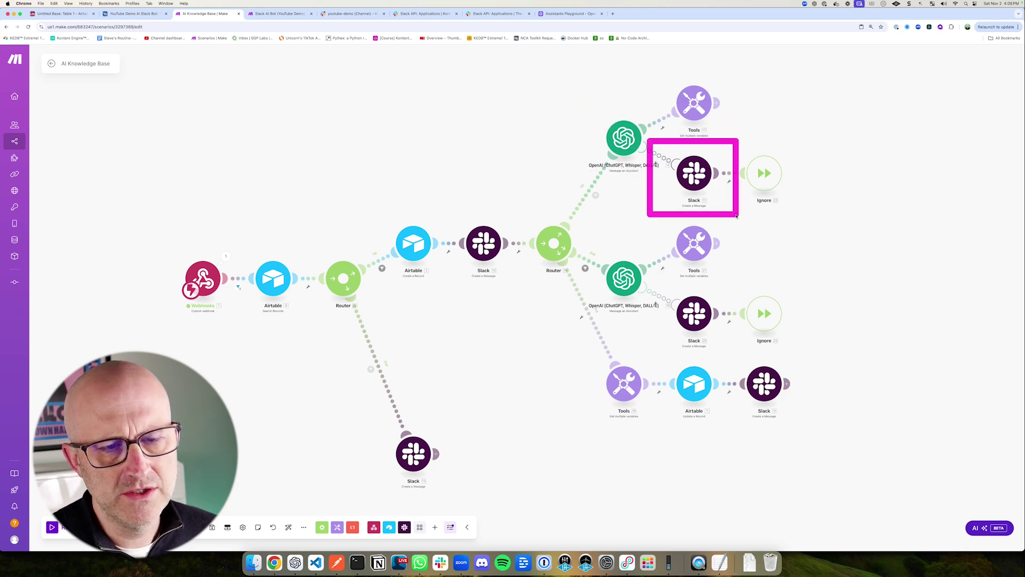
left_click_drag(809, 97, 781, 137)
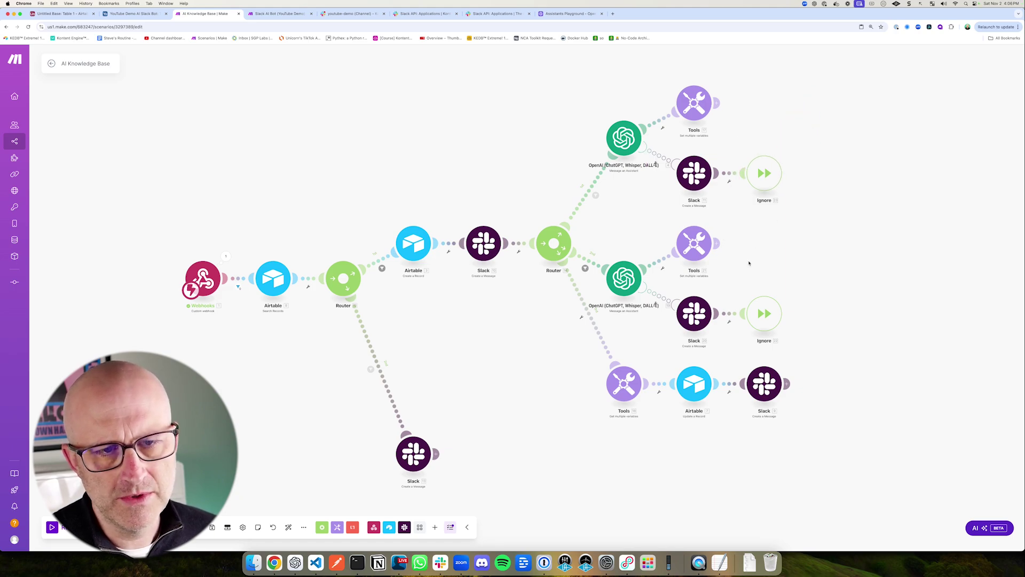
left_click_drag(292, 113, 293, 65)
left_click(283, 15)
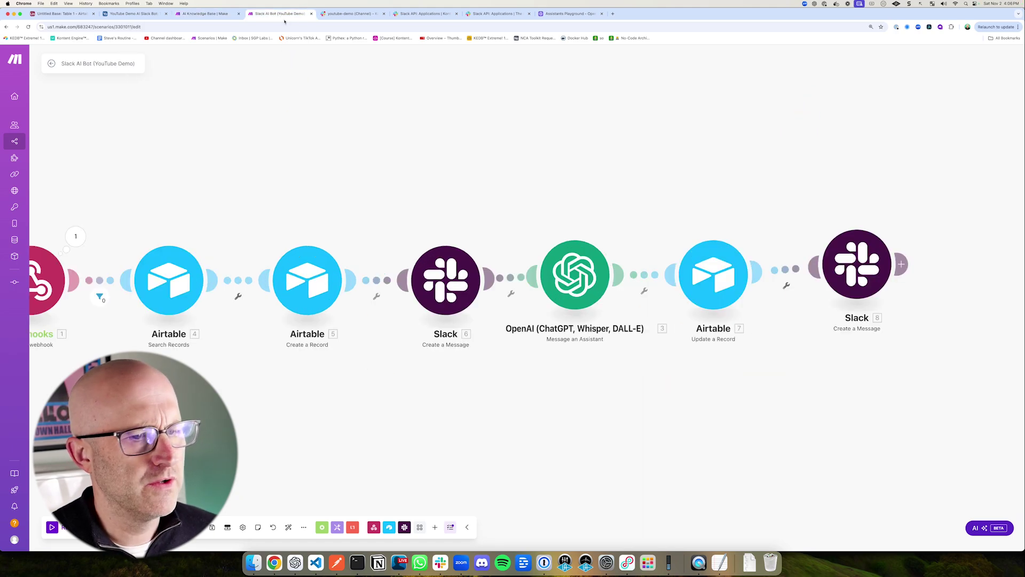
Step: Add an error handler route to the OpenAI module with a Slack Create a Message step
left_click_drag(548, 425, 554, 370)
right_click(573, 282)
left_click_drag(639, 249, 615, 293)
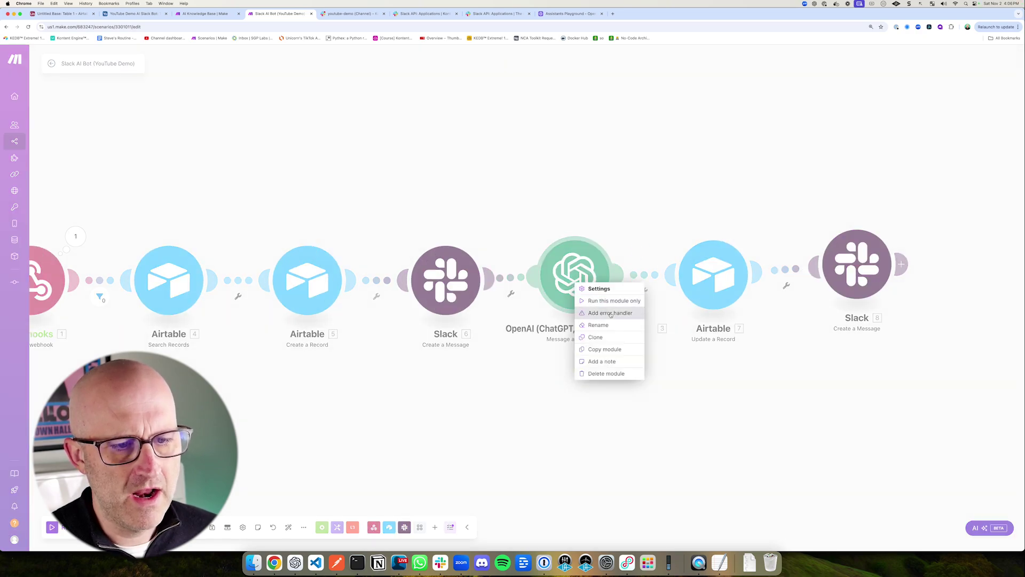
left_click(608, 313)
scroll(817, 320, "down", 2)
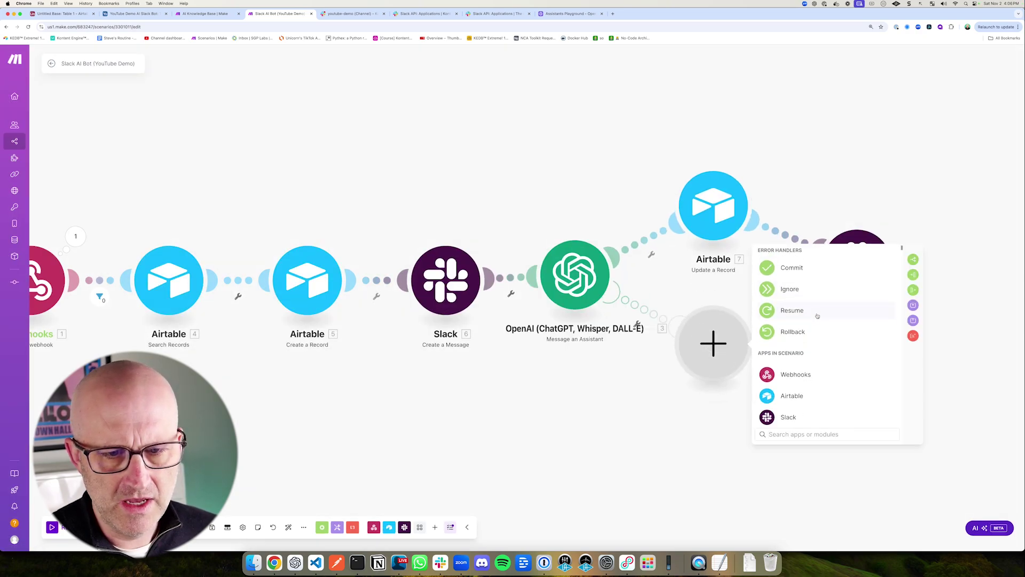
scroll(821, 368, "down", 2)
left_click(801, 358)
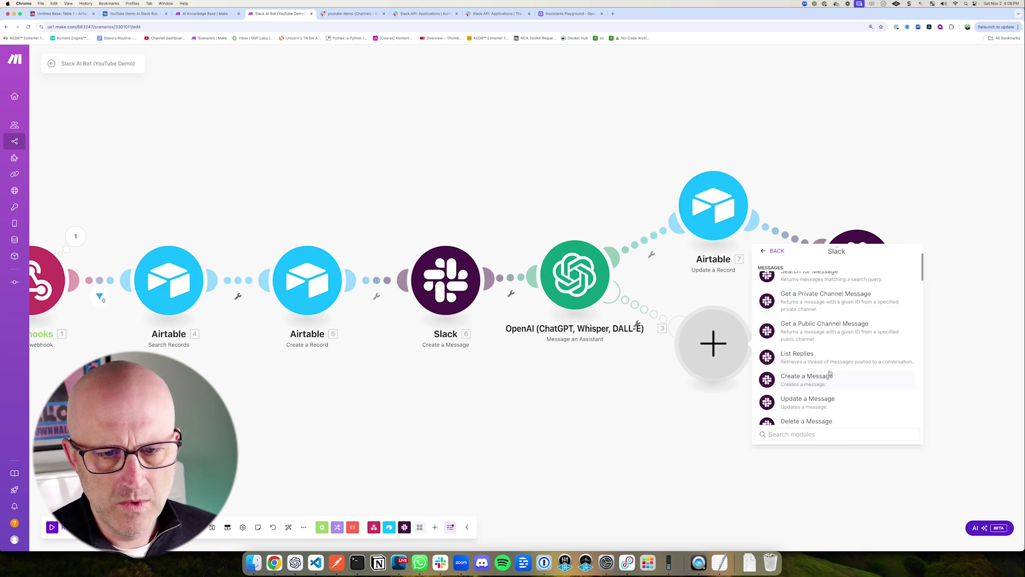
left_click(810, 381)
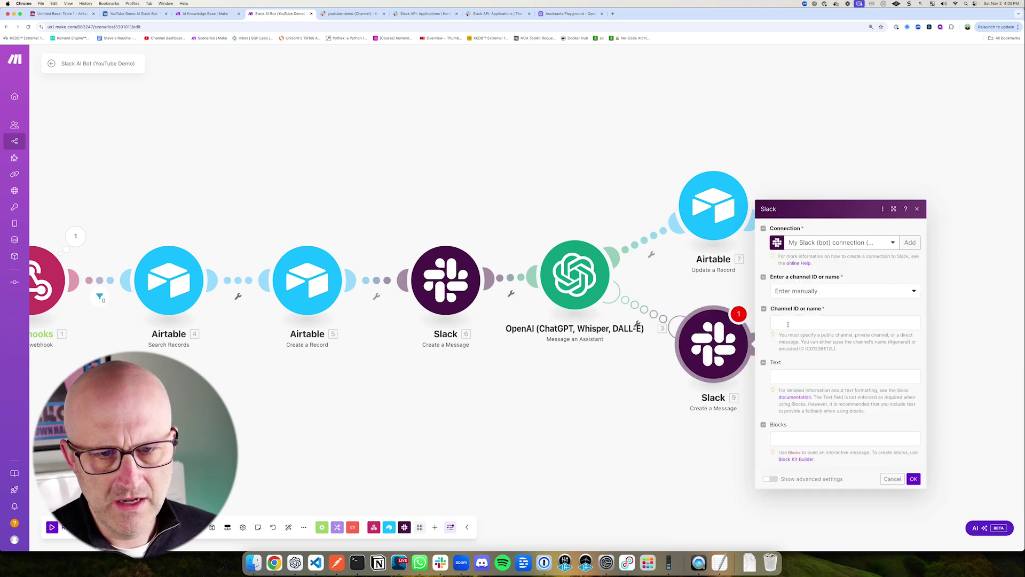
Step: Map the source channel and enter 'Sorry, we've encountered an error! please try again.'
left_click(785, 324)
scroll(705, 396, "down", 5)
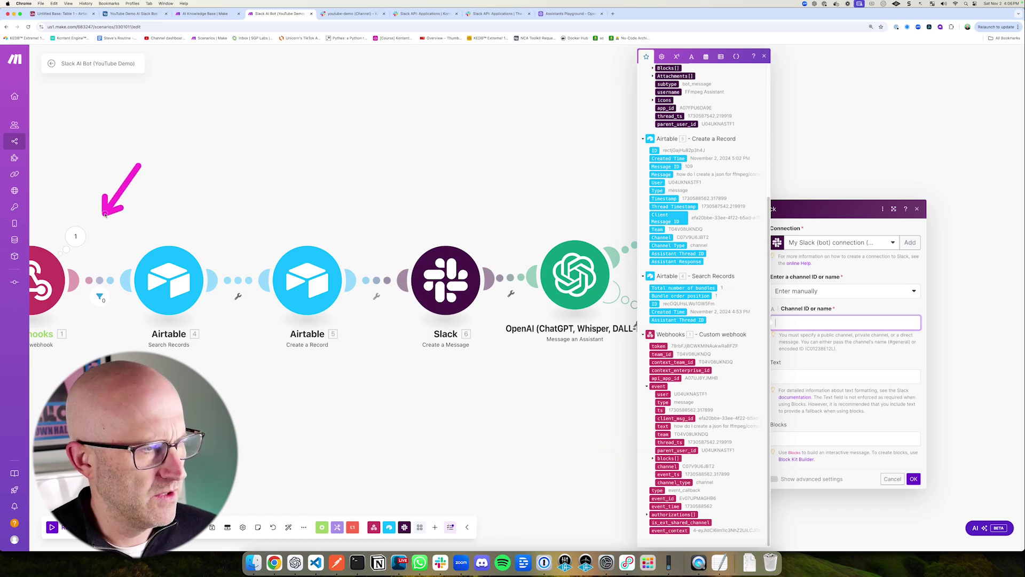
left_click(667, 466)
left_click(786, 377)
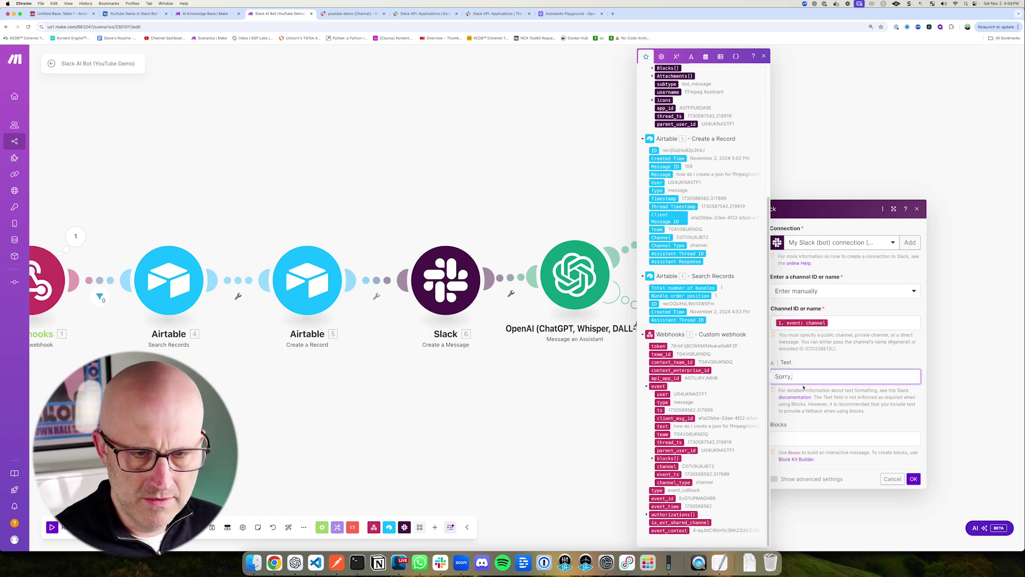
type("Sorry, we've encountered an error!")
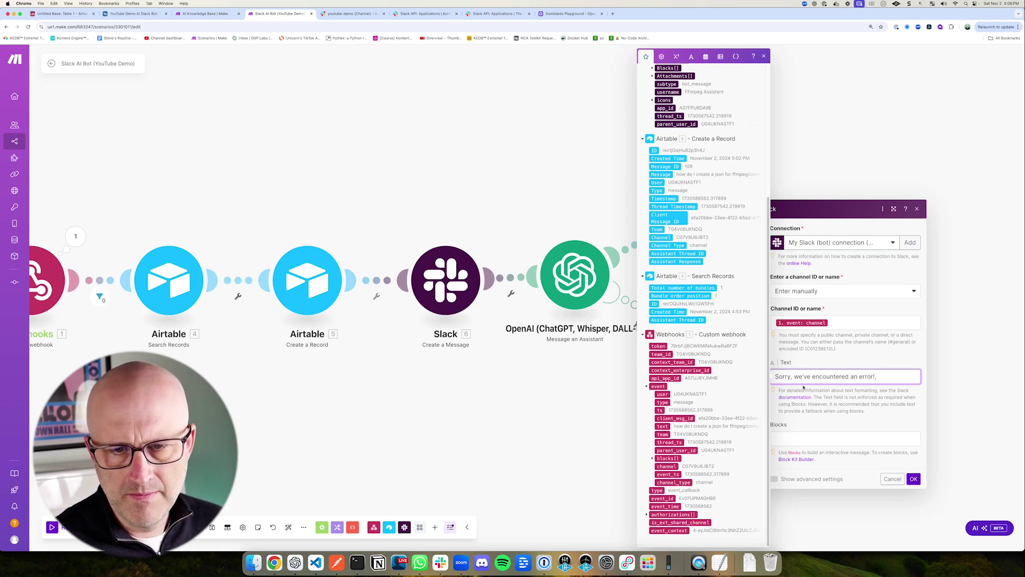
type("y again.")
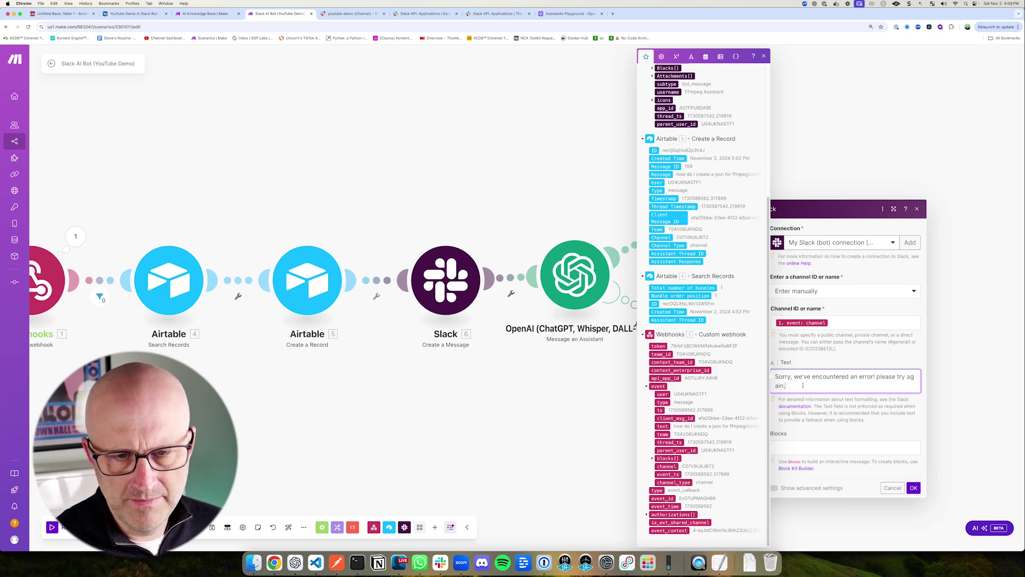
left_click(774, 488)
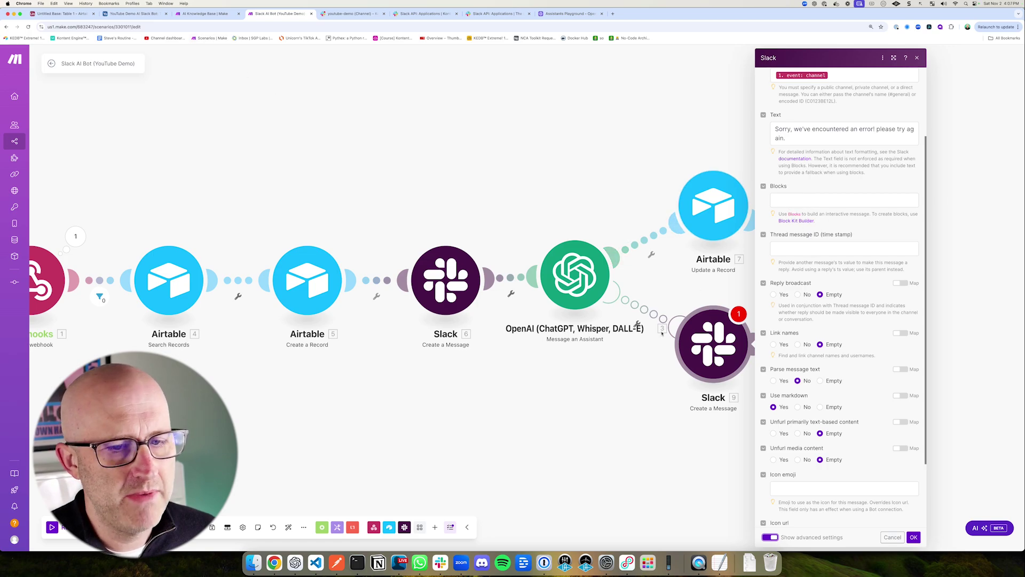
Step: Map the original message's ts so the error reply posts in its thread
left_click(352, 14)
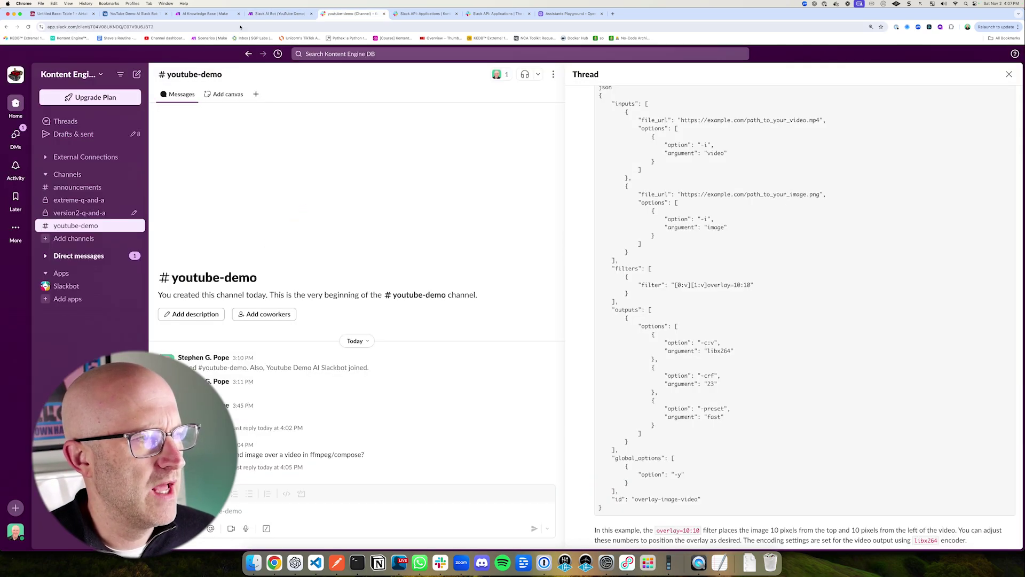
left_click(270, 14)
left_click(791, 248)
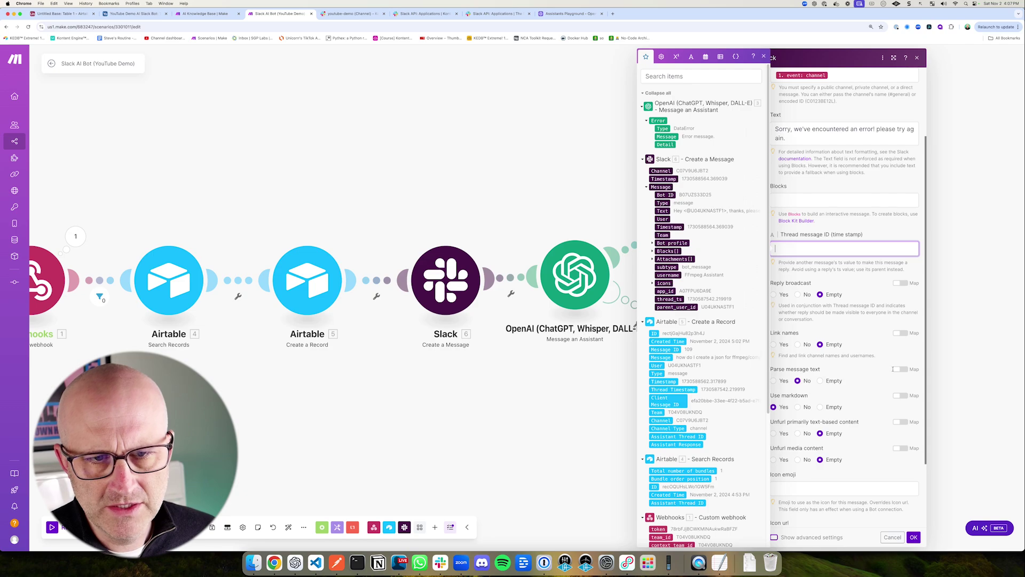
scroll(739, 508, "down", 4)
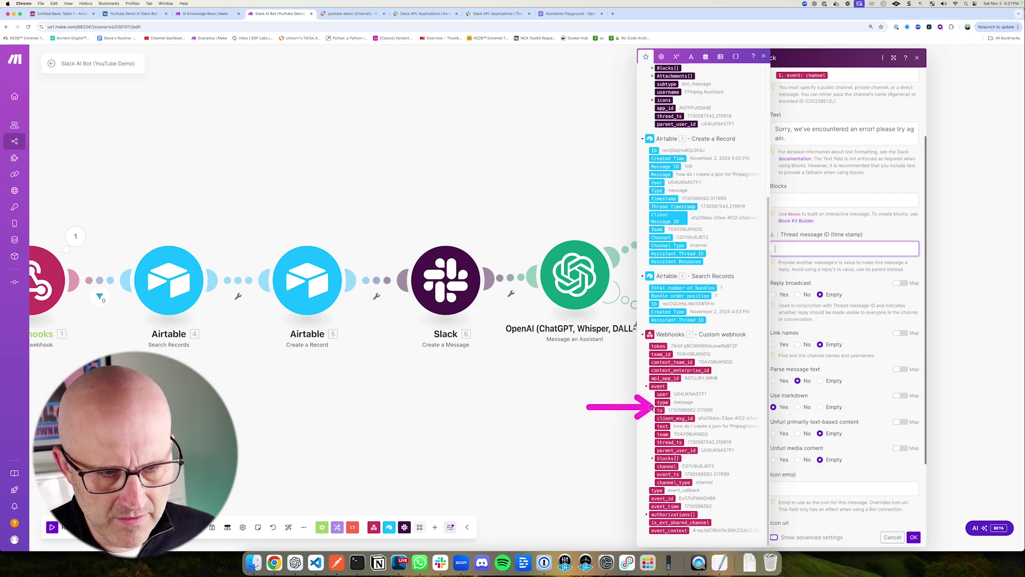
left_click(655, 411)
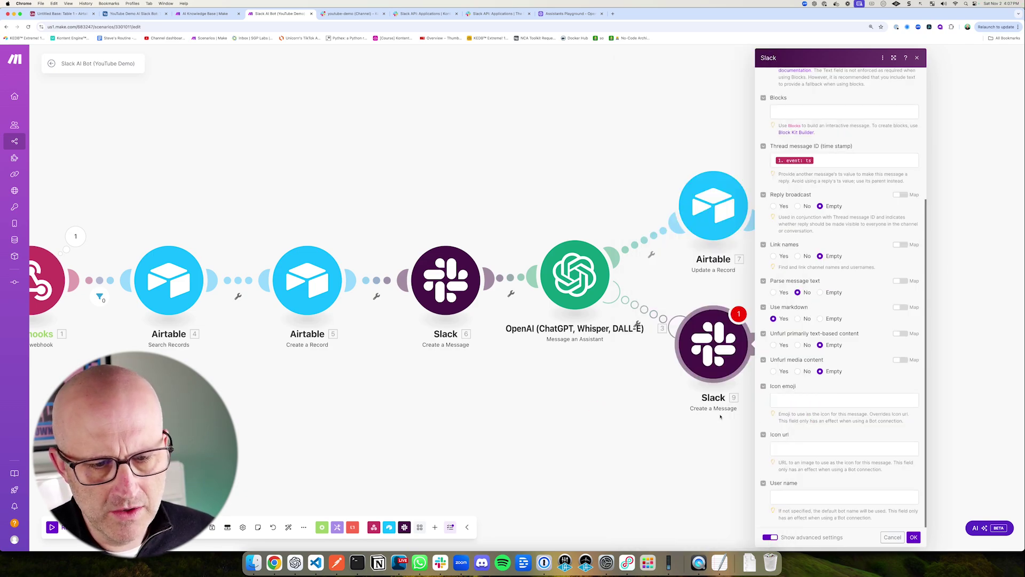
left_click(441, 291)
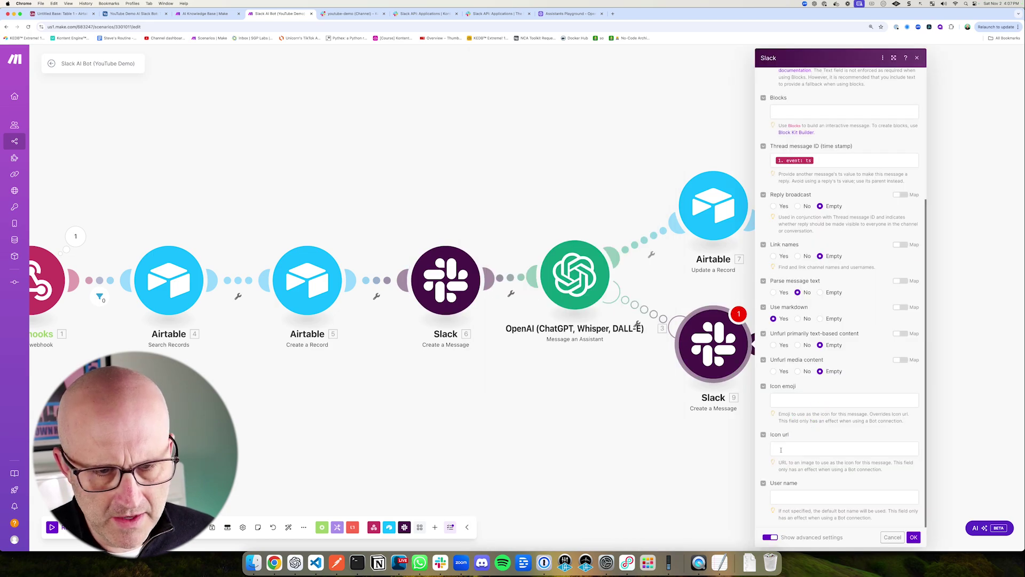
Step: Set the error reply's icon URL and FFmpeg Assistant user name, then confirm
left_click(781, 450)
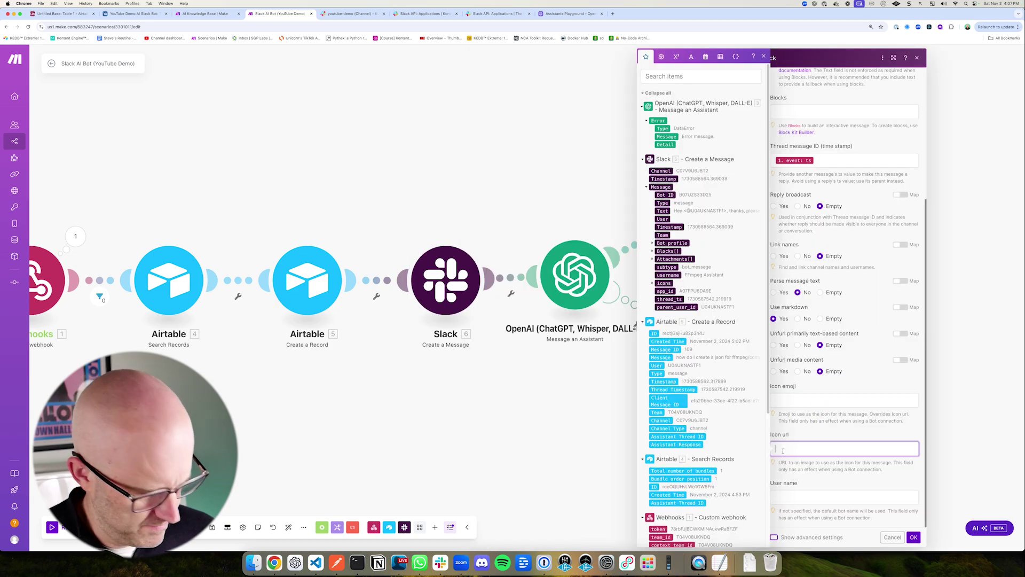
type("https://storage.googleapis.com/sgplabs-general-storage/Untitled%20design%20(2).png")
left_click(817, 505)
type("FF")
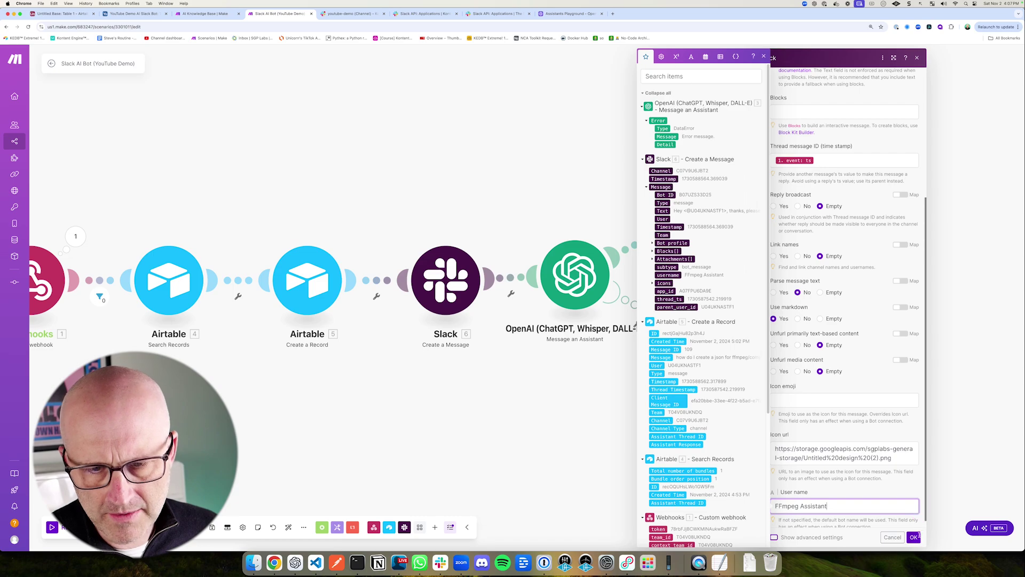
left_click(914, 537)
left_click(760, 344)
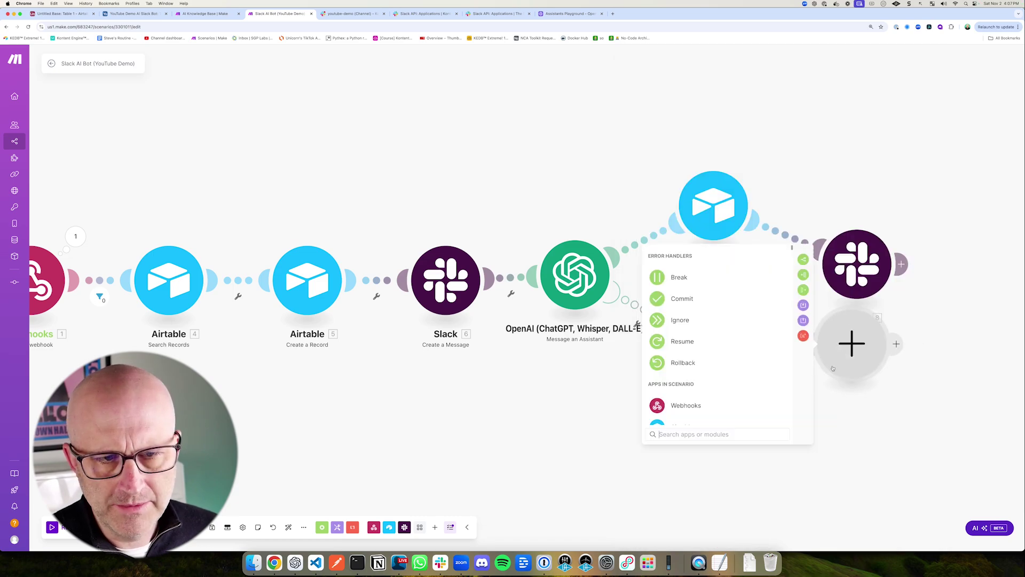
Step: Add an Ignore step after the Slack error reply and auto-align the scenario layout
left_click(686, 321)
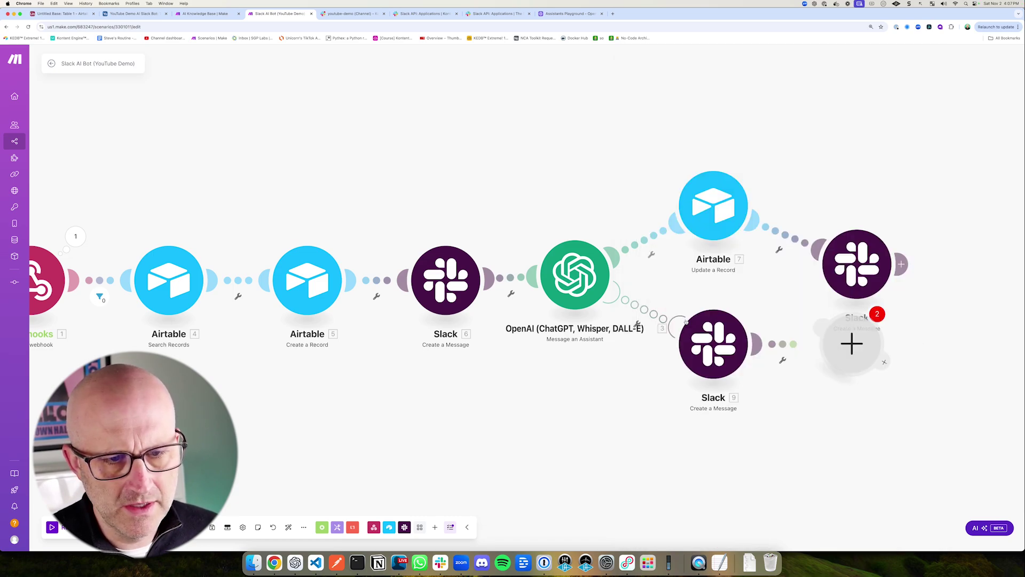
left_click(617, 401)
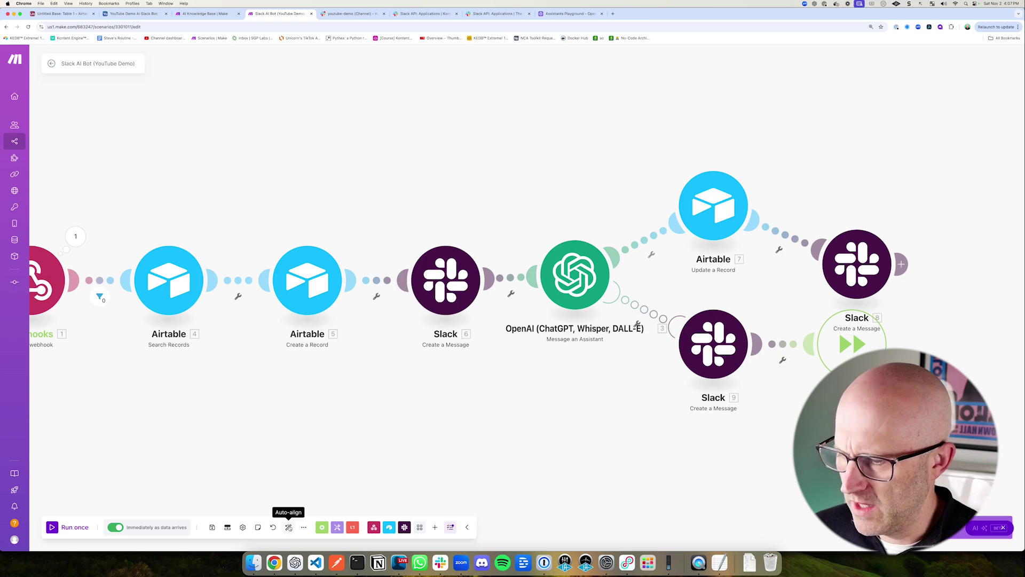
left_click(288, 527)
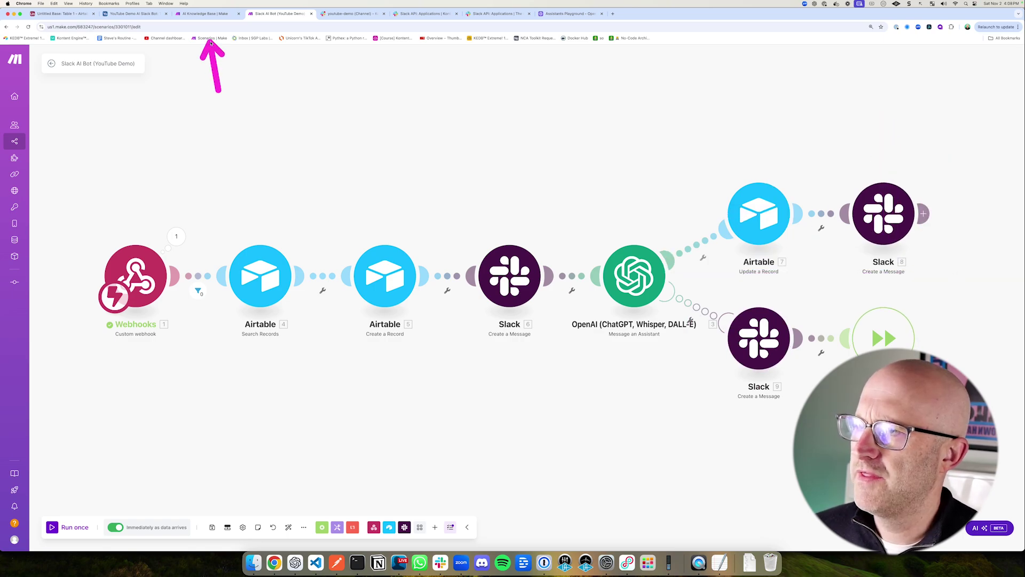
left_click(213, 15)
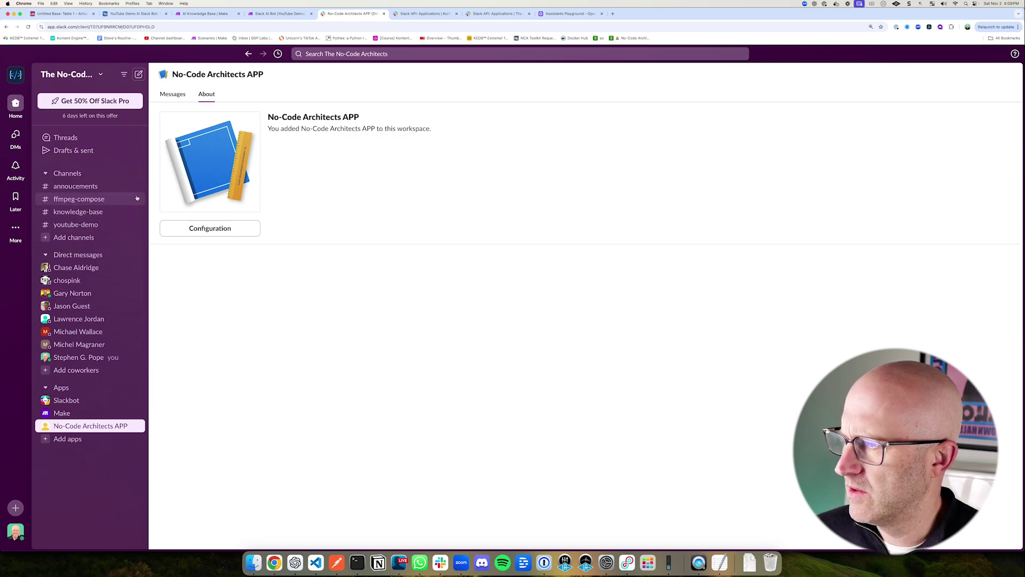
Step: Go back from Slack's app About page to the AI Knowledge Base scenario
left_click_drag(165, 149, 111, 197)
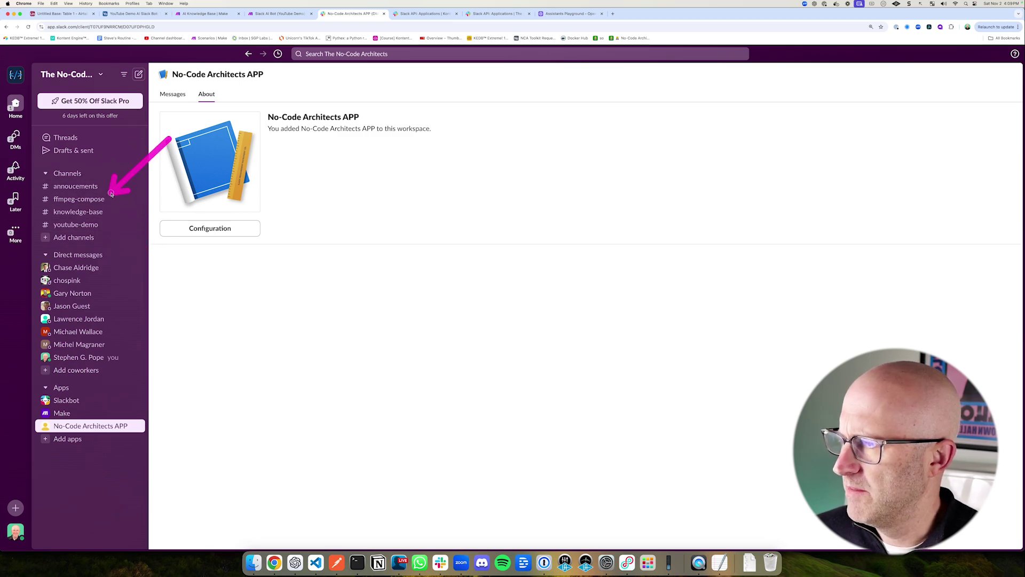
left_click(203, 14)
left_click_drag(496, 207, 631, 296)
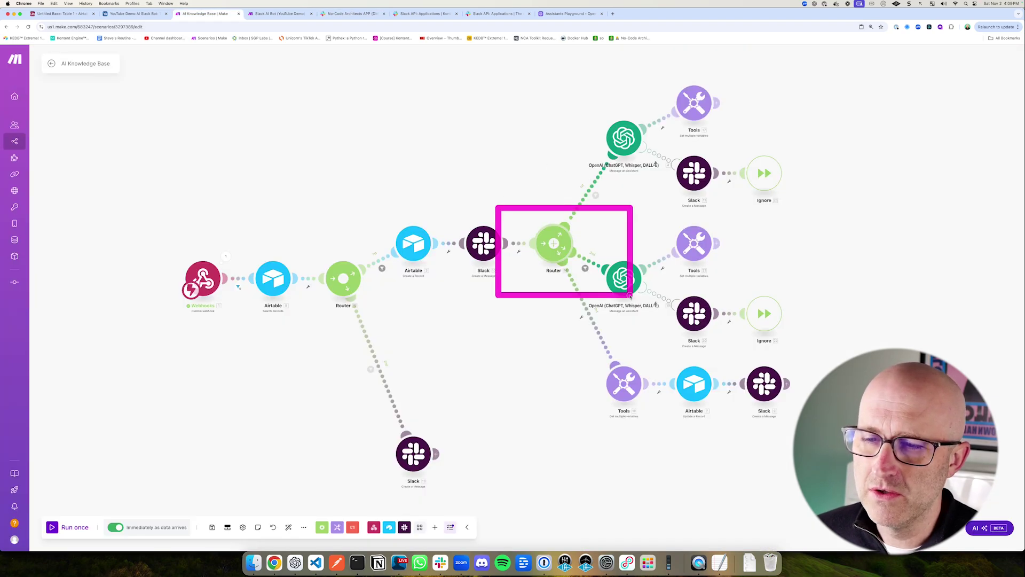
Step: Inspect the filter on the router's upper route and close it without saving
left_click_drag(531, 169, 584, 183)
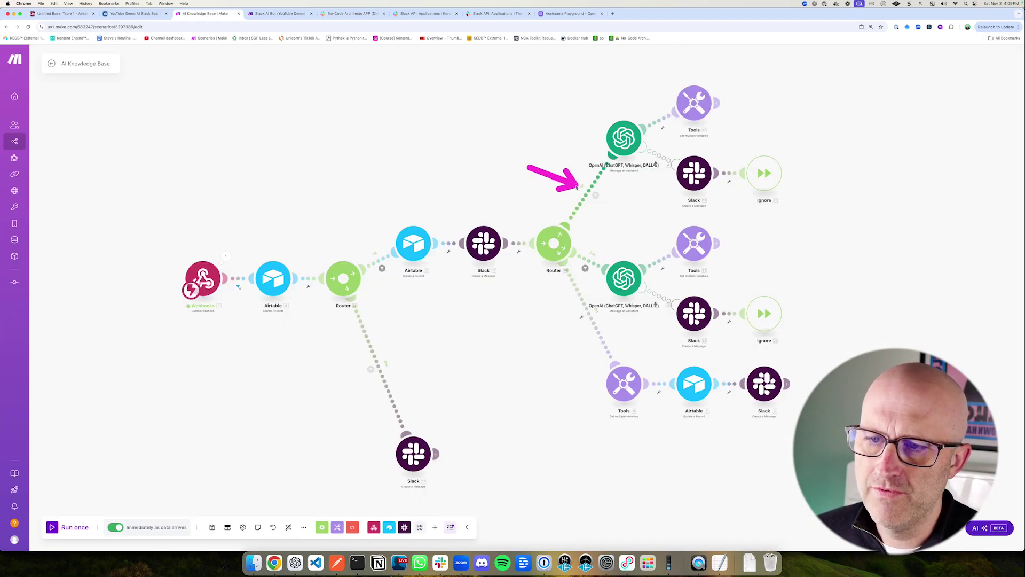
left_click(596, 214)
left_click_drag(707, 164, 677, 209)
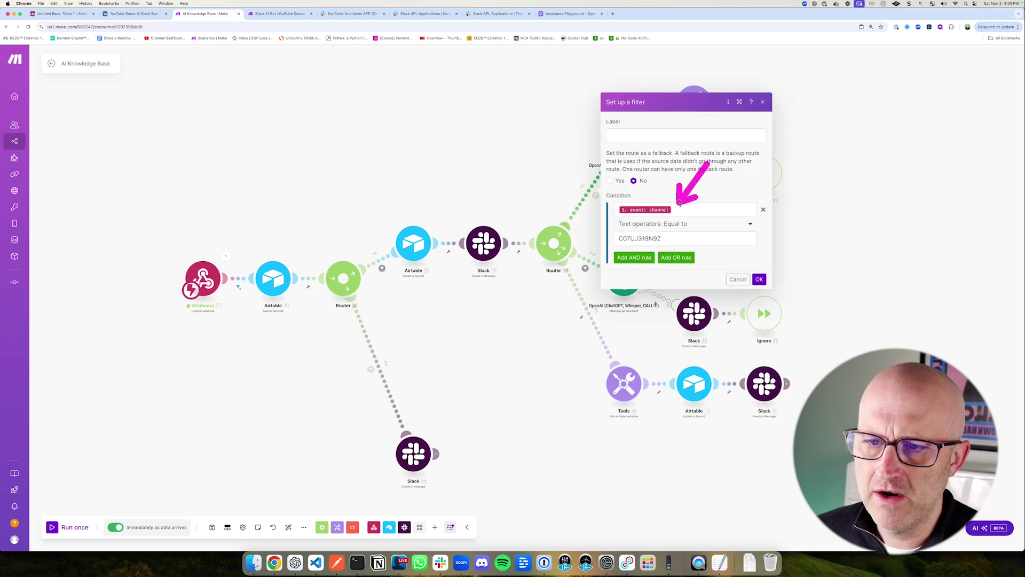
left_click_drag(597, 219, 680, 252)
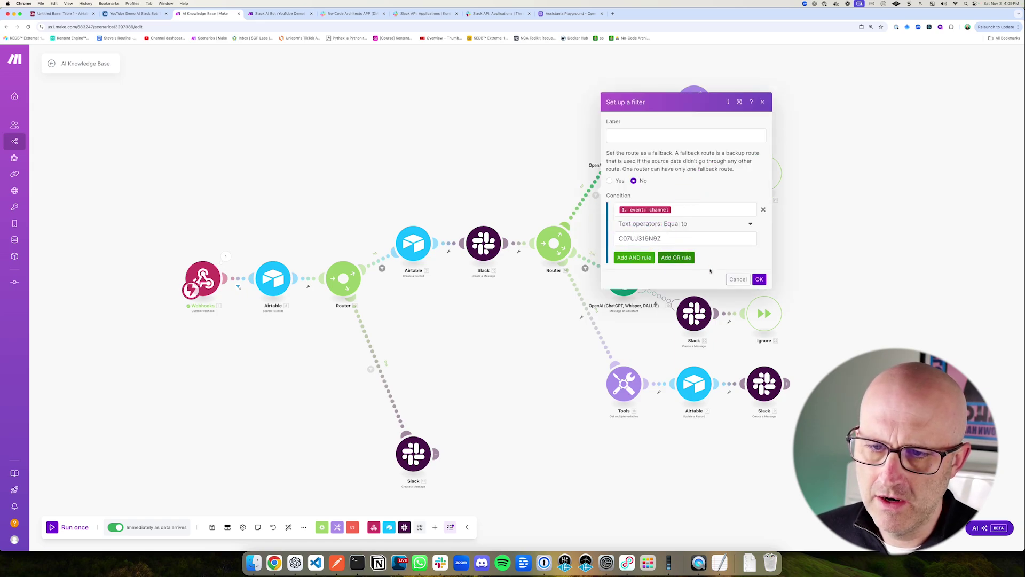
left_click(738, 279)
mouse_move(572, 100)
left_mouse_down()
mouse_move(667, 176)
mouse_move(796, 213)
left_mouse_up()
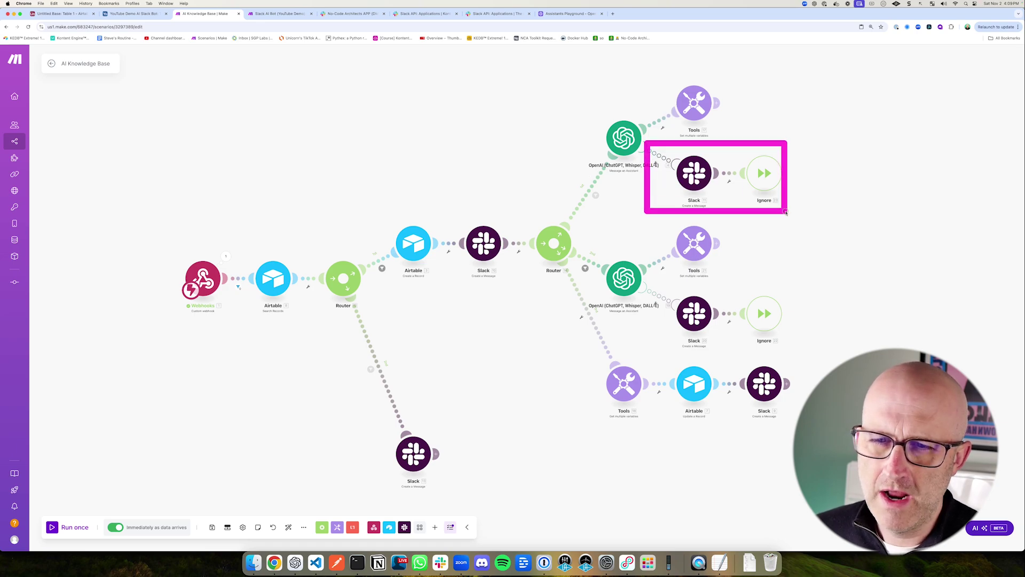
left_click_drag(596, 74, 651, 98)
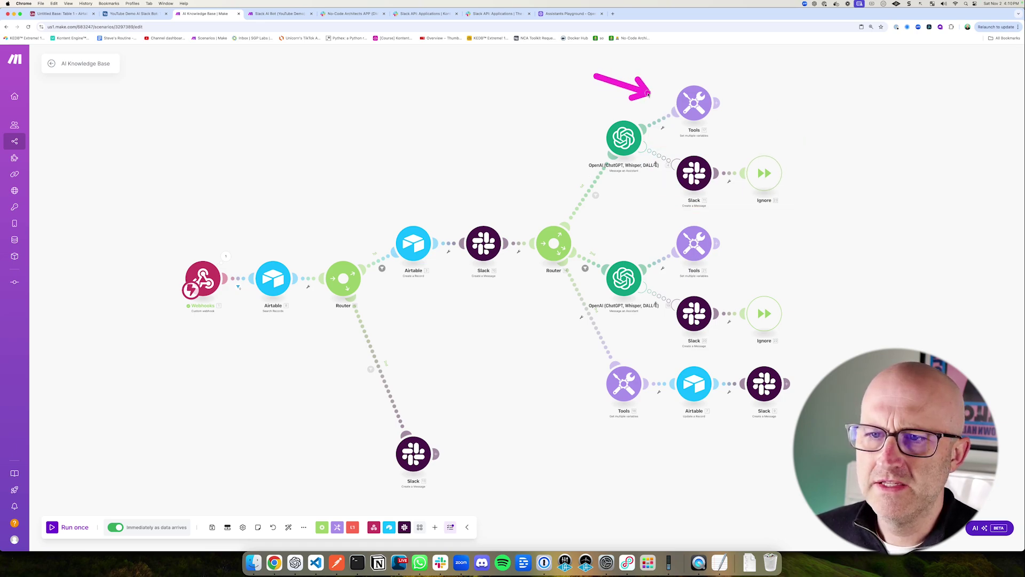
Step: Compare with the Slack AI Bot scenario, then return to AI Knowledge Base
key("ctrl+Tab")
left_click_drag(676, 156, 814, 266)
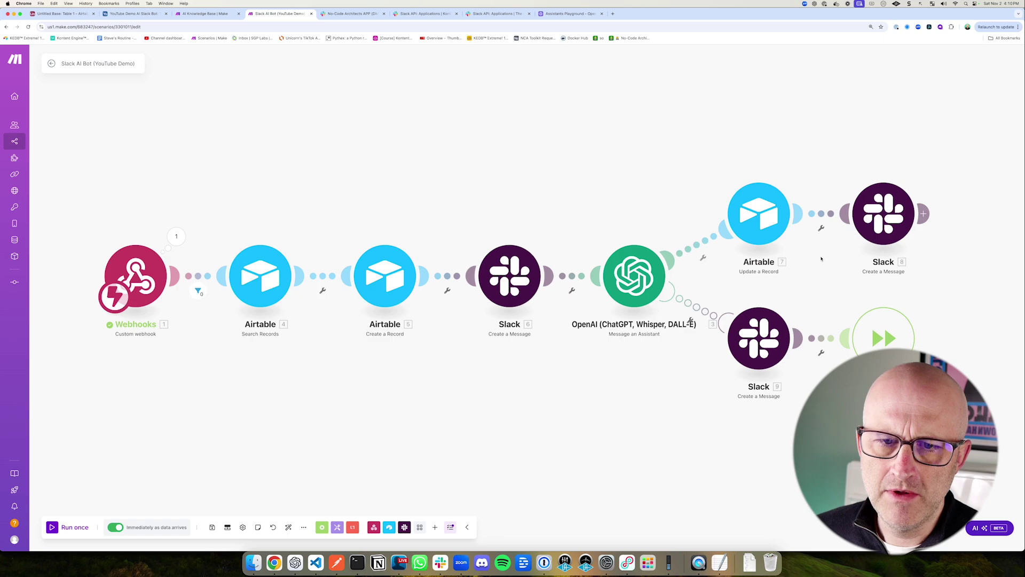
left_click_drag(819, 159, 954, 265)
key("ctrl+shift+Tab")
mouse_move(592, 92)
left_mouse_down()
mouse_move(620, 122)
mouse_move(654, 310)
left_mouse_up()
left_click_drag(612, 77, 663, 97)
Step: Inspect the settings and variables of the top, middle and bottom Tools modules
left_click(694, 103)
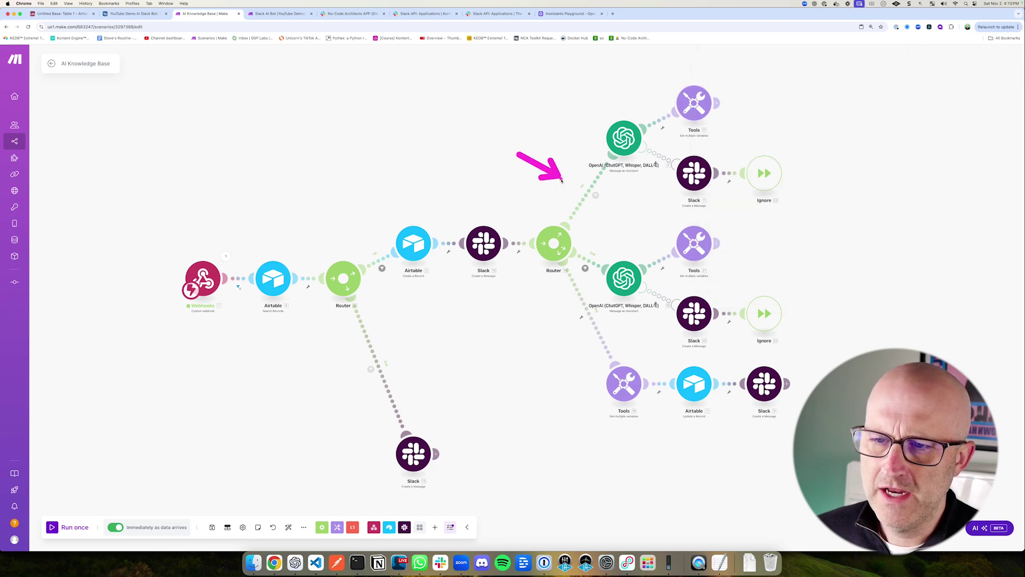
left_click_drag(503, 327, 552, 314)
left_click_drag(569, 99, 654, 172)
left_click_drag(593, 234, 661, 308)
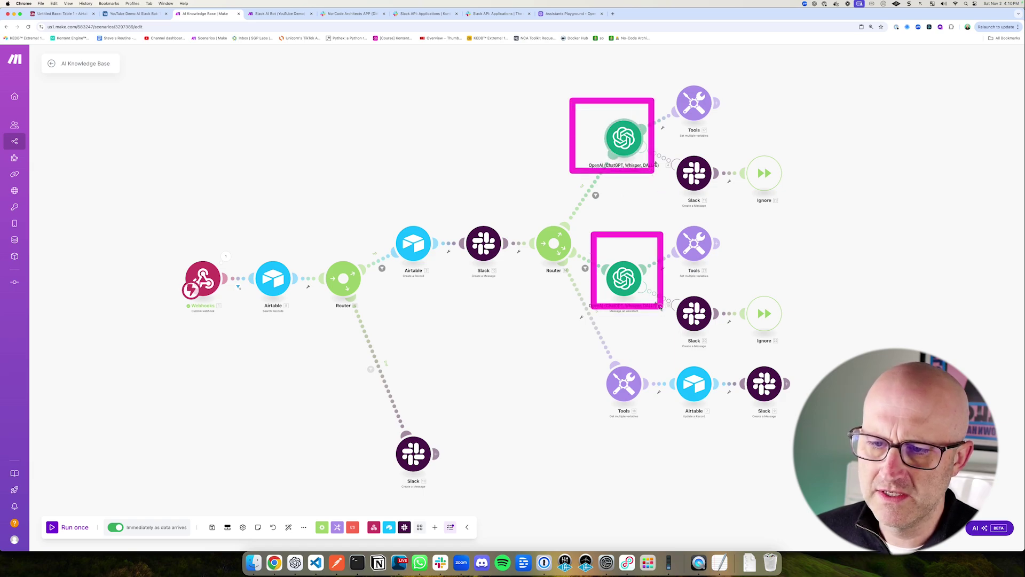
left_click_drag(558, 466, 598, 407)
left_click_drag(667, 202, 726, 281)
mouse_move(650, 76)
left_mouse_down()
mouse_move(718, 115)
mouse_move(736, 137)
left_mouse_up()
left_click_drag(623, 215, 666, 242)
left_click(704, 247)
left_click_drag(792, 161, 774, 193)
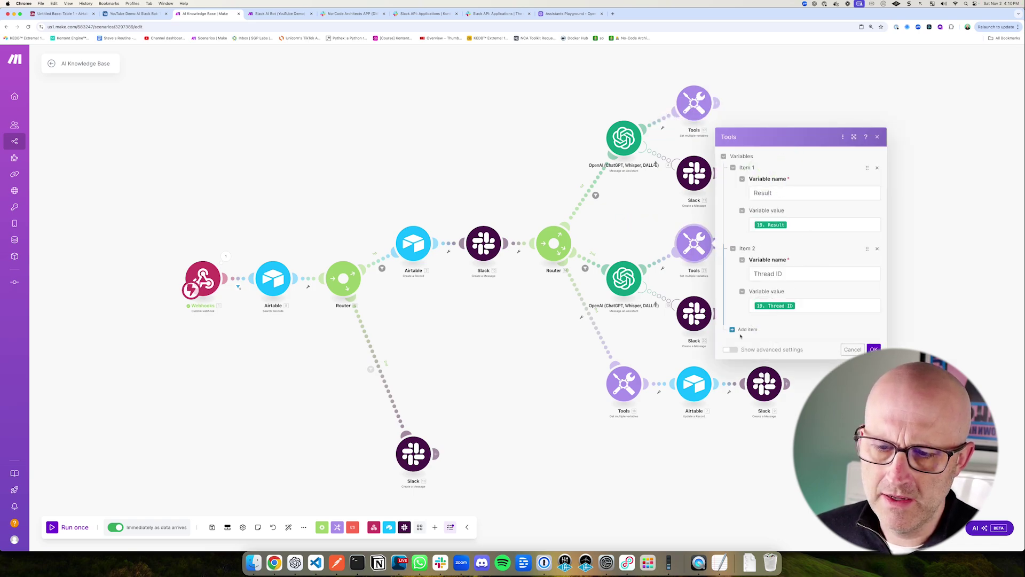
key("Escape")
left_click_drag(542, 417, 583, 403)
left_click(625, 387)
mouse_move(632, 333)
left_mouse_down()
mouse_move(726, 393)
mouse_move(840, 430)
left_mouse_up()
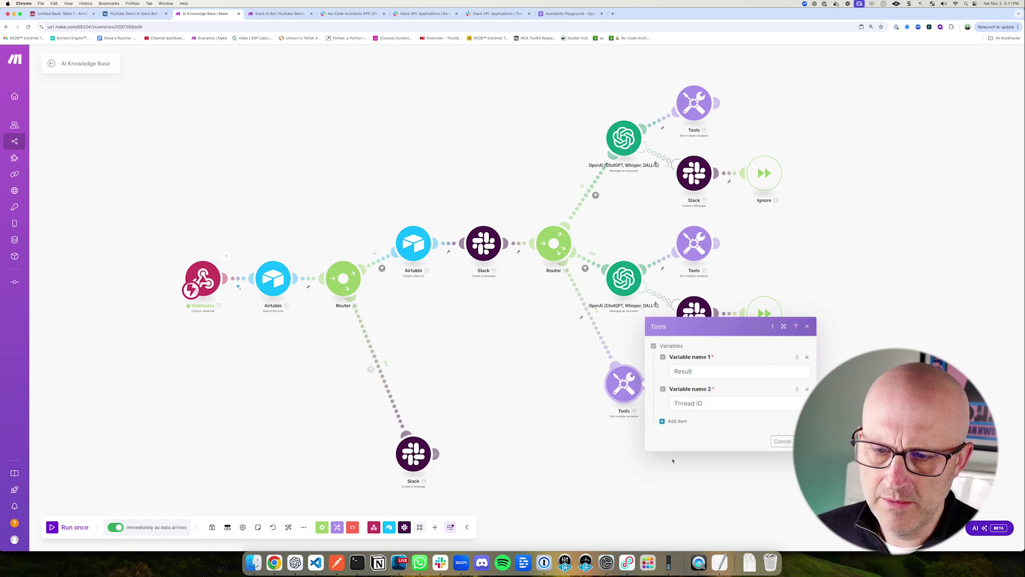
key("Escape")
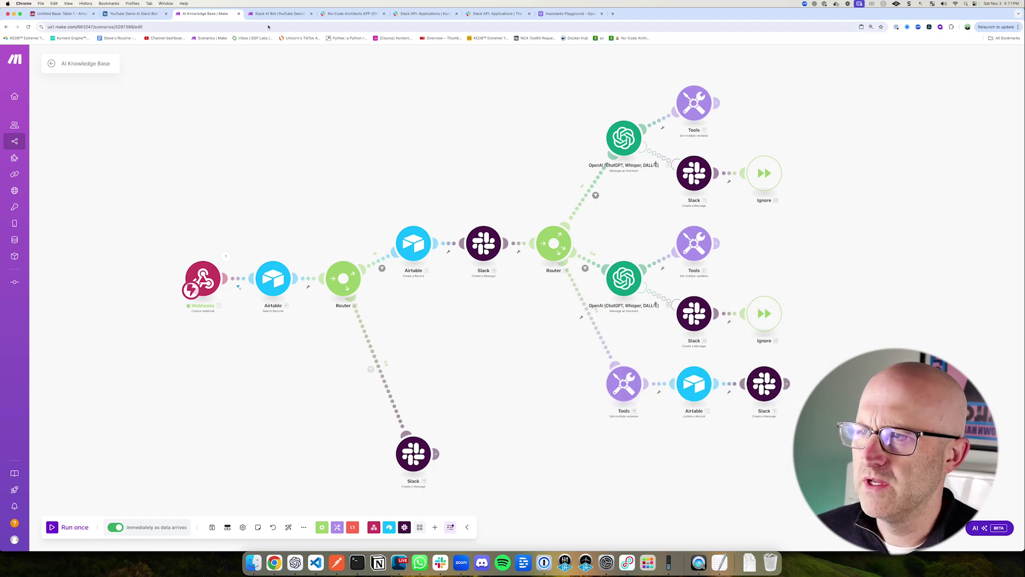
Step: Look over the Slack AI Bot (YouTube Demo) scenario again before returning to AI Knowledge Base
left_click(276, 13)
left_click_drag(674, 152, 972, 270)
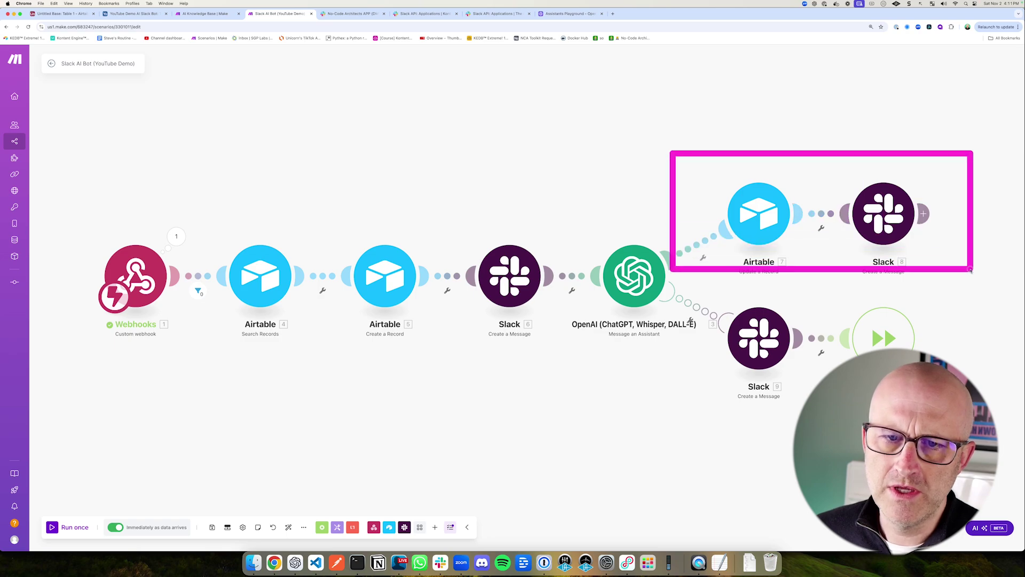
left_click_drag(328, 219, 435, 336)
left_click_drag(820, 161, 944, 273)
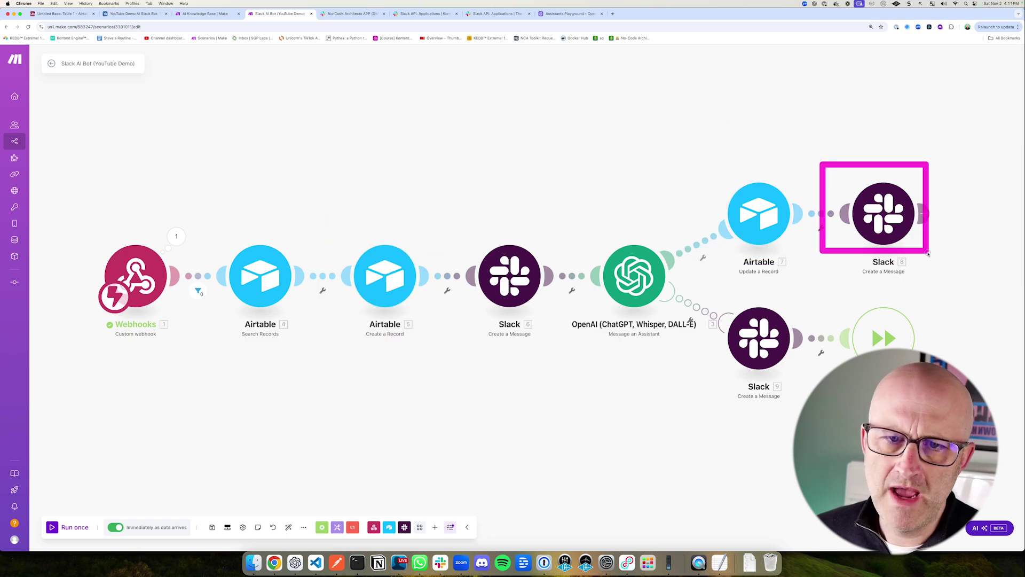
left_click(185, 14)
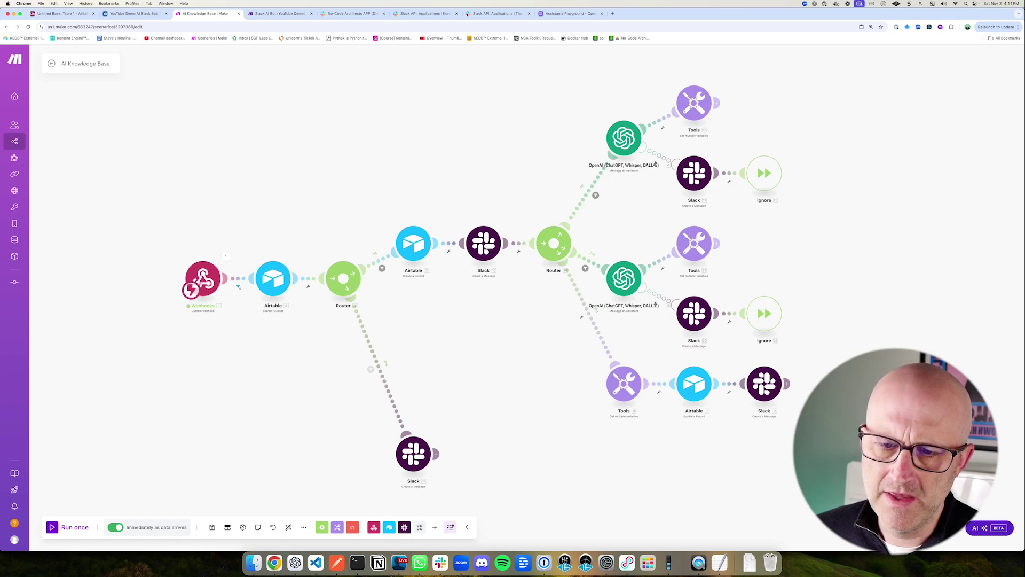
left_click_drag(652, 216, 730, 278)
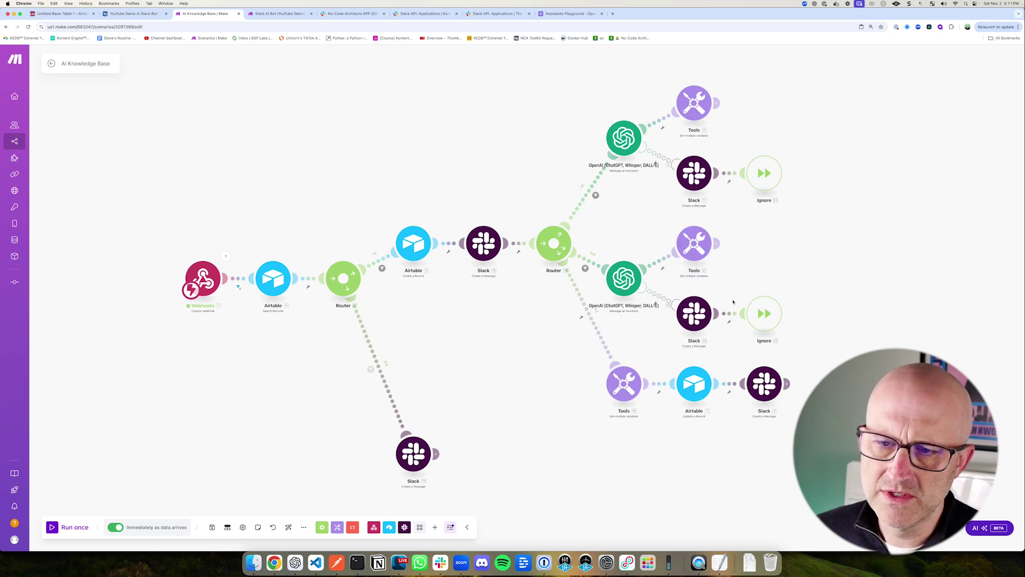
mouse_move(584, 236)
left_mouse_down()
mouse_move(636, 307)
mouse_move(662, 321)
left_mouse_up()
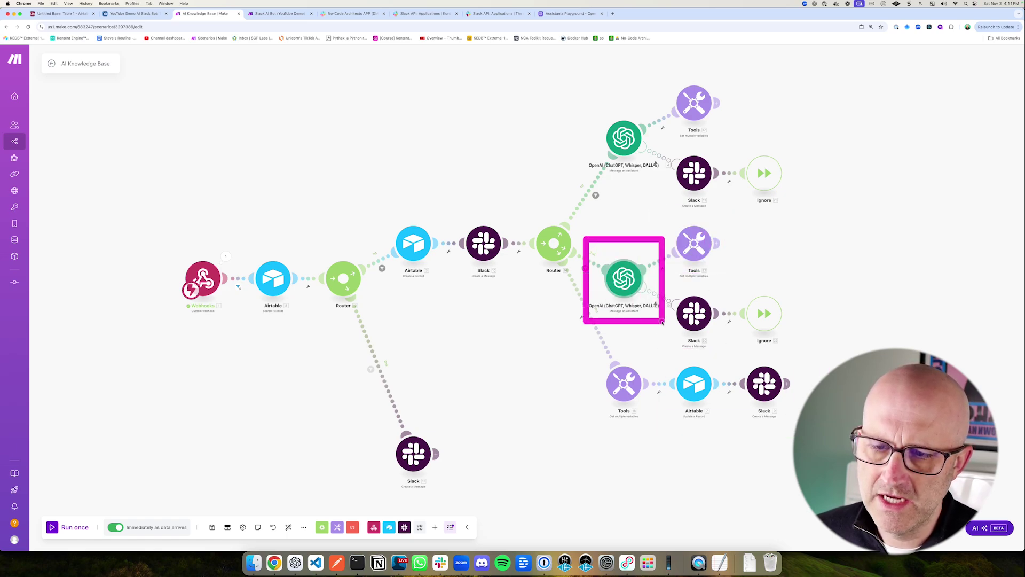
left_click_drag(693, 477, 693, 436)
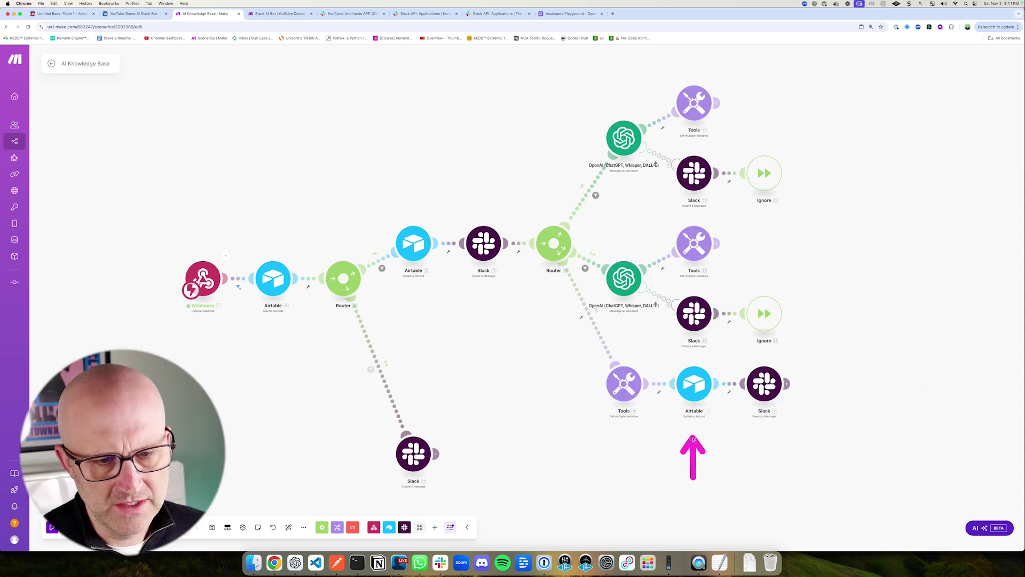
Step: Review the bottom Airtable update and Slack reply module settings, then close them
left_click(689, 380)
mouse_move(710, 364)
left_mouse_down()
mouse_move(817, 428)
mouse_move(902, 448)
left_mouse_up()
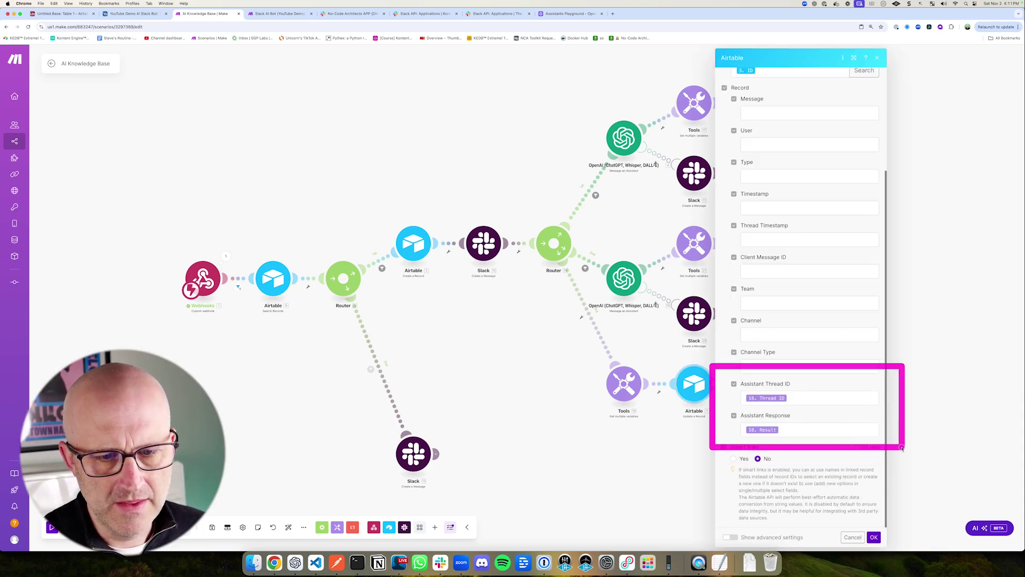
left_click_drag(654, 473, 643, 436)
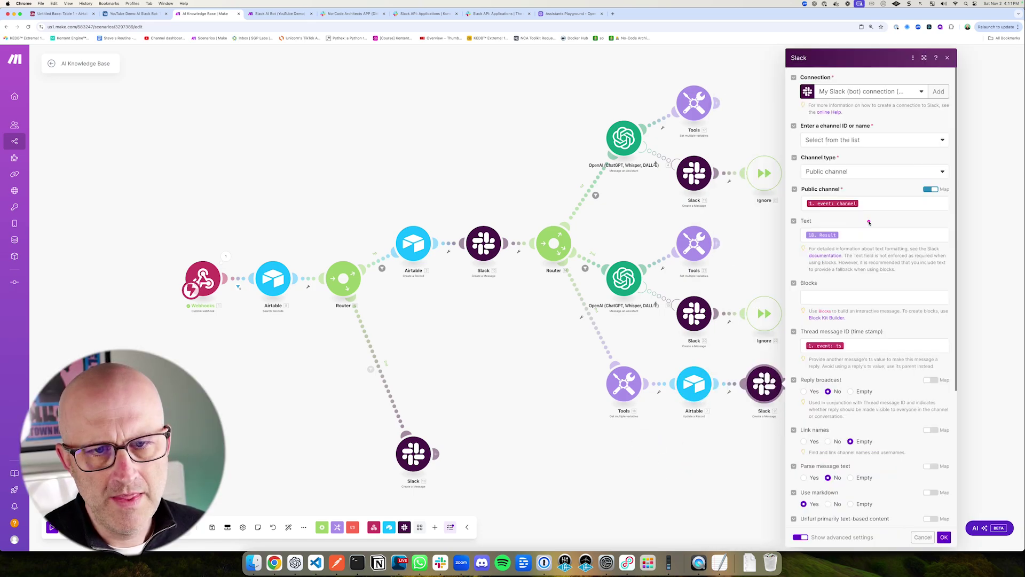
left_click_drag(908, 187, 857, 229)
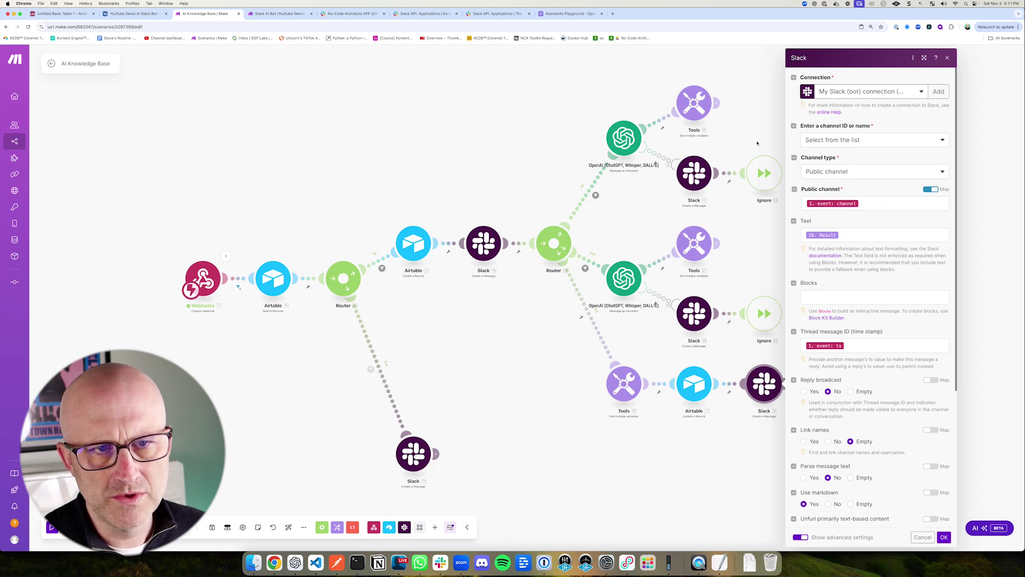
left_click_drag(729, 124, 721, 195)
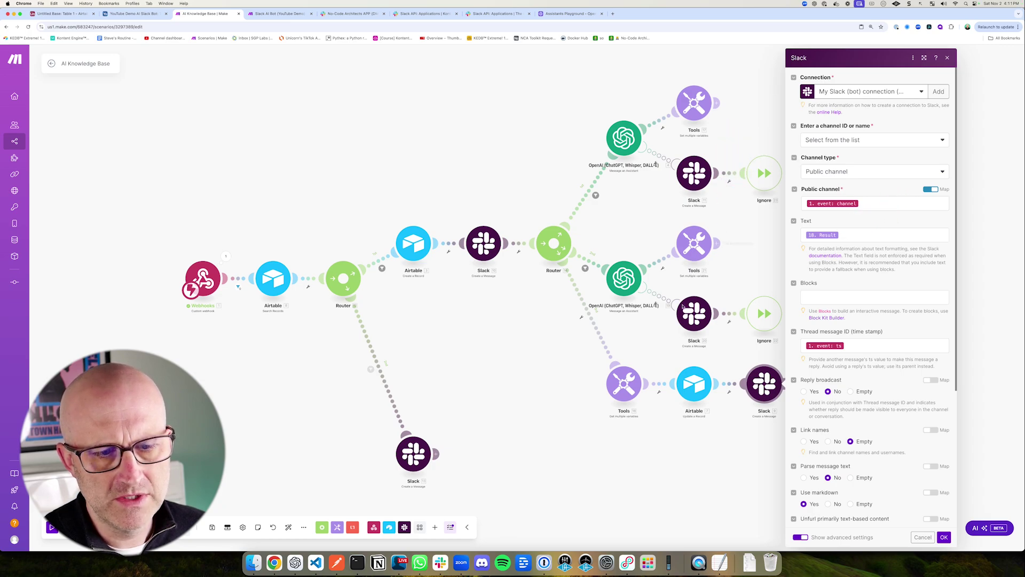
left_click_drag(572, 92, 670, 190)
left_click(755, 465)
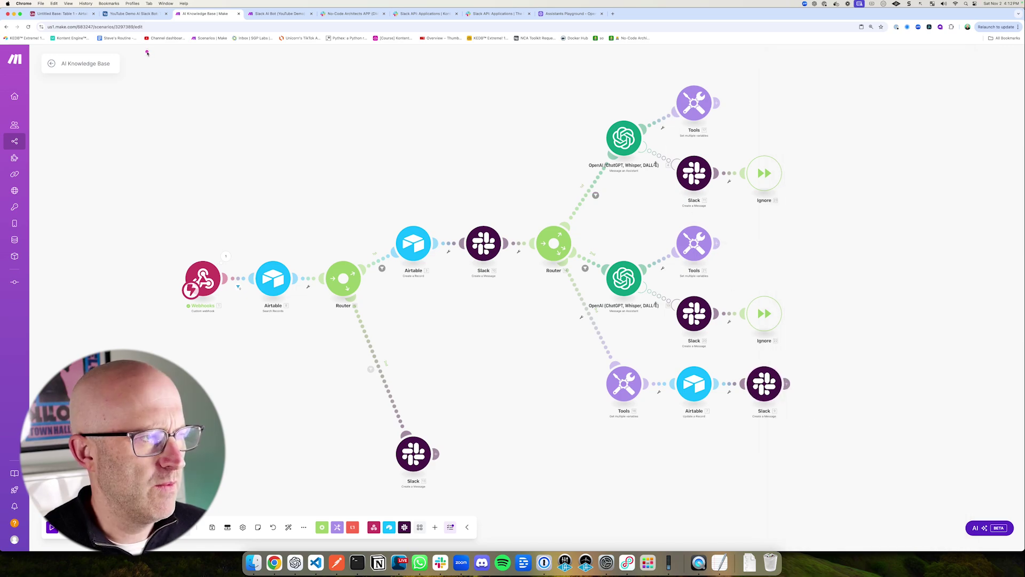
left_click_drag(146, 51, 857, 501)
left_click_drag(7, 45, 174, 76)
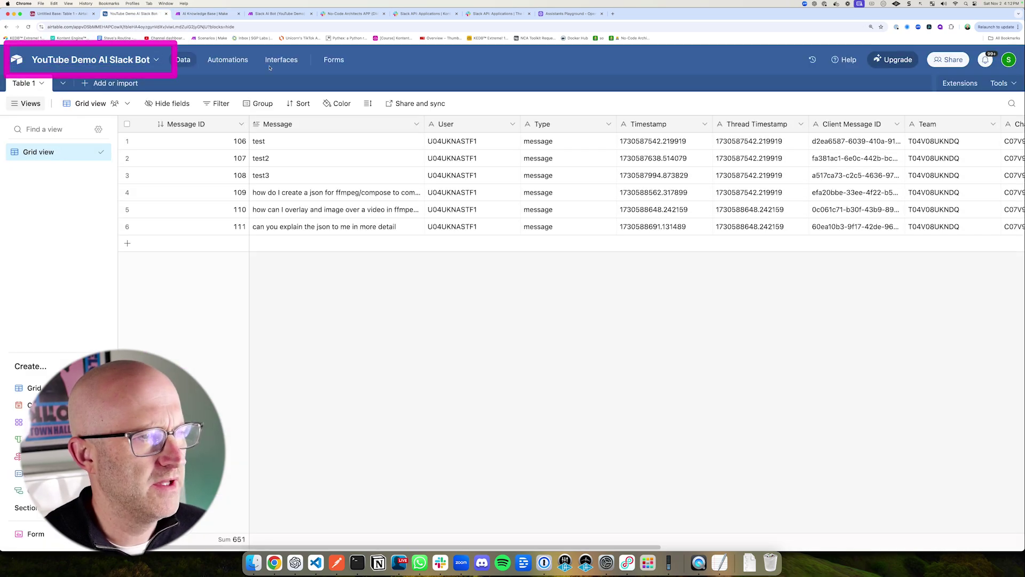
left_click_drag(151, 115, 218, 81)
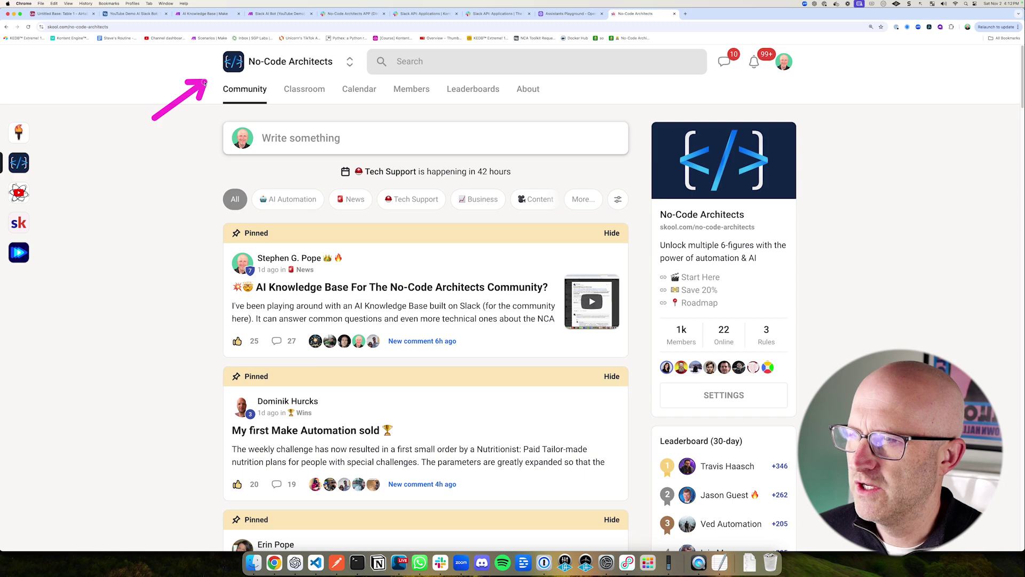
Step: Go from the Classroom to the November 2024 calendar of Tech Support, Business, Content and Weekly sessions
left_click_drag(260, 160, 300, 100)
left_click(302, 94)
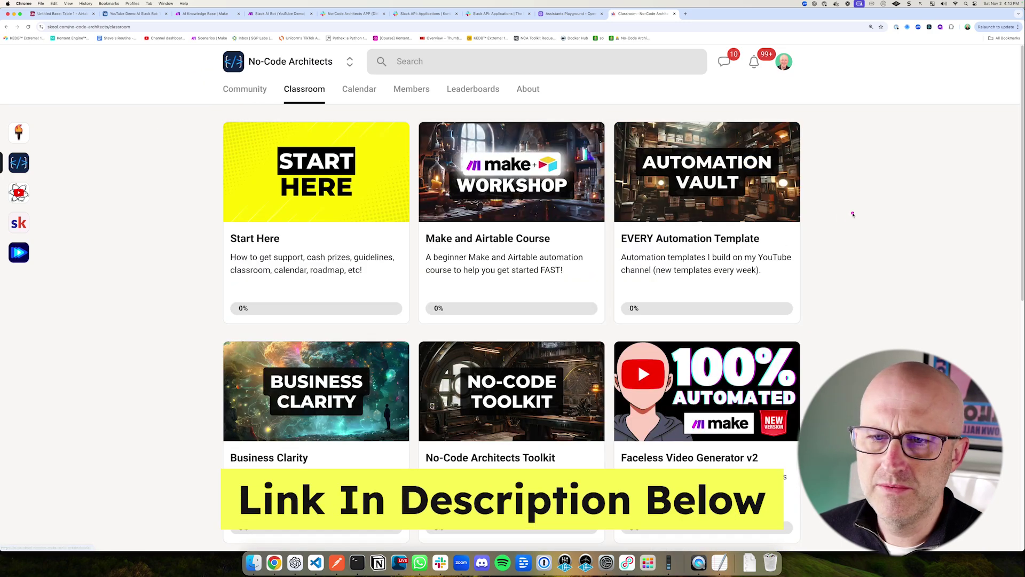
left_click_drag(876, 198, 807, 185)
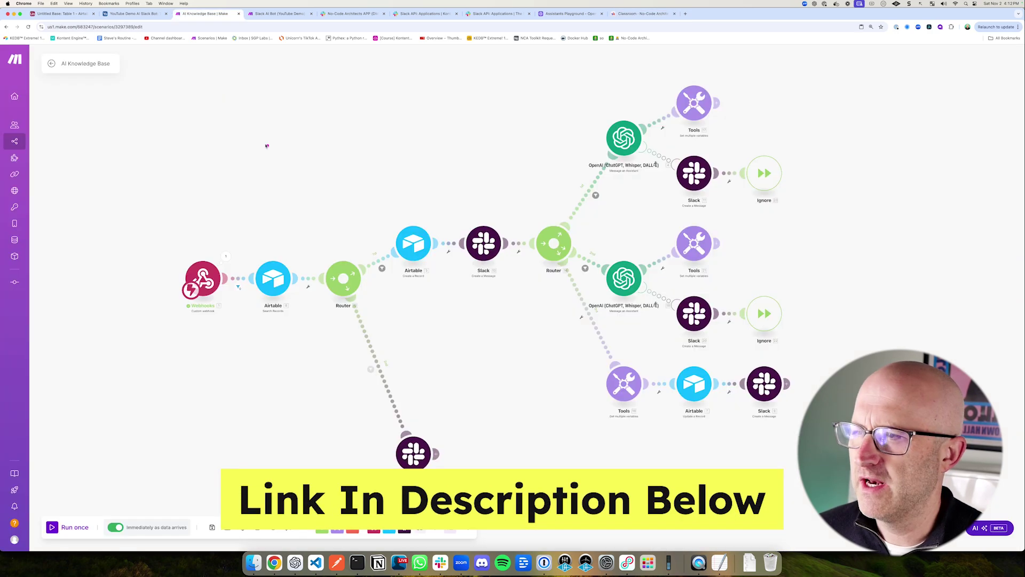
mouse_move(195, 97)
left_mouse_down()
mouse_move(278, 166)
mouse_move(783, 465)
left_mouse_up()
mouse_move(656, 368)
left_mouse_down()
mouse_move(710, 347)
mouse_move(641, 353)
left_mouse_up()
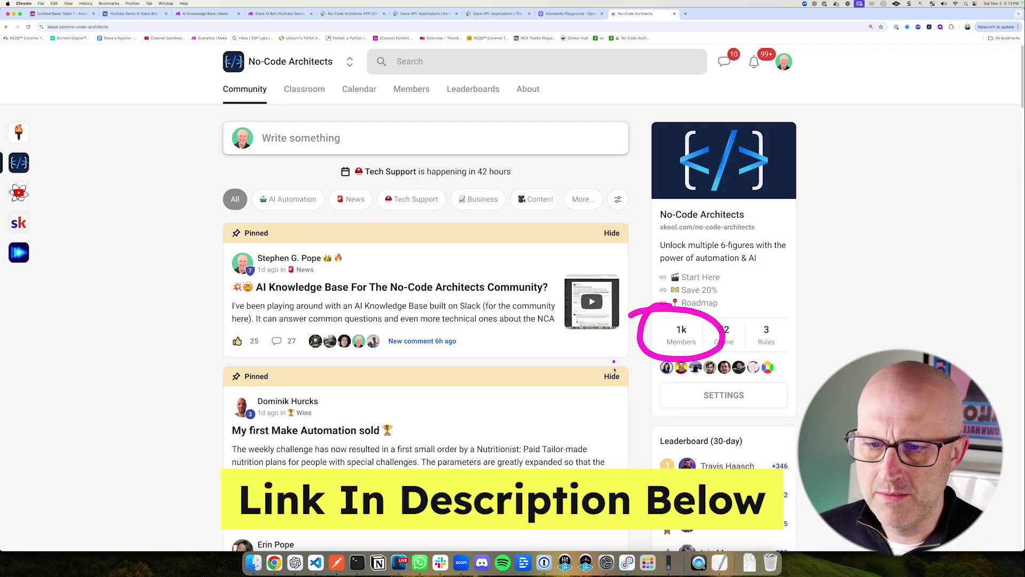
left_click_drag(354, 172, 428, 216)
left_click_drag(242, 213, 261, 245)
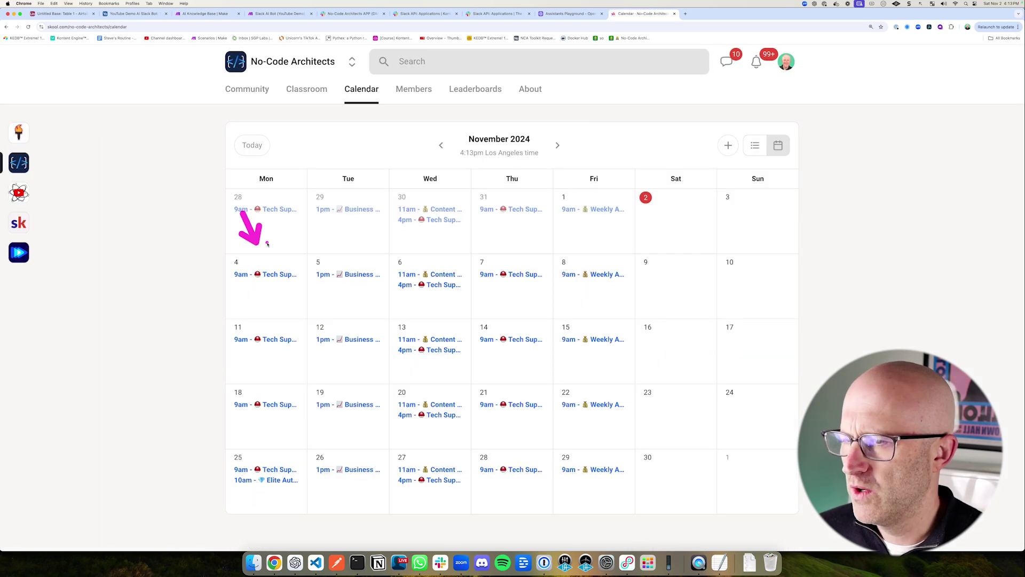
left_click_drag(332, 220, 351, 260)
left_click_drag(420, 251, 426, 260)
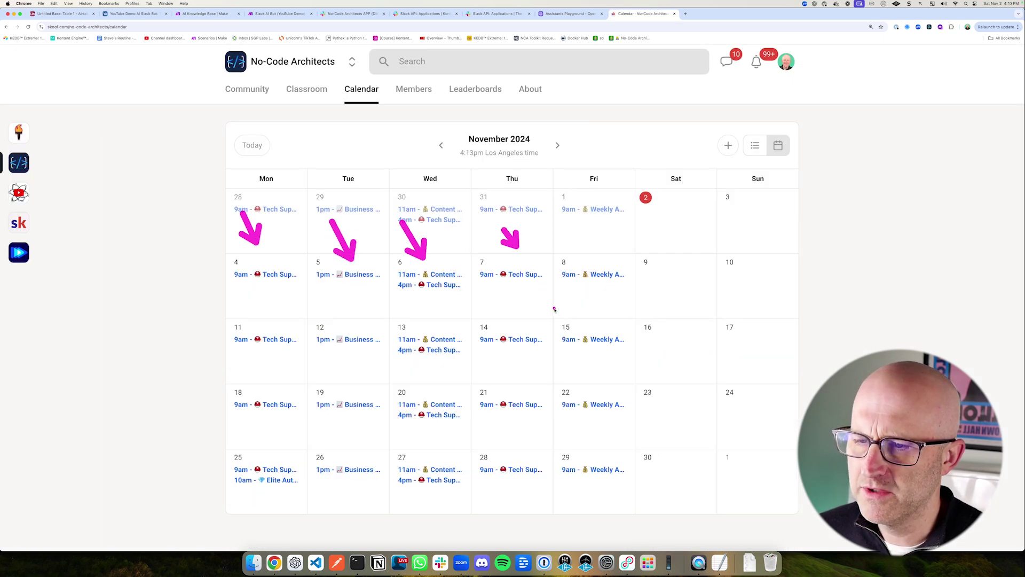